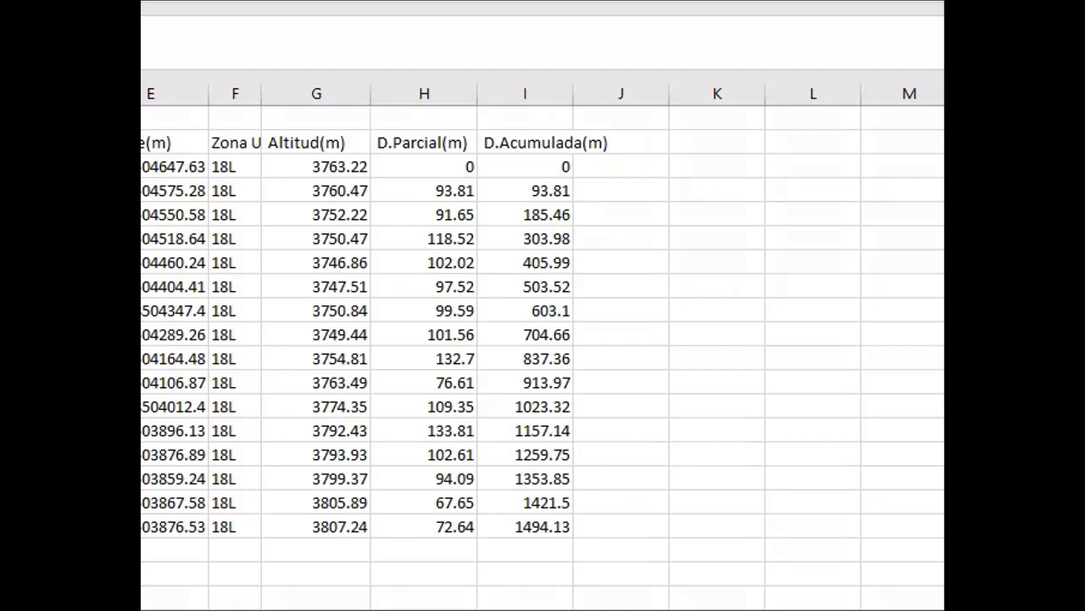
- Check the zone value in F3 and the neighbouring altitude and distance cells
left_click(234, 166)
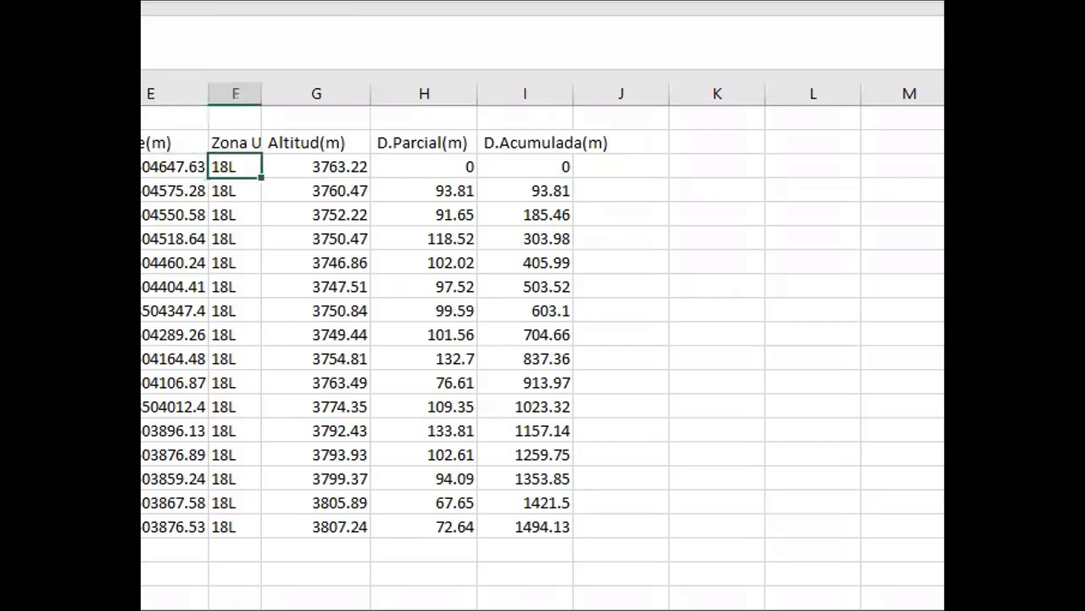
key("Right")
key("Right")
key("Left")
key("Left")
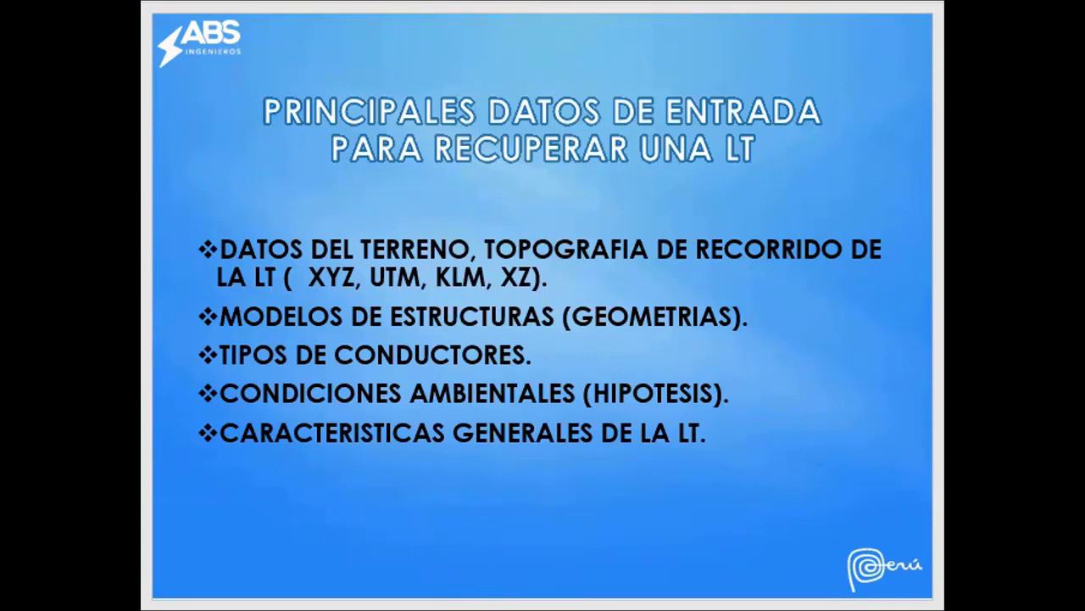
- Advance through the terrain, structure models, environmental conditions, voltage levels and DMS visualization slides
key("Right")
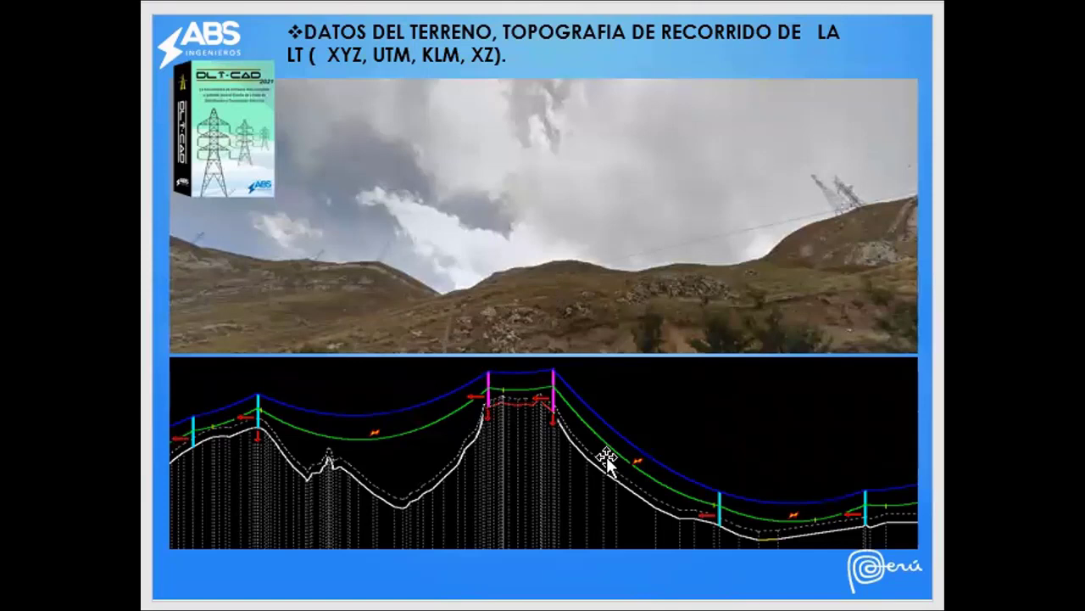
key("Right")
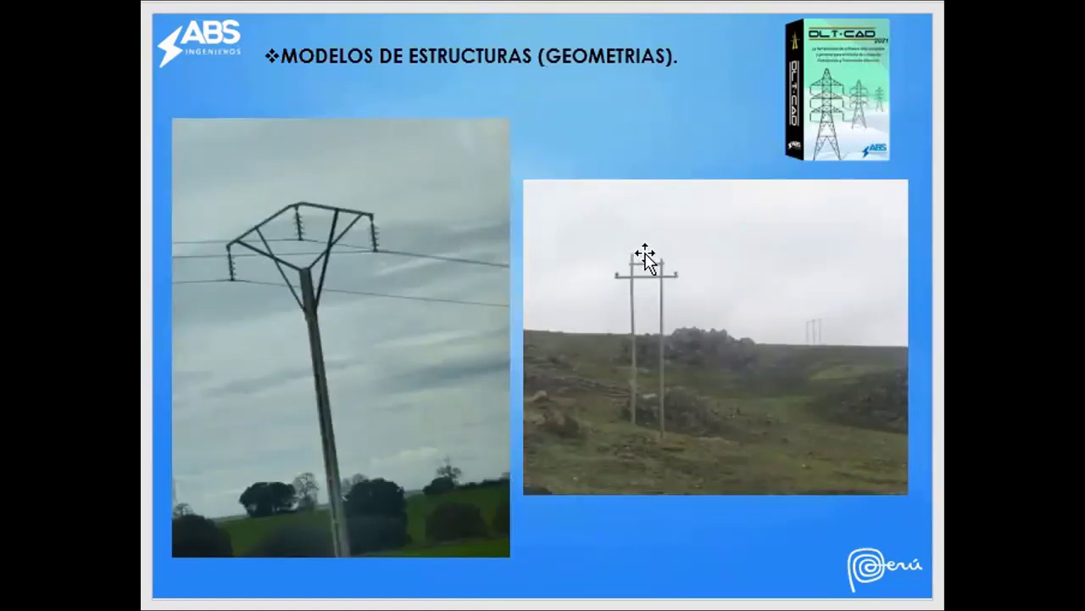
key("Right")
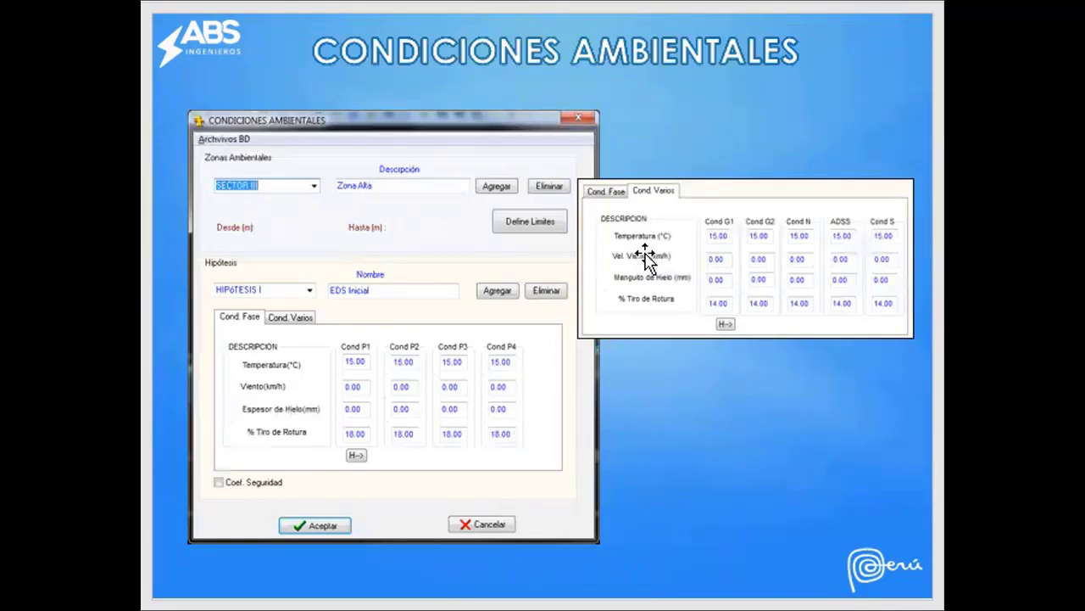
key("Right")
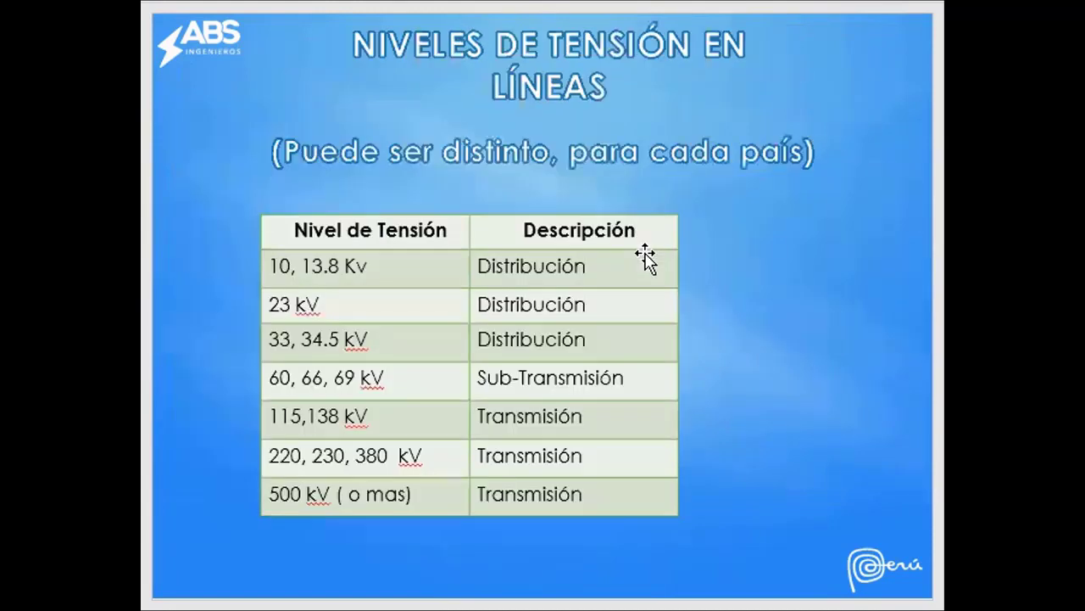
key("Right")
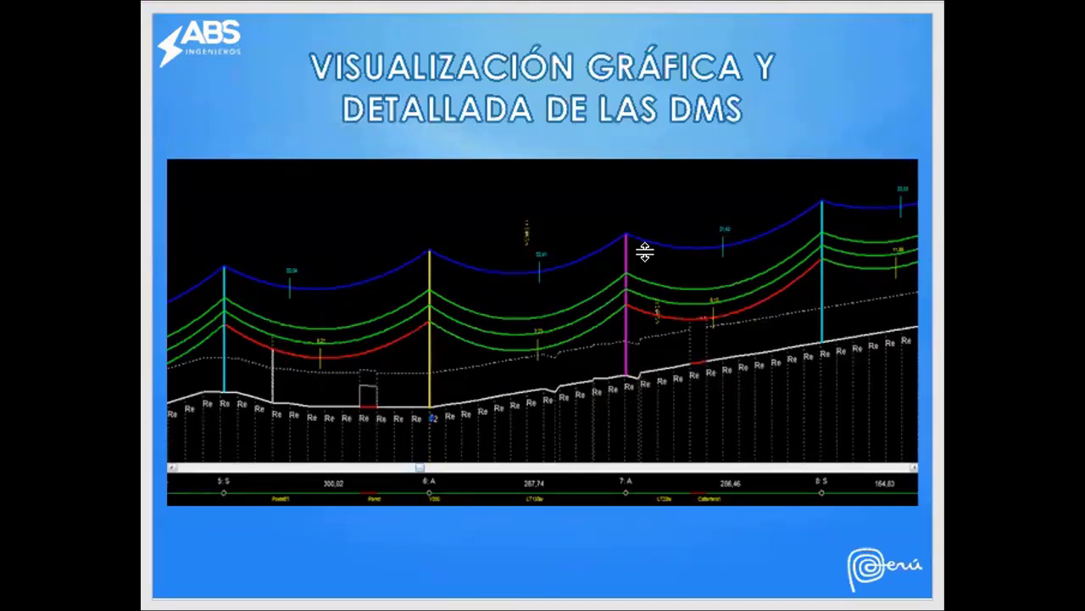
scroll(644, 252, "down", 1)
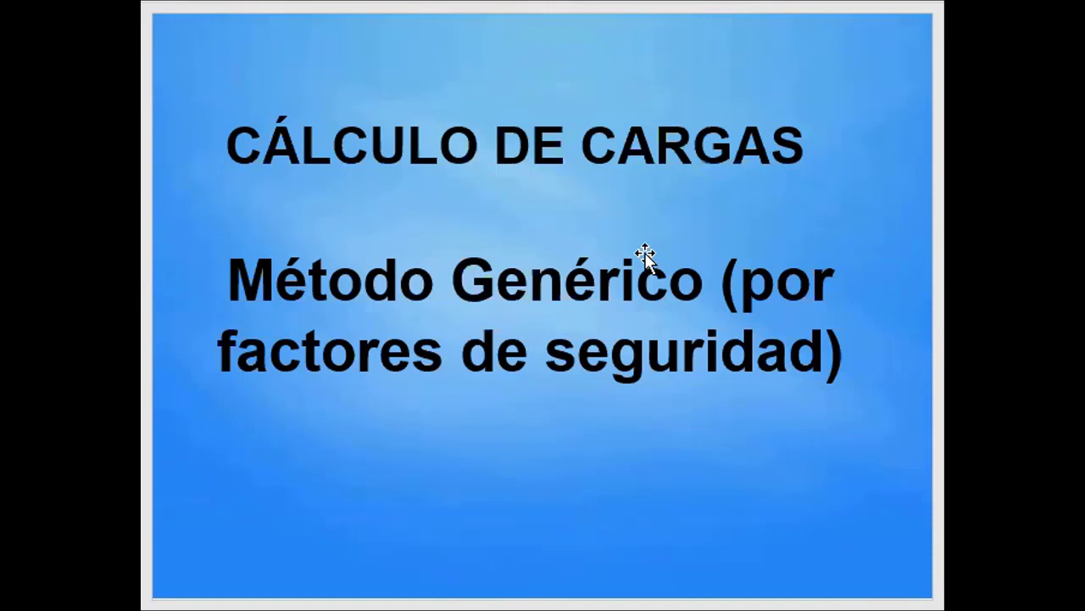
- Move from 'Cargas en el eje Transversal' on to '1. Evaluación por Carga Trasversal' (D = 10 cm, 20 cm)
left_click(646, 253)
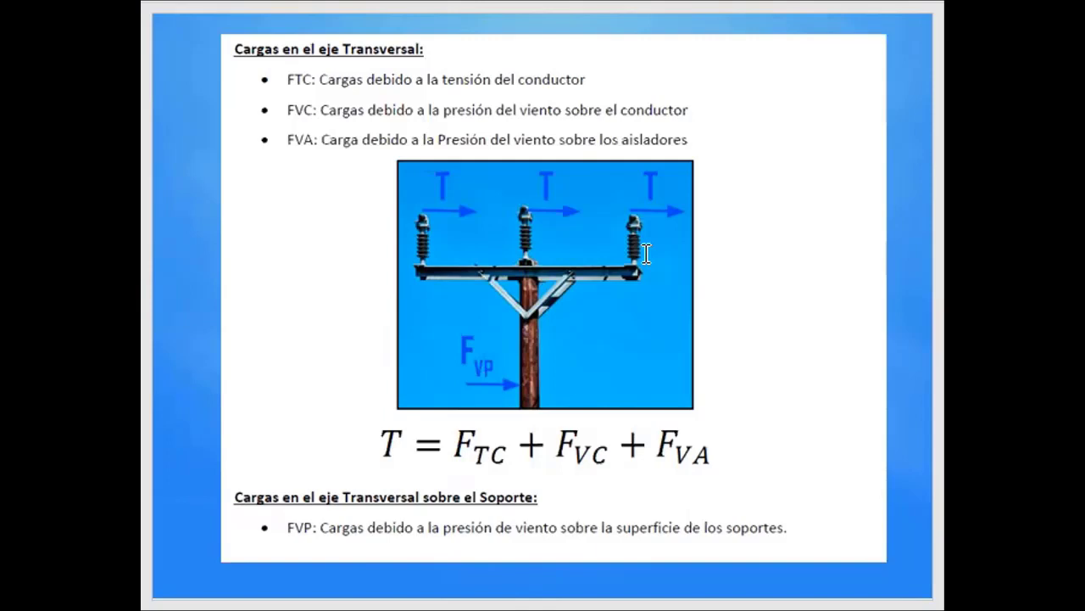
scroll(646, 254, "down", 1)
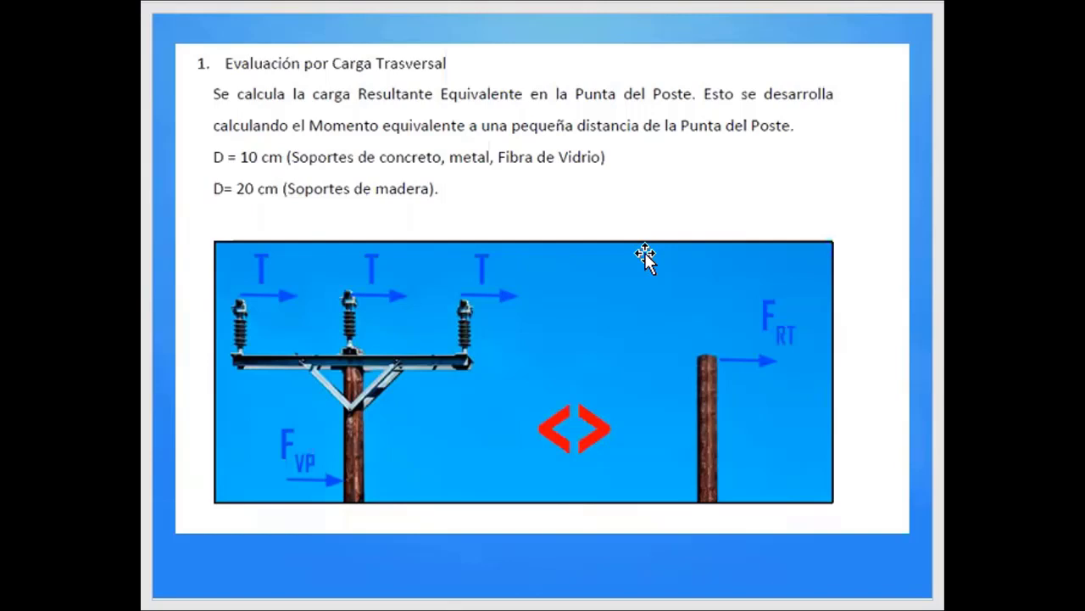
- Show the '2. Evaluación por Carga Longitudinal' slide with its equivalent pole diagram
left_click(645, 257)
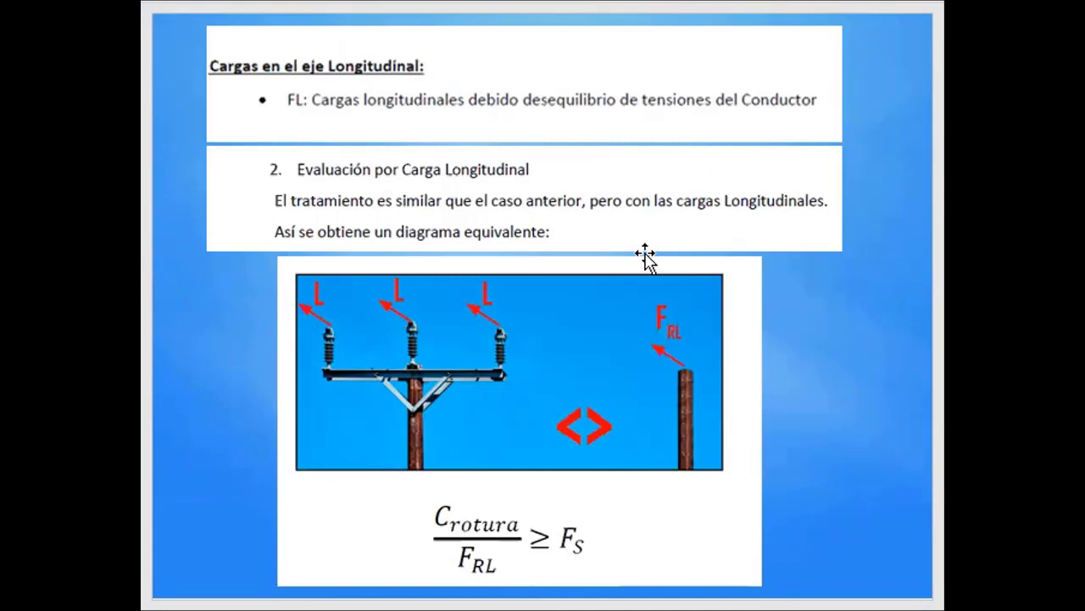
- Pass the vertical-load and compression comparison slides to reach 'Según NESC – CNES2011'
key("Left")
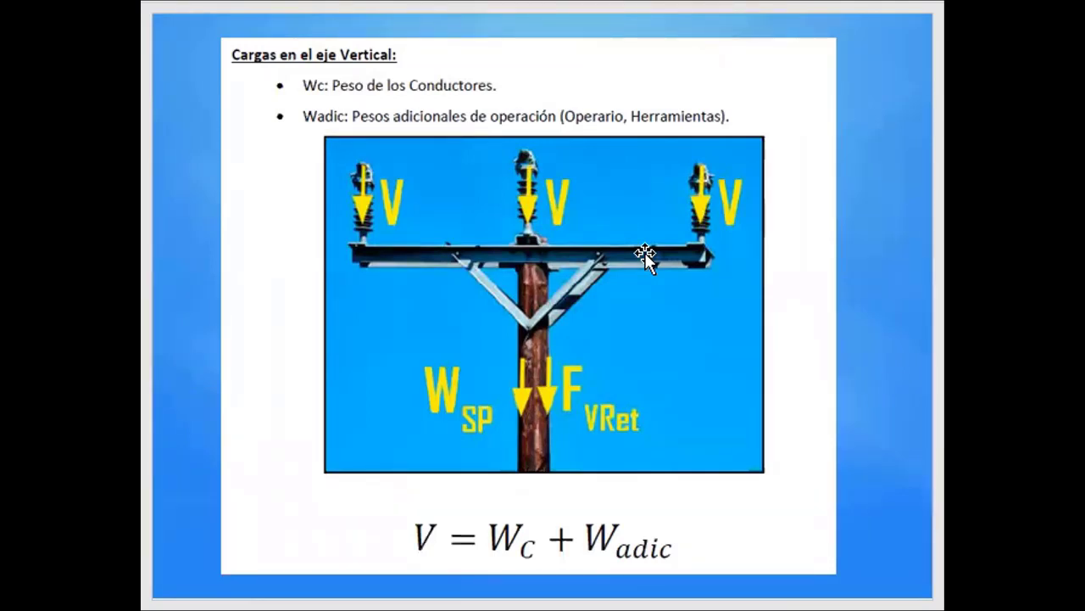
key("Page_Down")
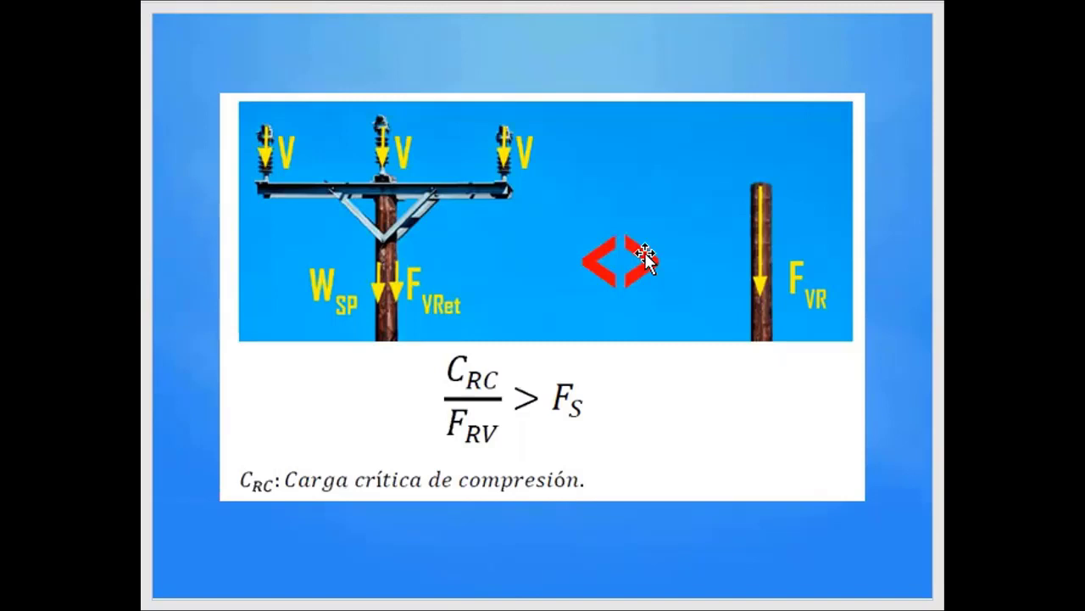
left_click(645, 254)
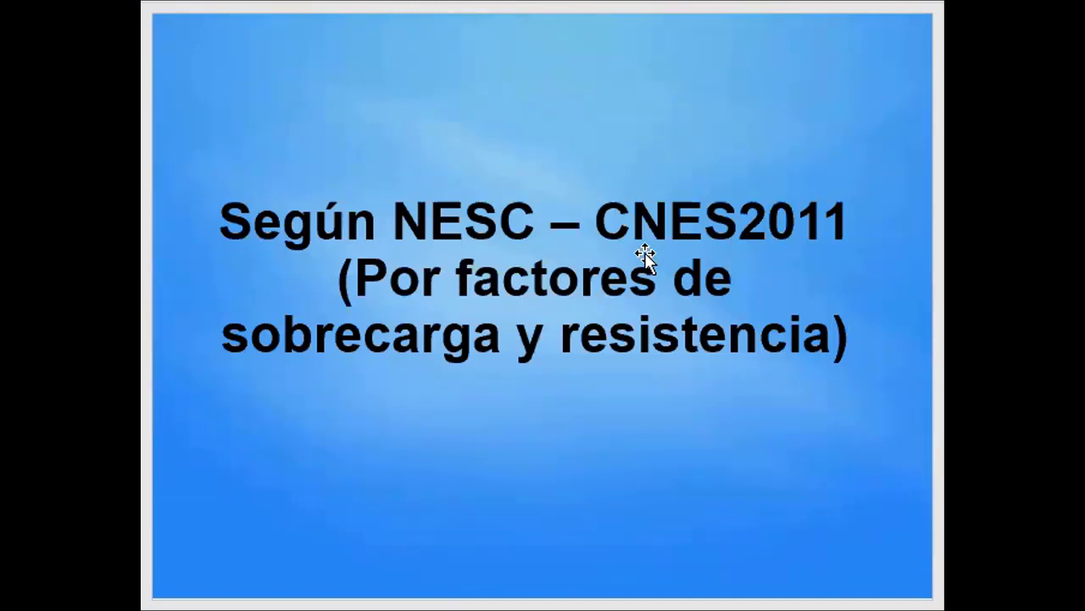
- Review Tabla 253-1 and Tabla 261-1A, then pan Google Earth along the aaa.KML structure route
key("Page_Down")
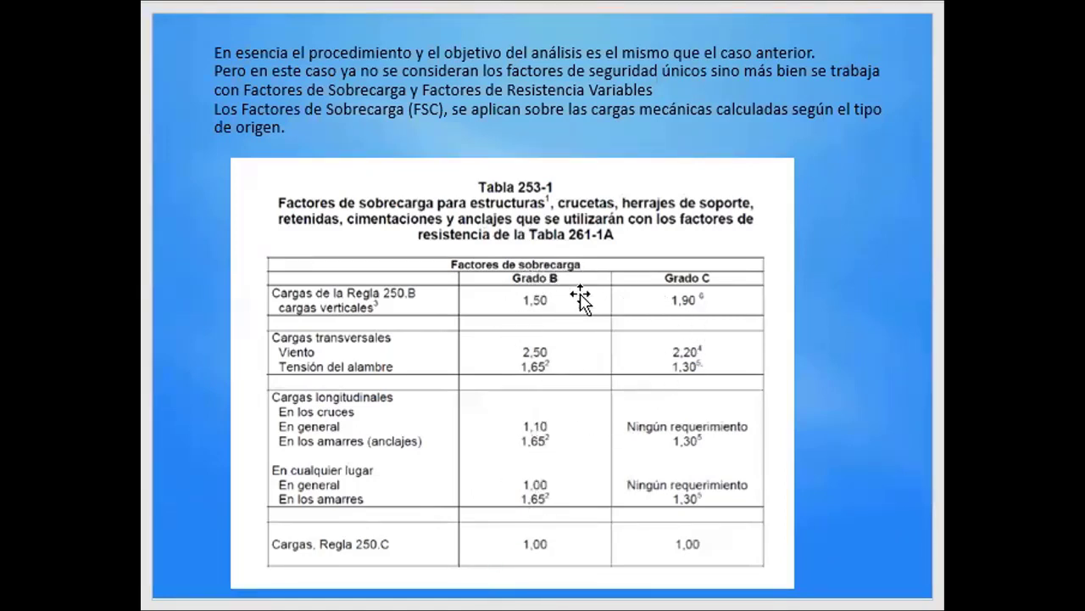
left_click(634, 335)
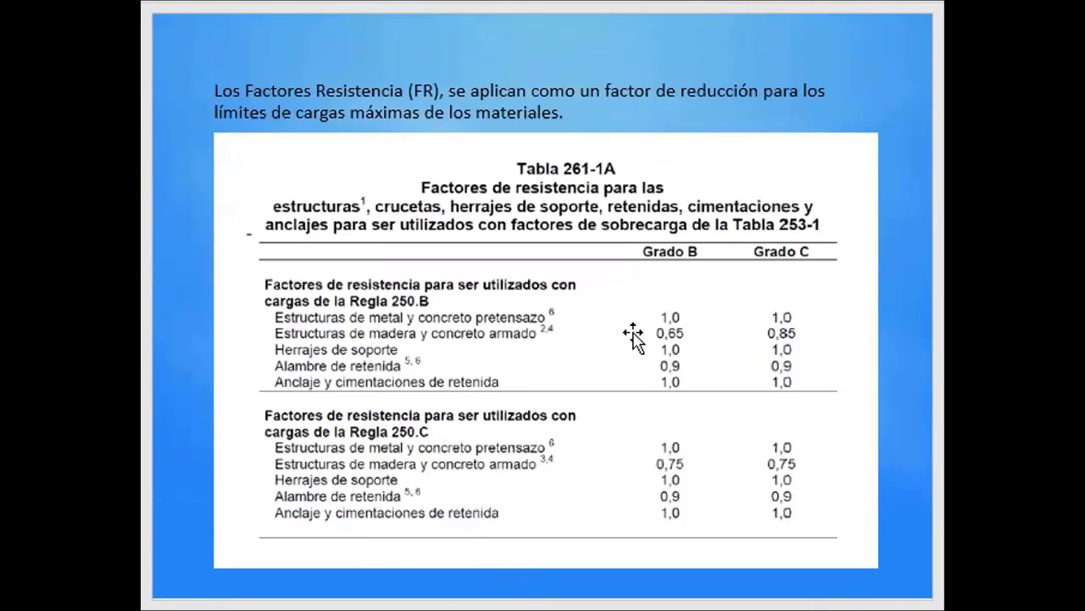
left_click(633, 335)
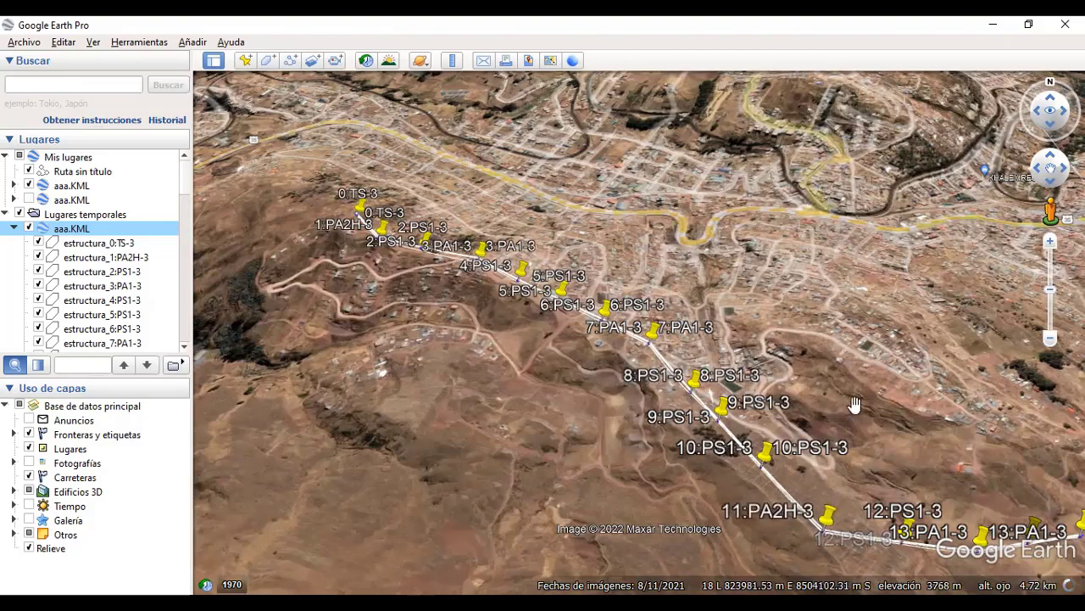
left_click_drag(837, 530, 657, 557)
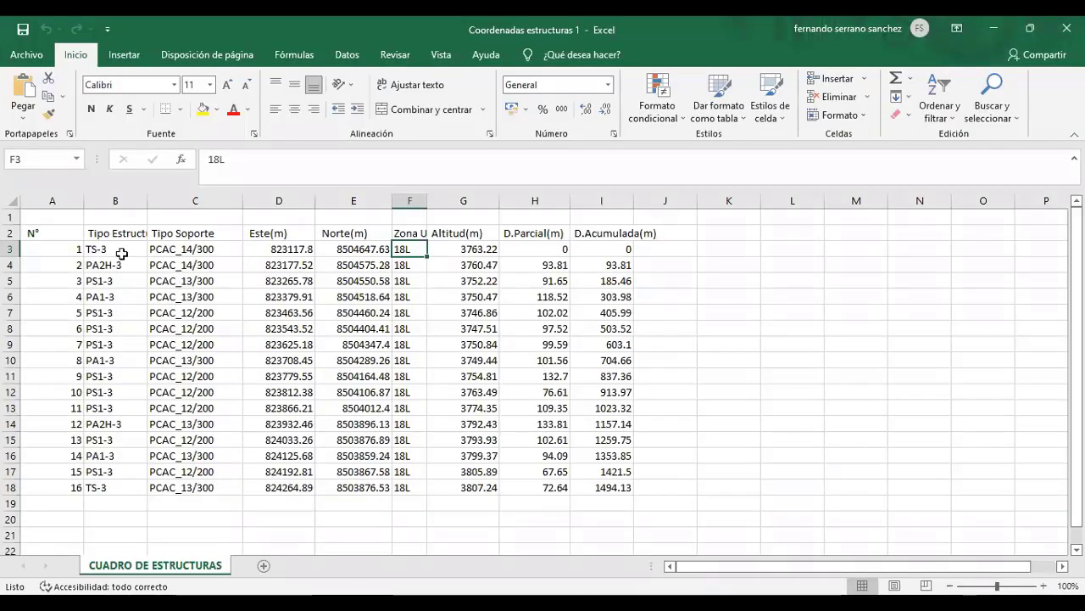
- Select the structure and support type columns, then bring up the 'Coordenadas estructuras DLT' workbook
left_click_drag(119, 250, 88, 483)
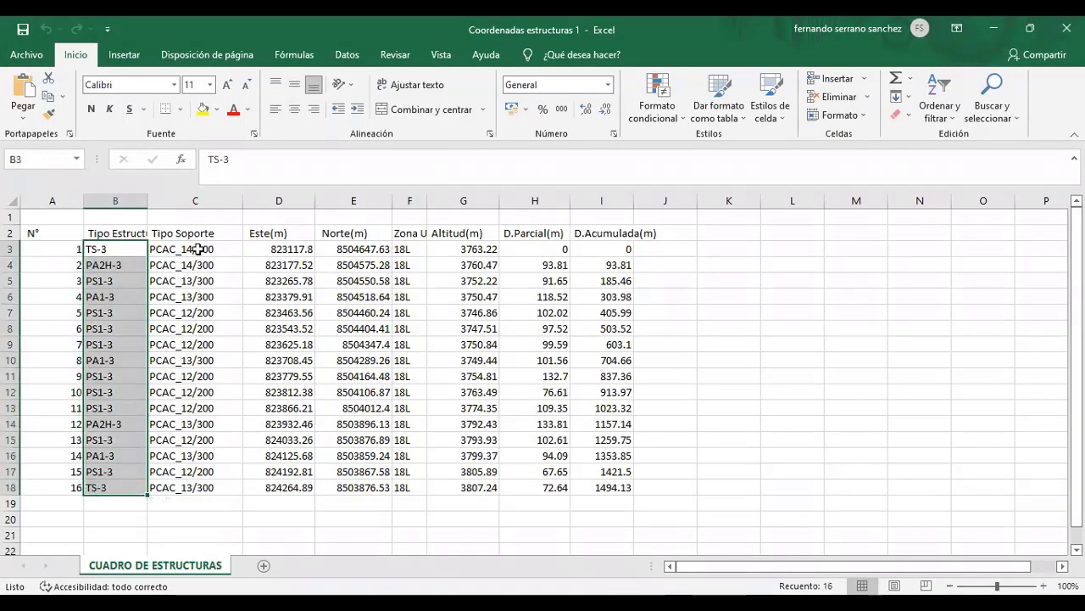
left_click_drag(197, 248, 212, 488)
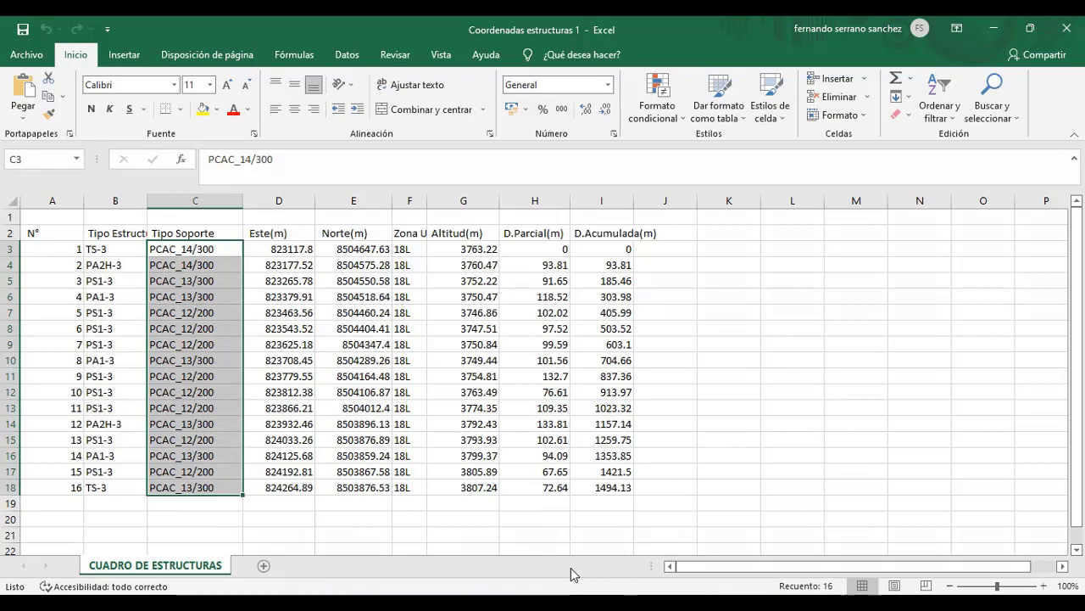
left_click(616, 587)
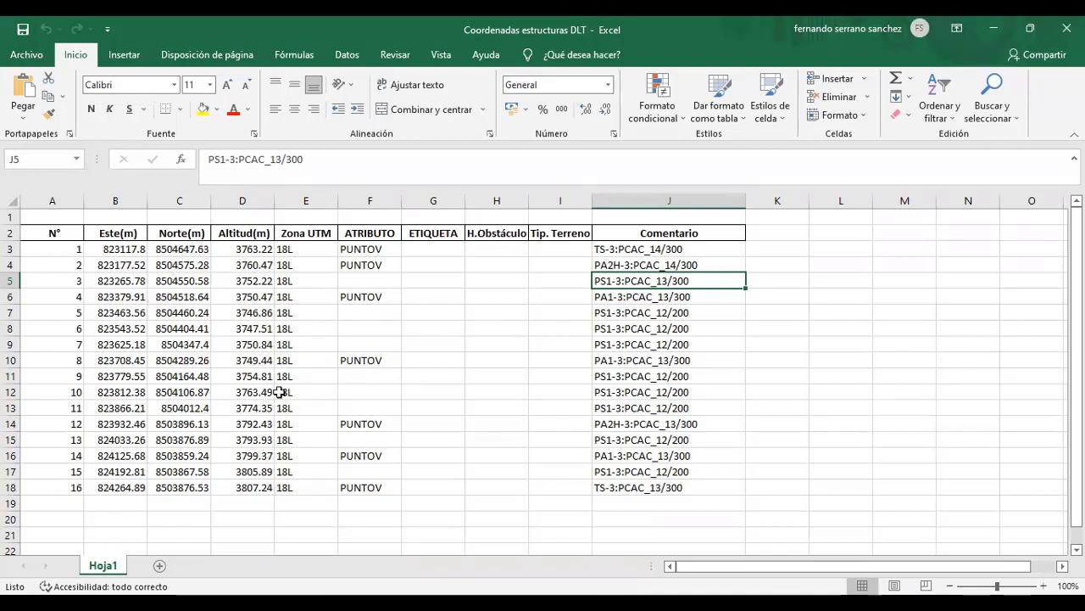
- Inspect the ATRIBUTO PUNTOV values and each structure's Comentario down to the last row
left_click(378, 232)
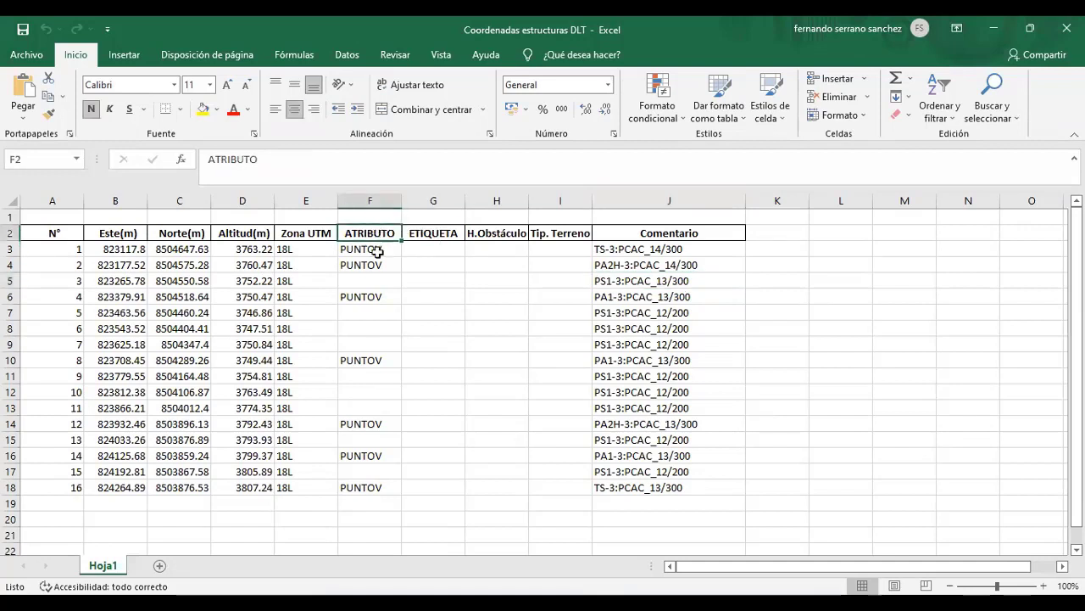
left_click(377, 252)
left_click(376, 263)
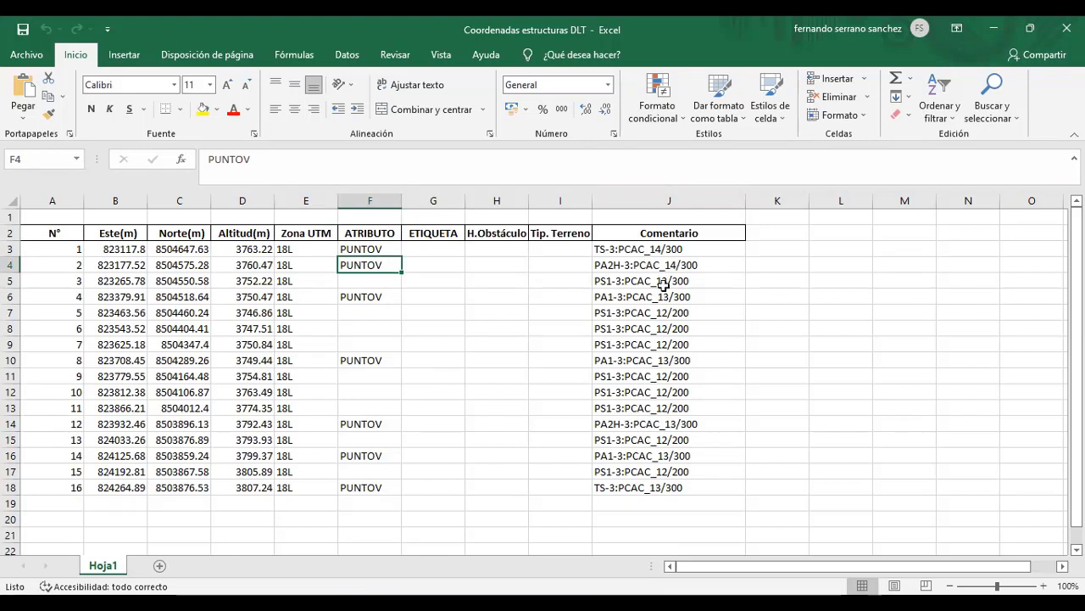
left_click(657, 254)
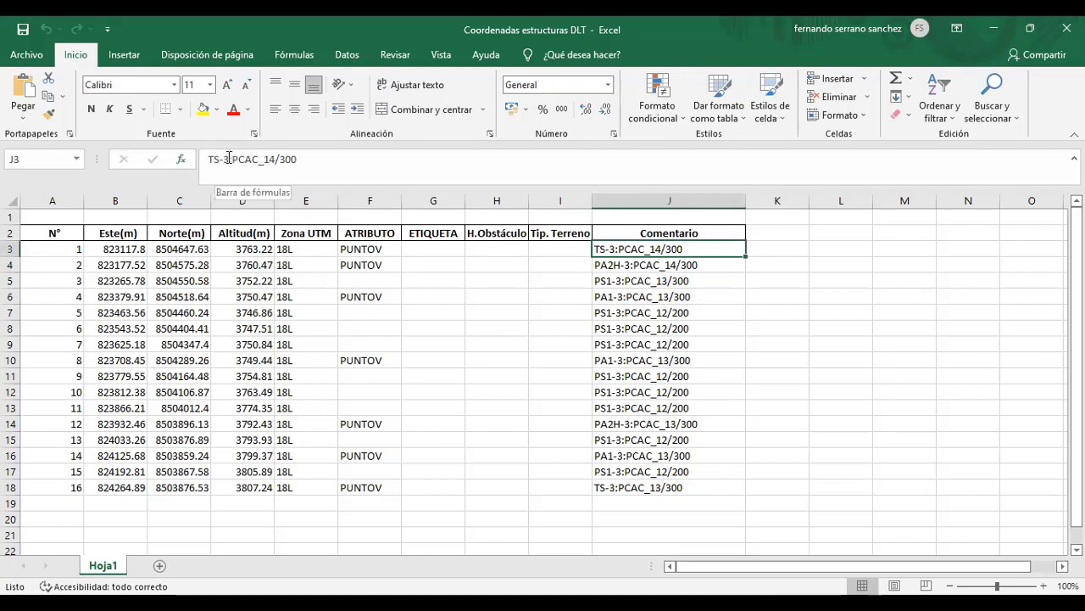
left_click(627, 268)
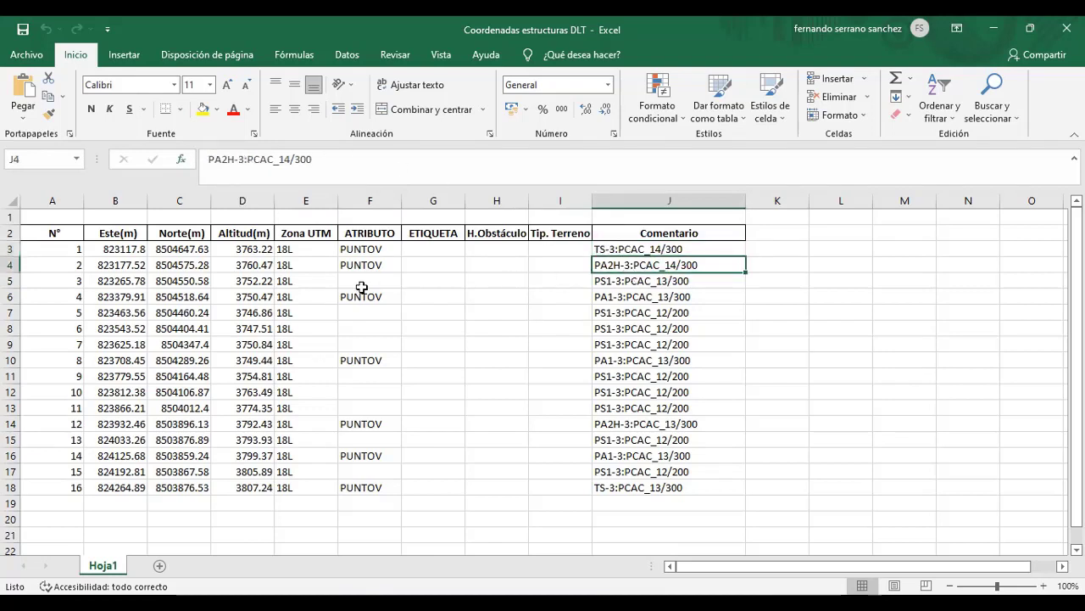
left_click(654, 287)
left_click(645, 343)
left_click(652, 424)
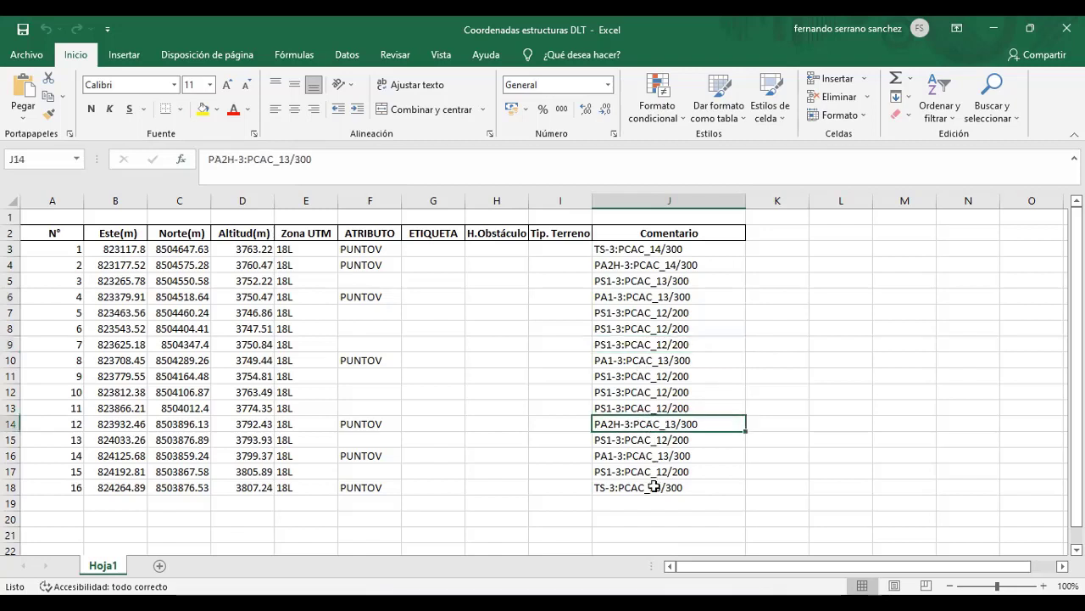
left_click(649, 486)
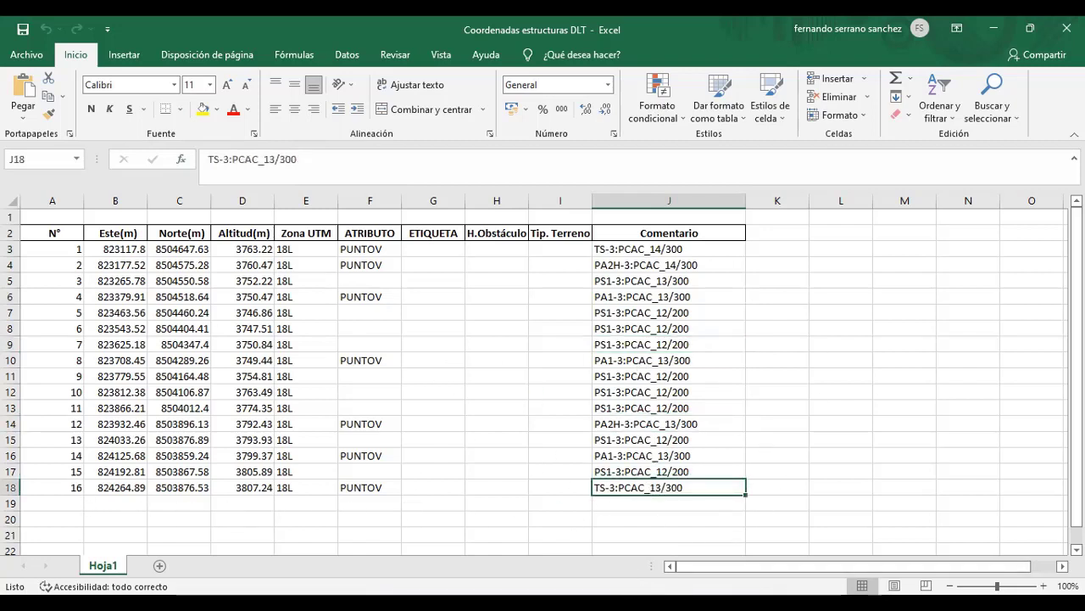
- Minimize both Excel workbooks, Google Earth and the Ejemplo folder to reach the desktop
left_click(990, 28)
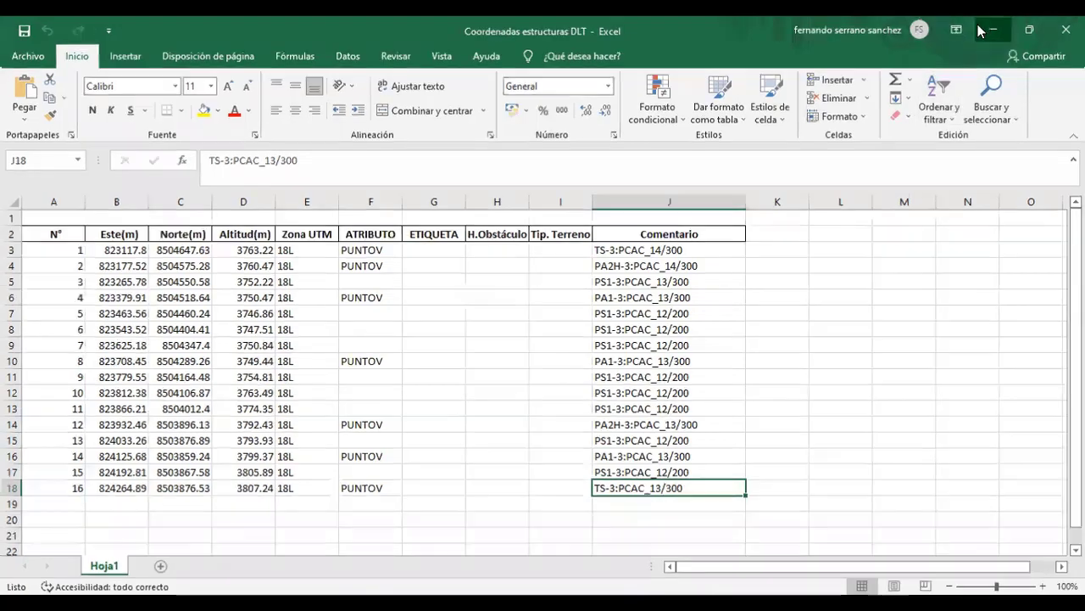
left_click(991, 28)
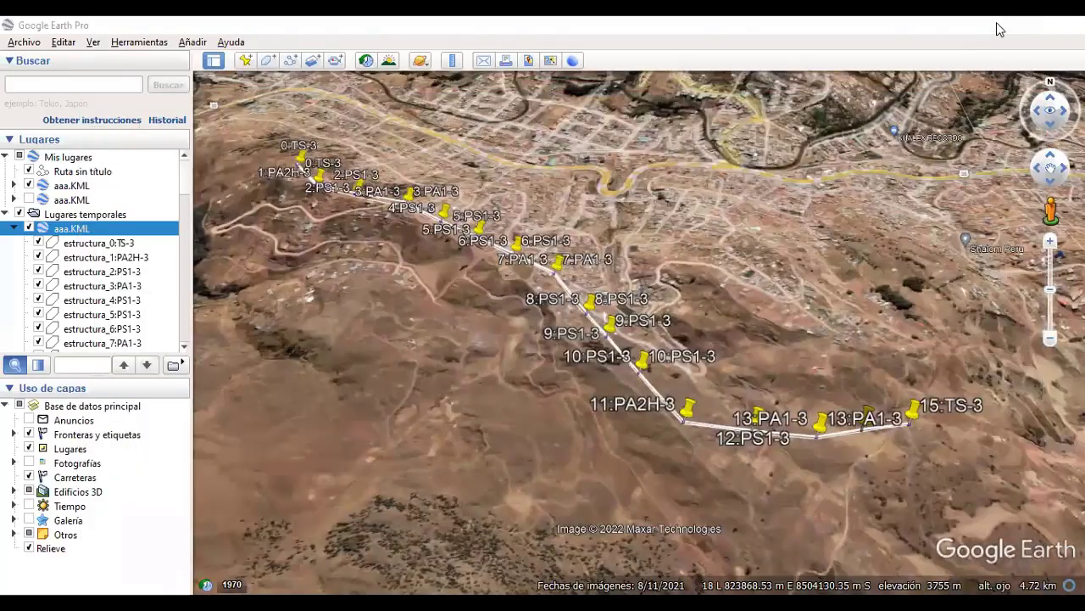
left_click(991, 25)
left_click(991, 28)
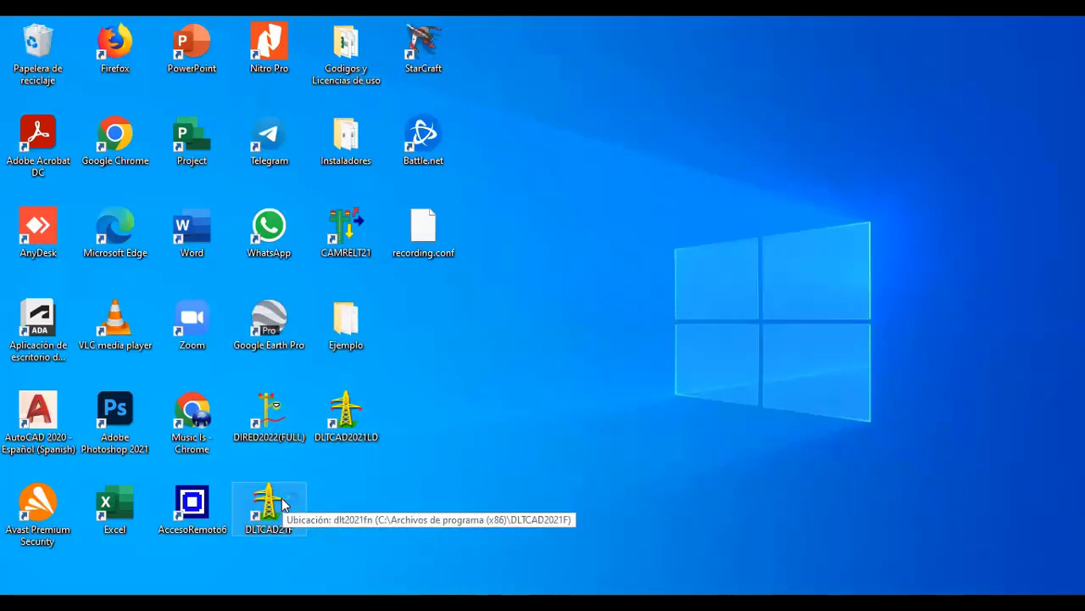
- Launch DLT-CAD and pick 'Coordenadas estructuras DLT' from Ejemplo for Cargar Topografía
double_click(268, 504)
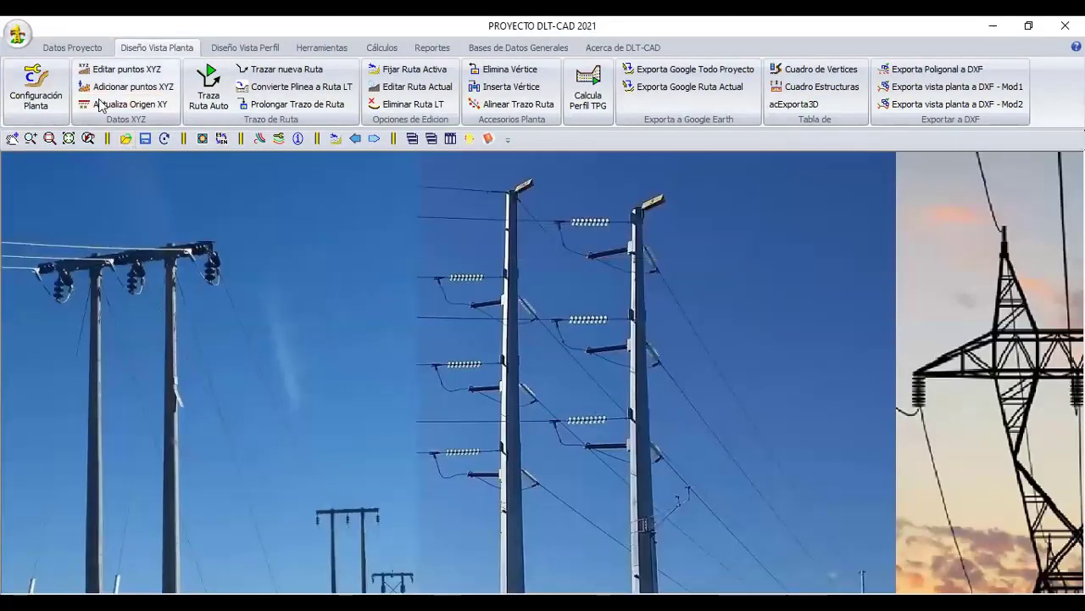
left_click(17, 34)
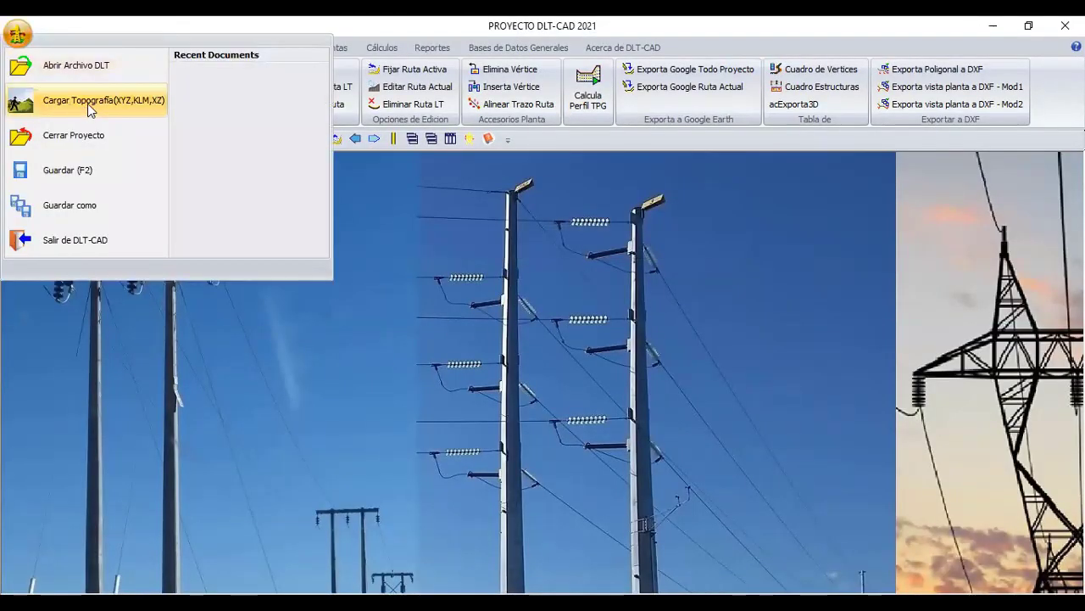
left_click(85, 109)
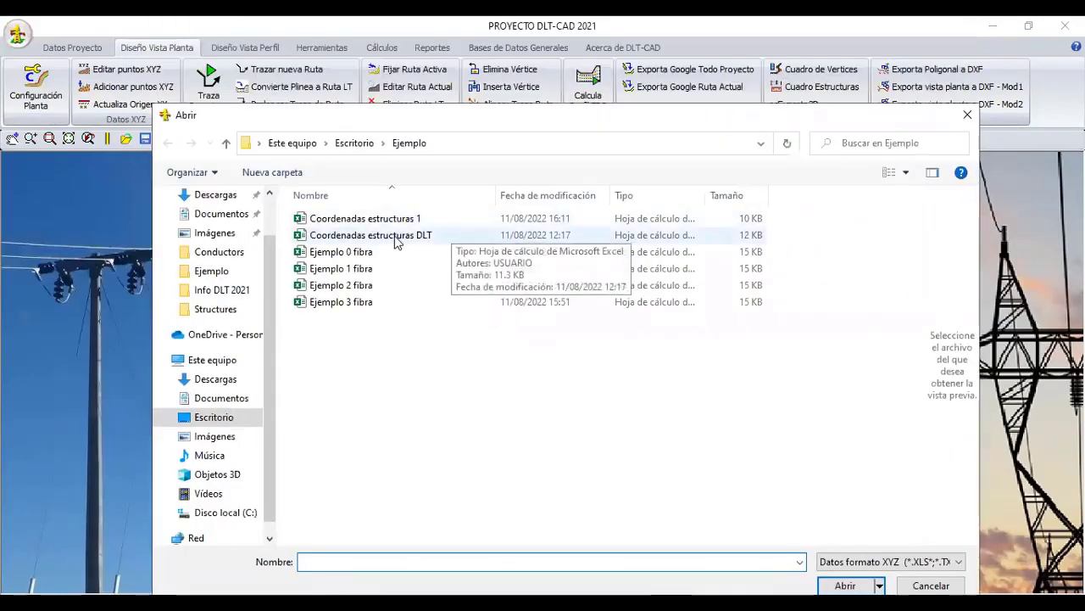
left_click(393, 242)
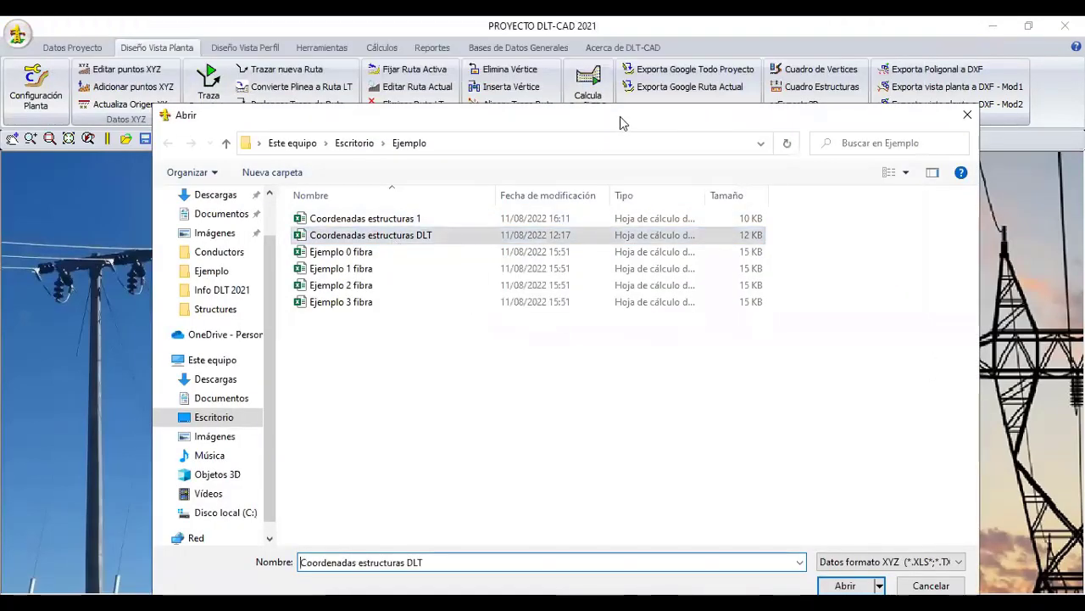
- Import the coordinates file with WGS84 (UTM) and apply the PUNTOV topography points
left_click(846, 544)
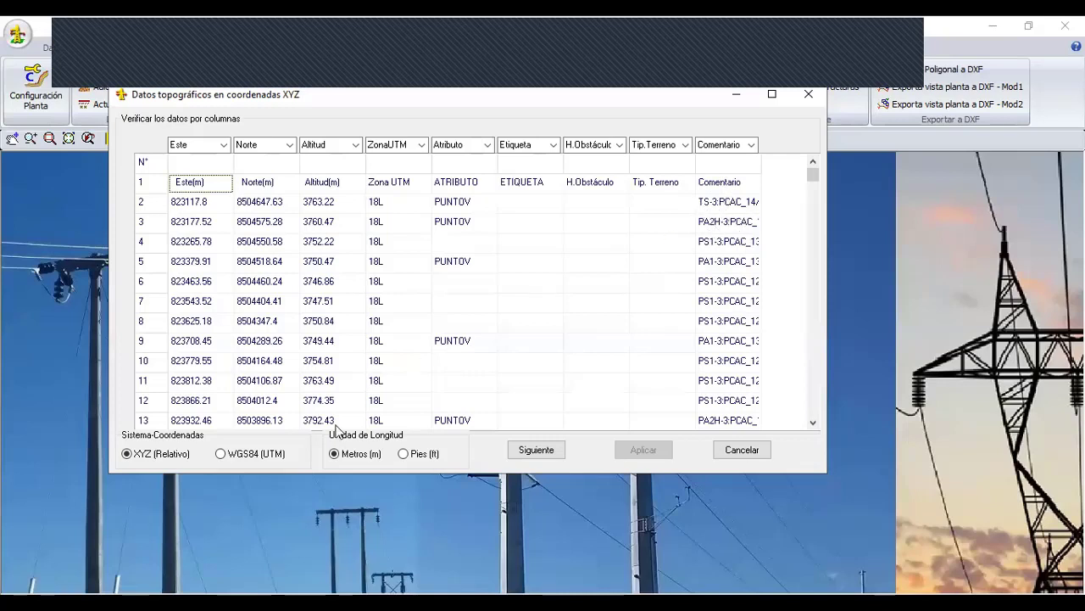
left_click(221, 456)
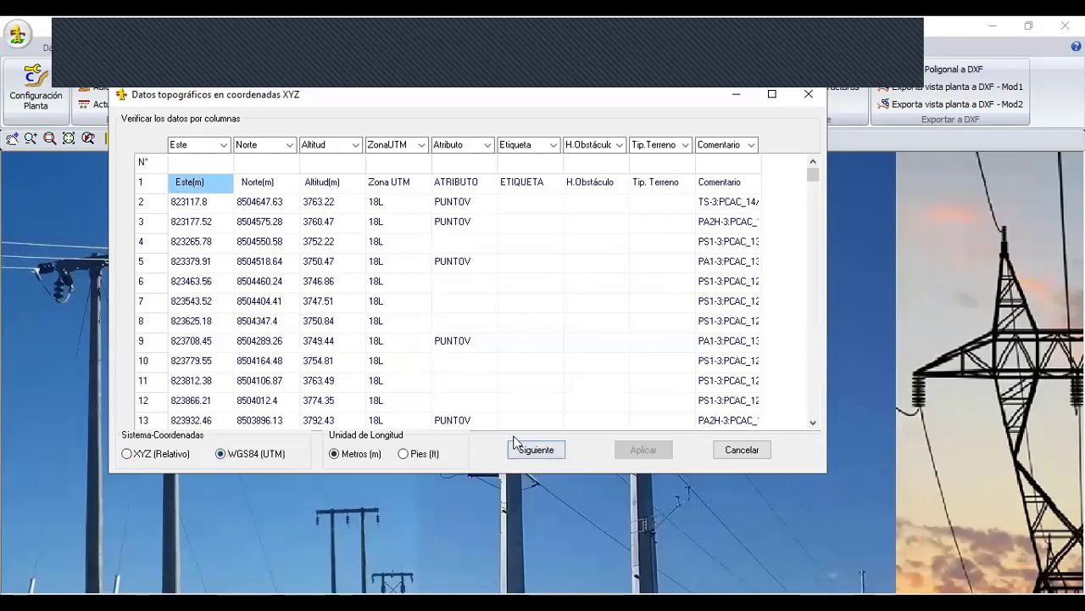
left_click(547, 456)
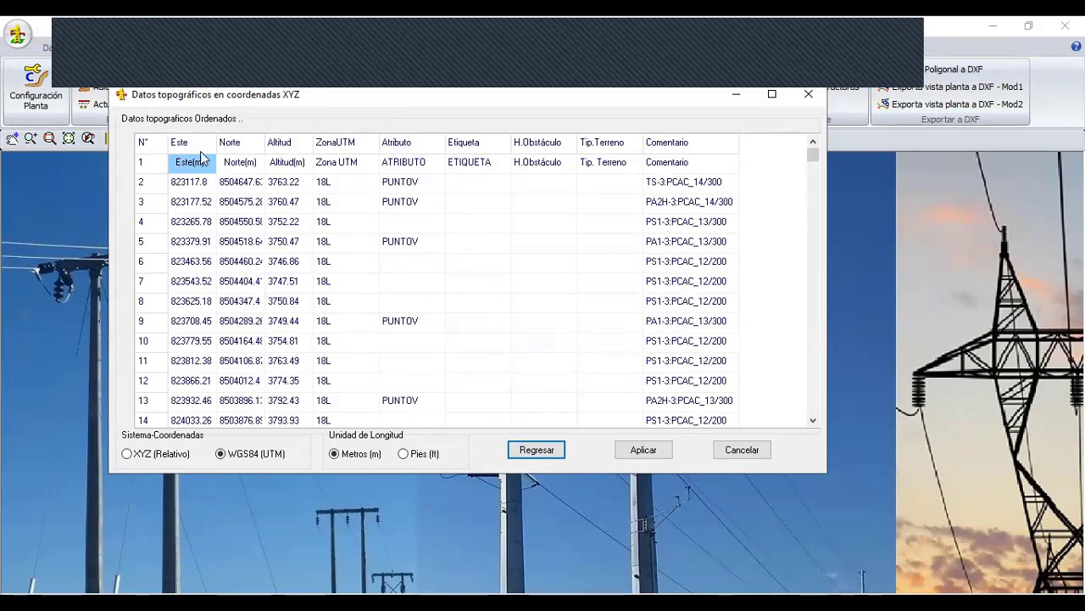
left_click(649, 448)
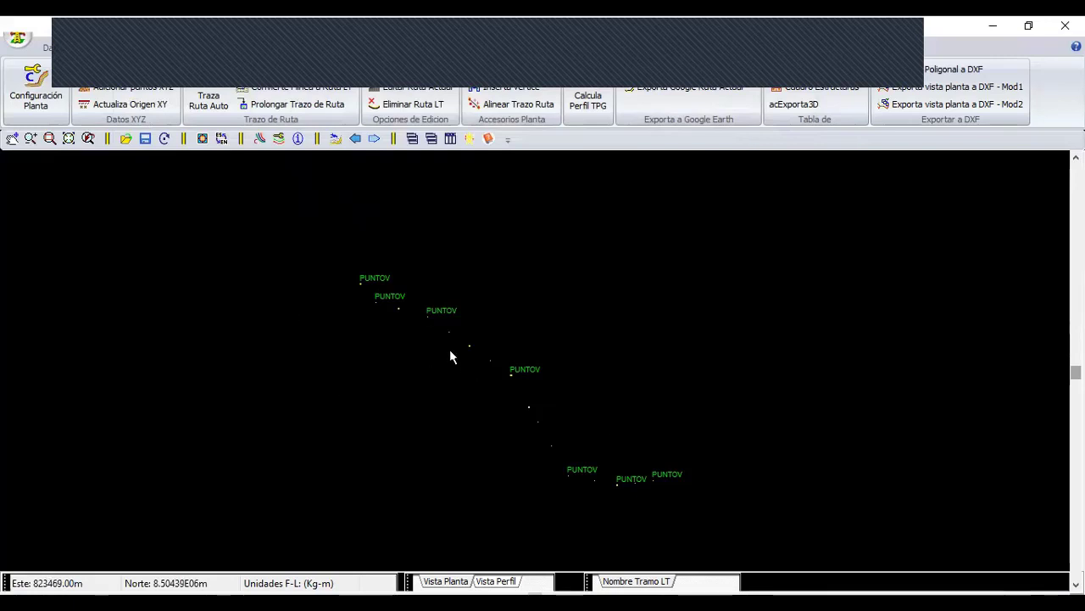
- Auto-trace the line route through all PUNTOV-coded vertex points, starting from vertex 0
left_click(208, 96)
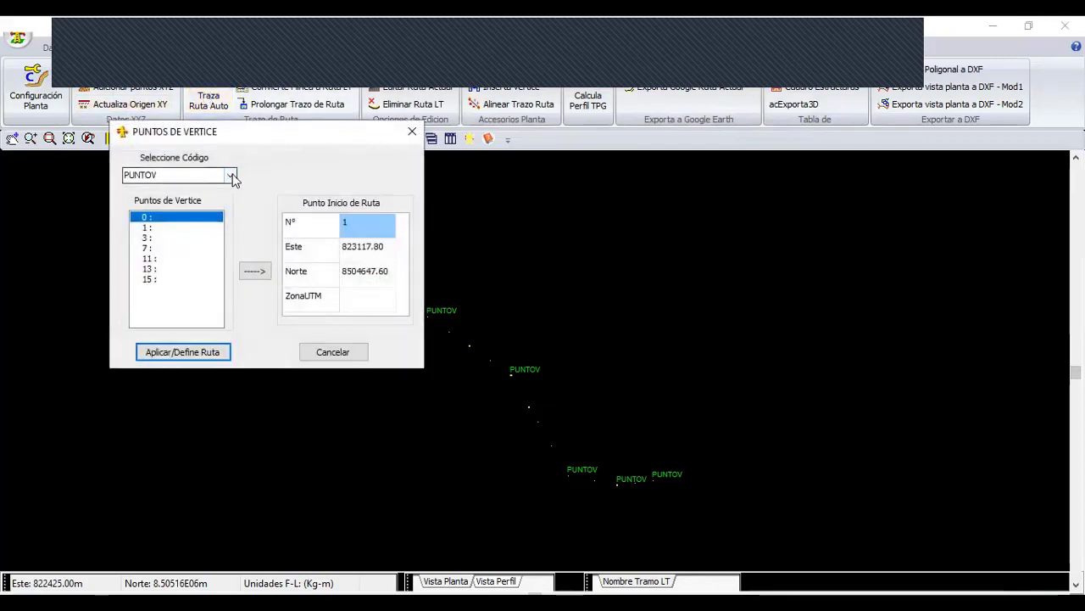
left_click(229, 175)
left_click(173, 191)
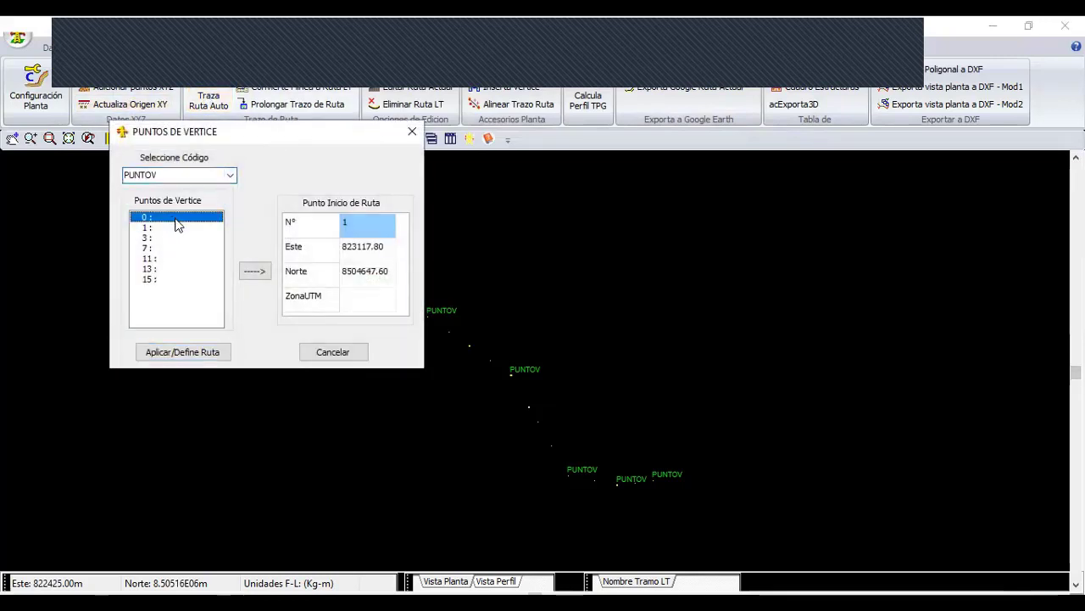
left_click(194, 354)
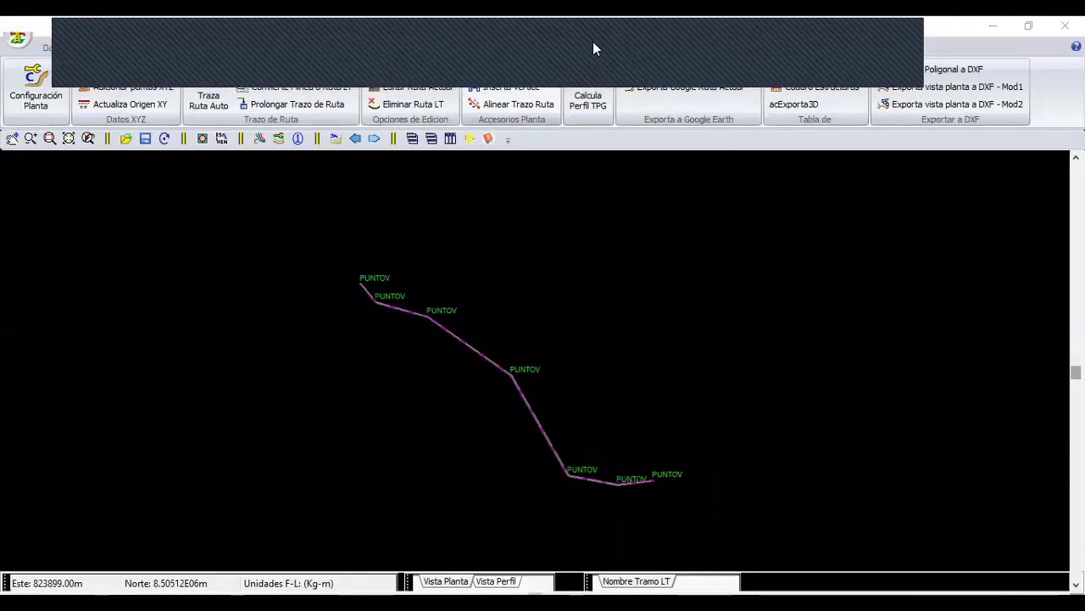
- Calculate the TPG terrain profile along the route and zoom so the whole profile fits
left_click(591, 87)
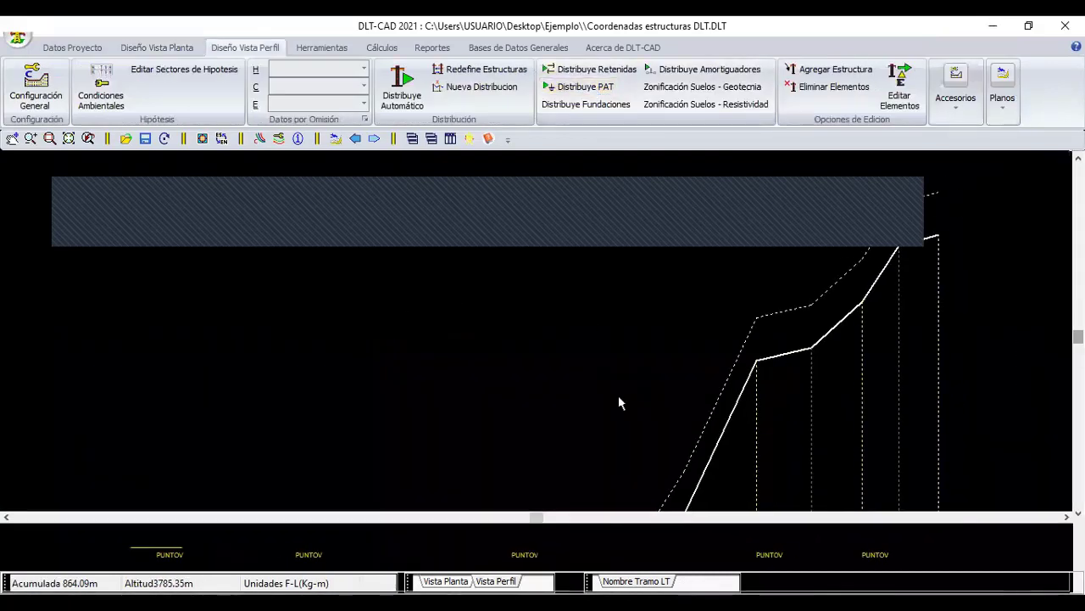
mouse_move(592, 350)
middle_mouse_down()
mouse_move(552, 308)
mouse_move(534, 311)
middle_mouse_up()
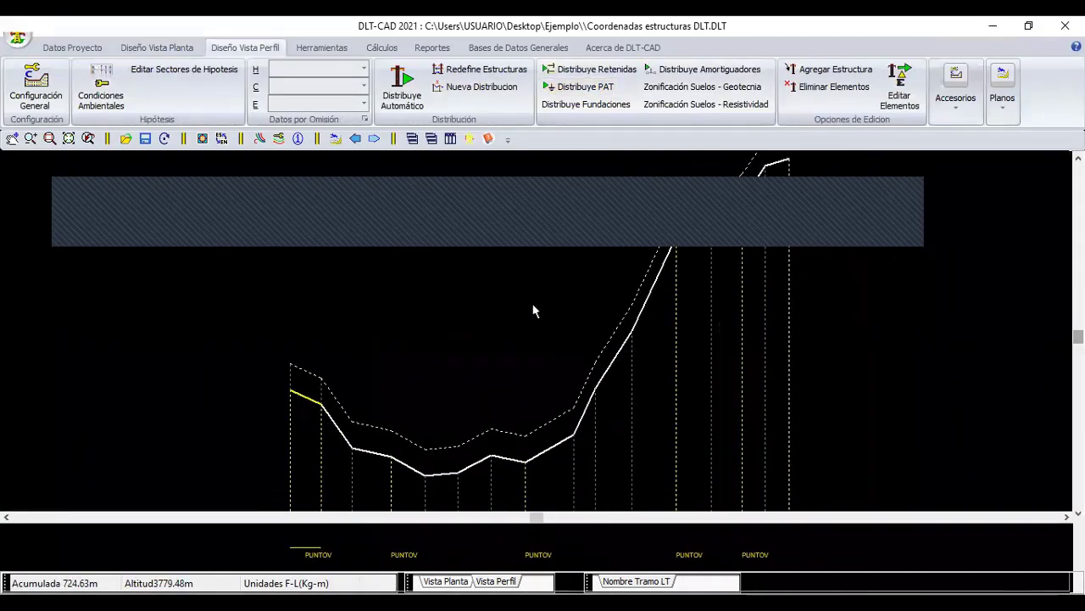
left_click(30, 138)
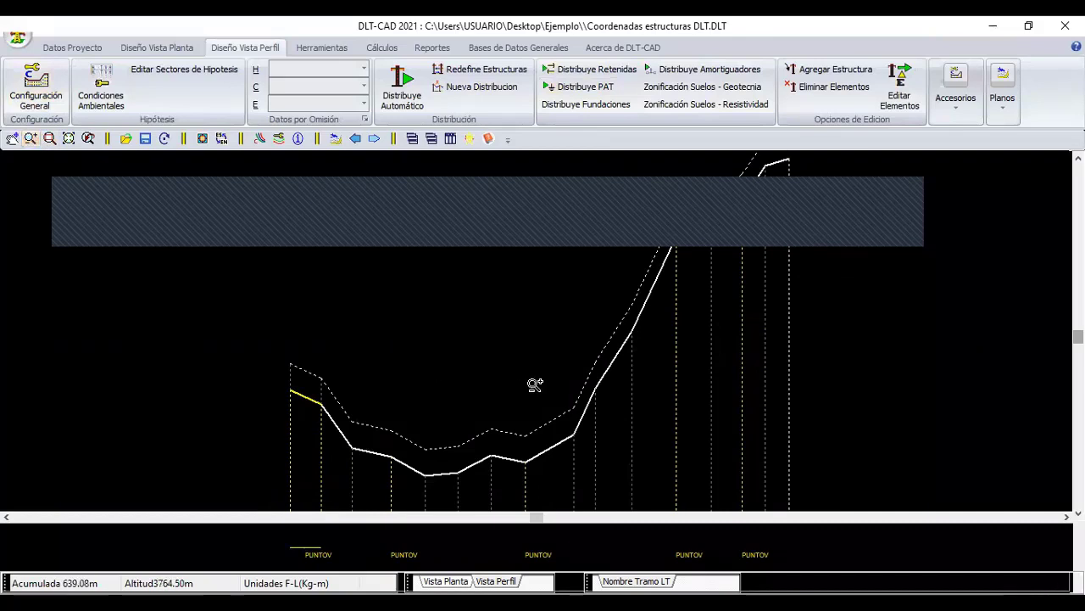
mouse_move(534, 381)
left_mouse_down()
mouse_move(600, 361)
mouse_move(589, 335)
left_mouse_up()
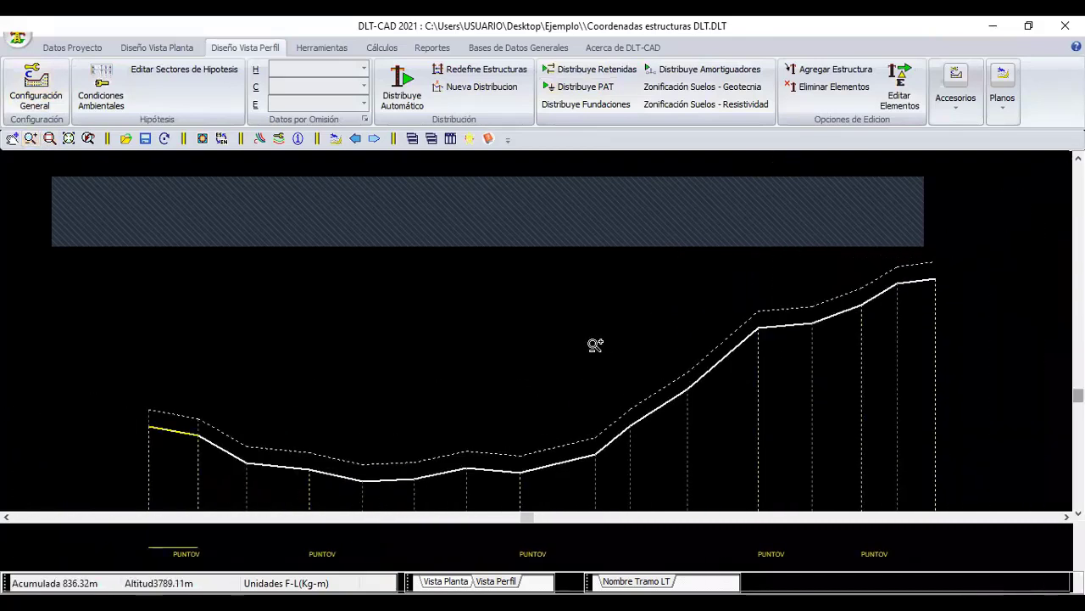
right_click(526, 319)
left_click(509, 323)
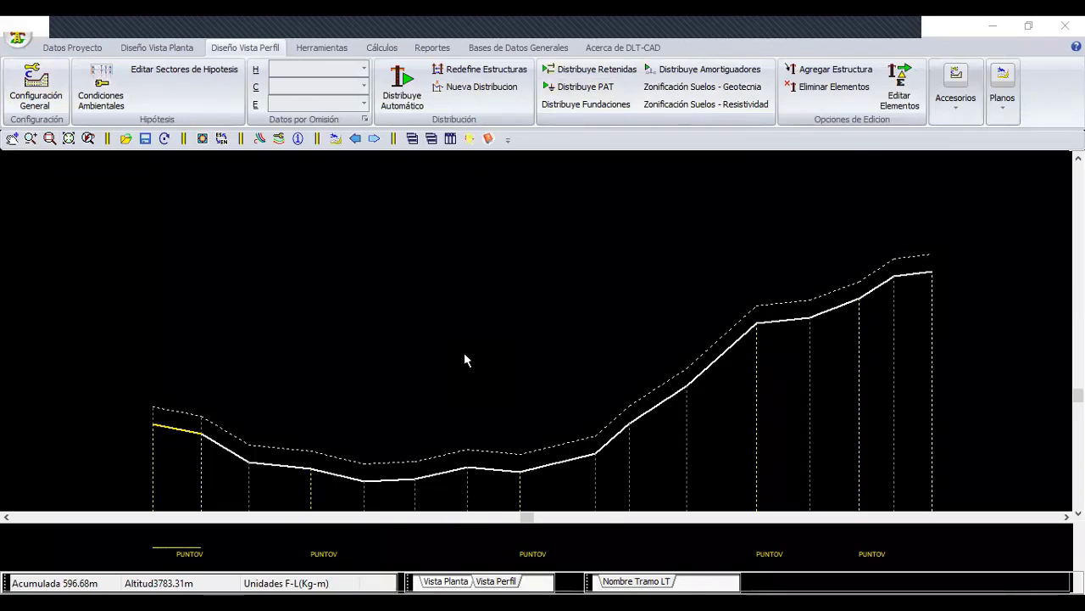
- On Datos Proyecto, review the project structures table and apply it
left_click(72, 49)
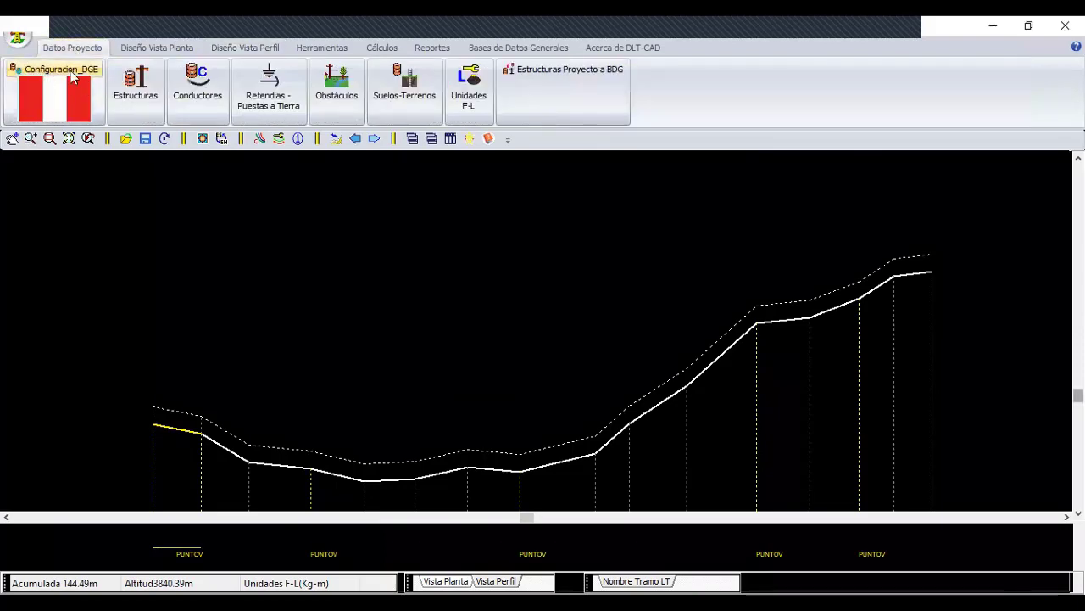
left_click(129, 82)
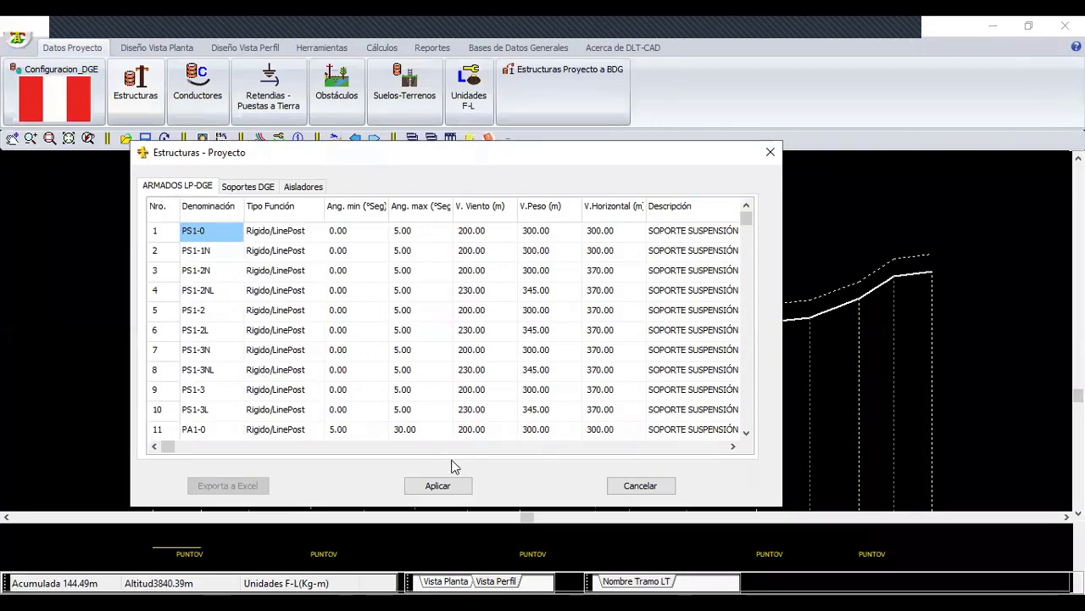
left_click(459, 485)
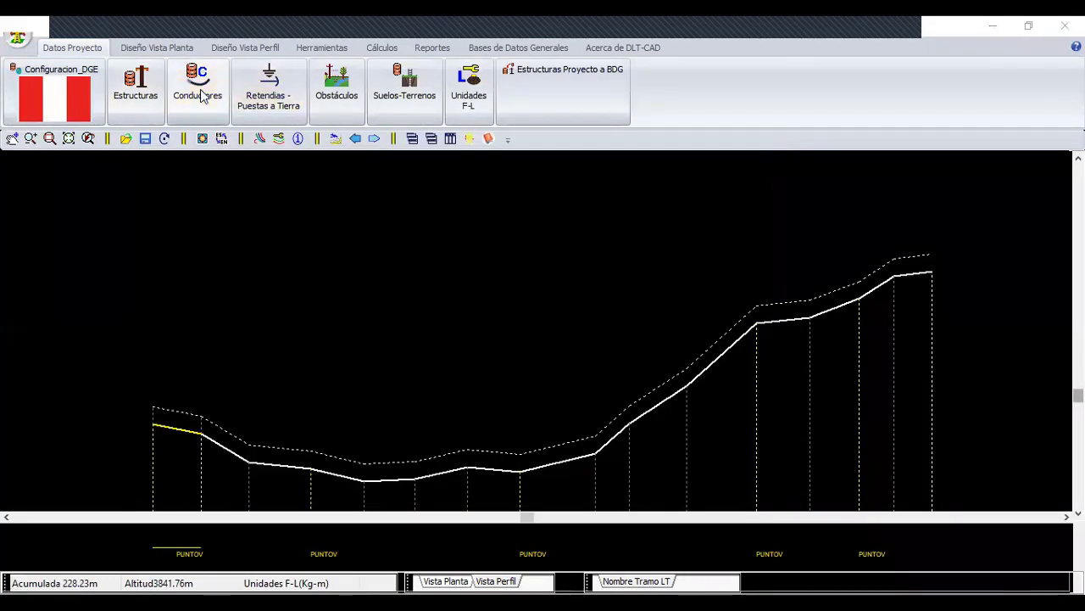
- Add AAAC-25 through AAAC-95 from Conductores_DGE.DAT to the project conductor table and apply
left_click(198, 85)
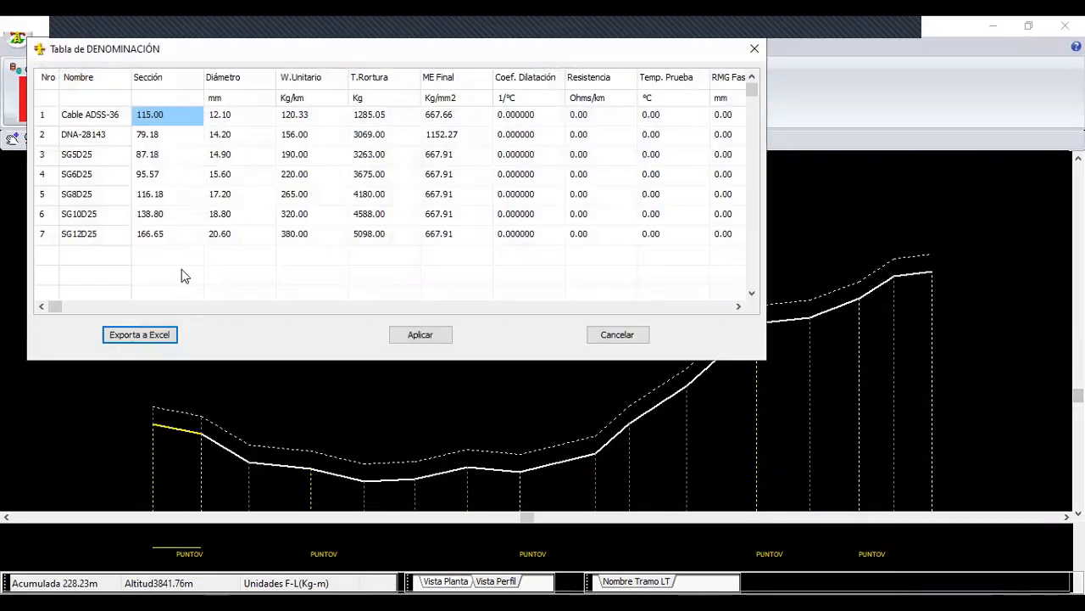
right_click(181, 269)
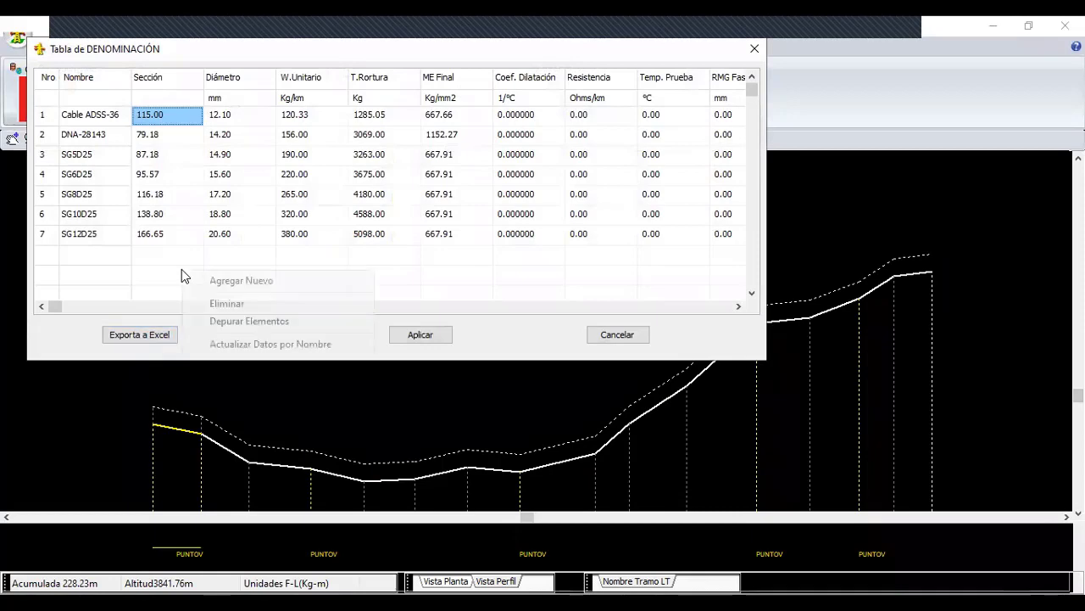
left_click(252, 282)
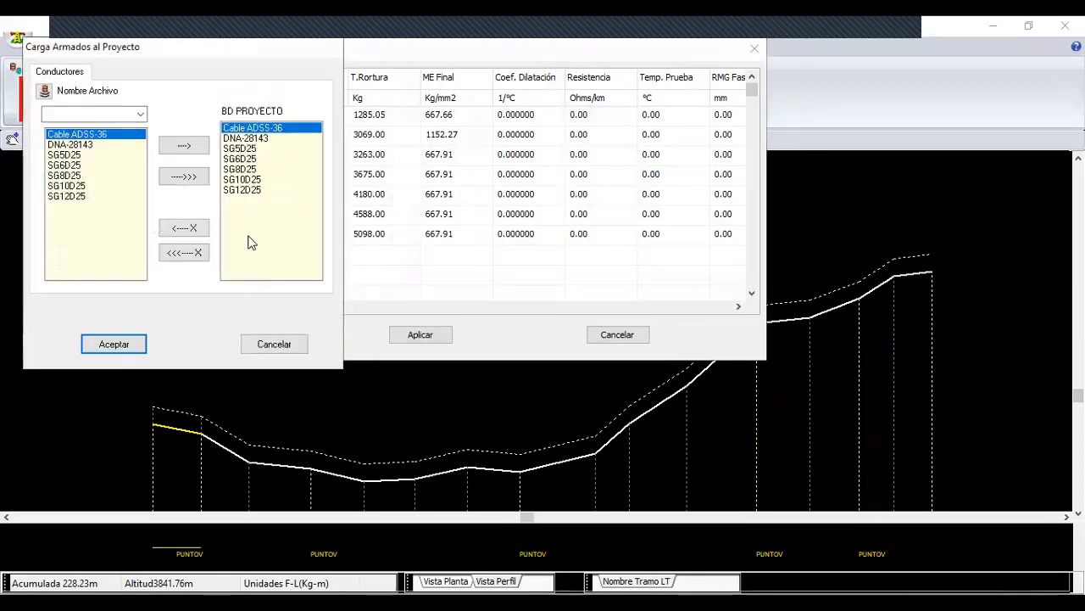
left_click(49, 90)
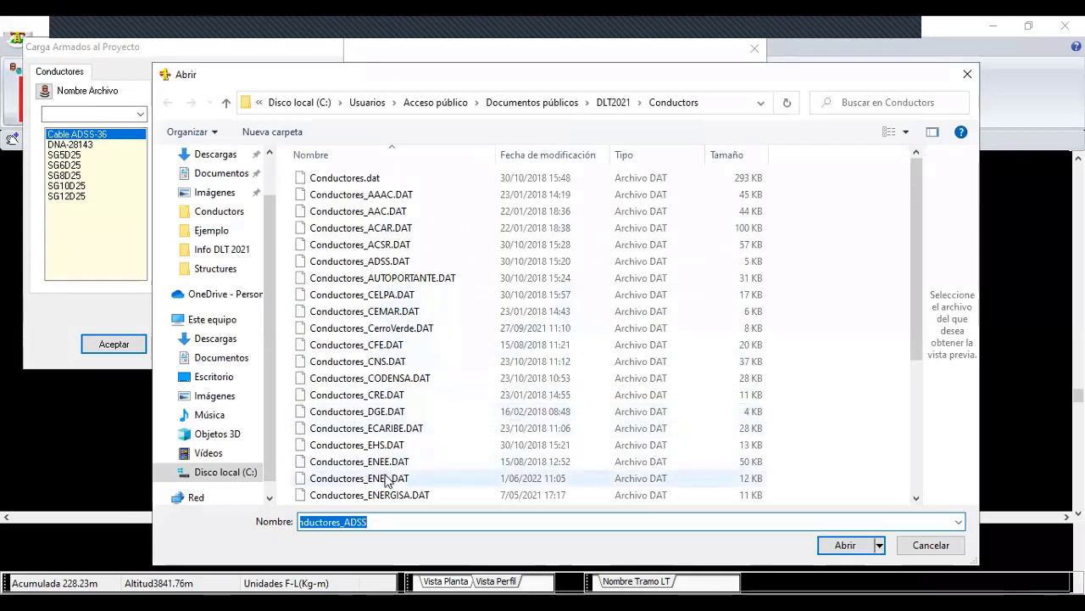
left_click(399, 411)
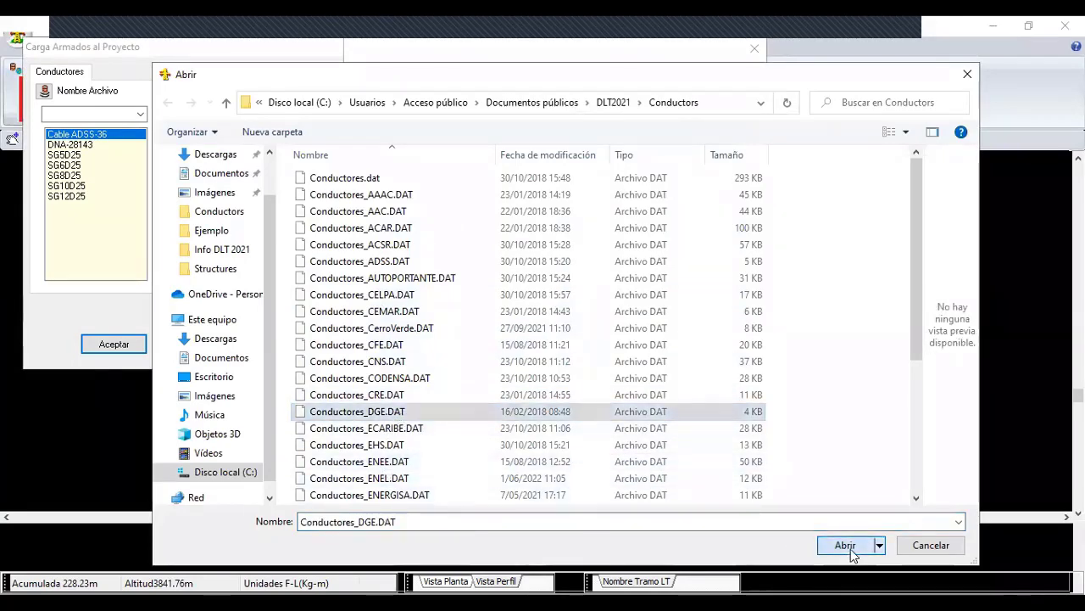
left_click(851, 549)
left_click(139, 113)
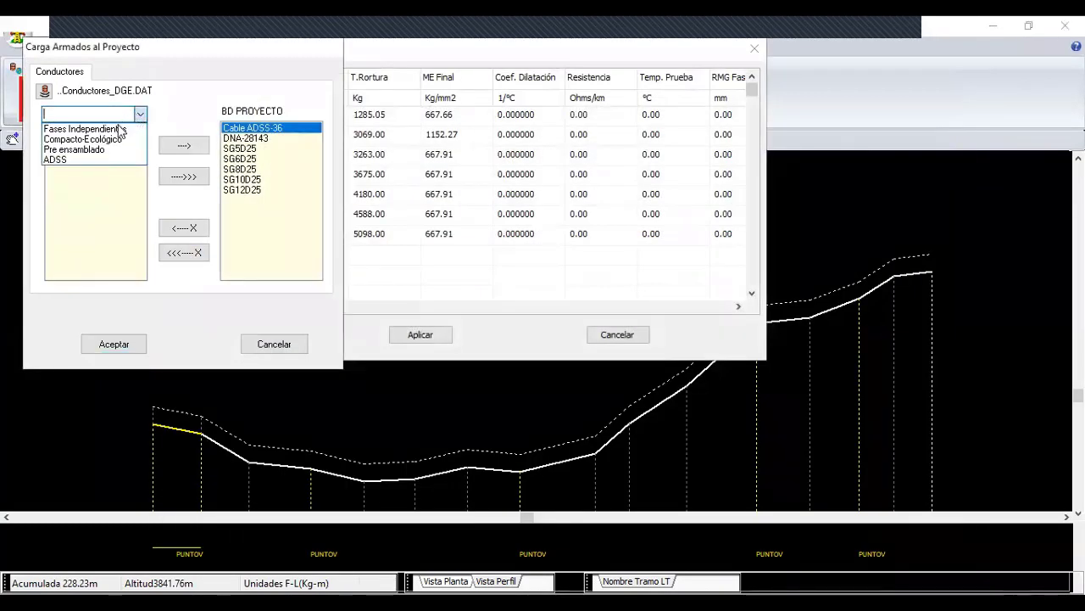
left_click(116, 131)
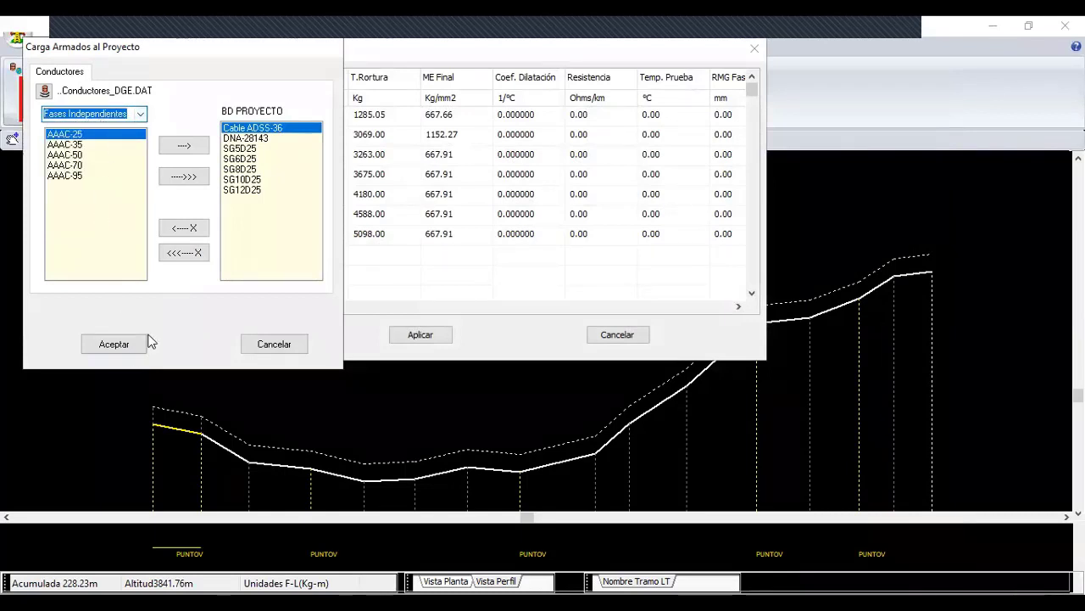
left_click(196, 177)
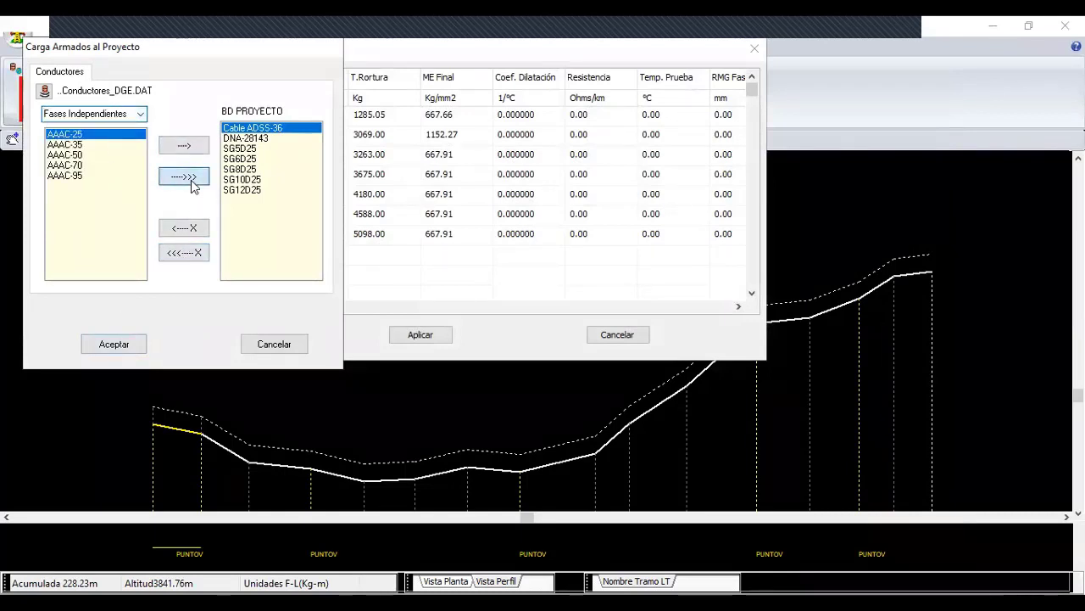
left_click(121, 347)
left_click(408, 339)
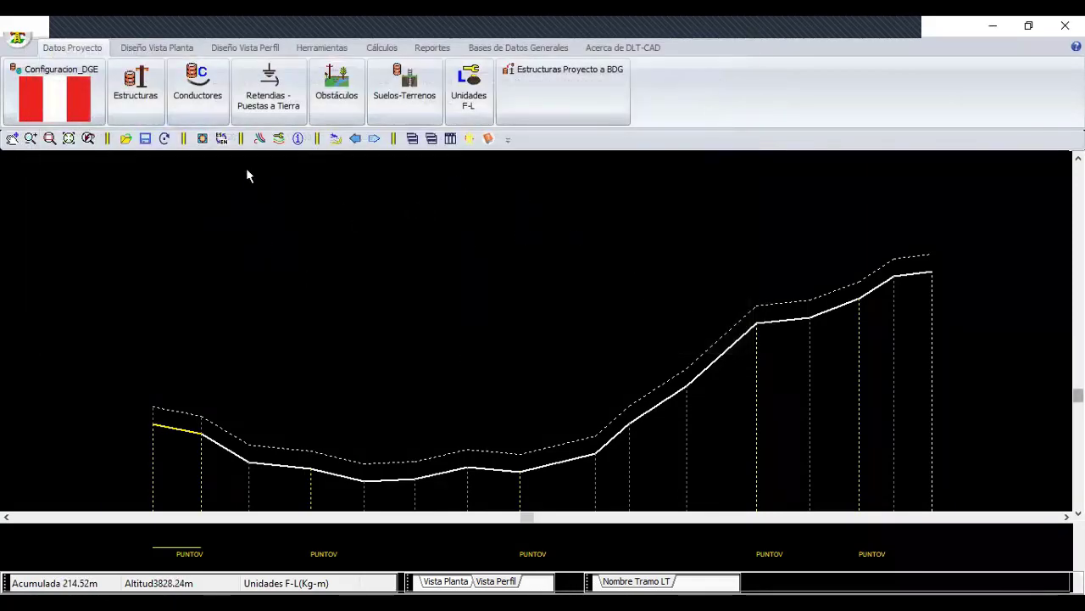
- In Configuración General, set neutral, ADSS and secondary cables to Ninguno, keeping 23kV three-phase
left_click(236, 49)
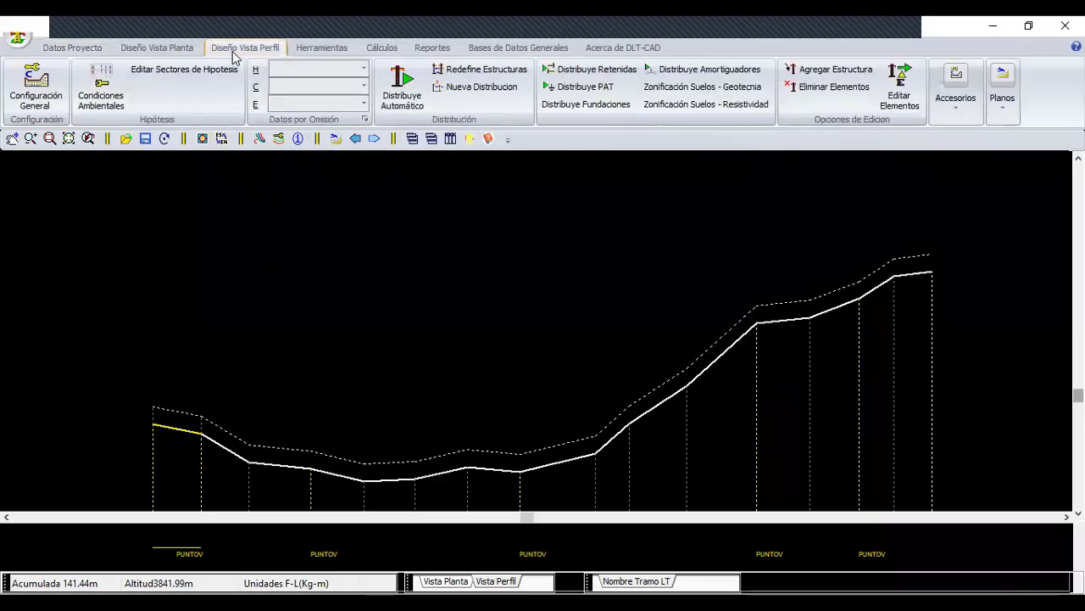
left_click(49, 82)
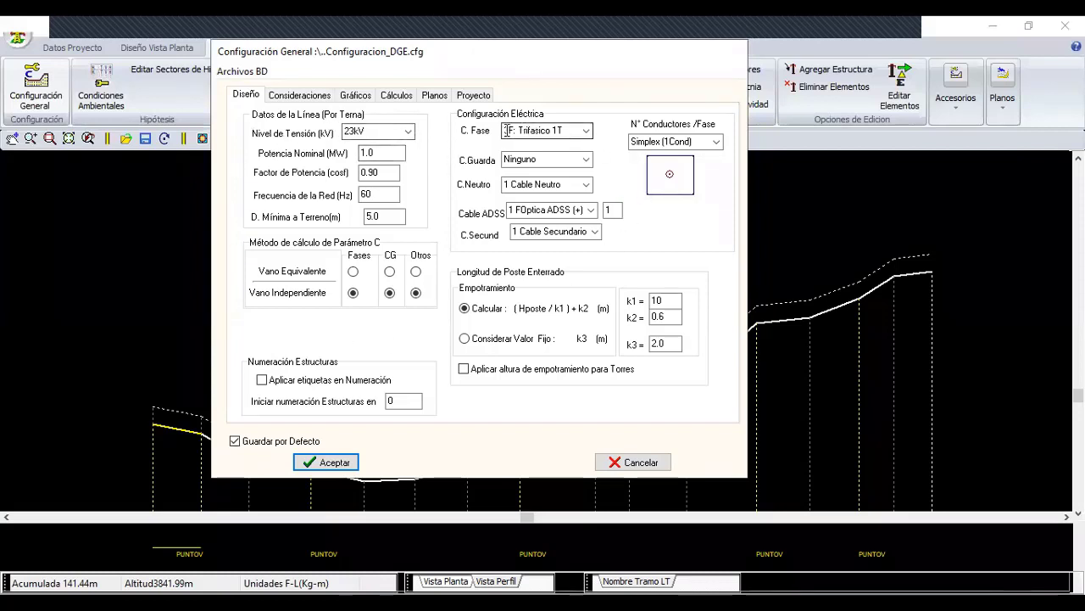
left_click(587, 186)
left_click(586, 184)
left_click(526, 196)
left_click(591, 210)
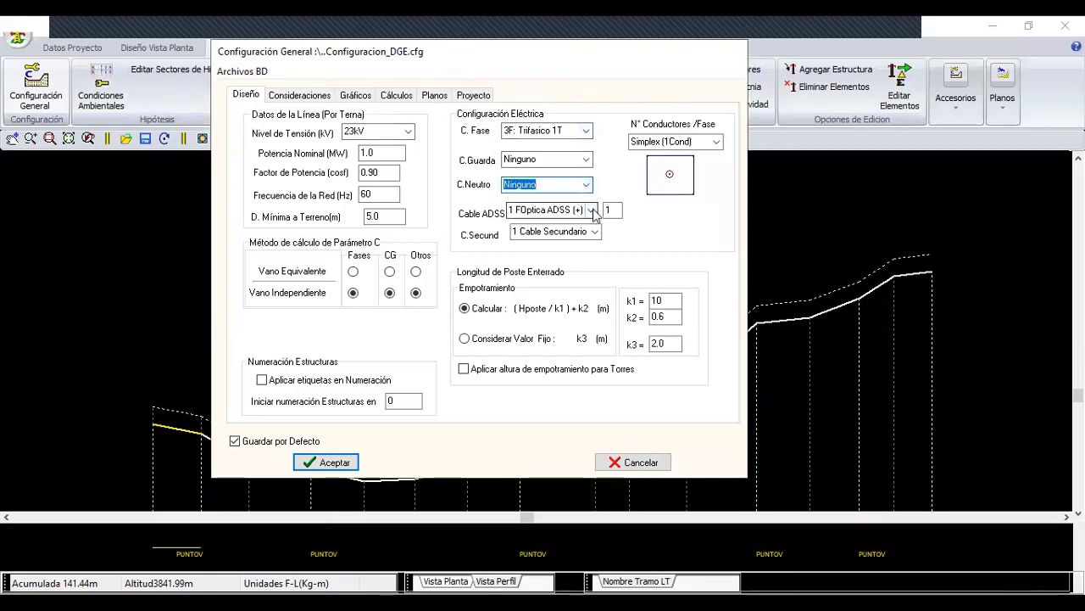
left_click(576, 224)
left_click(595, 232)
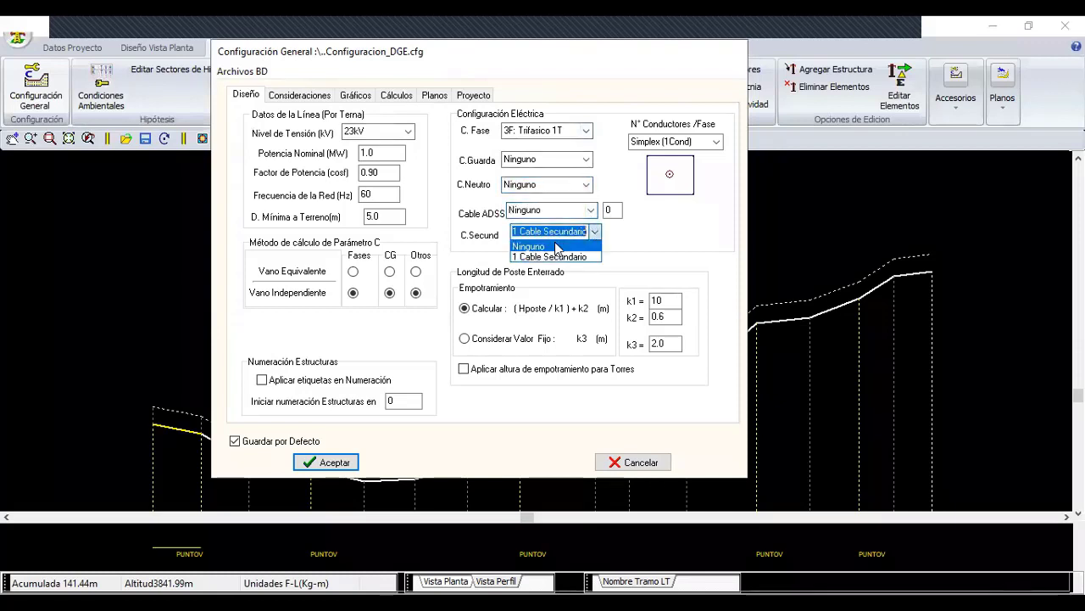
left_click(543, 247)
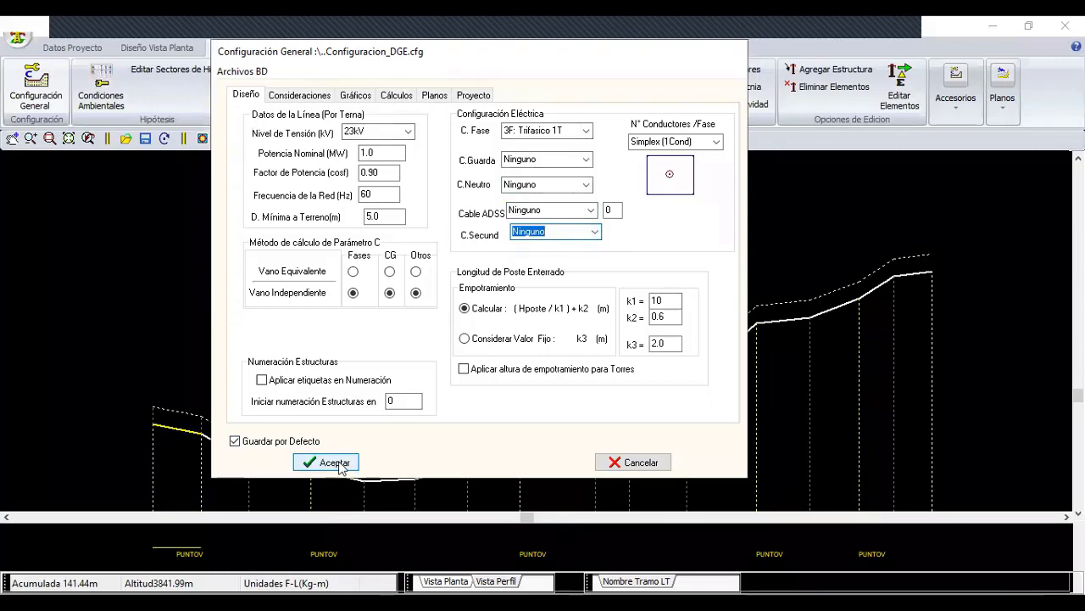
left_click(338, 463)
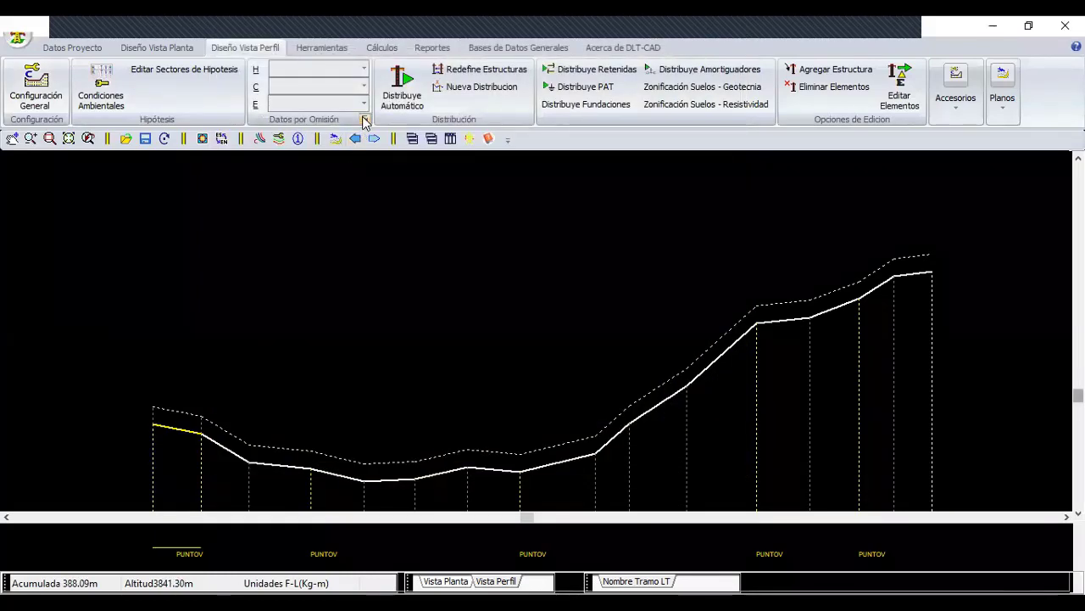
- In Datos por Omisión, set the default neutral, ADSS and other cables to Ninguno
left_click(364, 123)
left_click(274, 207)
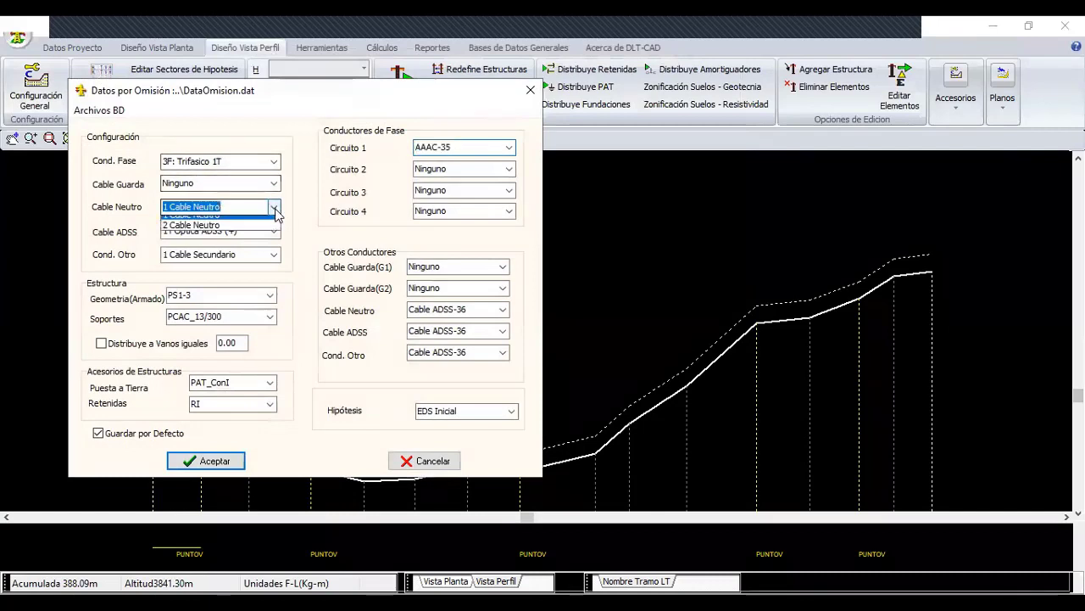
left_click(255, 221)
left_click(274, 231)
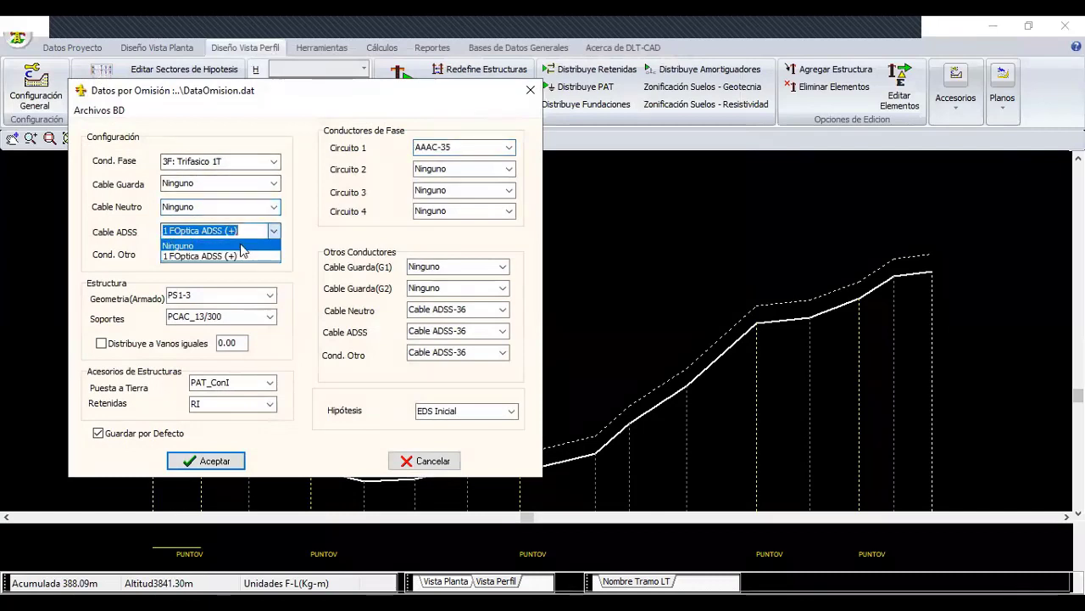
left_click(242, 245)
left_click(273, 254)
left_click(219, 270)
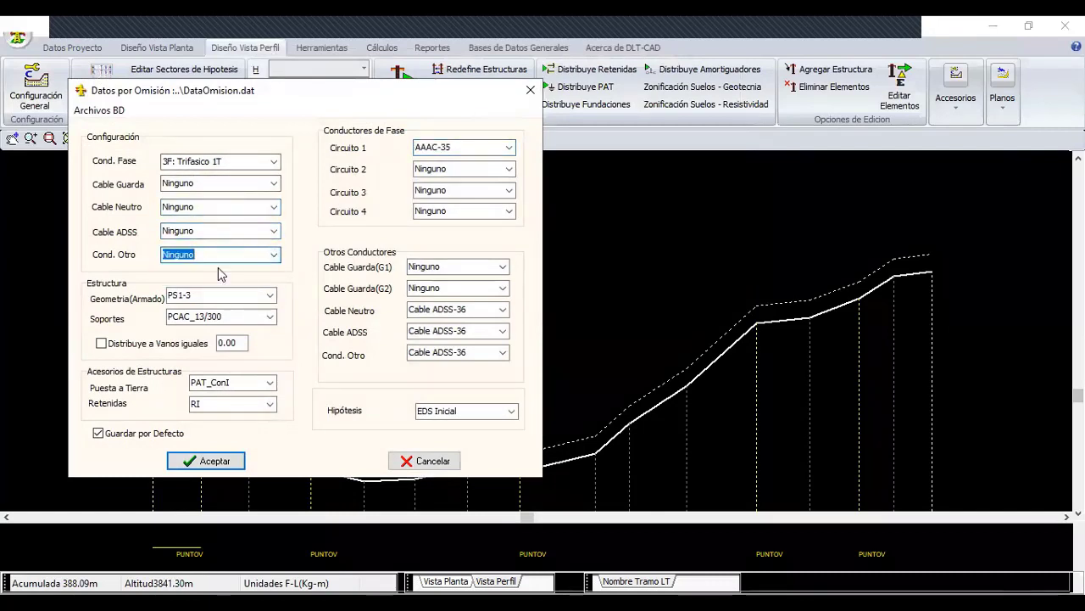
- Set the neutral, ADSS and other conductor types to Ninguno and accept the defaults
left_click(501, 311)
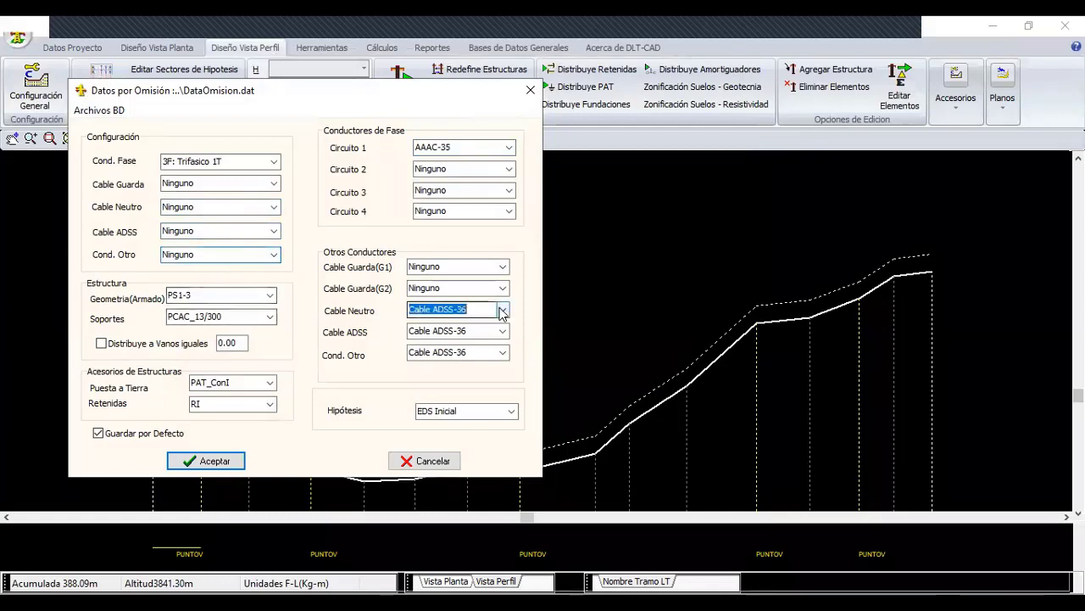
left_click(501, 311)
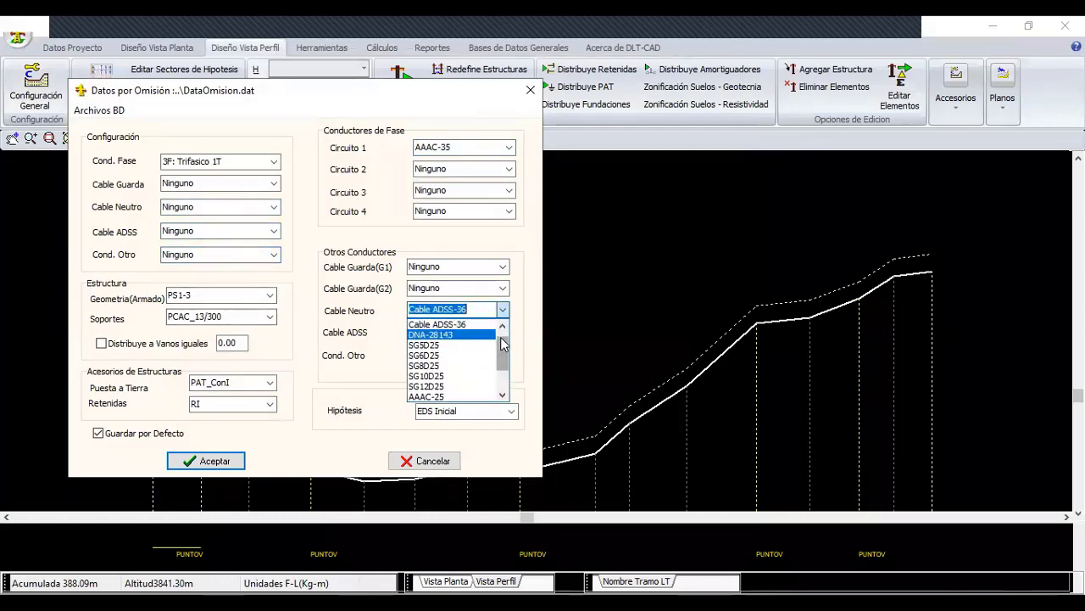
scroll(503, 339, "up", 1)
left_click(451, 325)
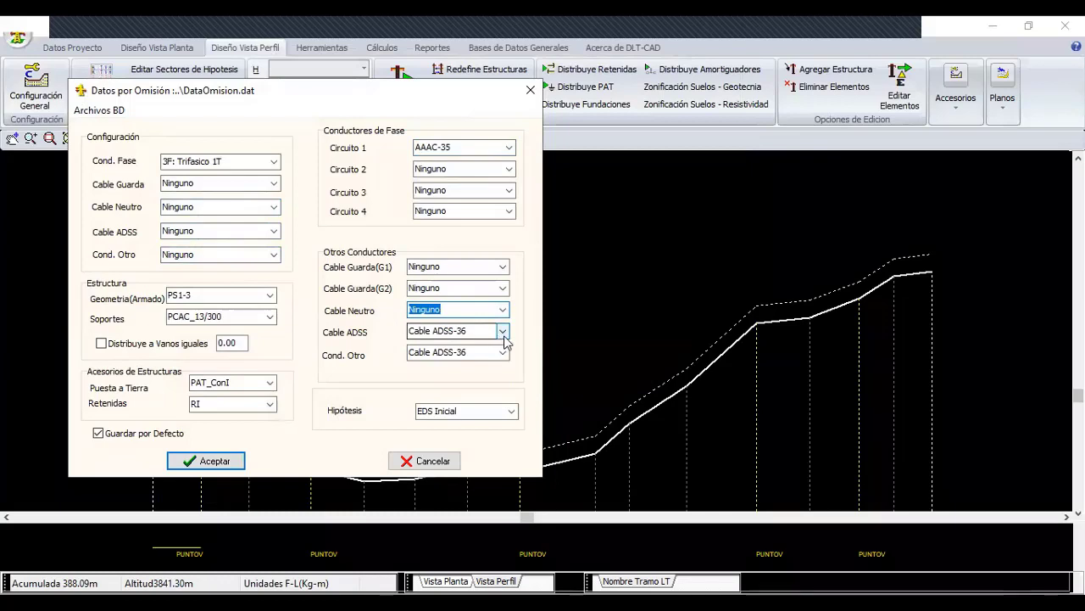
left_click(504, 332)
scroll(458, 356, "up", 1)
left_click(456, 343)
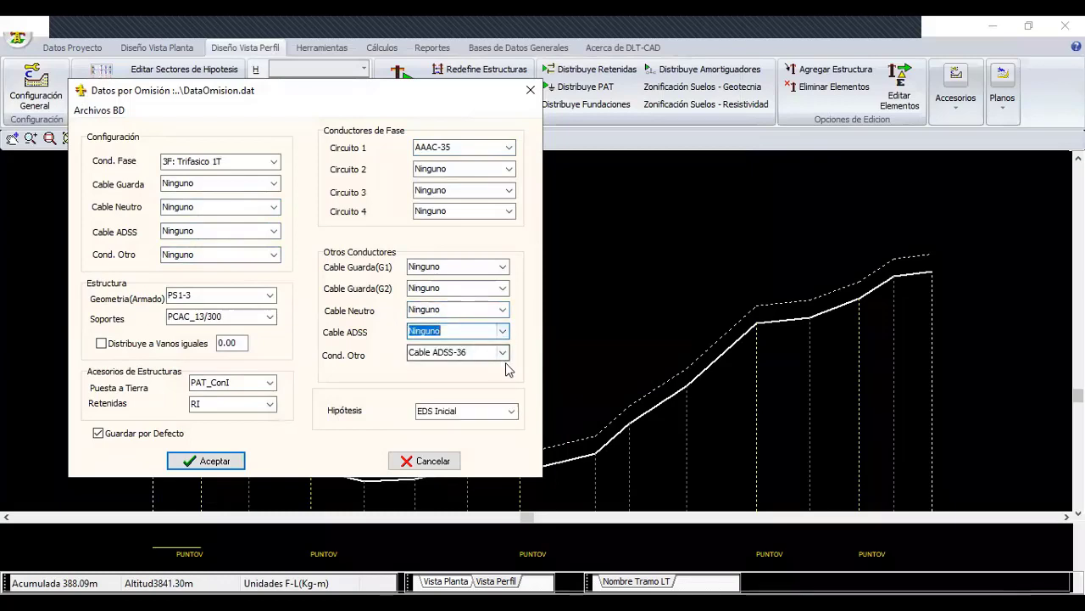
left_click(502, 353)
scroll(509, 382, "up", 1)
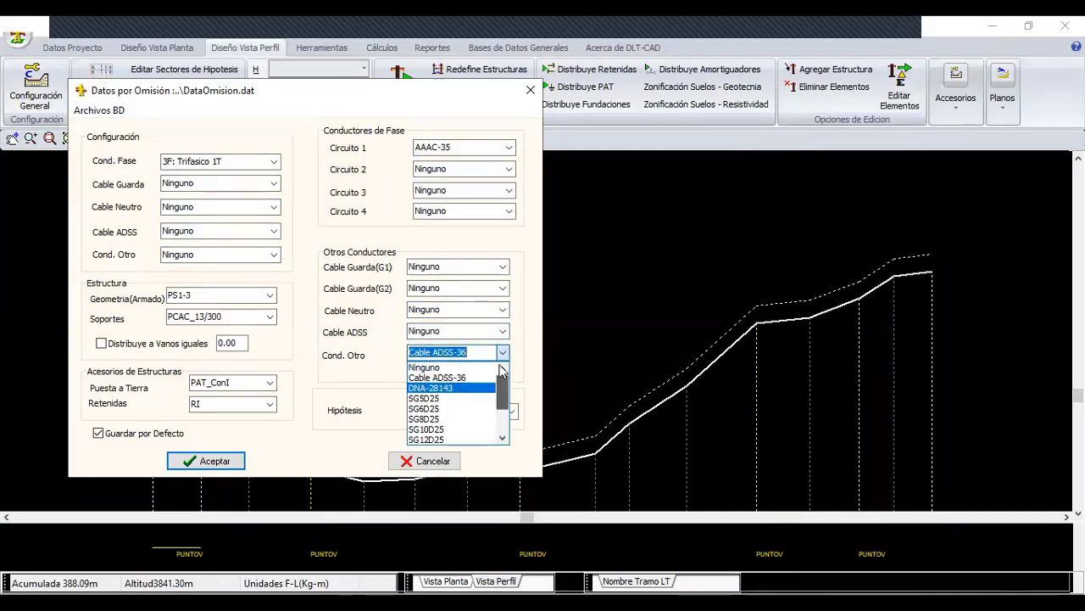
left_click(433, 367)
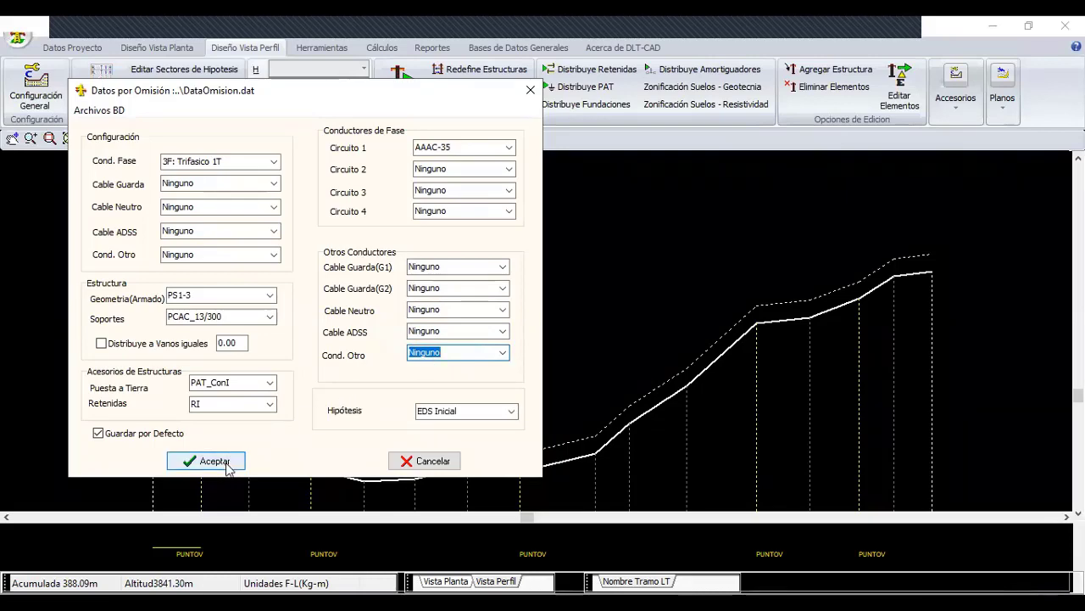
left_click(226, 463)
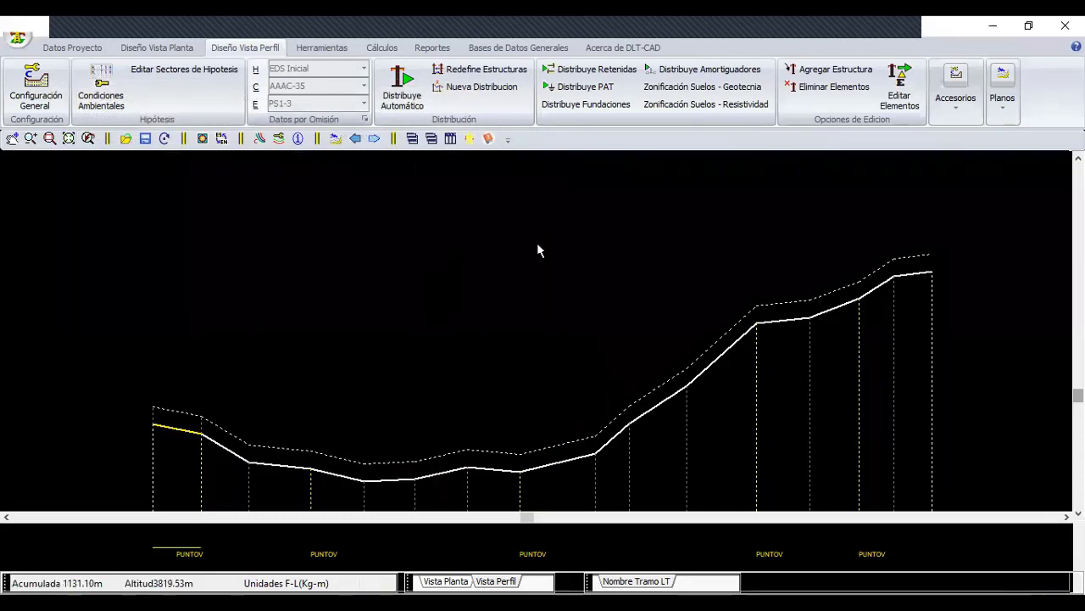
- In Datos Perfil TPG, enable Colocar Comentario como estructura to place structures from point comments
scroll(571, 292, "down", 2)
middle_click_drag(572, 292, 585, 226)
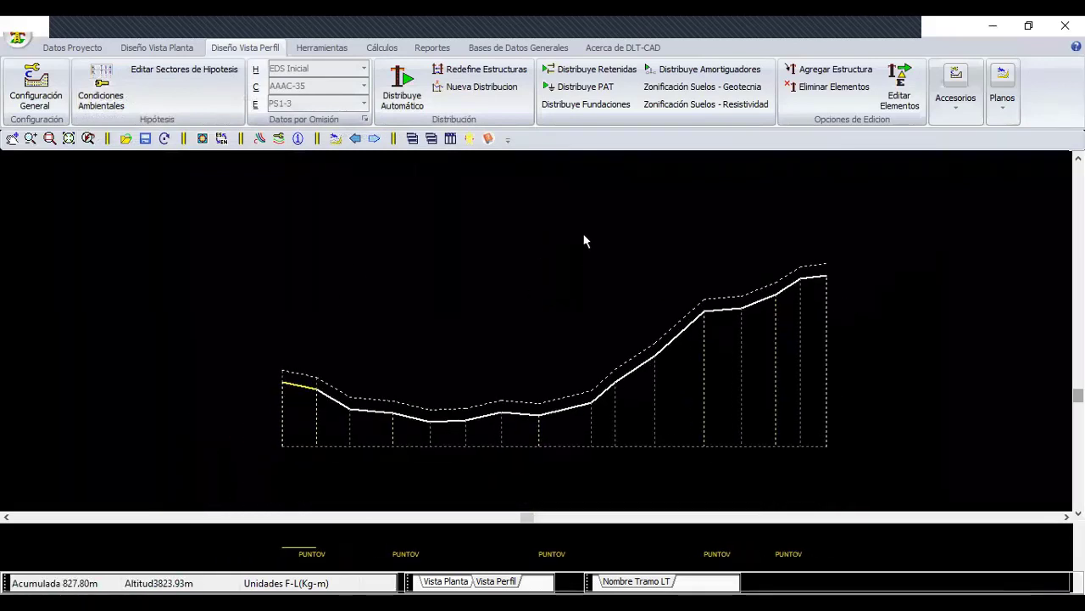
left_click(965, 110)
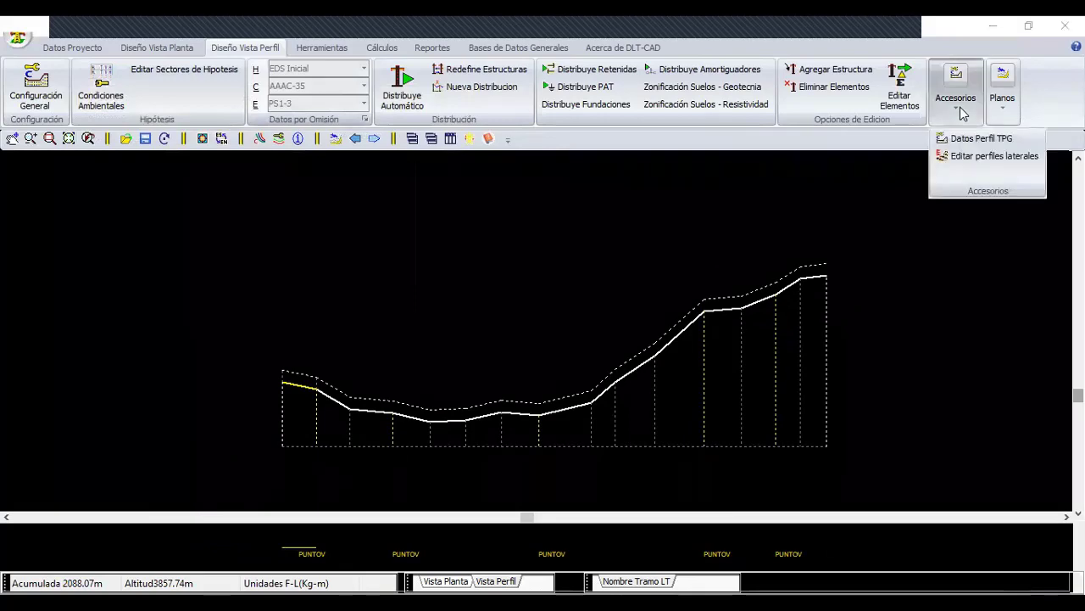
left_click(975, 139)
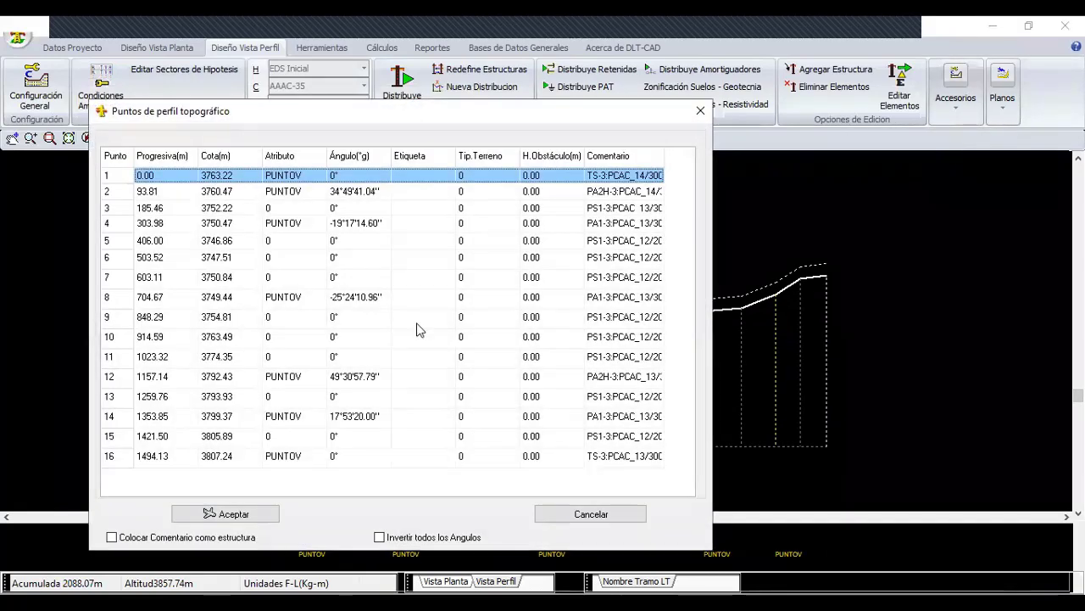
left_click(119, 538)
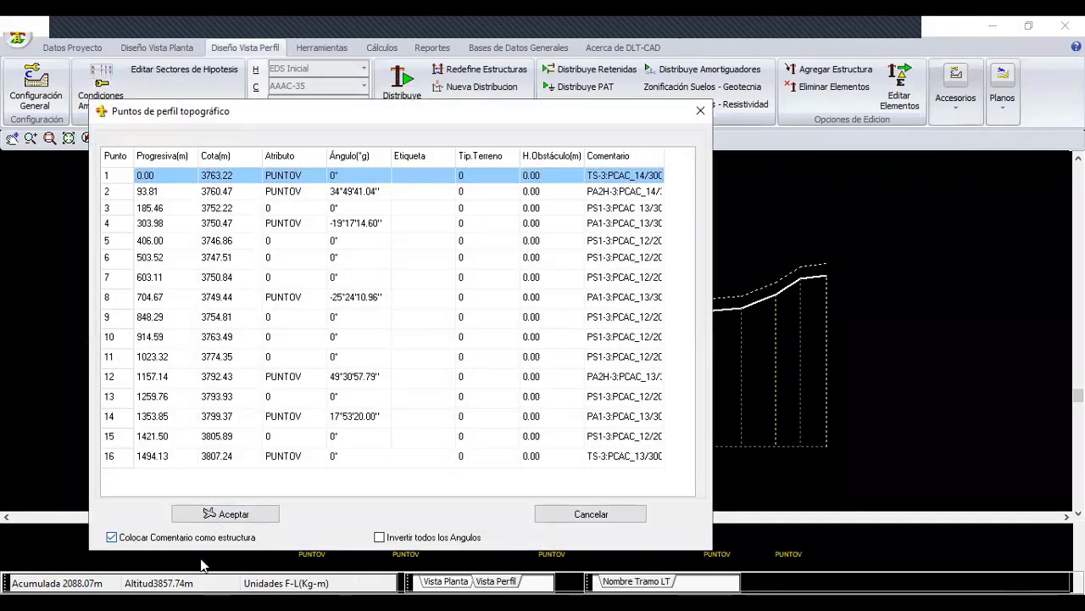
left_click(227, 514)
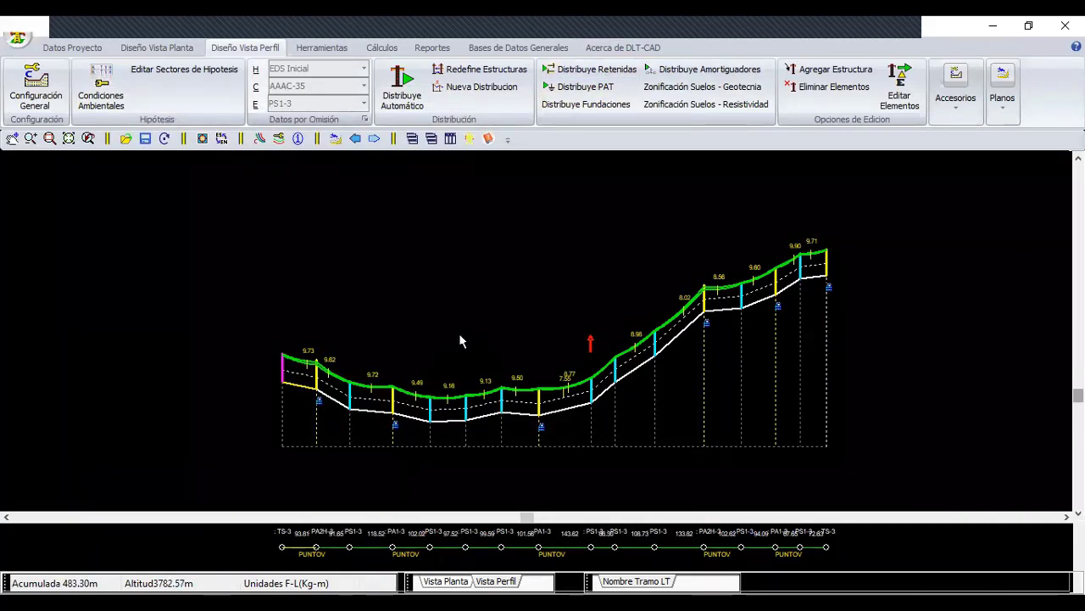
- Pan the profile slightly and maximize the DLT-CAD window
scroll(474, 339, "up", 1)
scroll(502, 296, "down", 1)
scroll(436, 325, "down", 1)
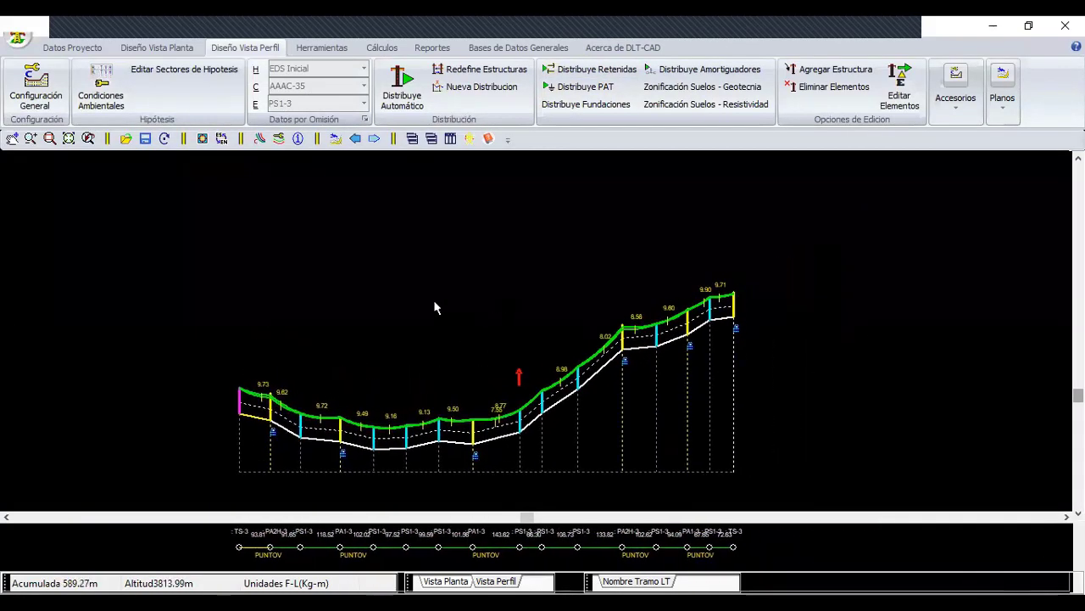
middle_click_drag(433, 299, 460, 298)
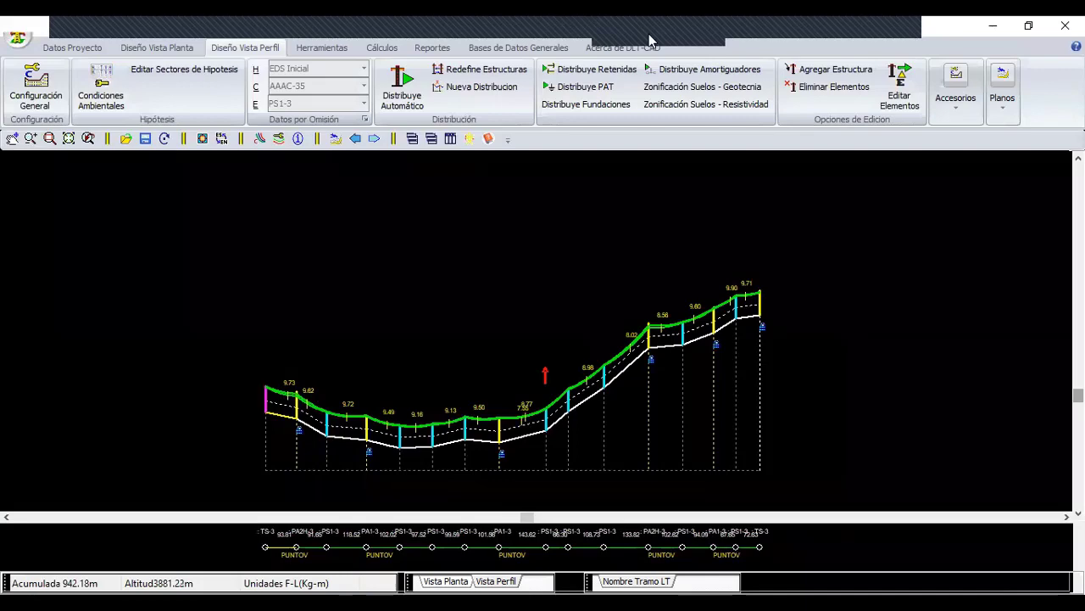
double_click(650, 35)
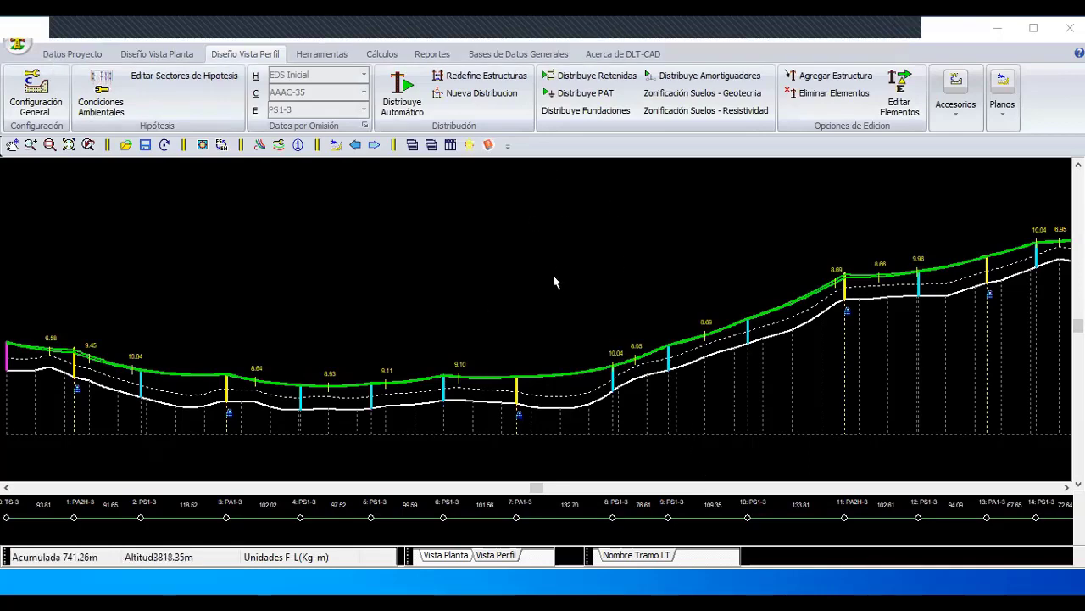
- Zoom over the profile, then close zoom to show structures 0:TS-3 through 15:TS-3
scroll(559, 297, "down", 2)
scroll(568, 316, "down", 2)
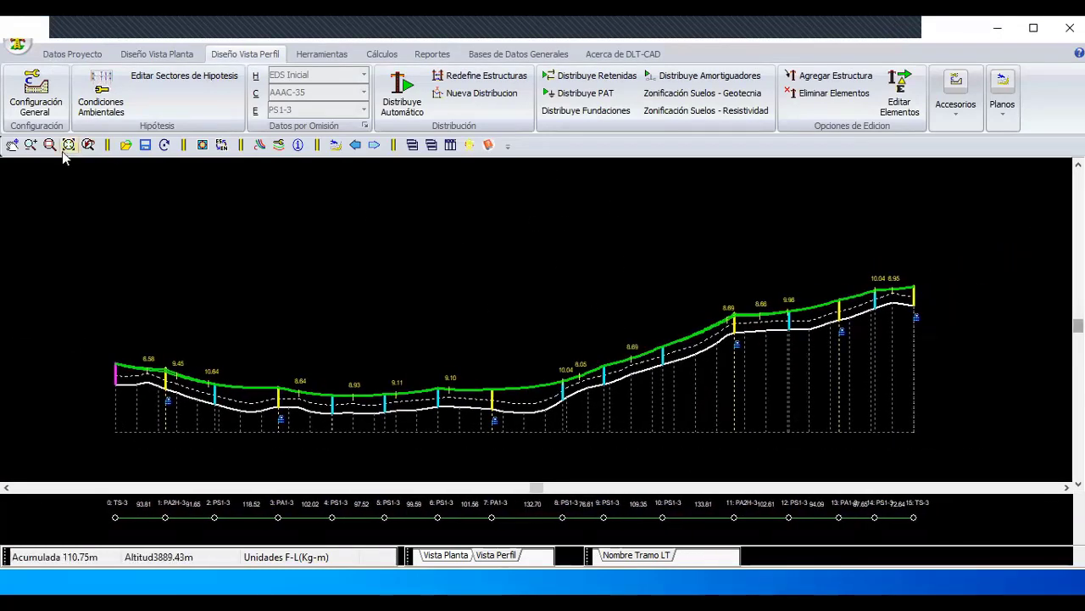
left_click(31, 145)
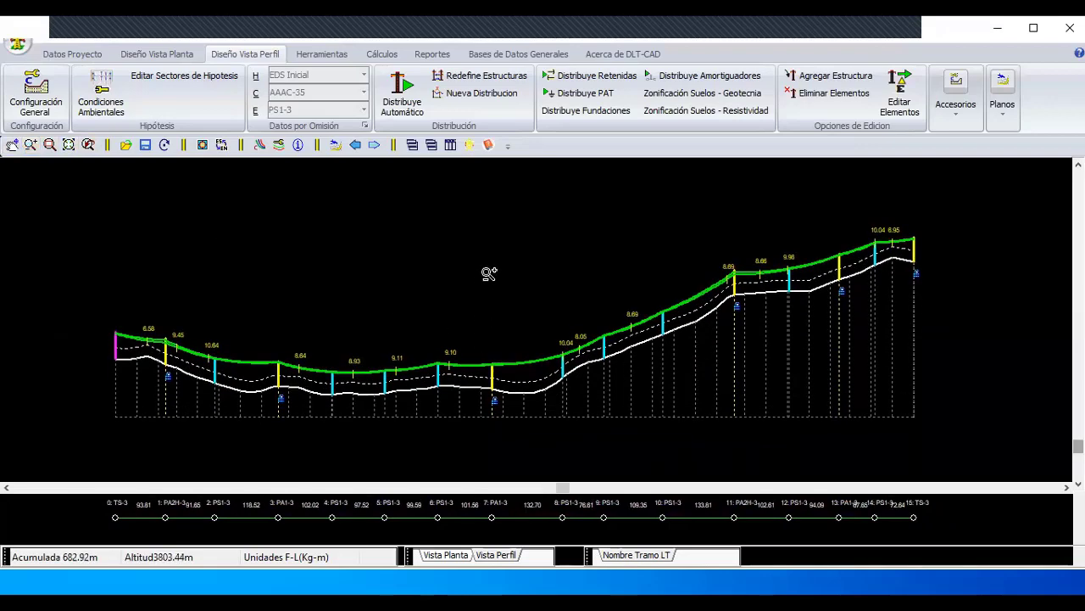
scroll(501, 246, "down", 1)
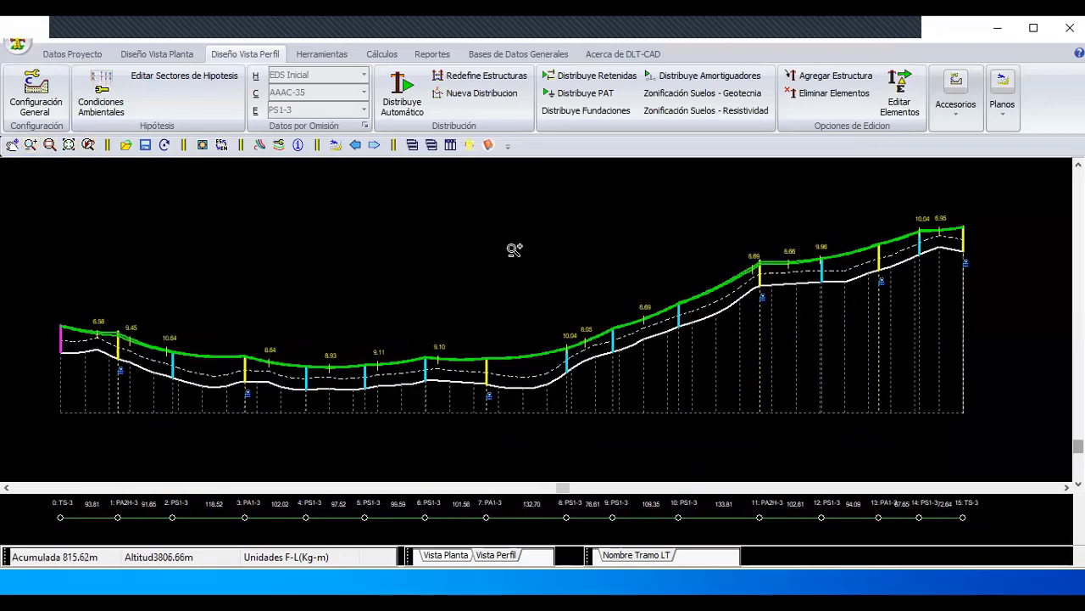
scroll(499, 250, "down", 1)
scroll(492, 254, "down", 1)
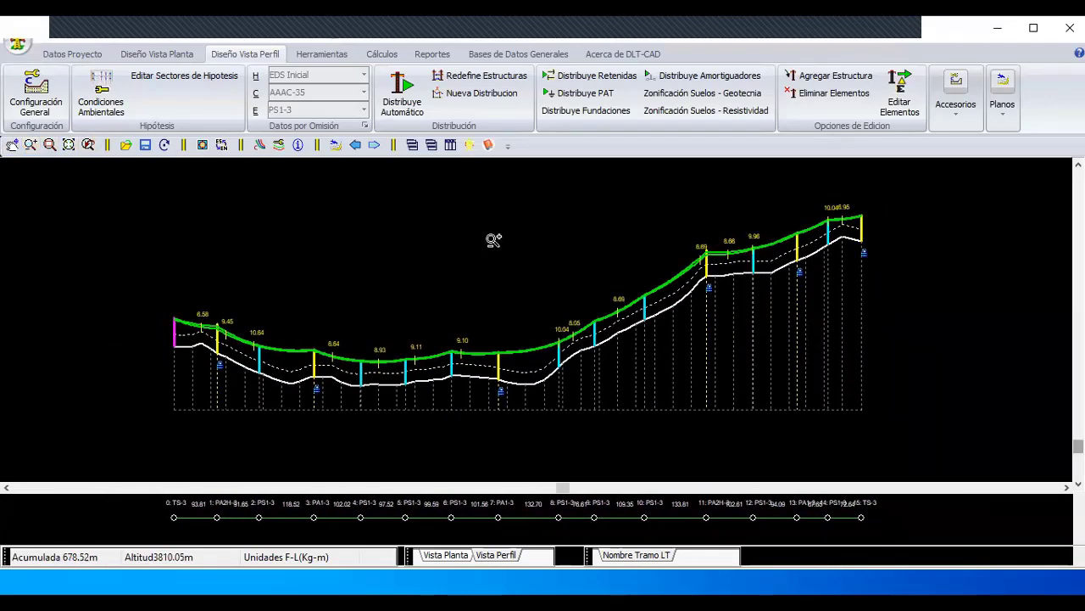
scroll(513, 246, "up", 2)
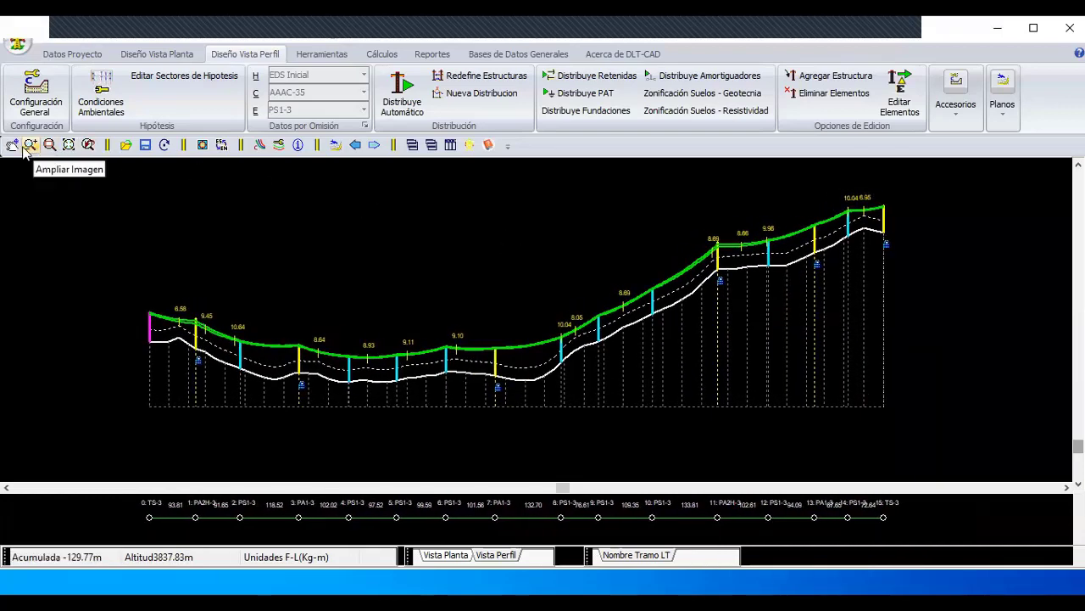
right_click(358, 237)
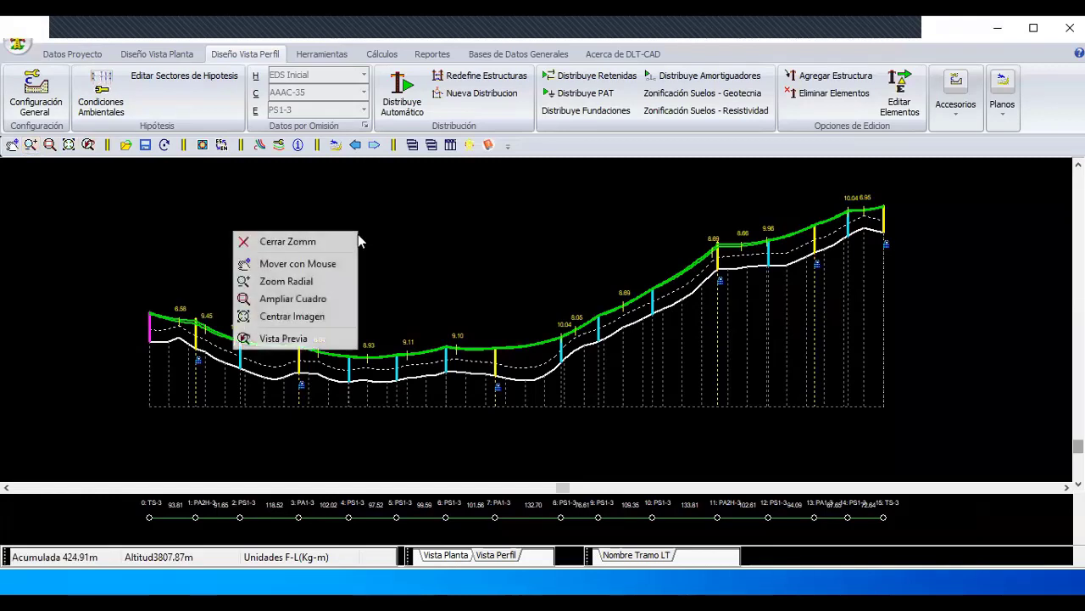
left_click(335, 239)
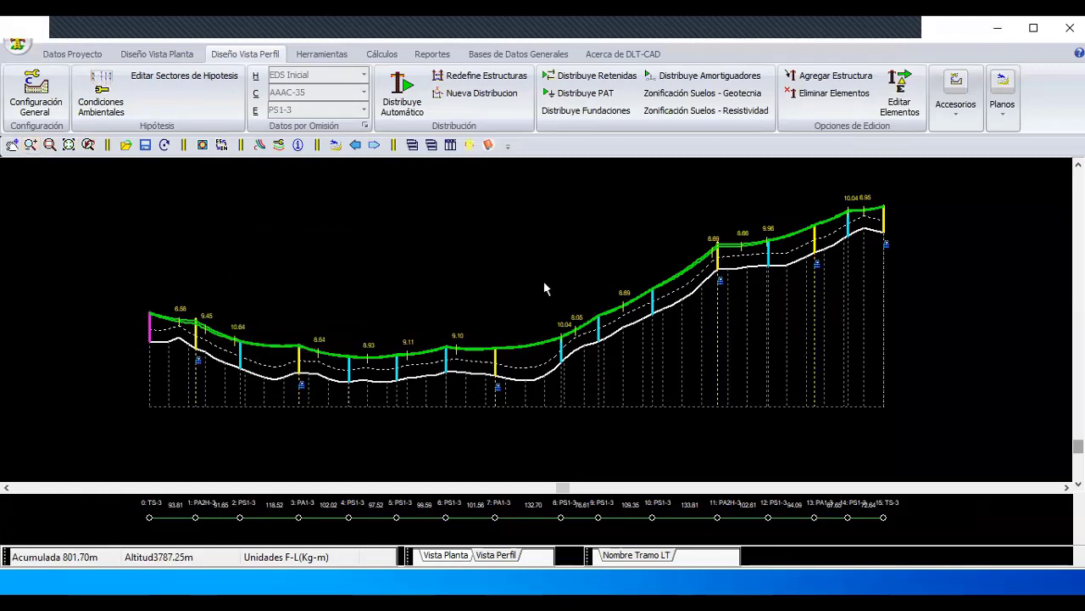
- Open the CM Soportes CA structure-load report from Cálculos
left_click(390, 60)
left_click(820, 89)
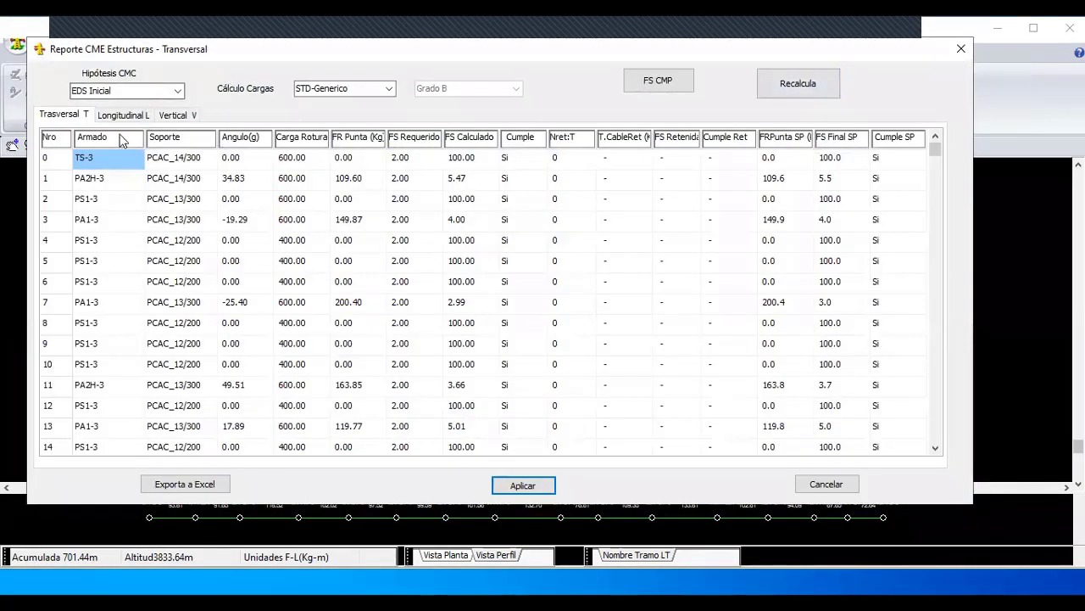
left_click_drag(453, 57, 479, 63)
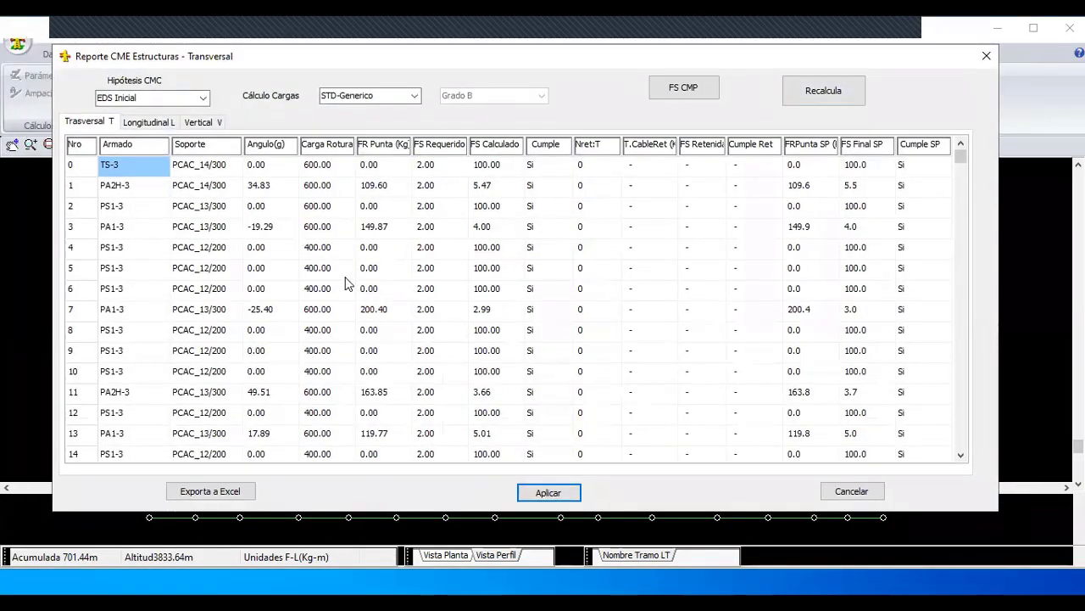
- Recalculate the report for the Maximo Viento hypothesis and review the FS CMP safety factors
left_click(203, 98)
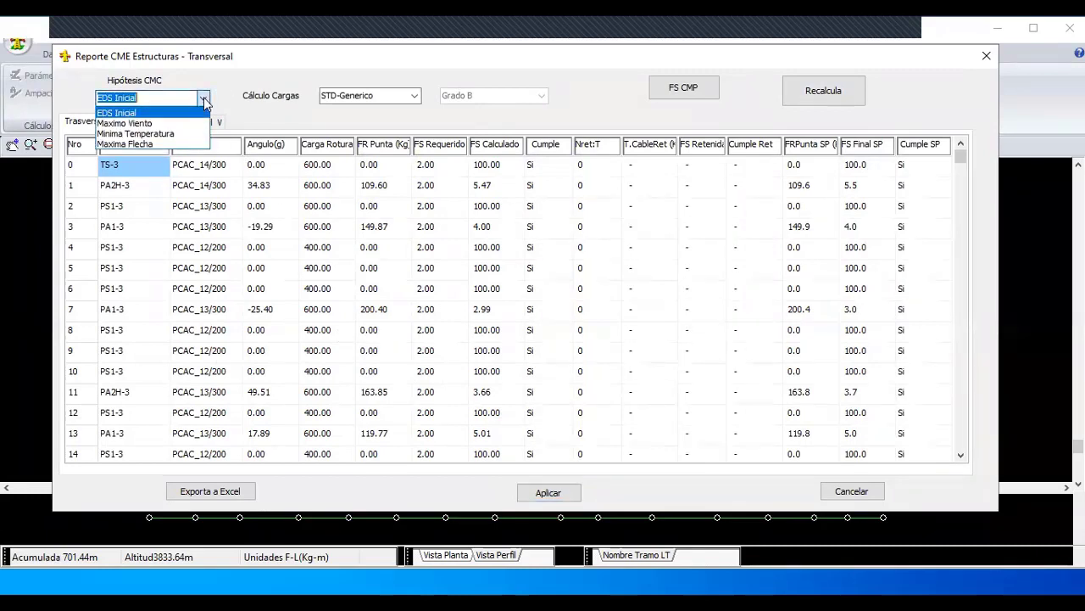
left_click(146, 124)
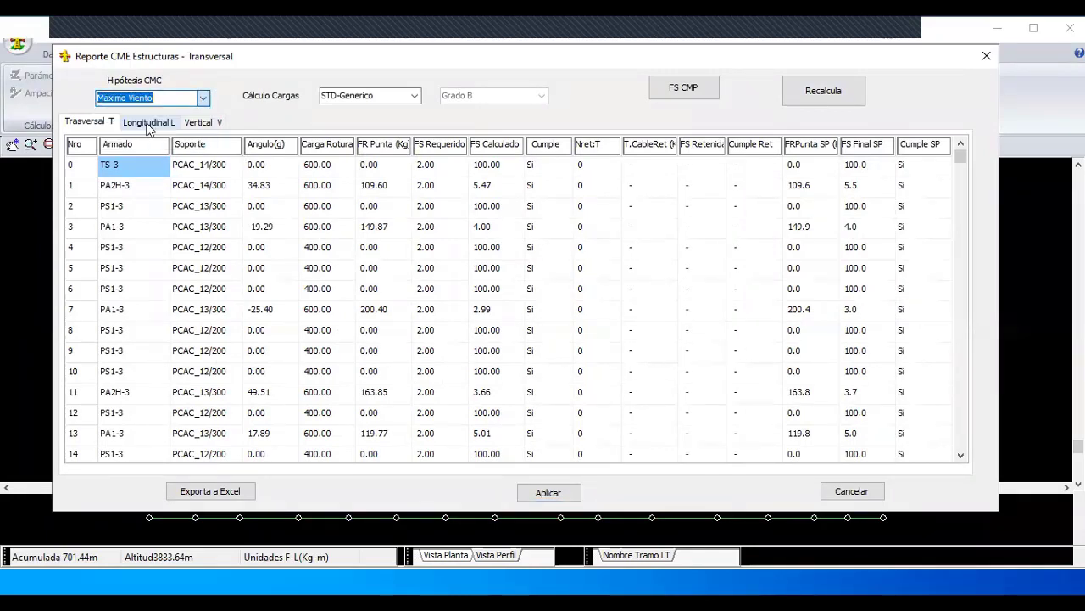
left_click(820, 91)
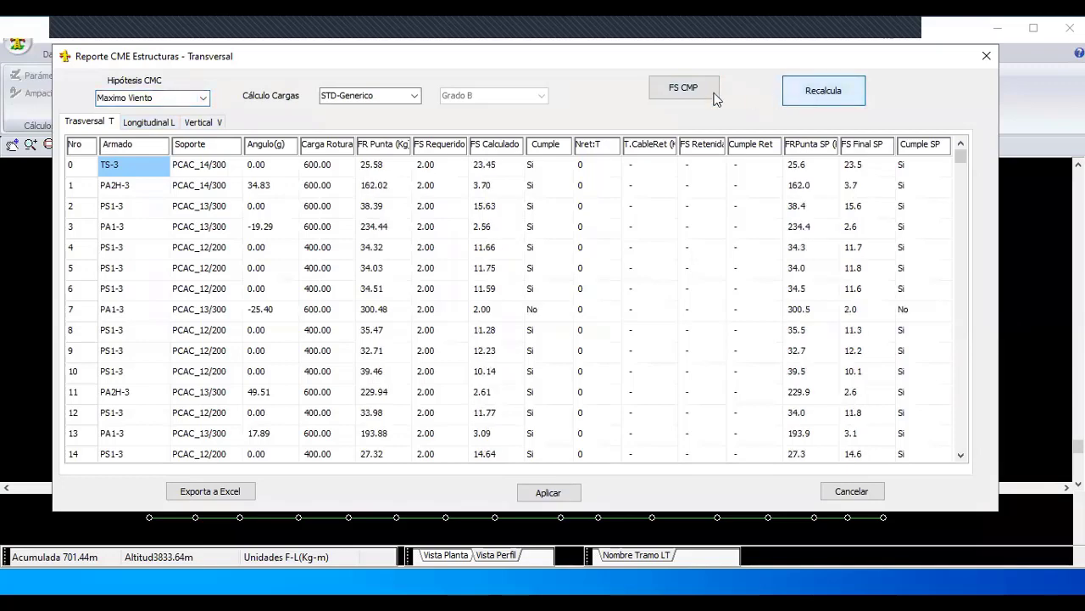
left_click(676, 90)
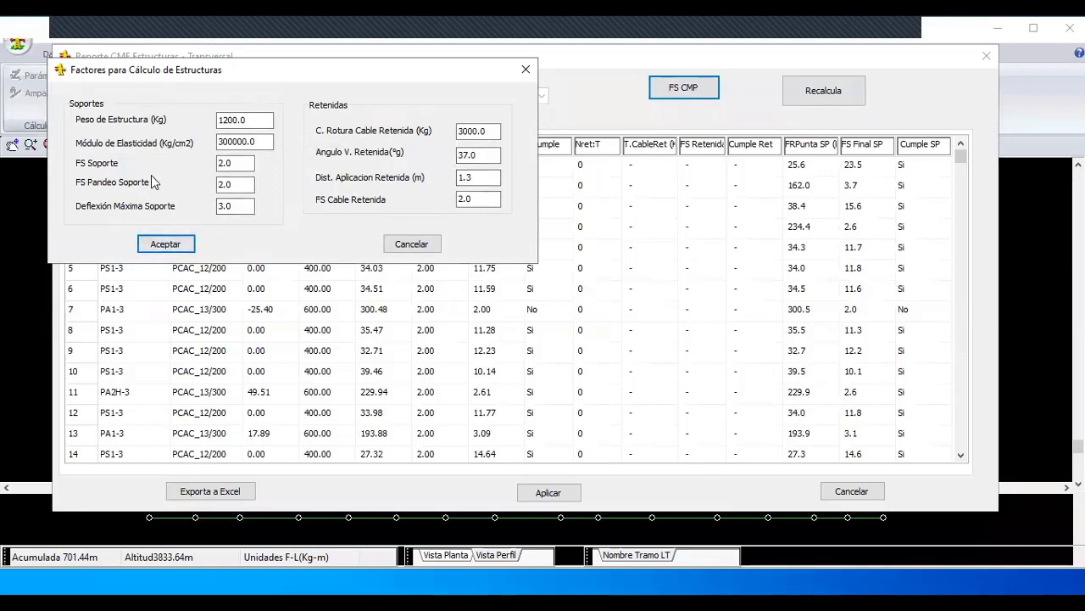
left_click(167, 244)
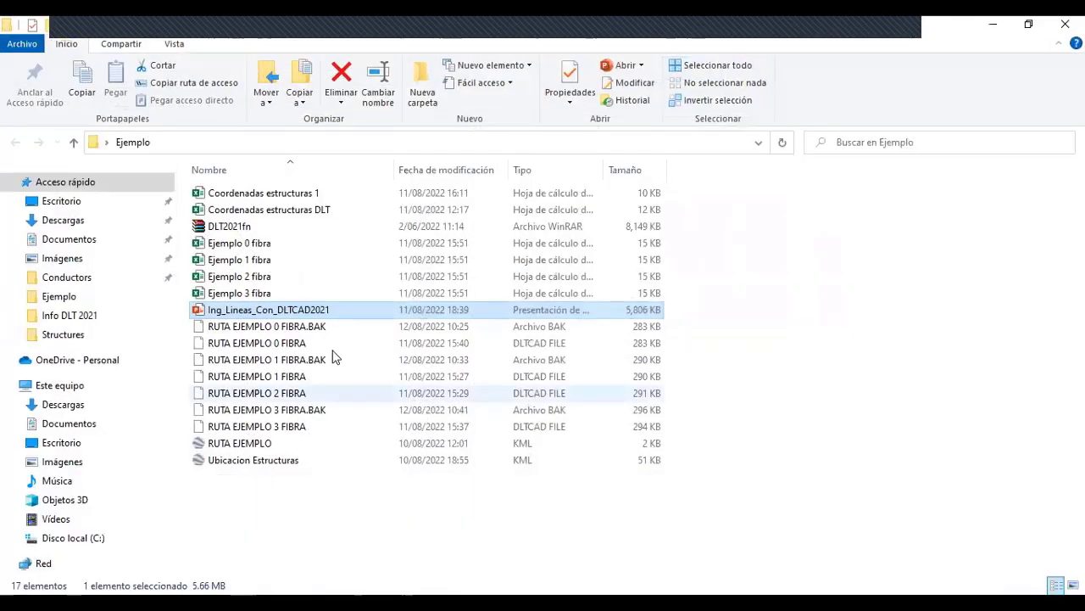
- Open Ejemplo 0 fibra.xlsx, maximize it, and dismiss the licence banner
left_click(270, 243)
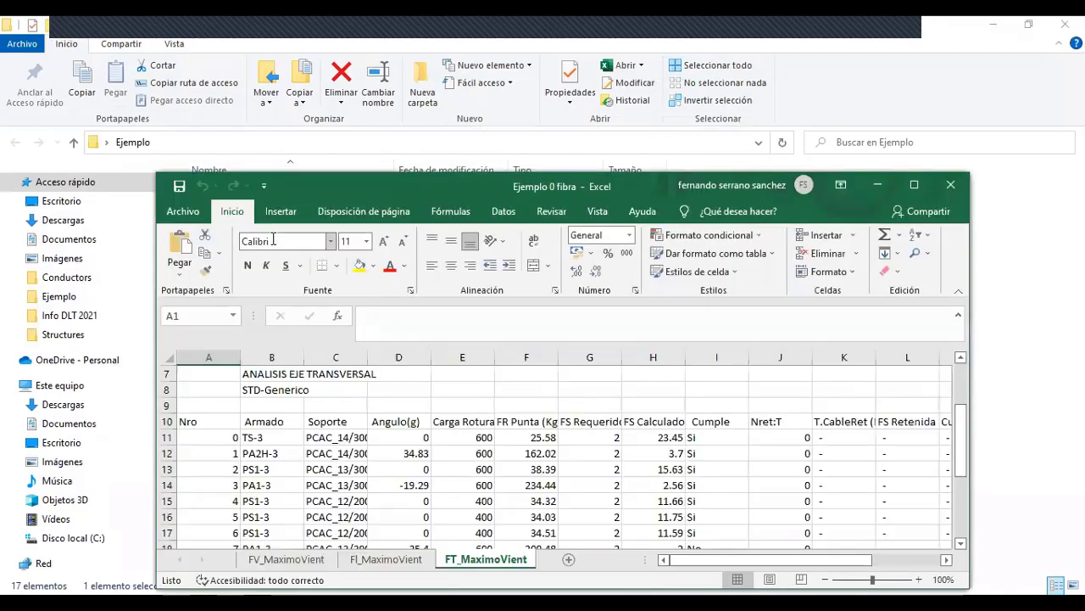
left_click(914, 184)
left_click(368, 280)
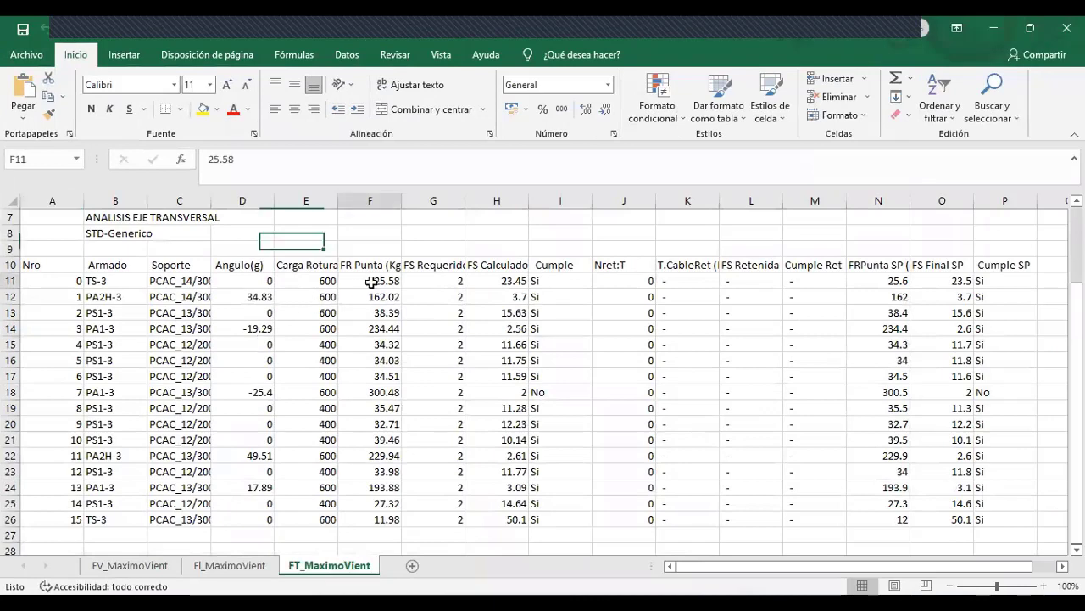
scroll(386, 289, "down", 1)
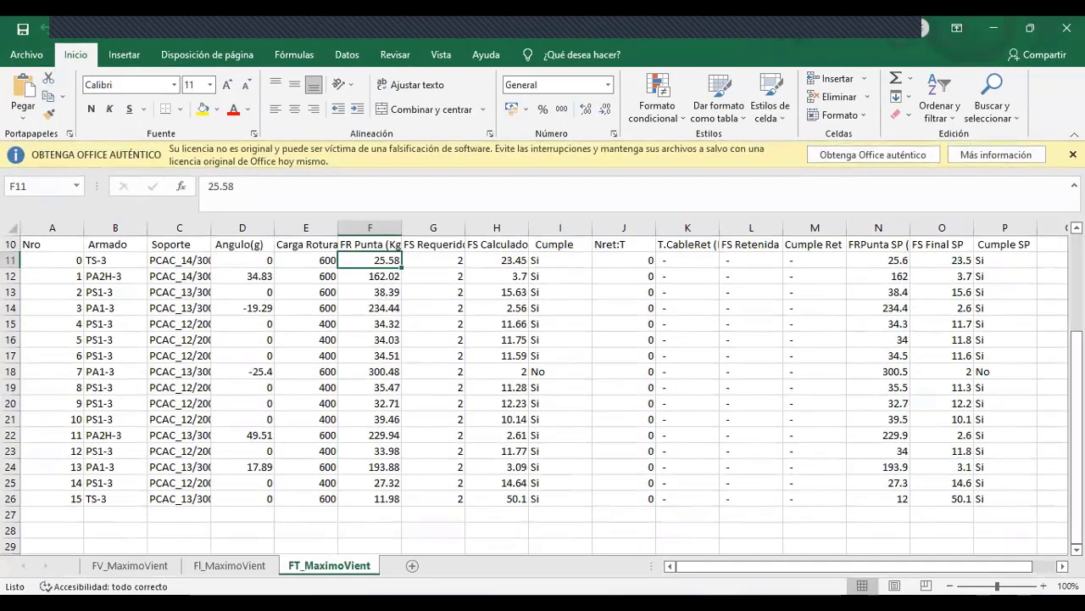
left_click(1072, 155)
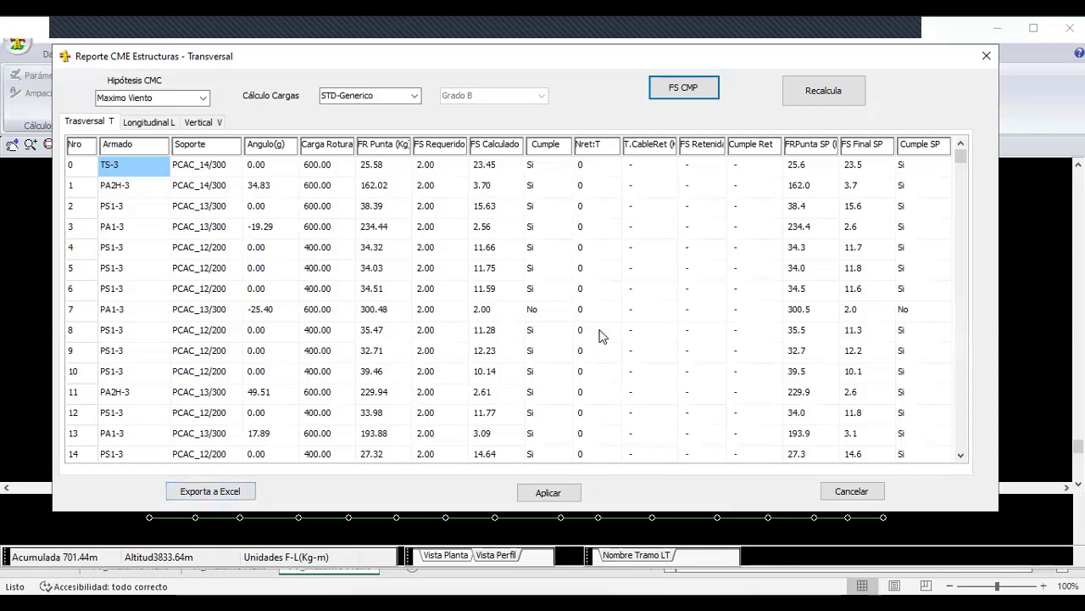
- Compare the report's 25.58 and 162.02 with cells F11 and F12, then close the report
left_click(372, 168)
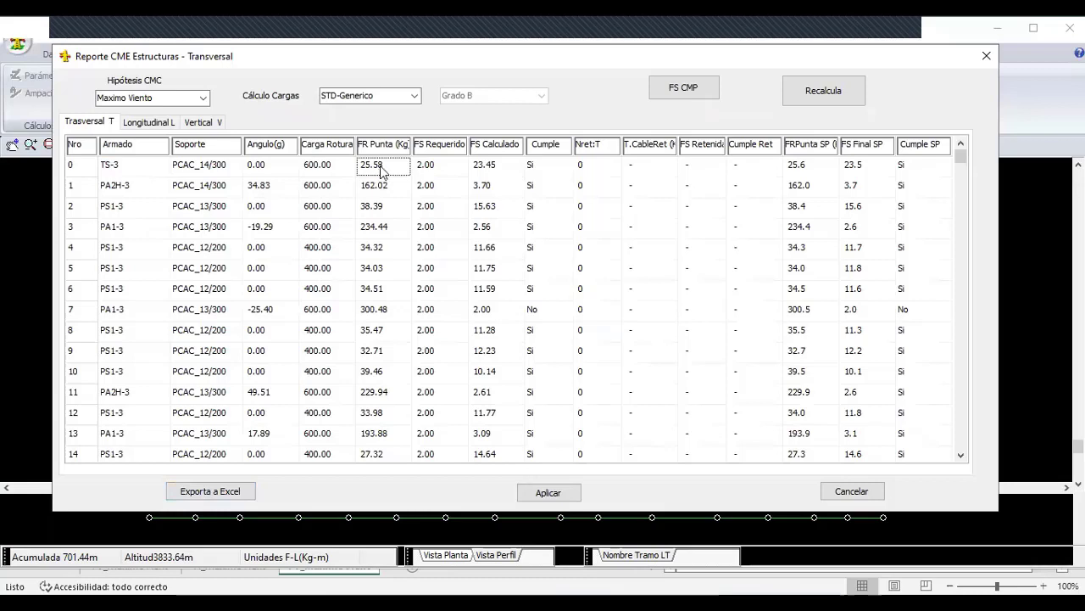
left_click(375, 186)
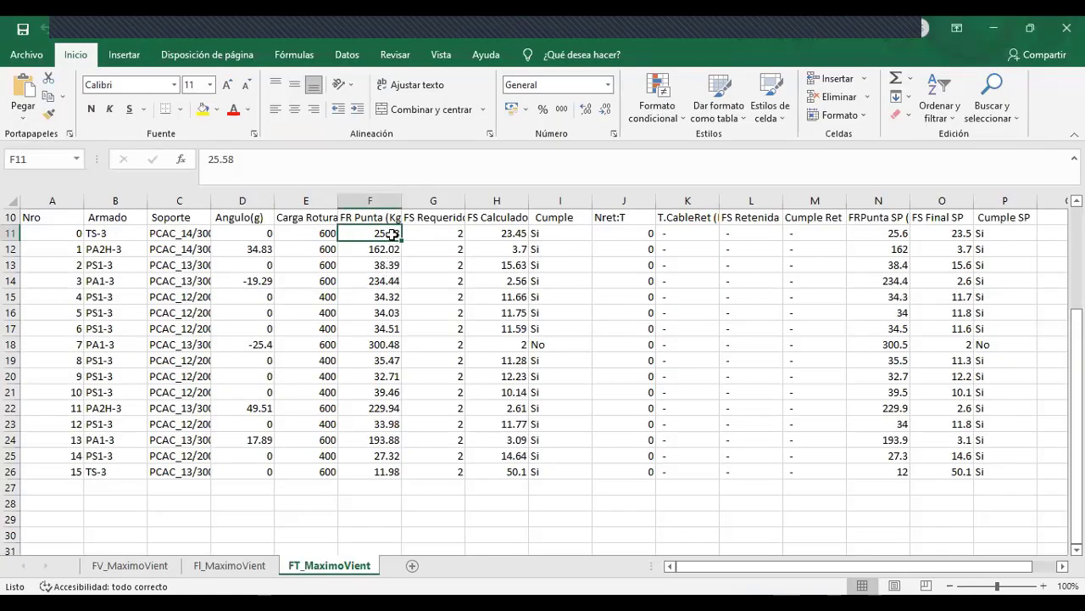
left_click(391, 248)
left_click(387, 233)
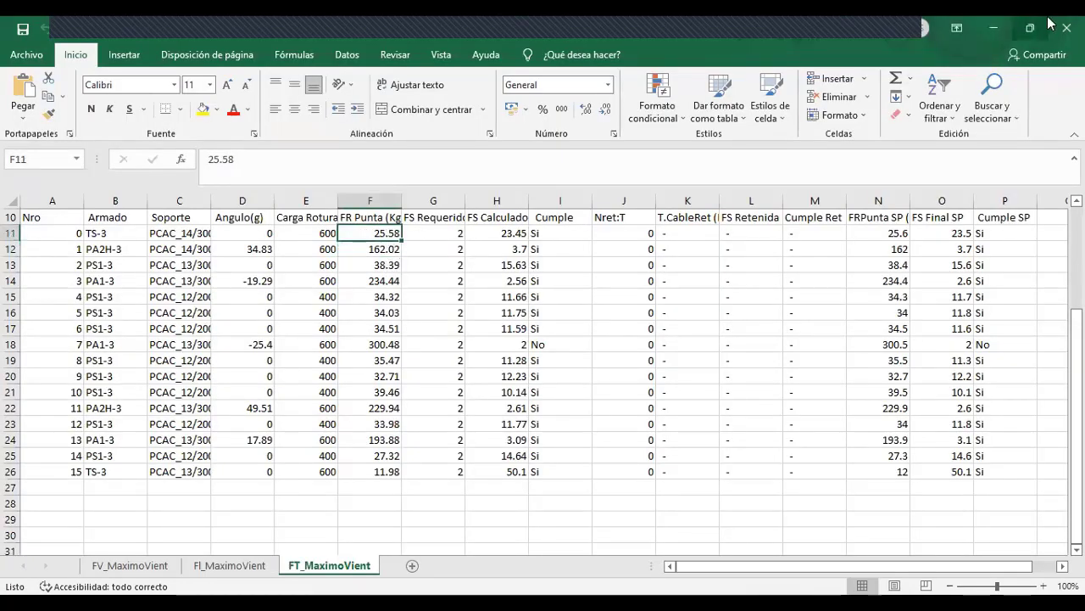
left_click(993, 29)
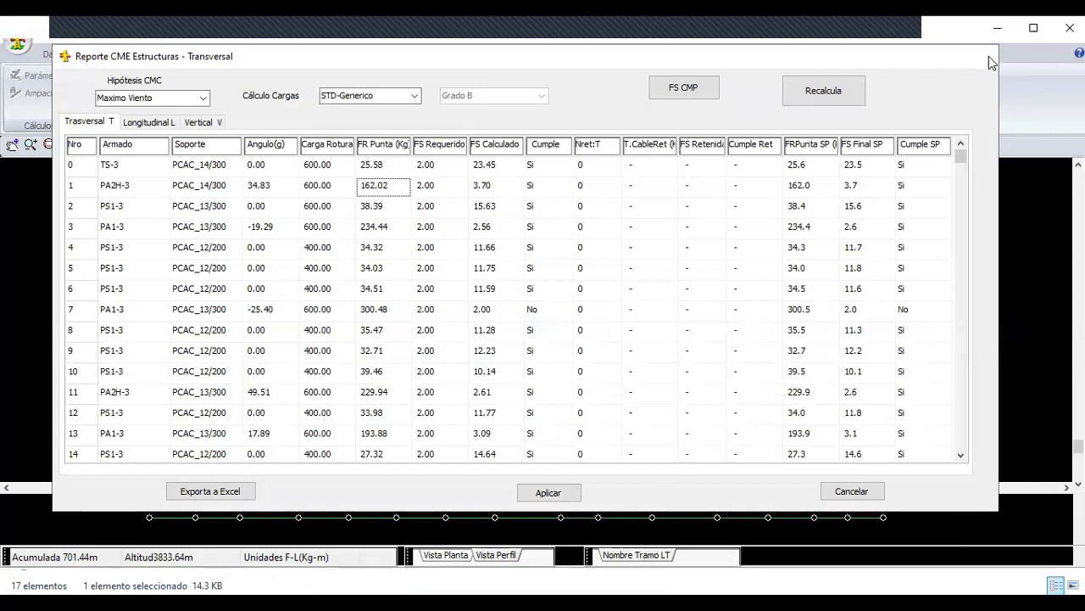
left_click(982, 53)
scroll(407, 371, "up", 1)
scroll(403, 314, "up", 1)
scroll(522, 389, "up", 2)
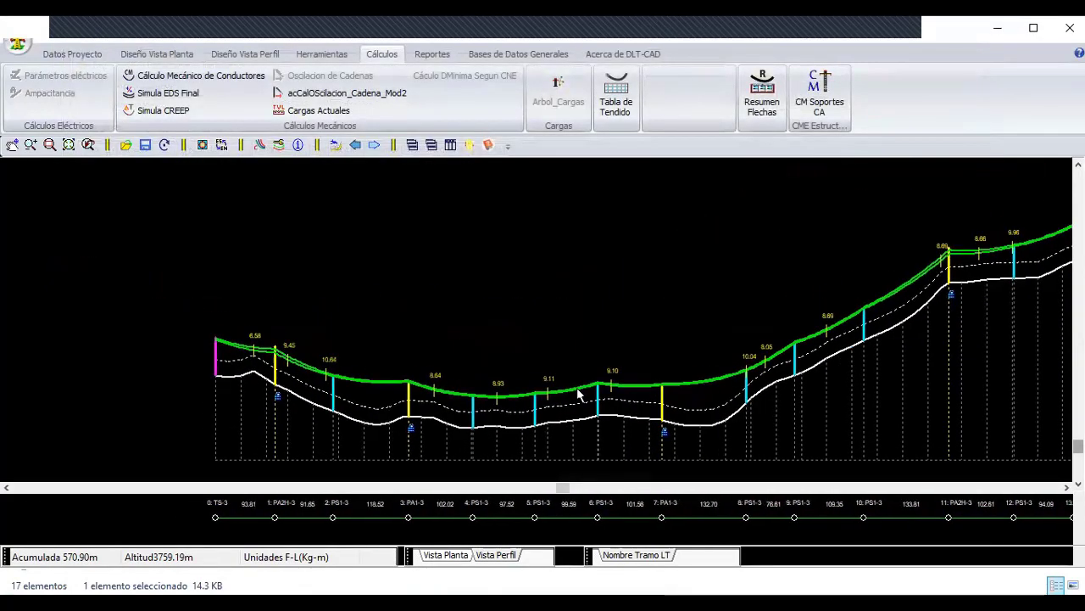
scroll(523, 384, "up", 1)
scroll(523, 385, "up", 1)
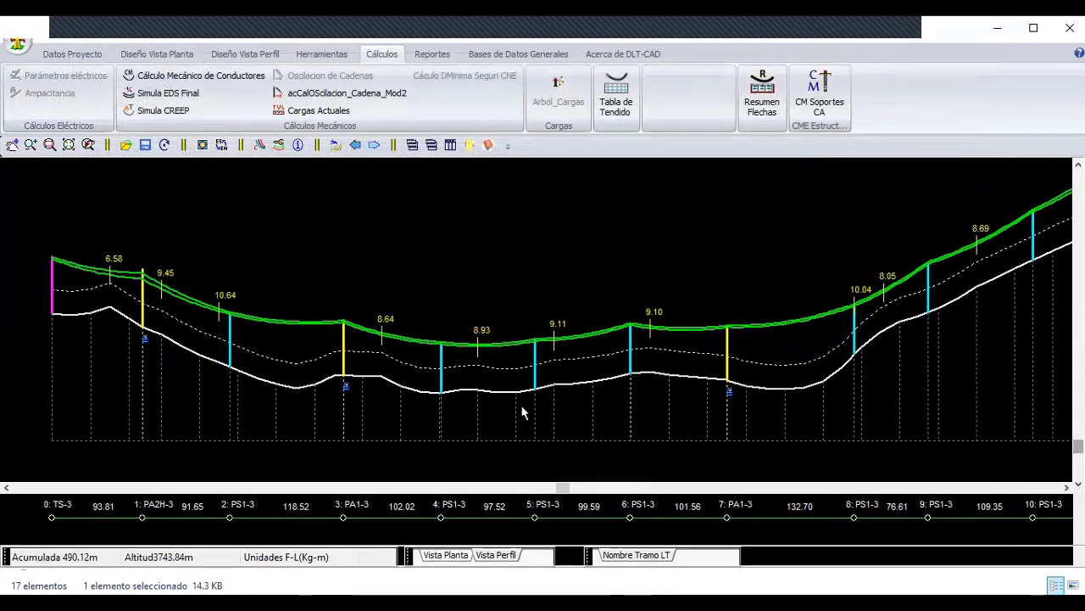
scroll(511, 399, "up", 2)
scroll(509, 398, "up", 1)
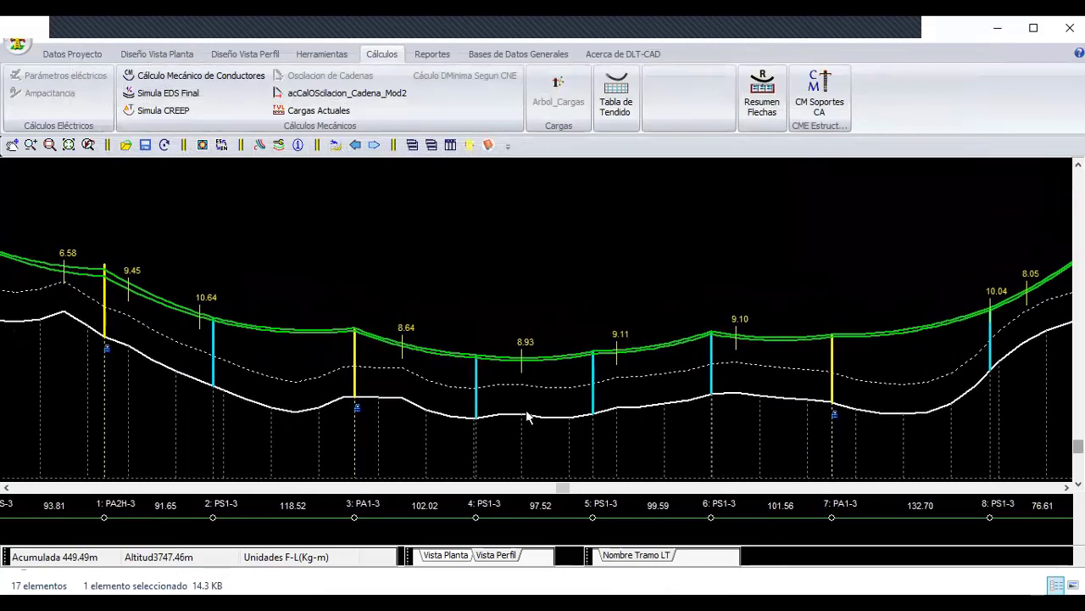
scroll(445, 381, "up", 2)
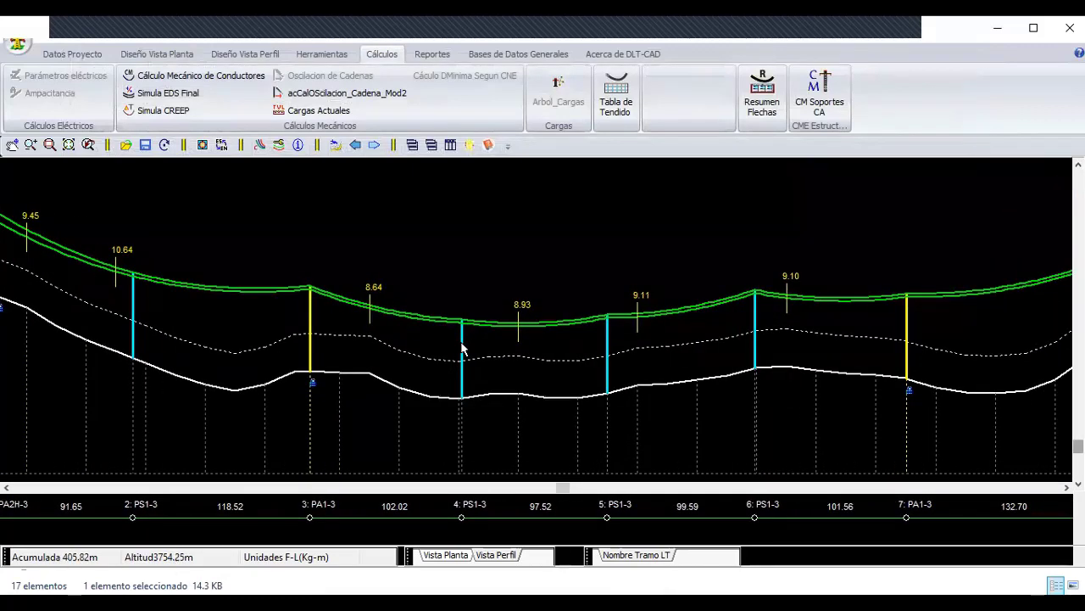
double_click(463, 348)
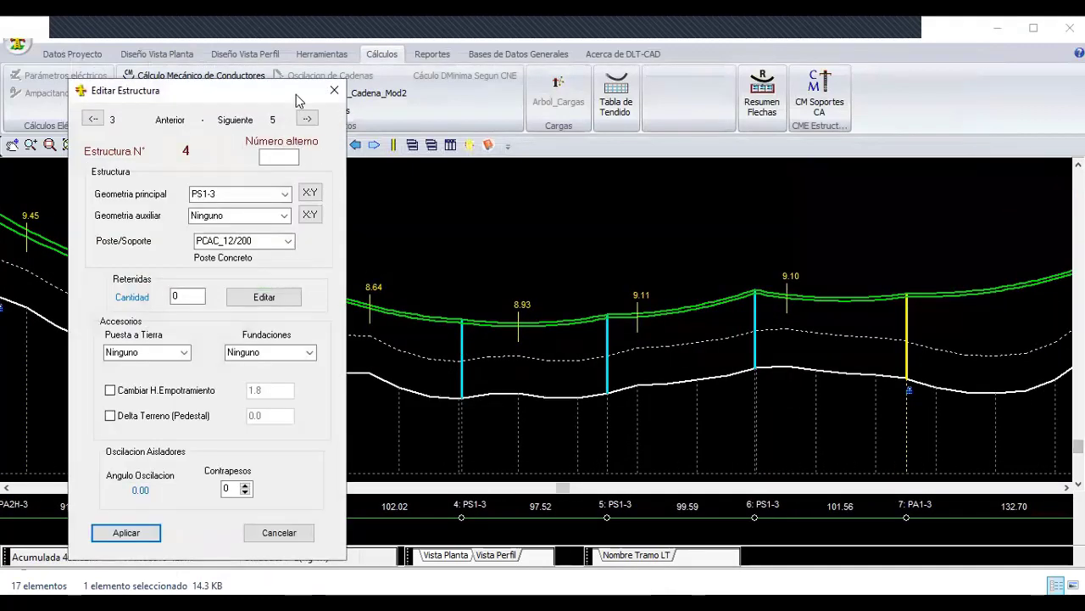
left_click_drag(296, 94, 296, 79)
left_click(310, 177)
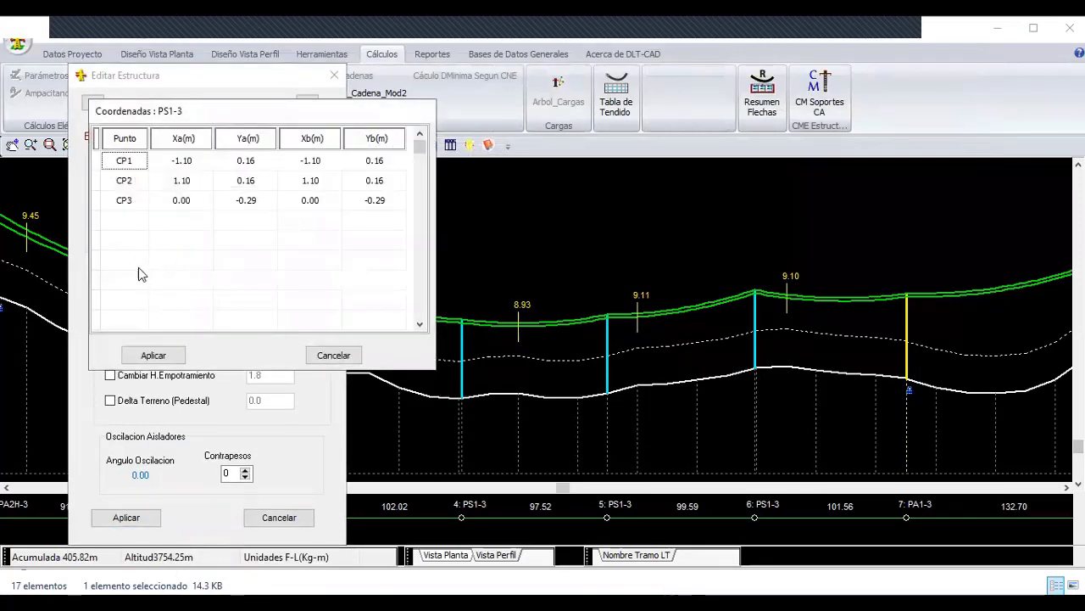
left_click(138, 200)
left_click(129, 161)
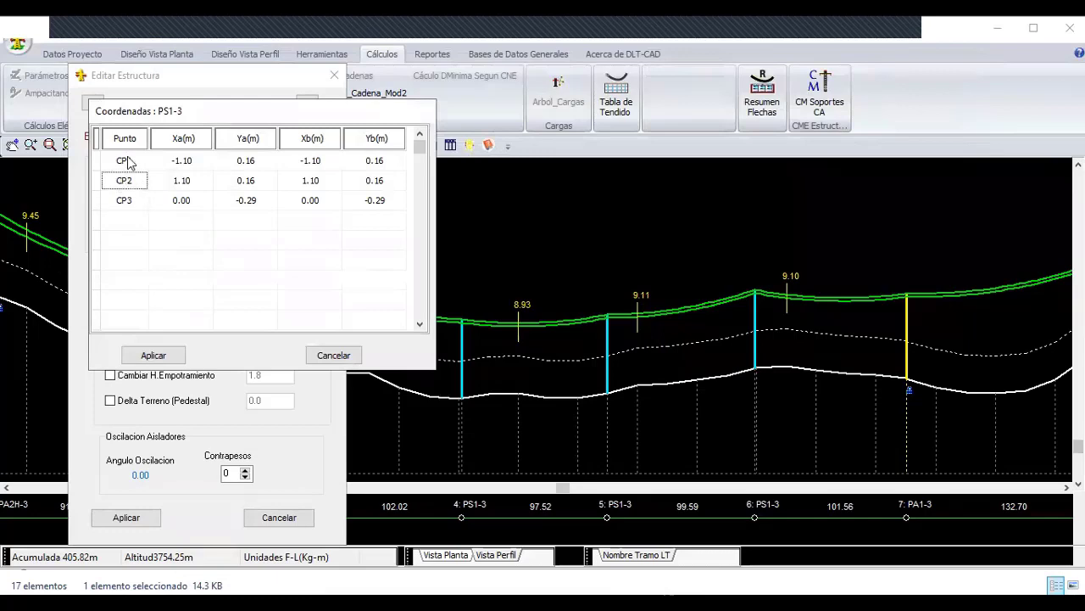
left_click(125, 179)
left_click(129, 200)
left_click(127, 180)
left_click(127, 161)
left_click(127, 180)
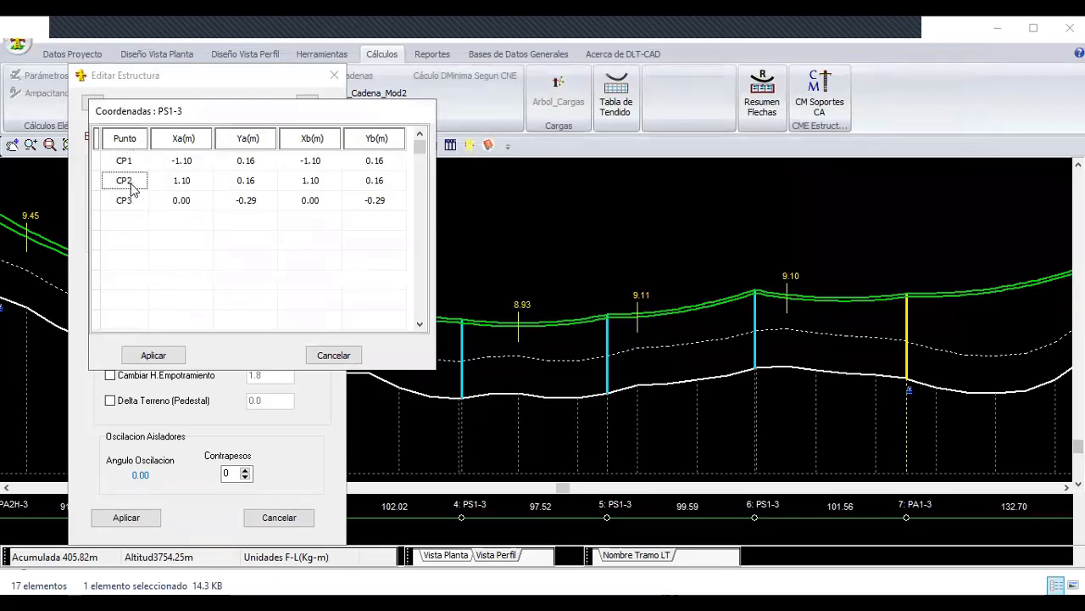
left_click(129, 200)
left_click(153, 355)
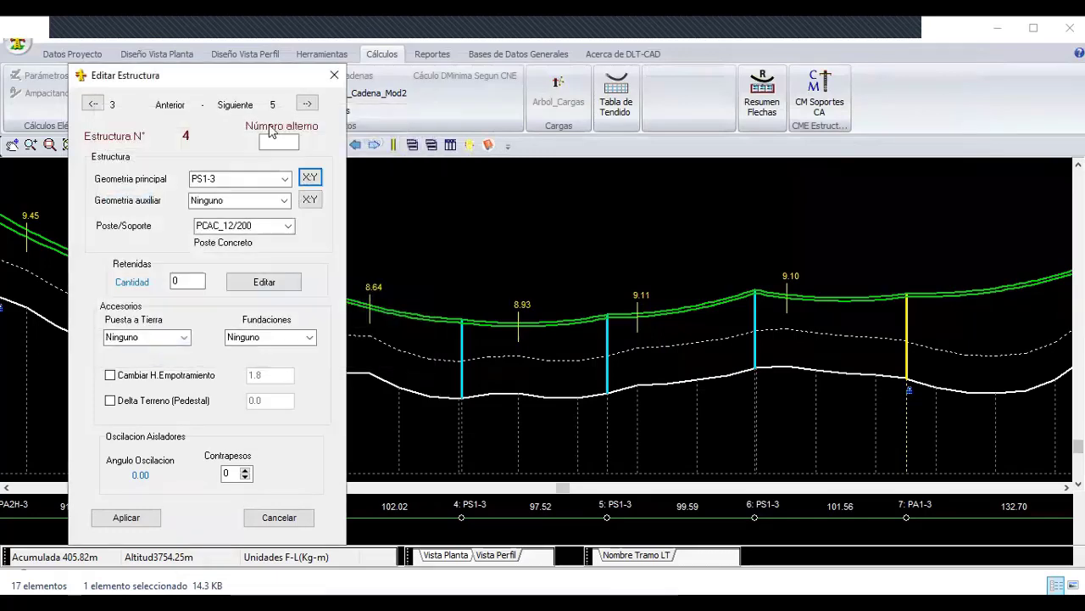
left_click(334, 74)
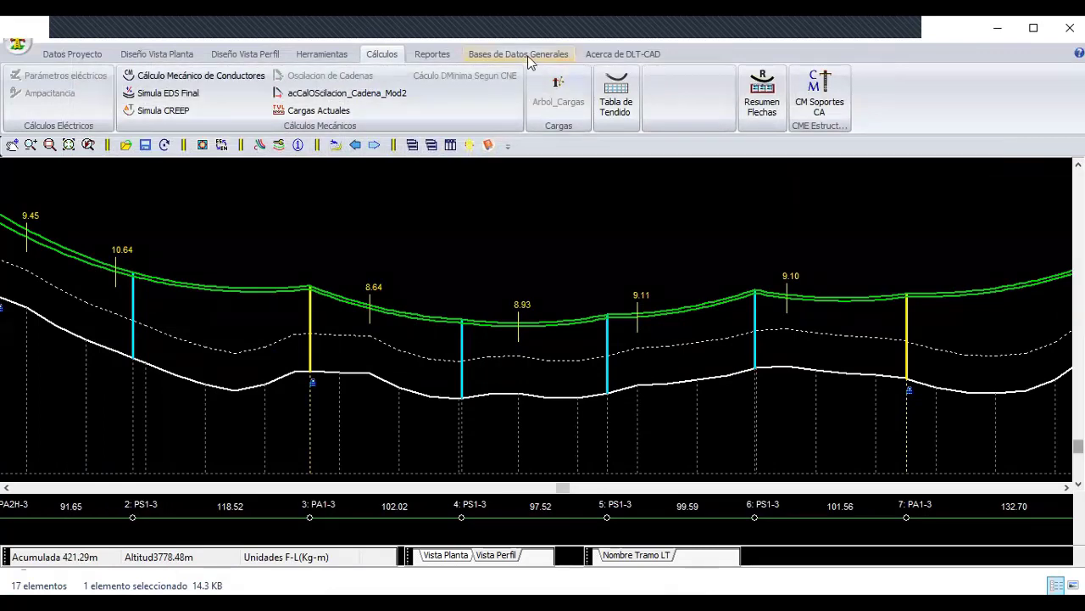
left_click(528, 56)
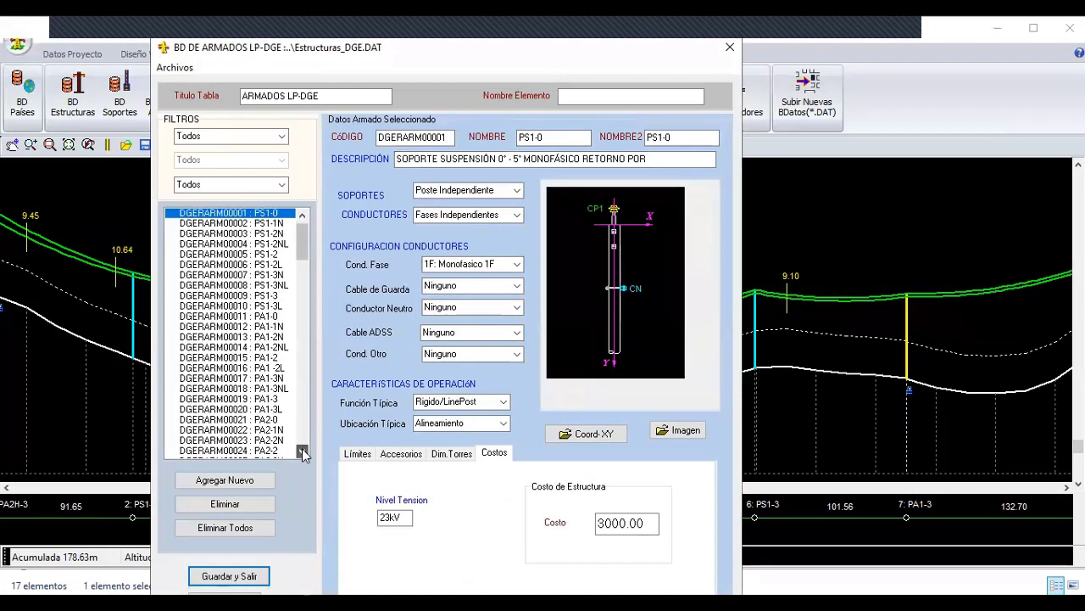
- Set armado PS1-3's Cable ADSS to '1 Fibra óptica ADSS'
left_click(301, 452)
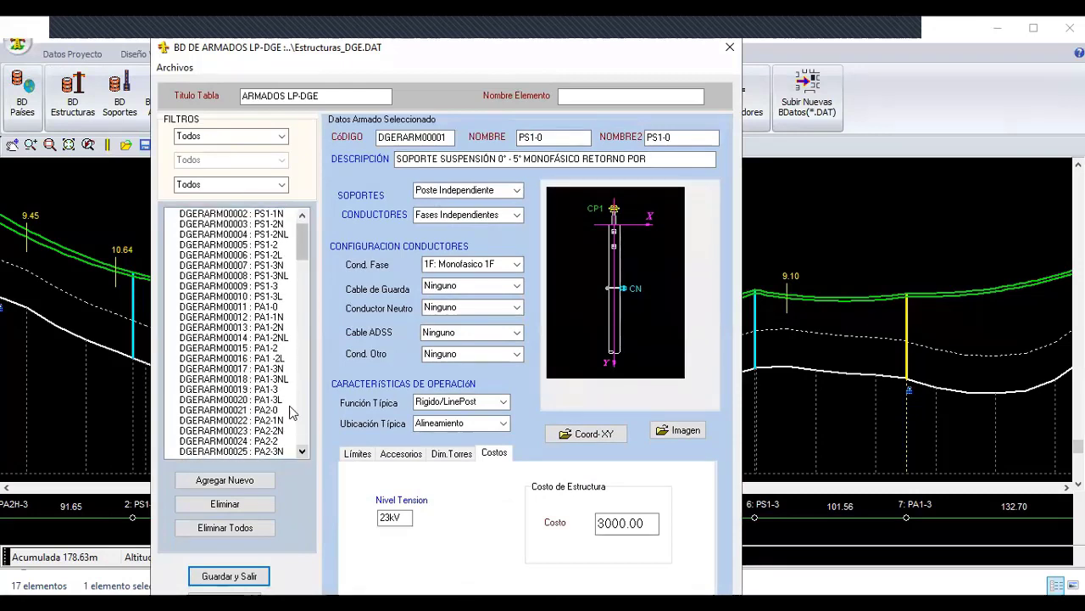
left_click(264, 287)
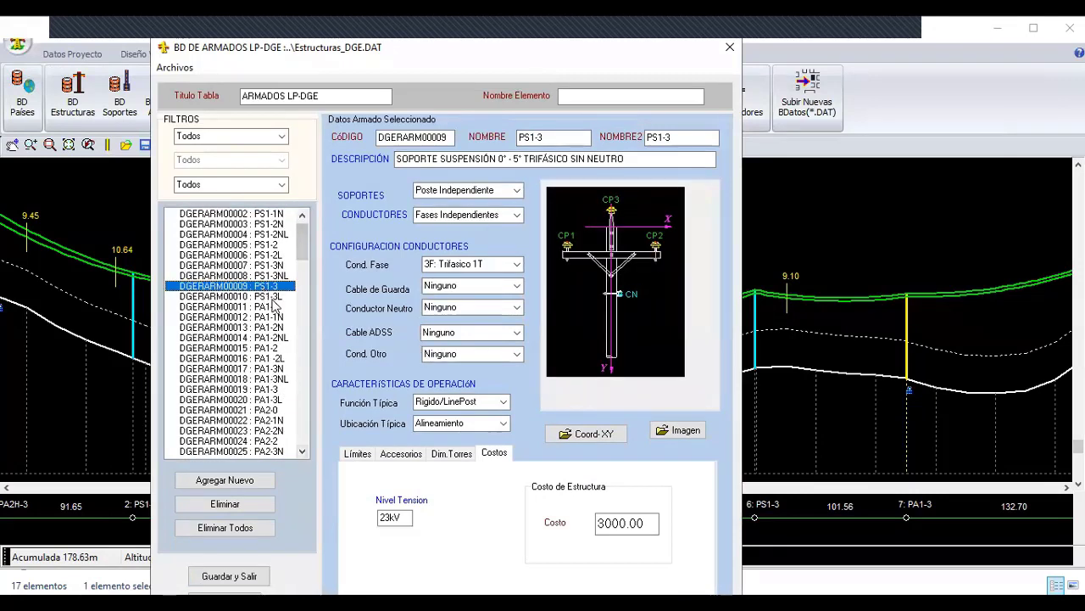
left_click(517, 333)
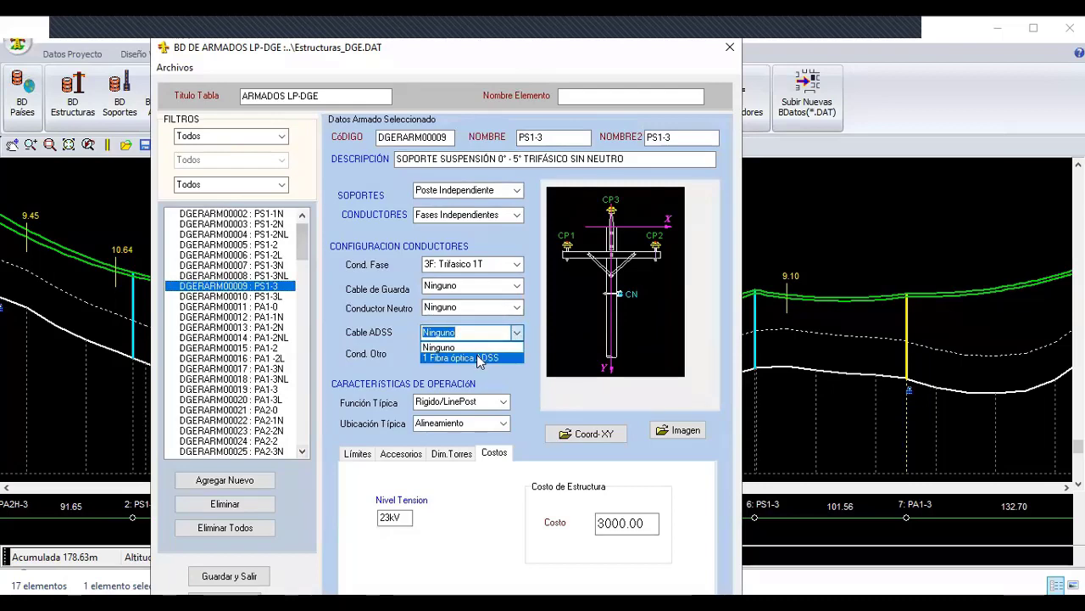
left_click(479, 359)
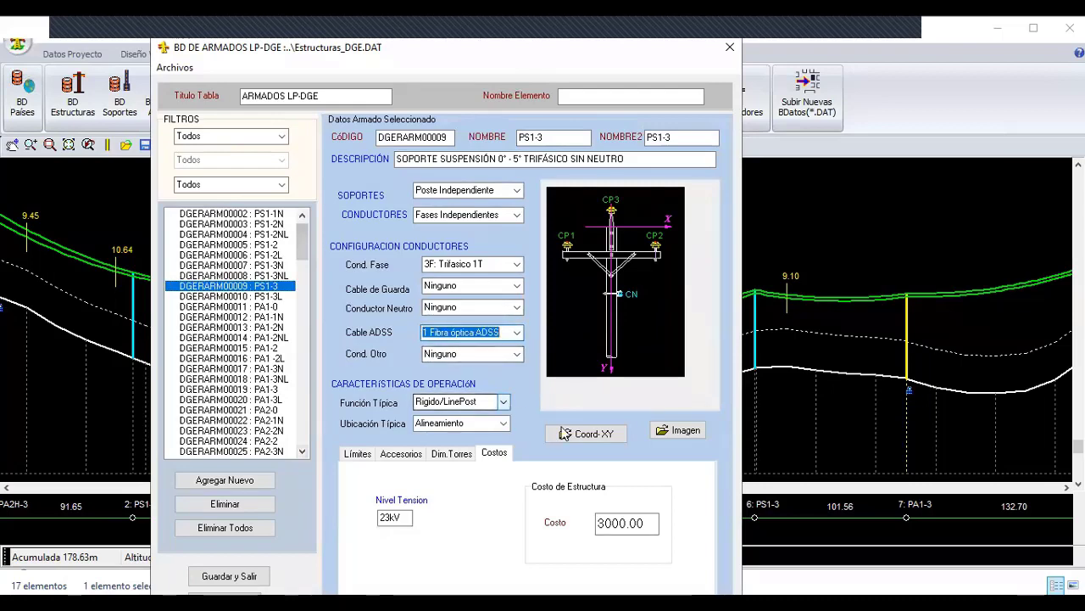
- In the Coord-XY table, set ADSS1 Ya and Yb to 1.45 m and apply
left_click(577, 436)
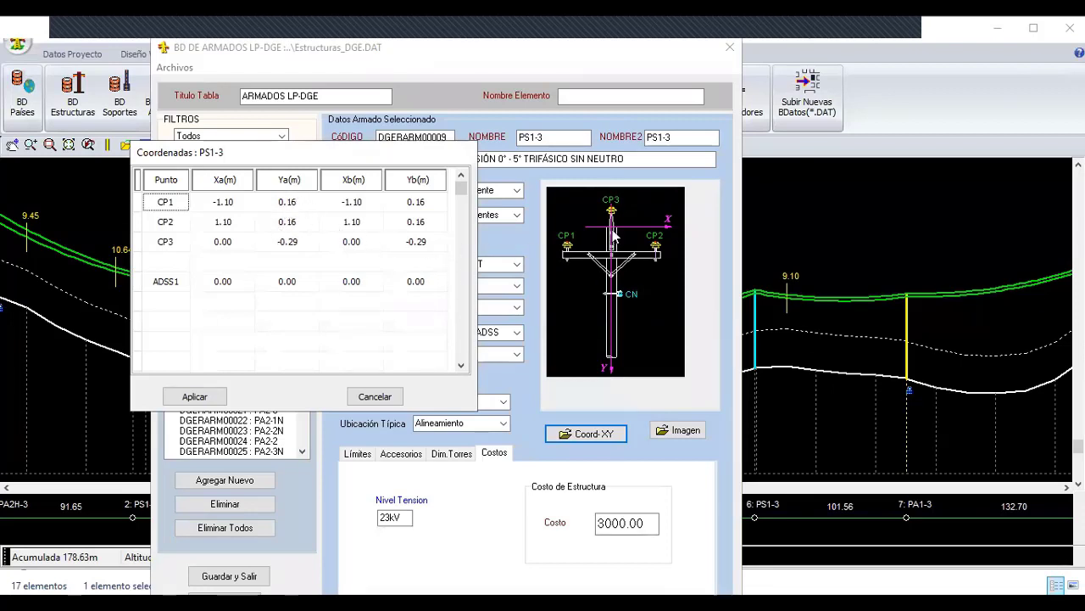
left_click(288, 280)
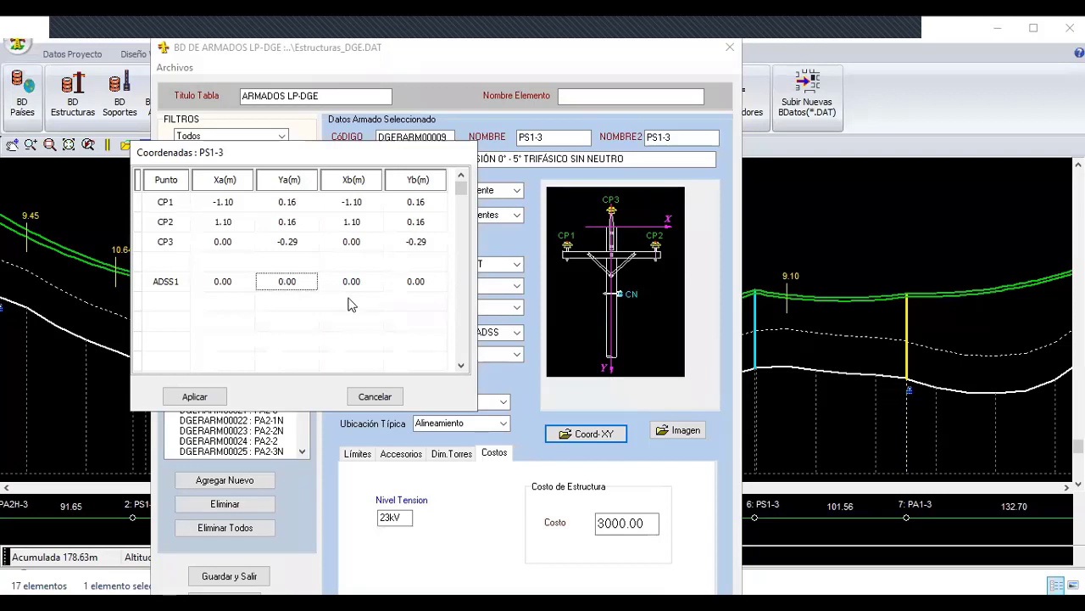
type("1.45")
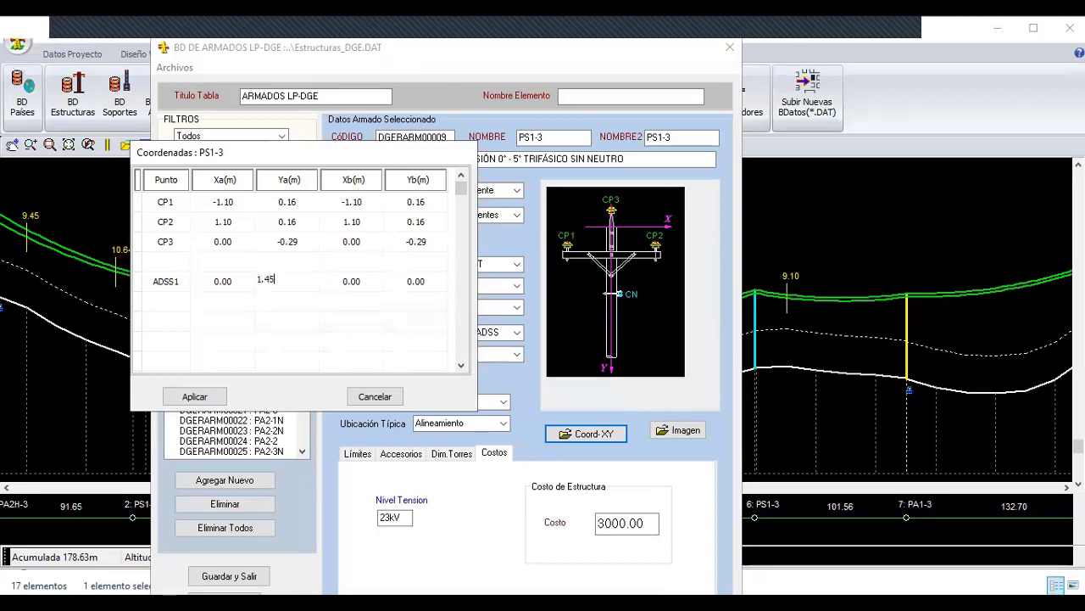
left_click(434, 284)
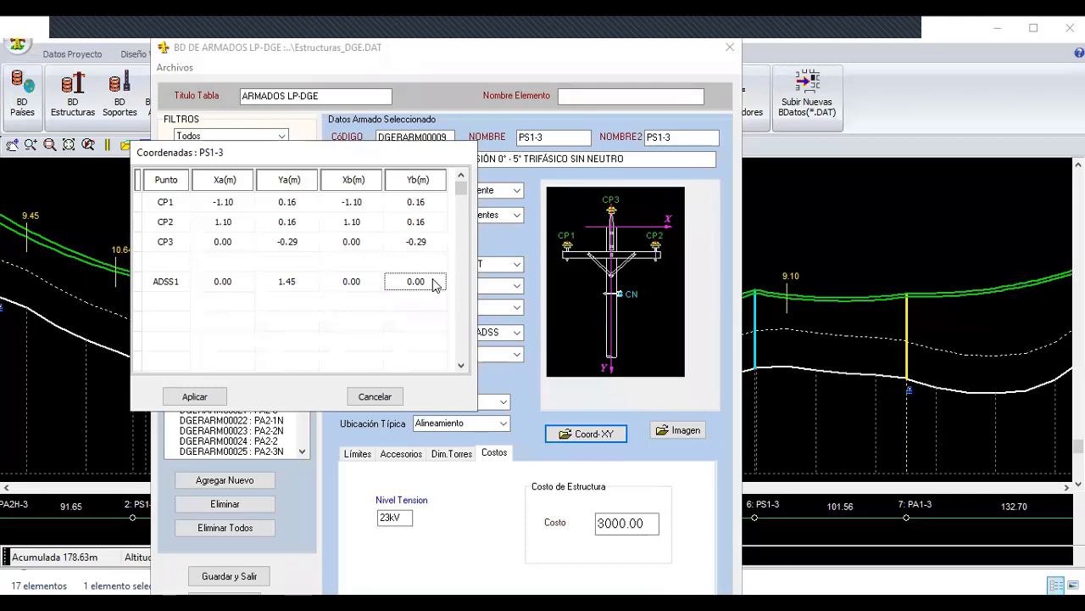
type("1.45")
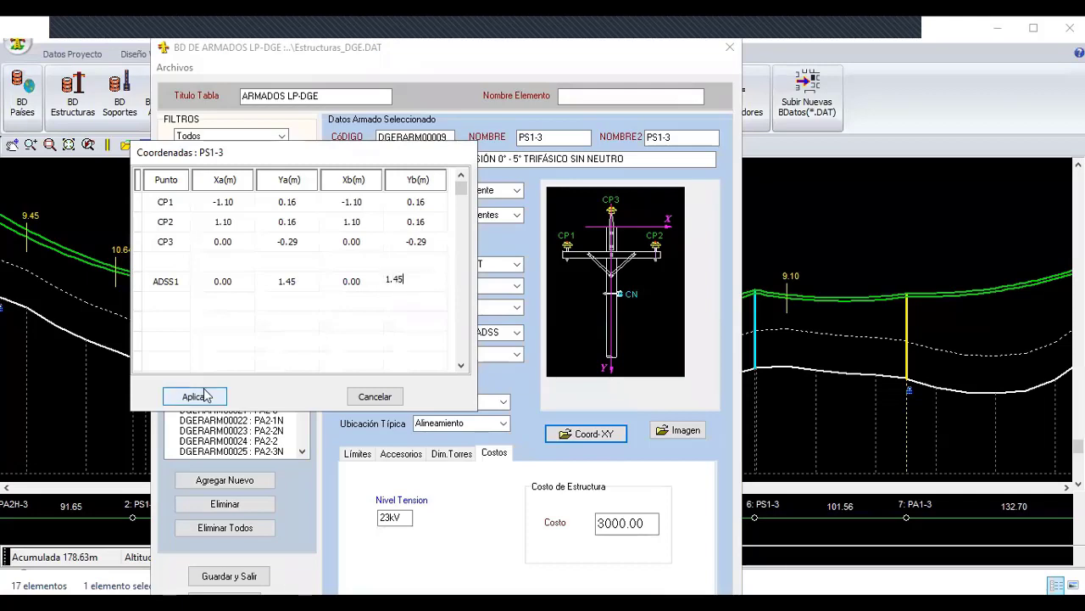
left_click(204, 395)
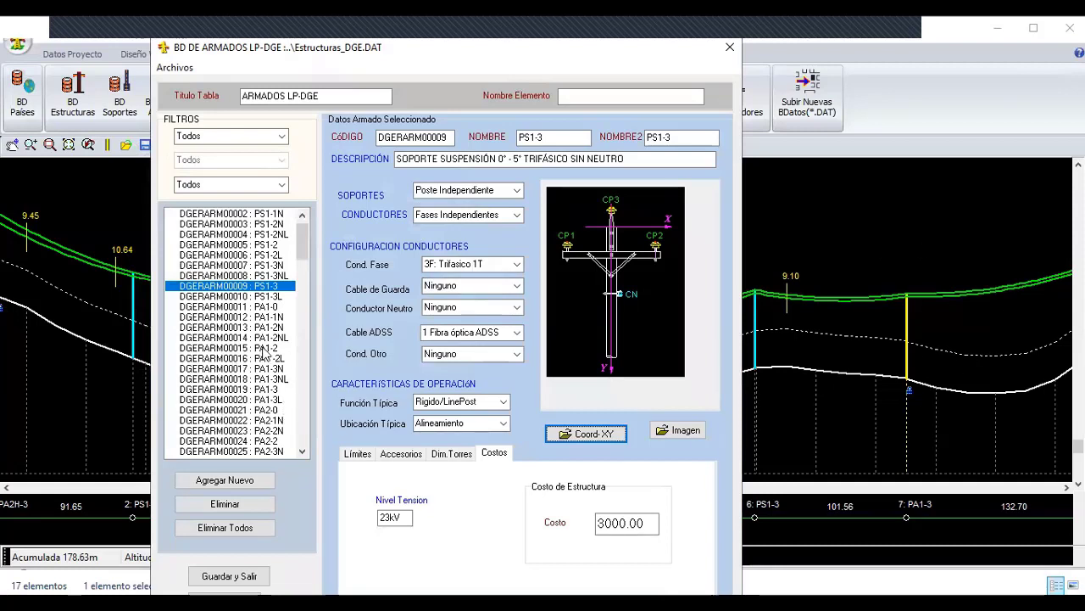
left_click(264, 349)
- Set armado PA1-3's Cable ADSS to '1 Fibra óptica ADSS'
left_click(278, 390)
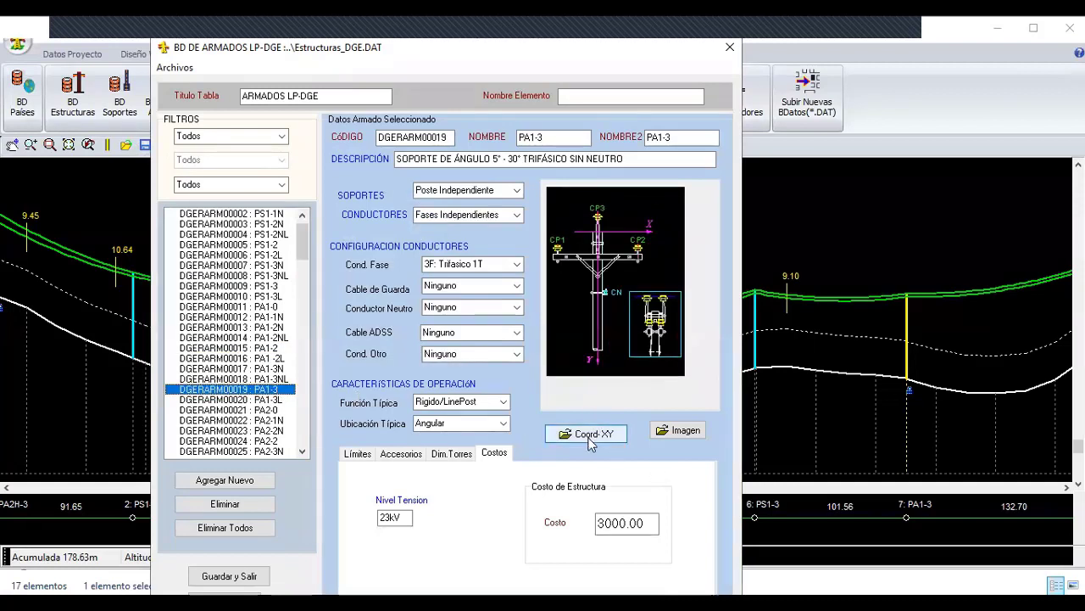
left_click(475, 332)
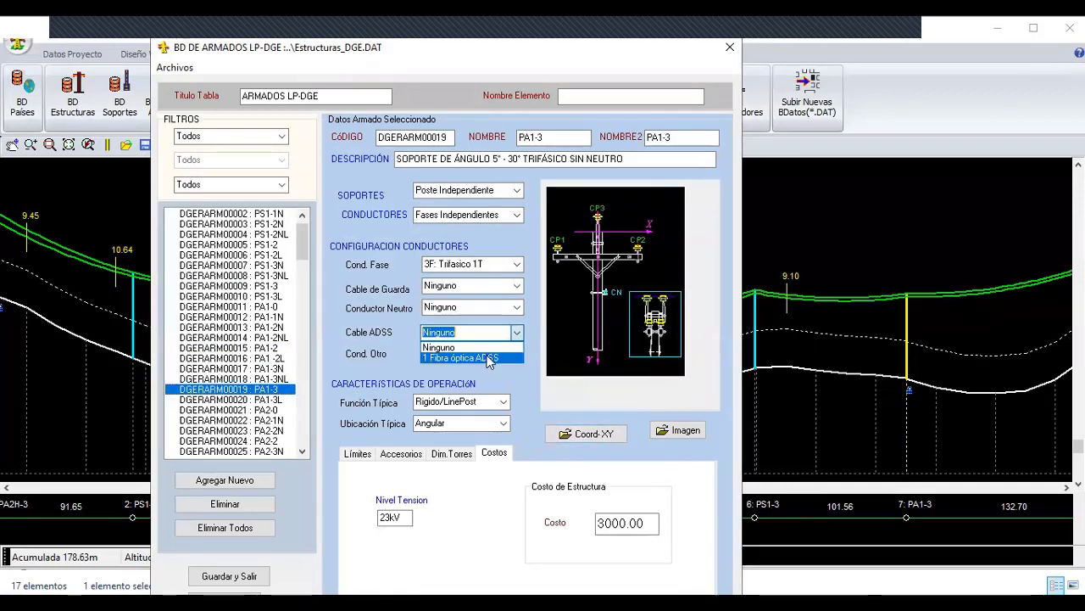
left_click(489, 358)
- Set PA1-3's ADSS1 attachment Ya and Yb to 1.45 m and apply the coordinates
left_click(590, 434)
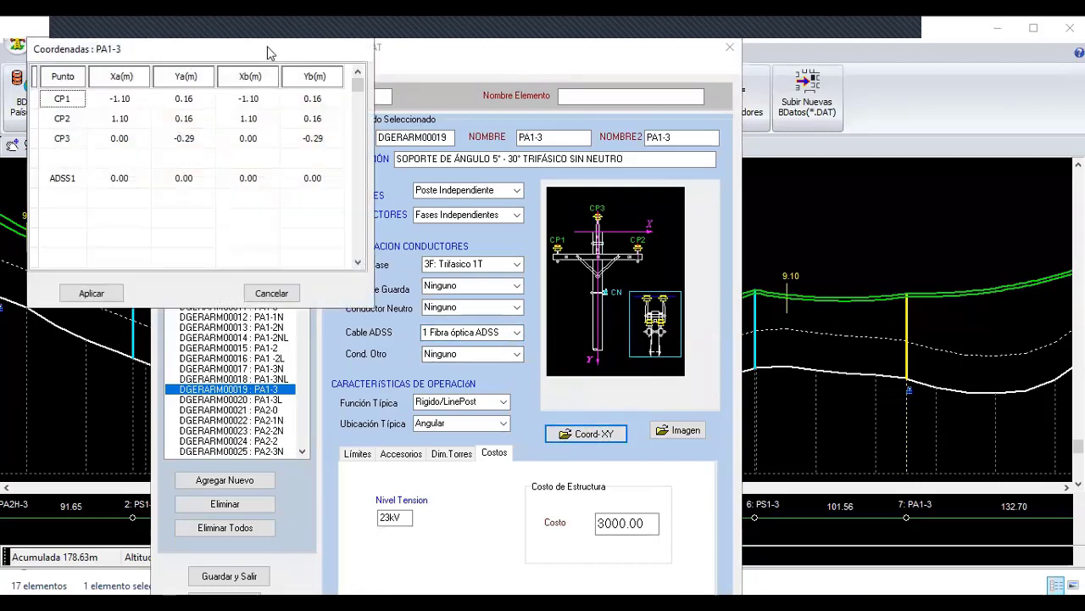
left_click_drag(267, 53, 335, 191)
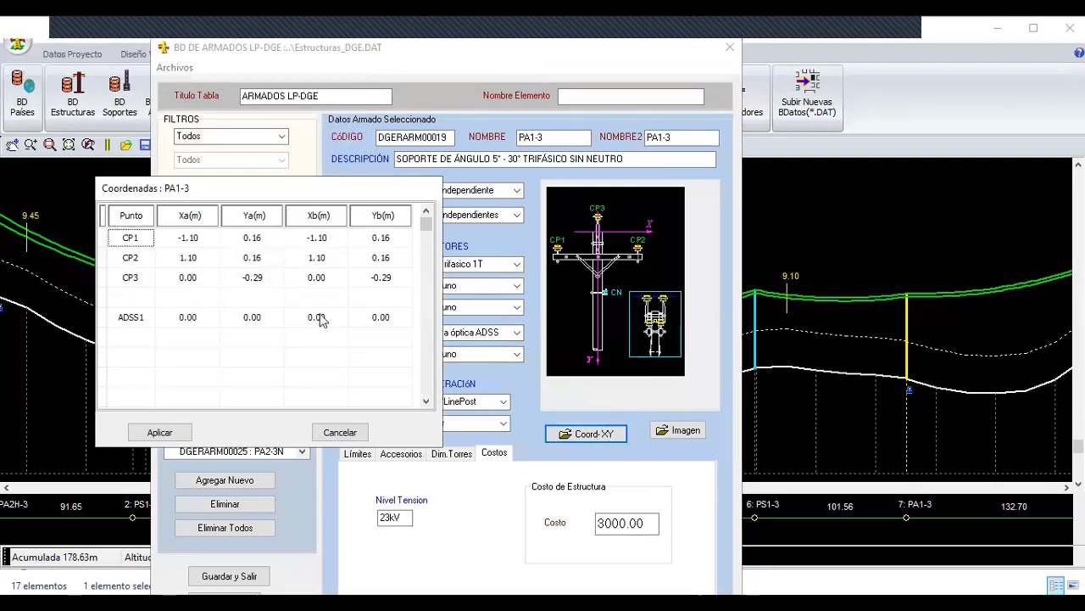
left_click(188, 323)
left_click(254, 240)
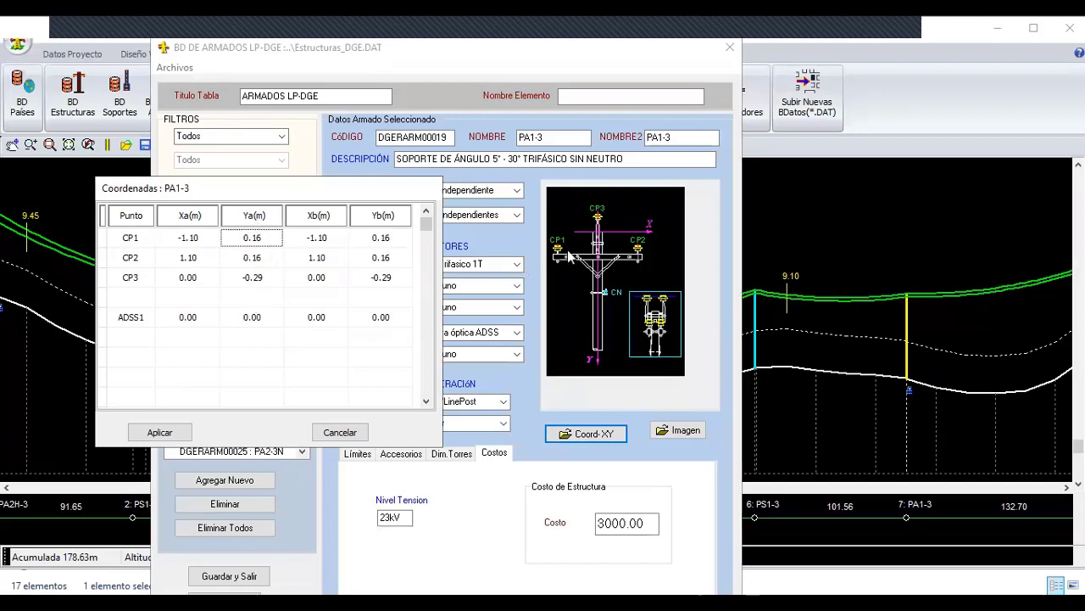
left_click(251, 321)
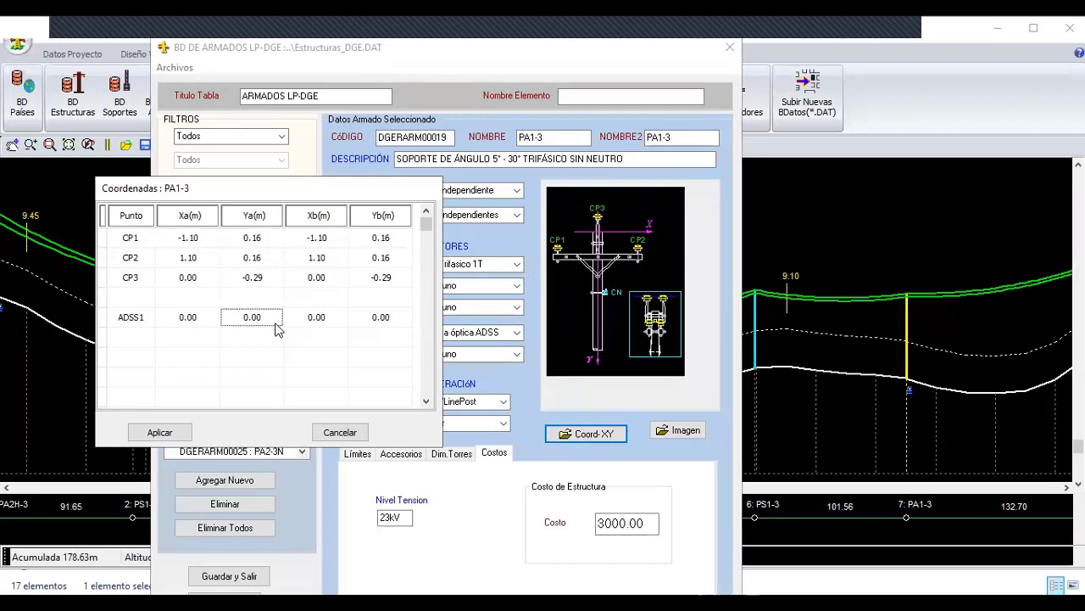
type("1.45")
left_click(386, 320)
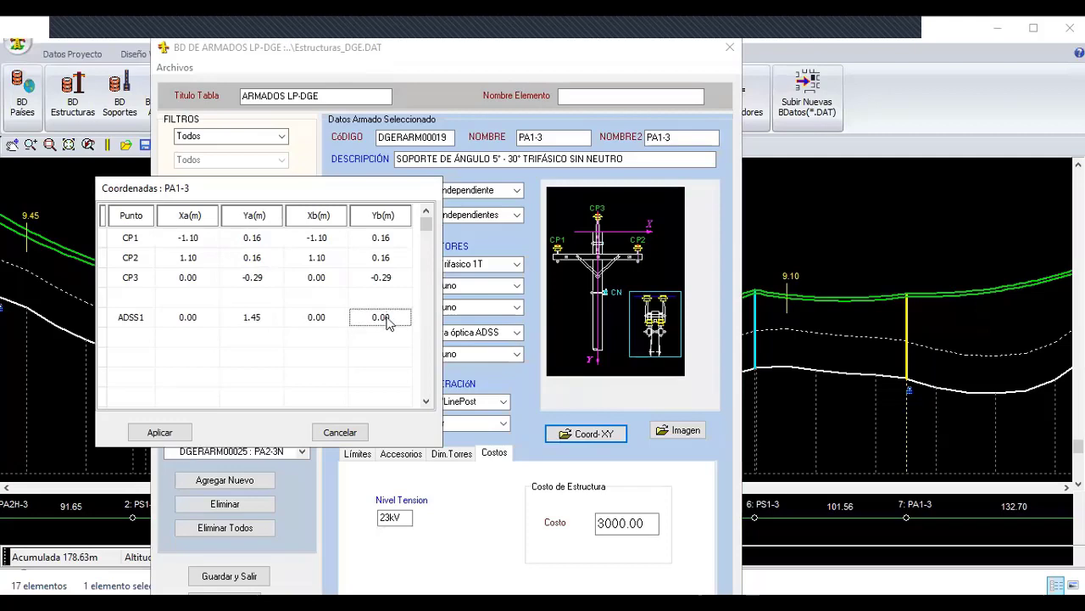
type("1.45")
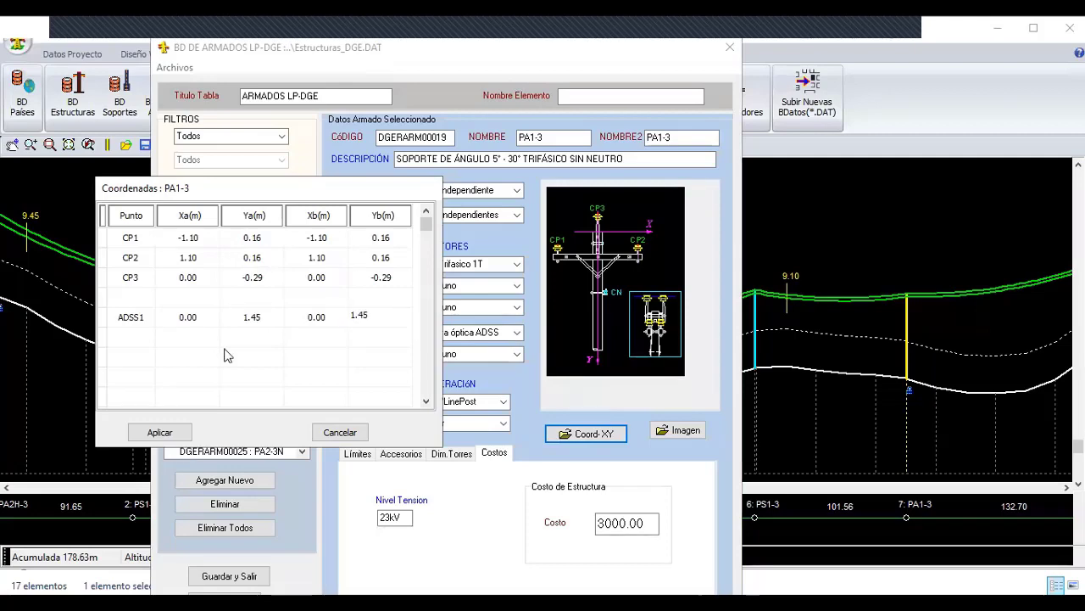
left_click(160, 433)
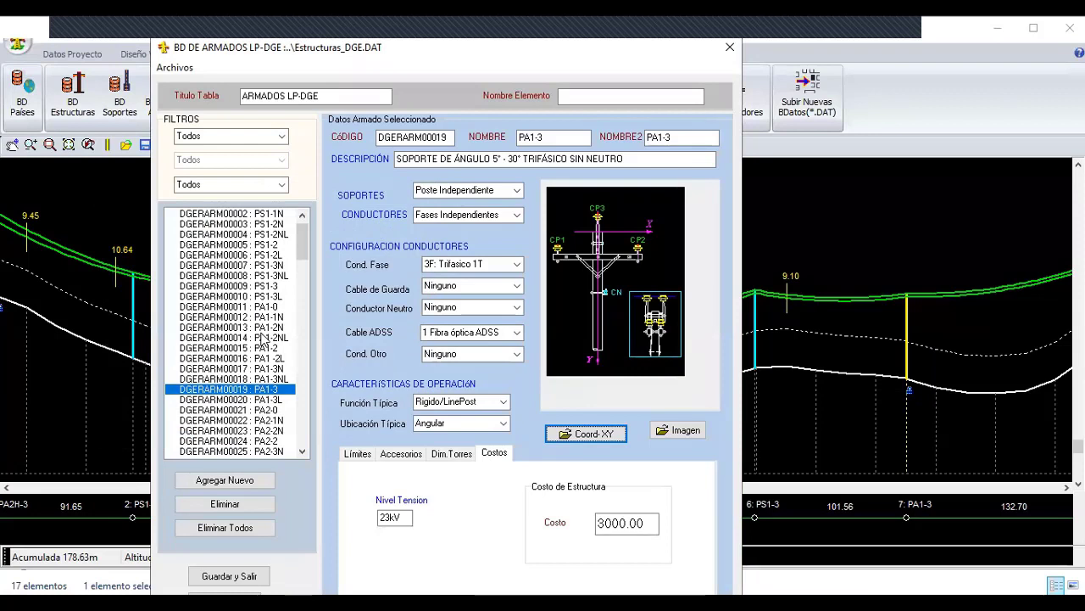
- Open the Estructuras_DGE_FIBRA.DAT table using Archivos > Abrir otra Tabla
left_click(191, 68)
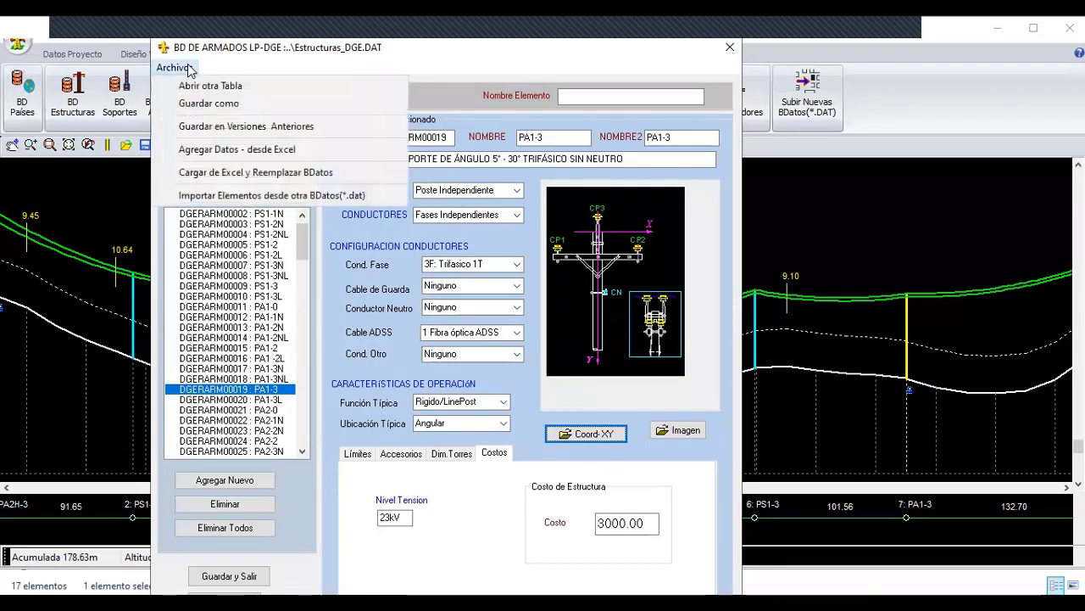
left_click(247, 90)
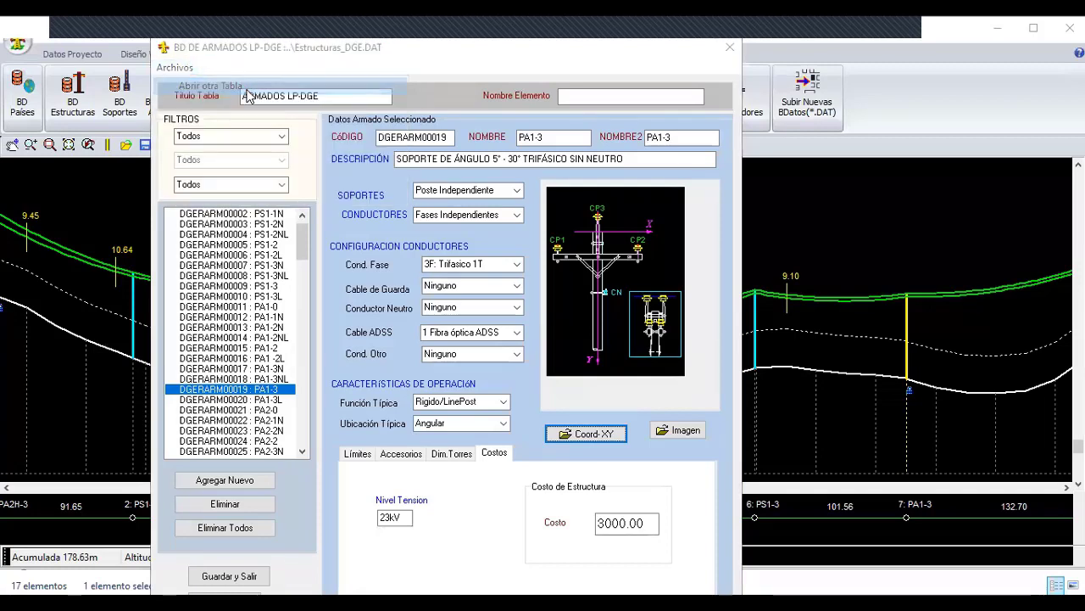
scroll(436, 176, "down", 1)
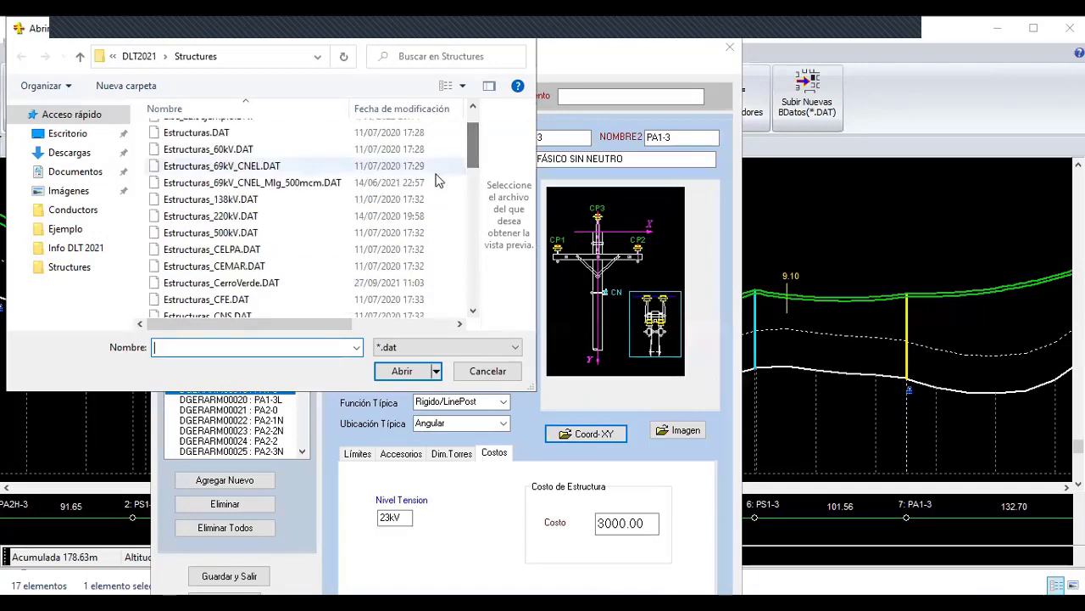
scroll(269, 252, "down", 2)
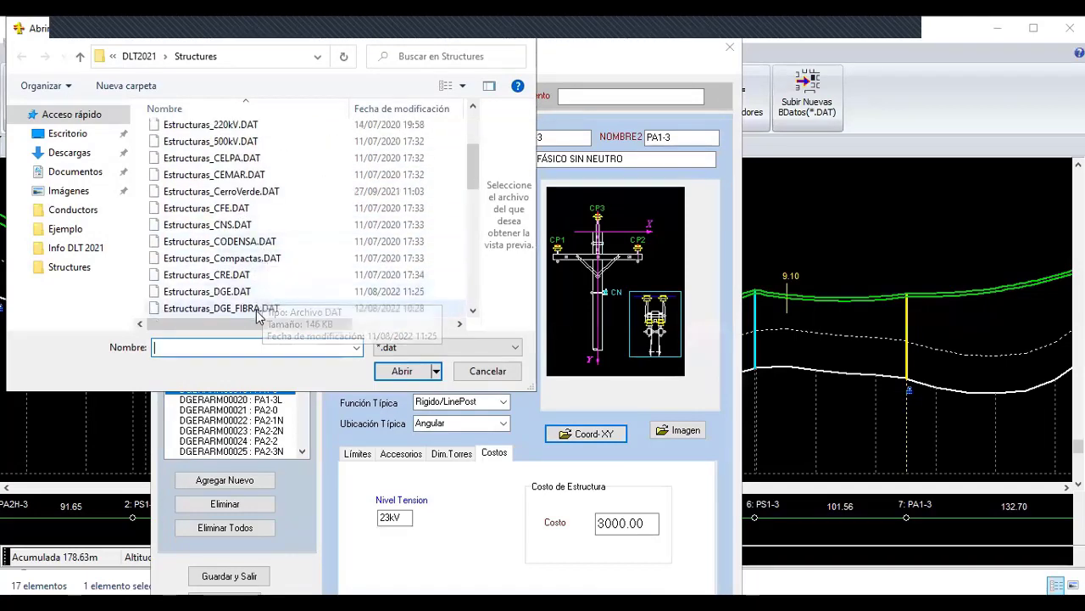
left_click(223, 307)
left_click(402, 372)
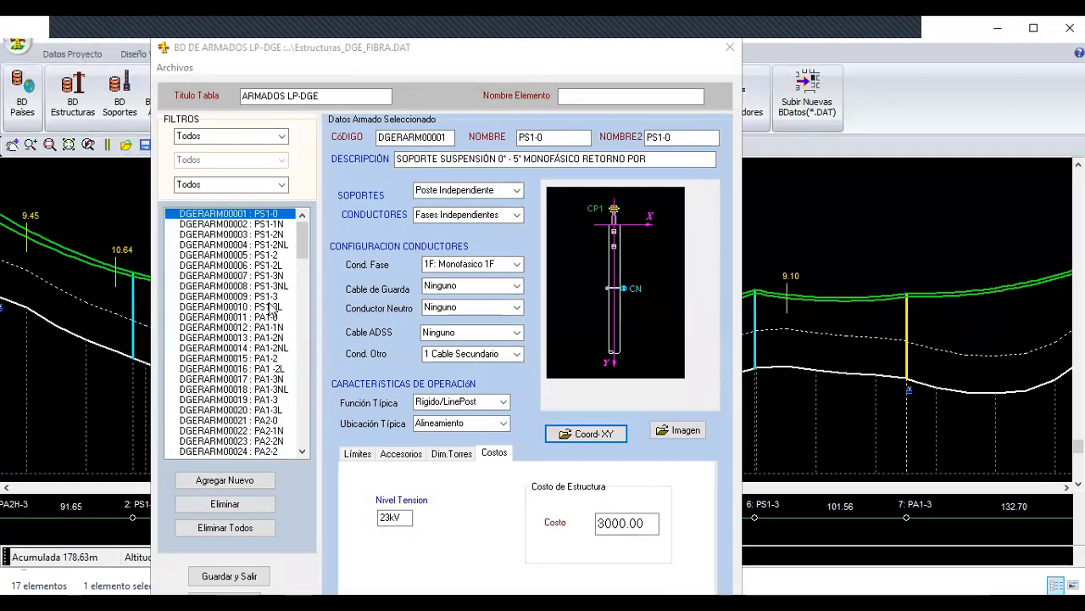
- Inspect armado PS1-3's coordinate table in the fibre database without changing it
left_click(270, 297)
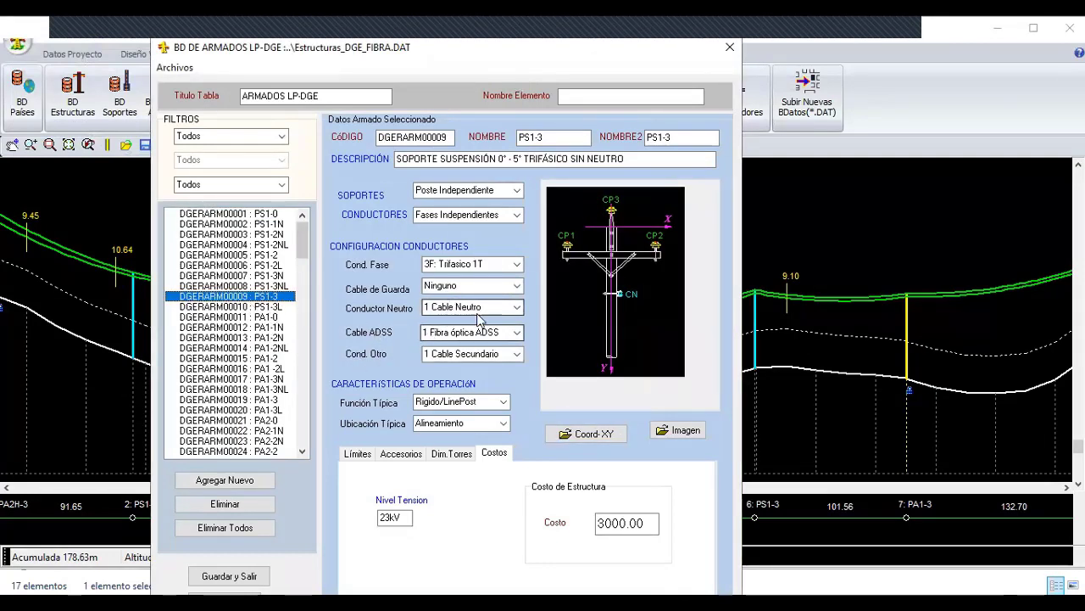
left_click(585, 434)
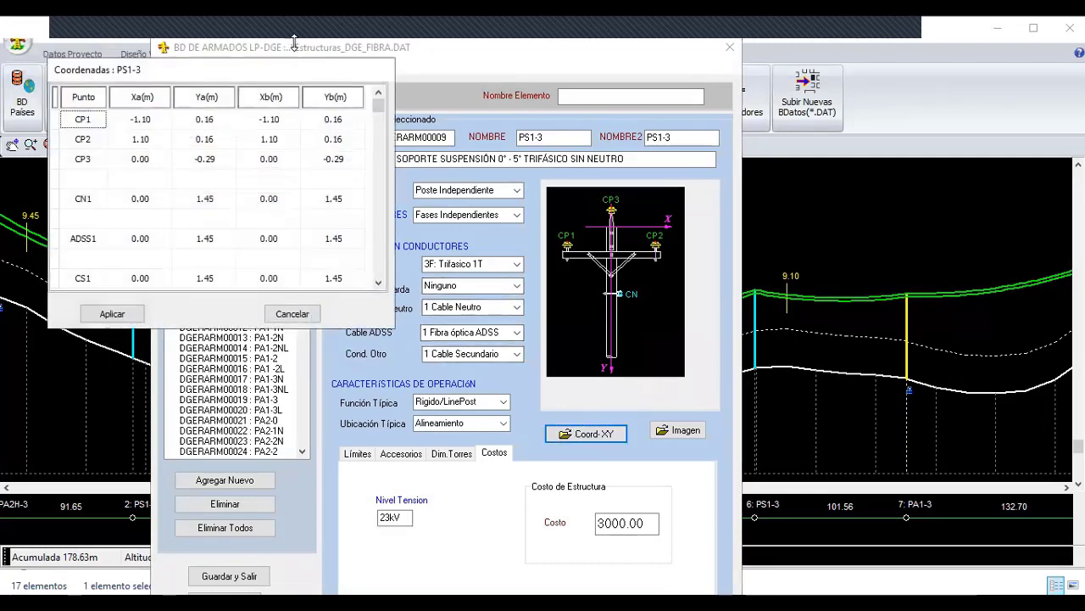
left_click(212, 233)
key("Down")
key("Down")
key("Down")
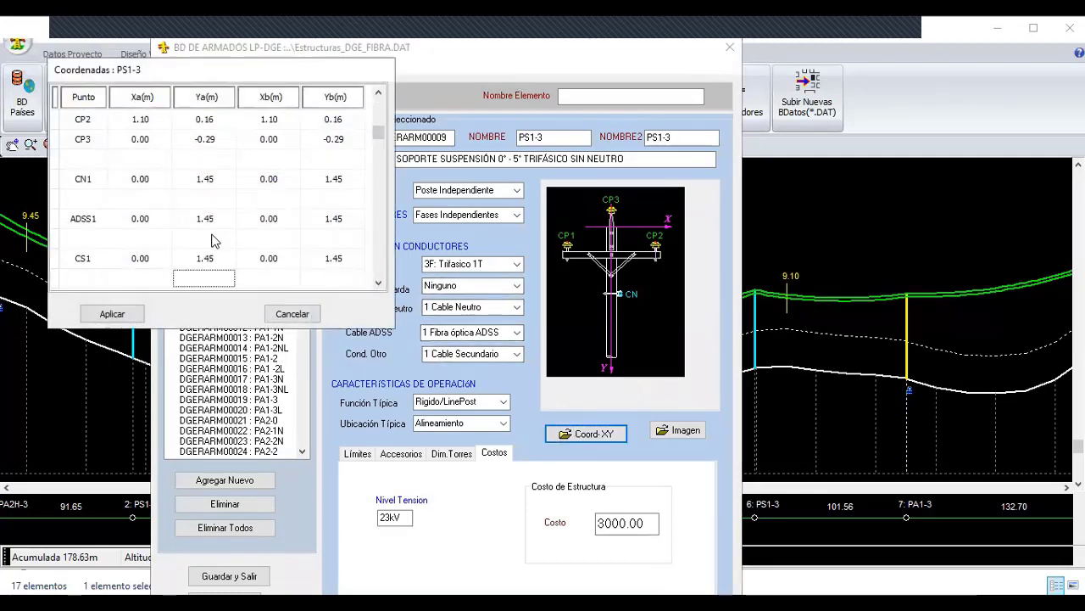
key("Up")
key("Up")
key("Up")
key("Up")
key("Up")
key("Up")
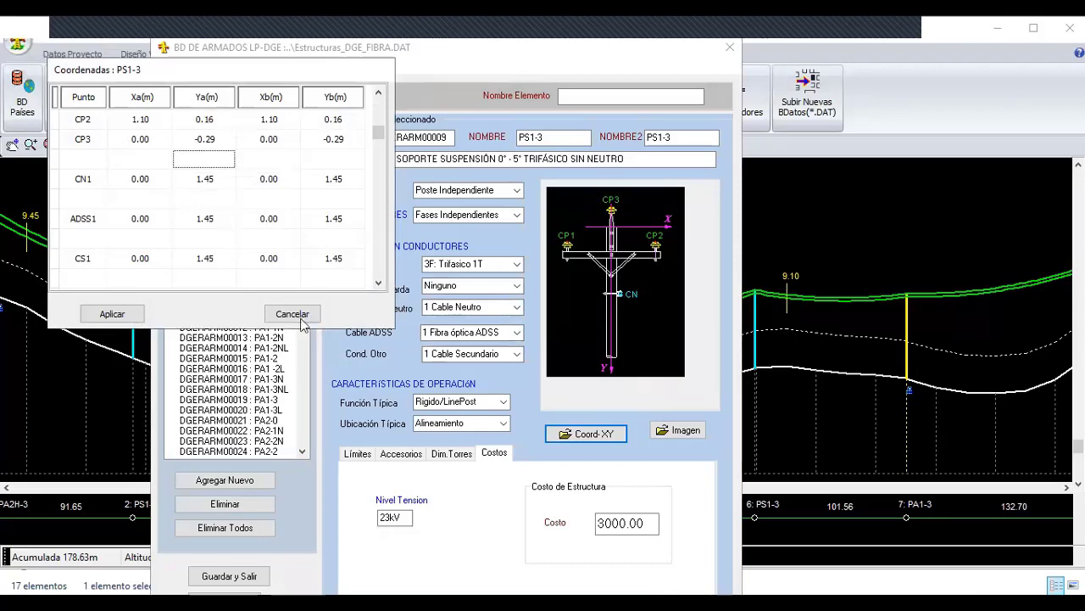
left_click(293, 315)
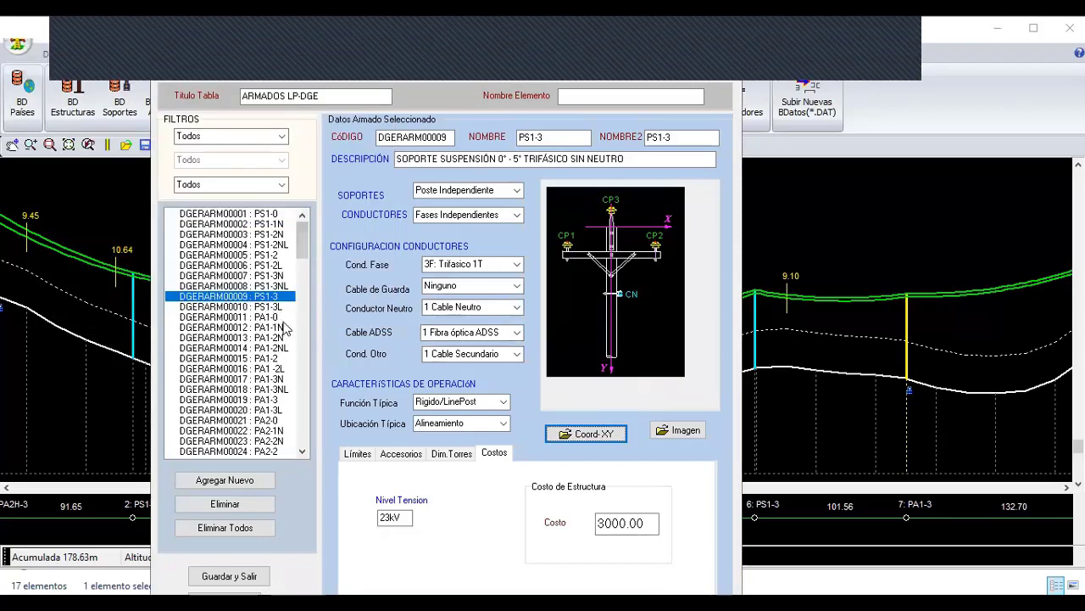
- Apply PA1-3's coordinates and save the armados database with Guardar y Salir
left_click(268, 400)
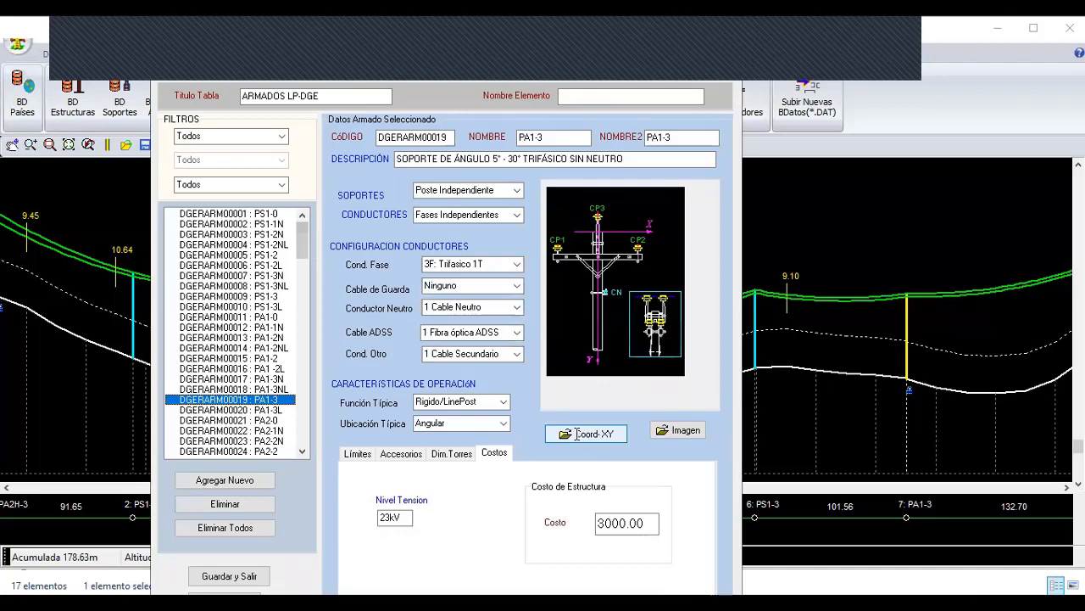
left_click(576, 434)
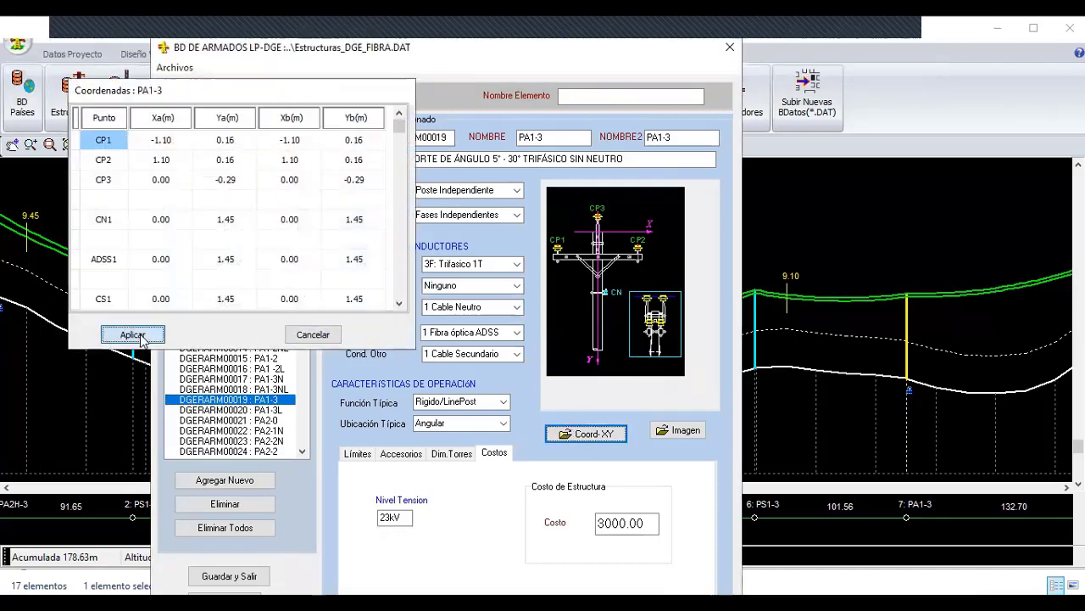
left_click(133, 335)
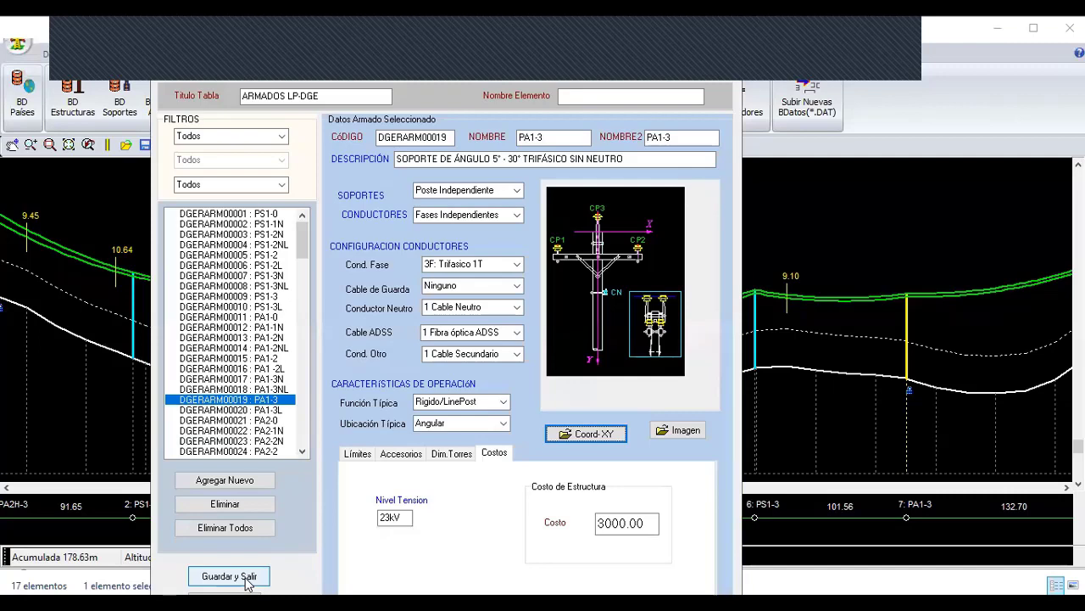
left_click(245, 579)
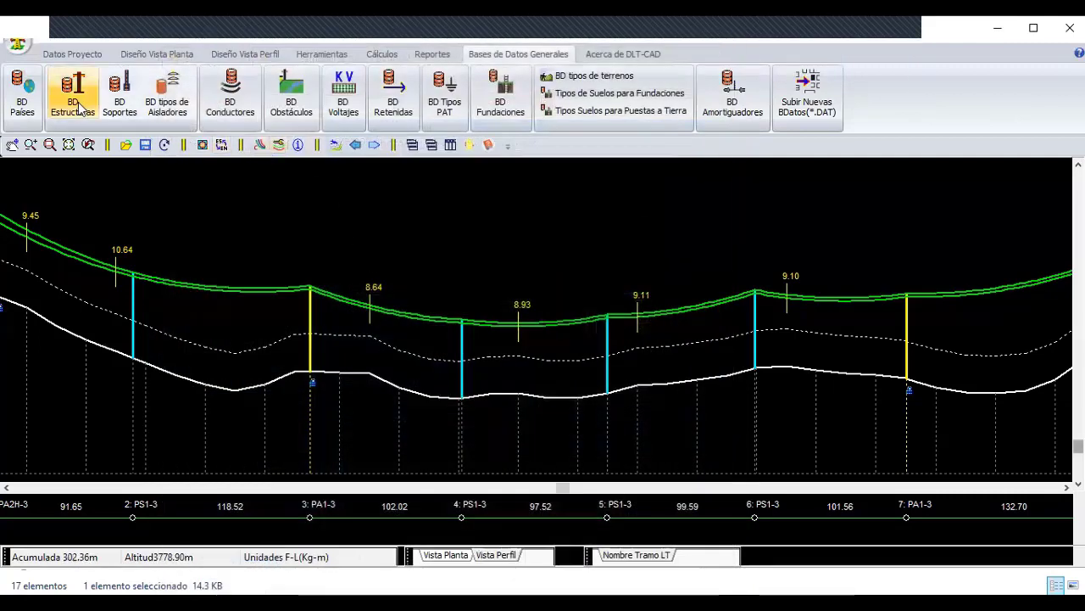
- Refresh the project's Estructuras table with Actualizar Datos por Nombre and apply it
left_click(77, 103)
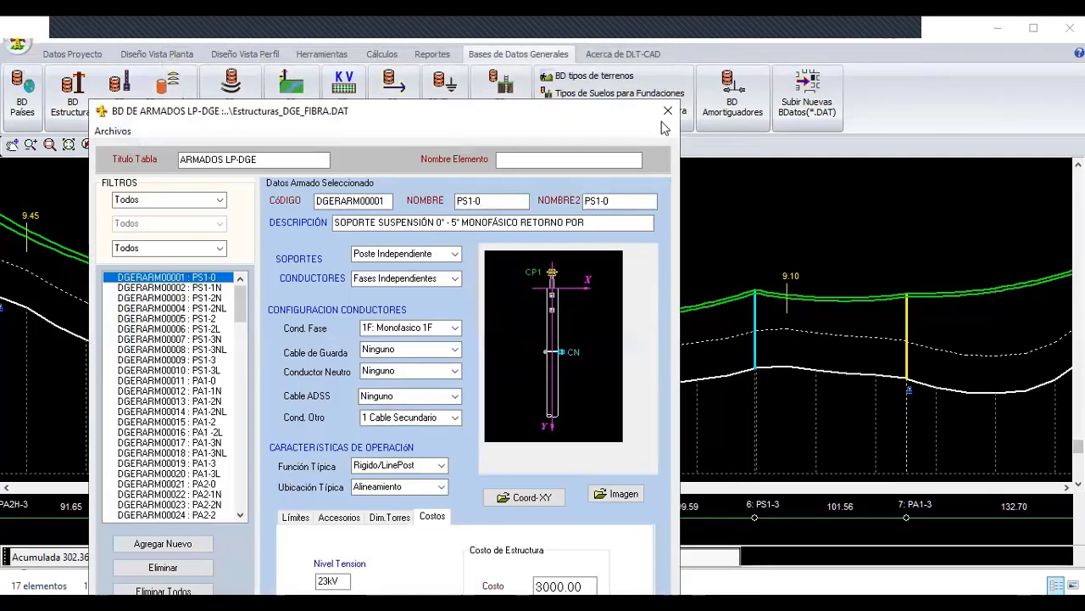
left_click(668, 111)
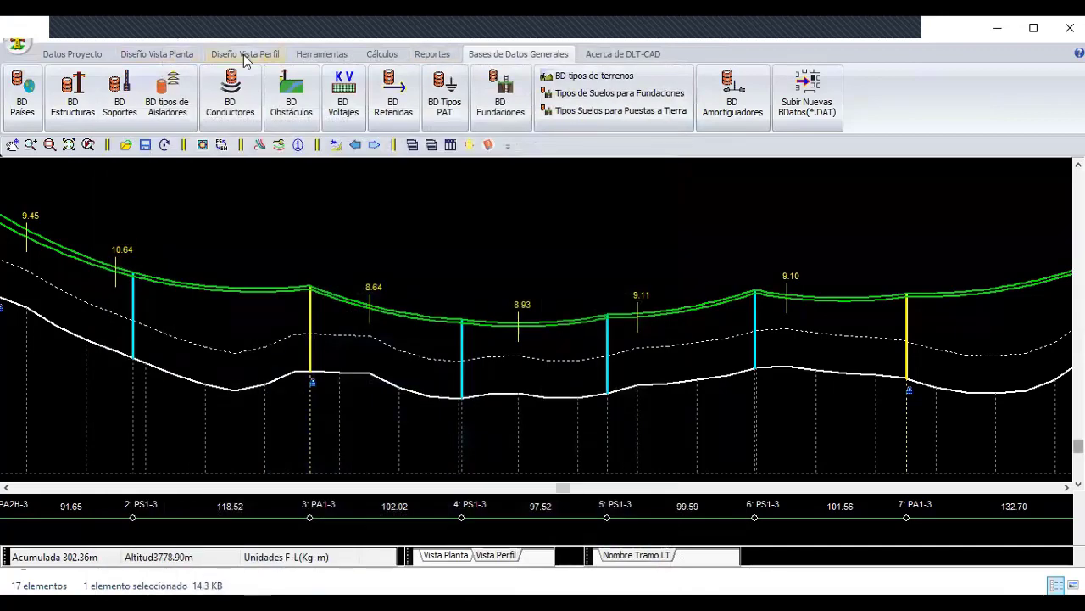
left_click(74, 53)
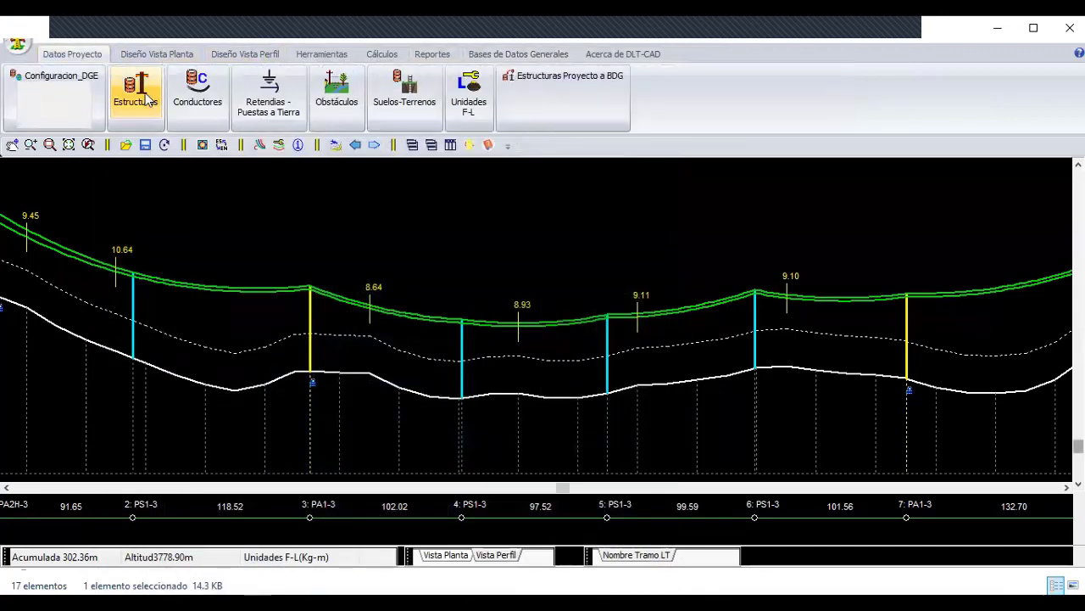
left_click(136, 89)
right_click(356, 247)
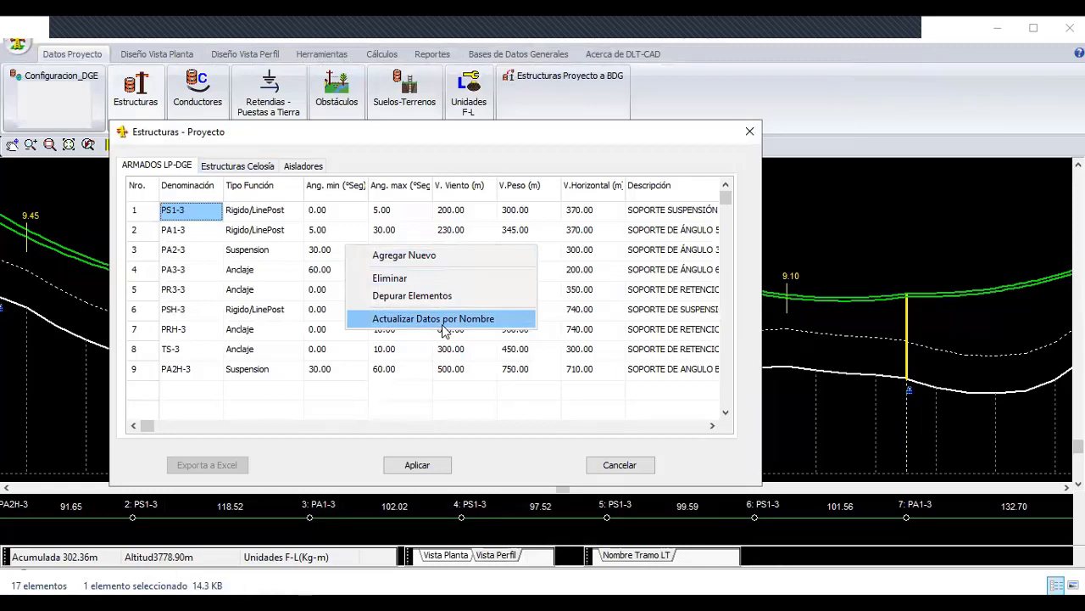
left_click(441, 324)
left_click(432, 472)
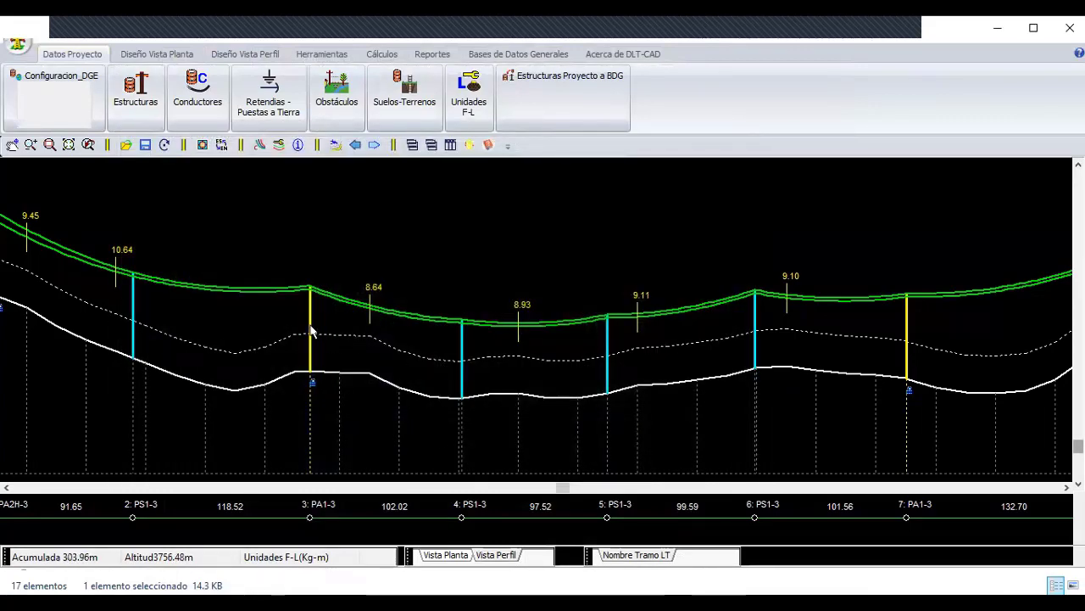
- Open structure 3's Geometría principal coordinates and check the CN1 vertical value
double_click(310, 331)
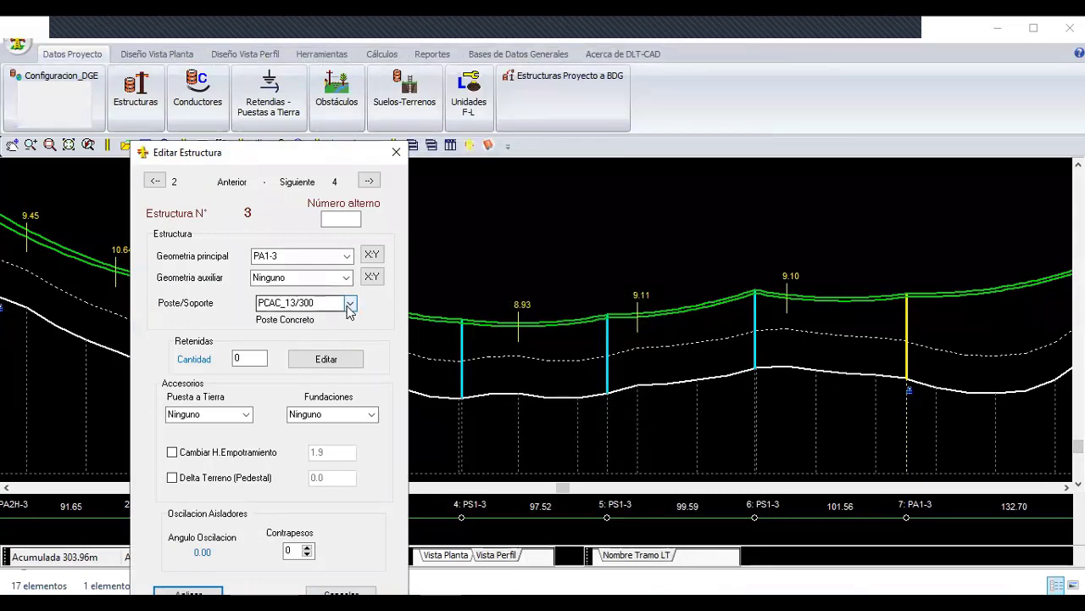
left_click(374, 255)
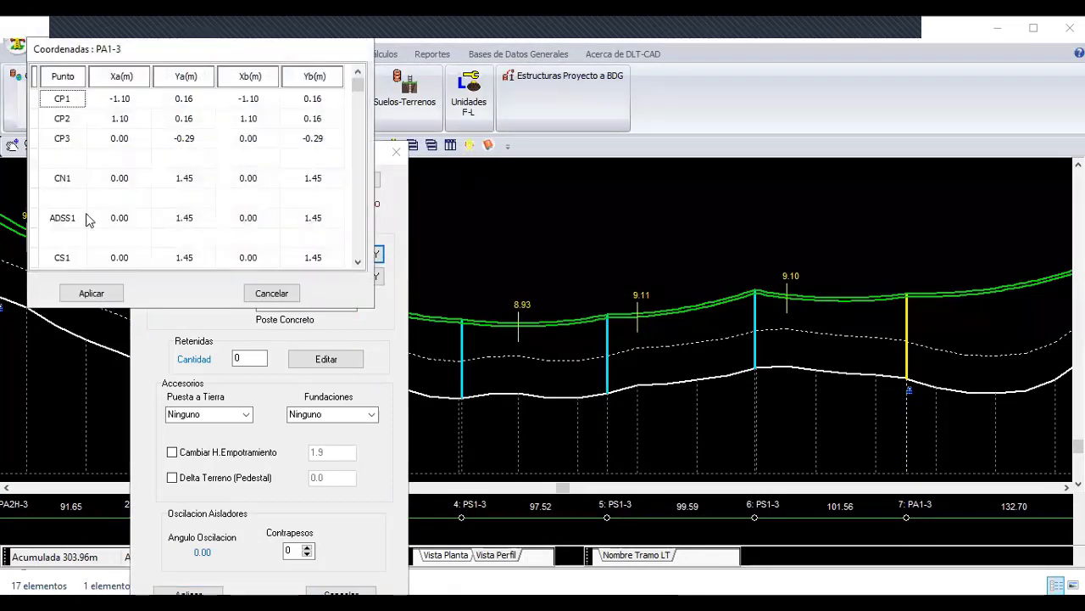
left_click(176, 181)
key("Down")
key("Down")
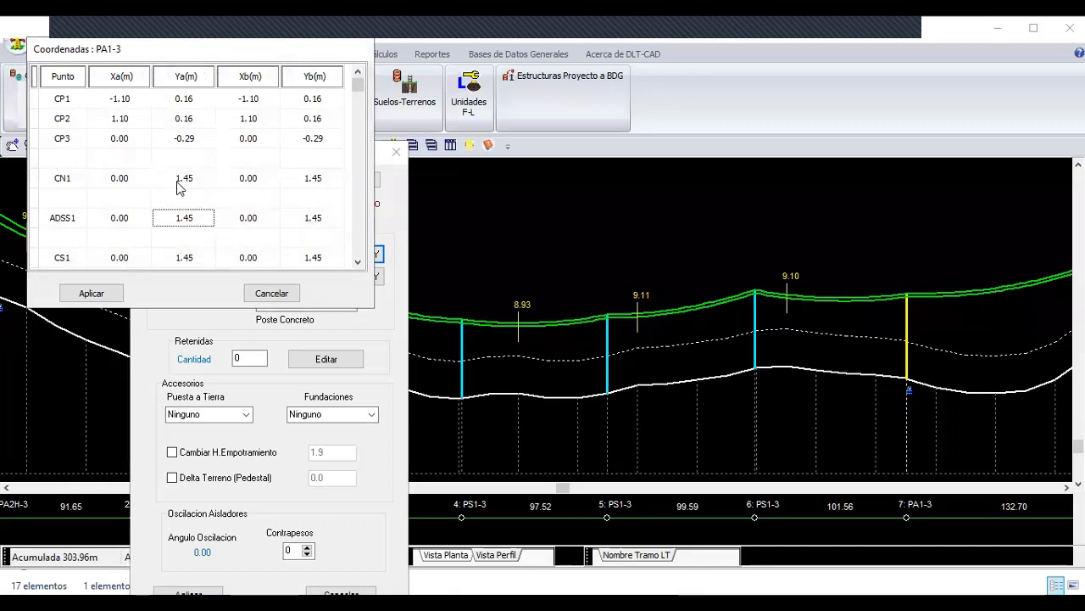
key("Down")
key("Down")
key("Down")
left_click(178, 185)
- Confirm the ADSS1 point at 1.45 m and apply both the coordinates and structure 3
key("Up")
key("Up")
key("Up")
key("Down")
key("Down")
key("Down")
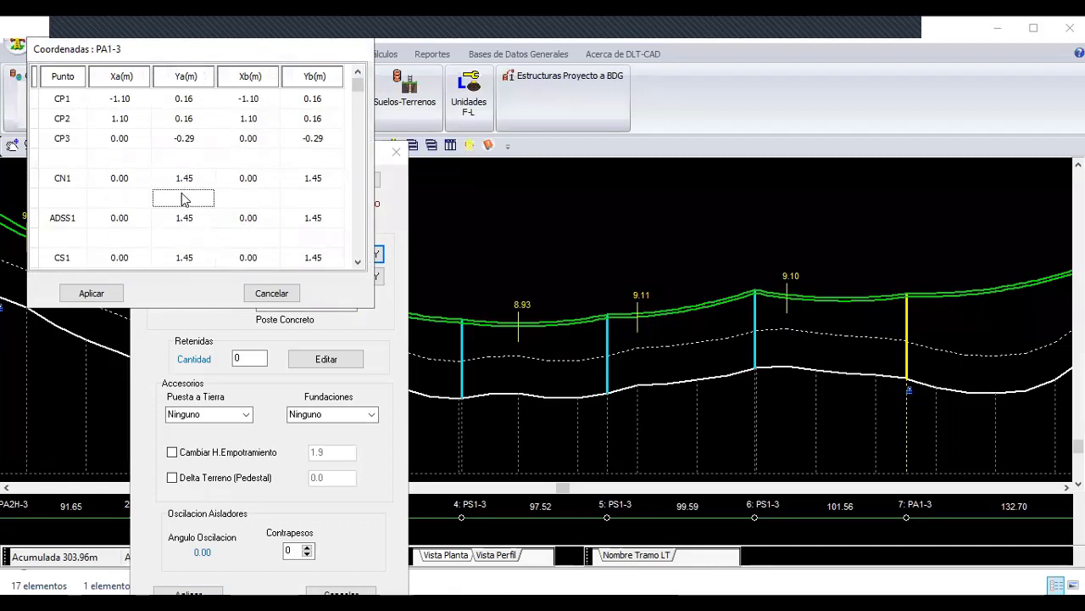
key("Down")
key("Down")
key("Down")
key("Up")
key("Up")
key("Up")
key("Up")
key("Up")
key("Up")
left_click(183, 200)
key("Down")
key("Down")
key("Down")
key("Up")
key("Up")
key("Up")
left_click(104, 292)
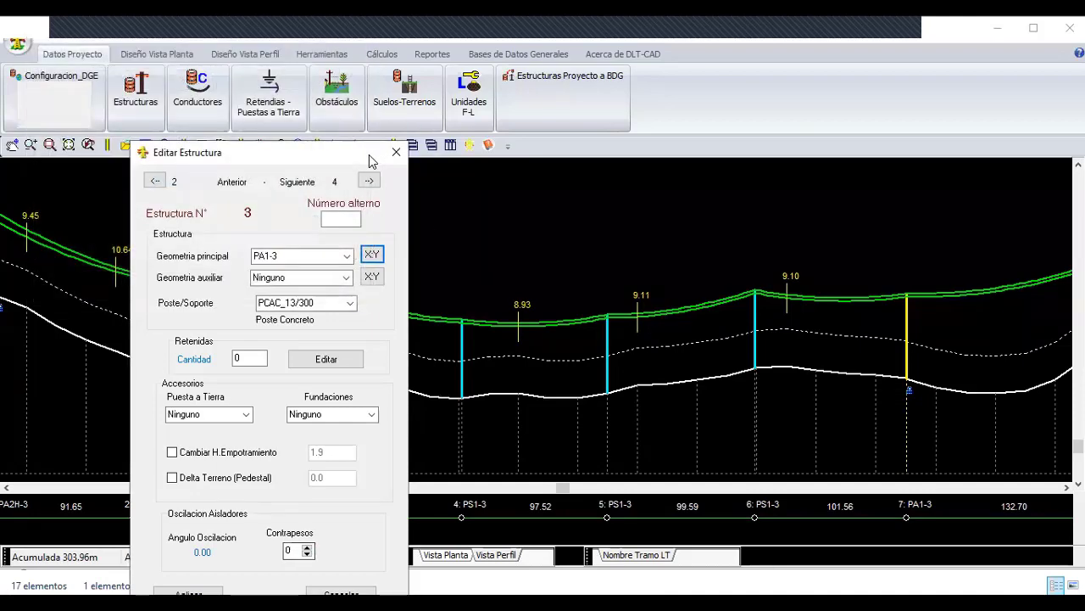
left_click(220, 497)
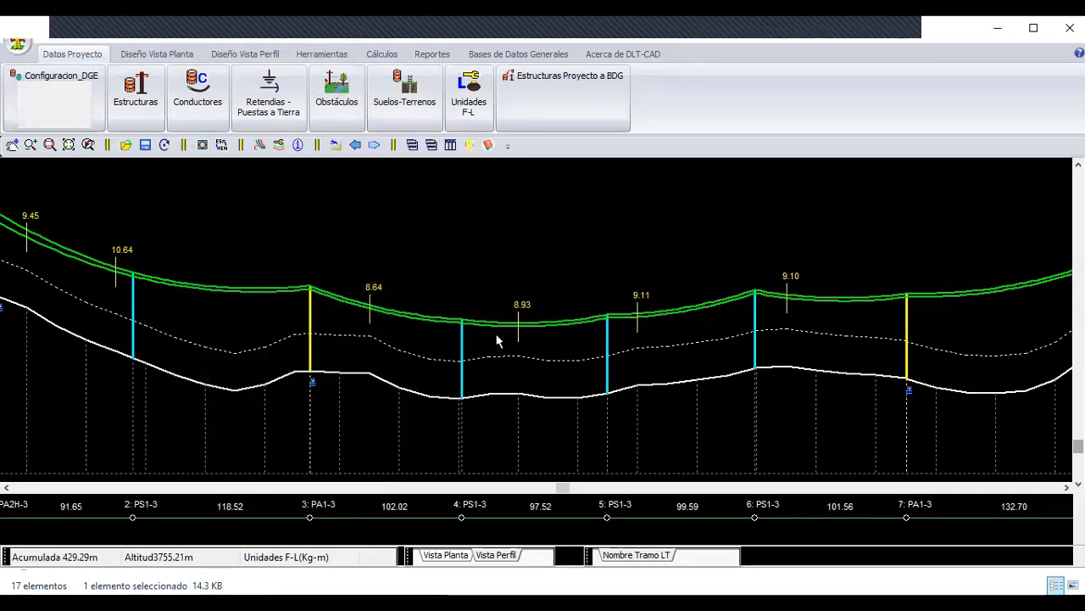
- Set Configuración General's Cable ADSS to '1 Fibra óptica ADSS' and accept it
left_click(241, 56)
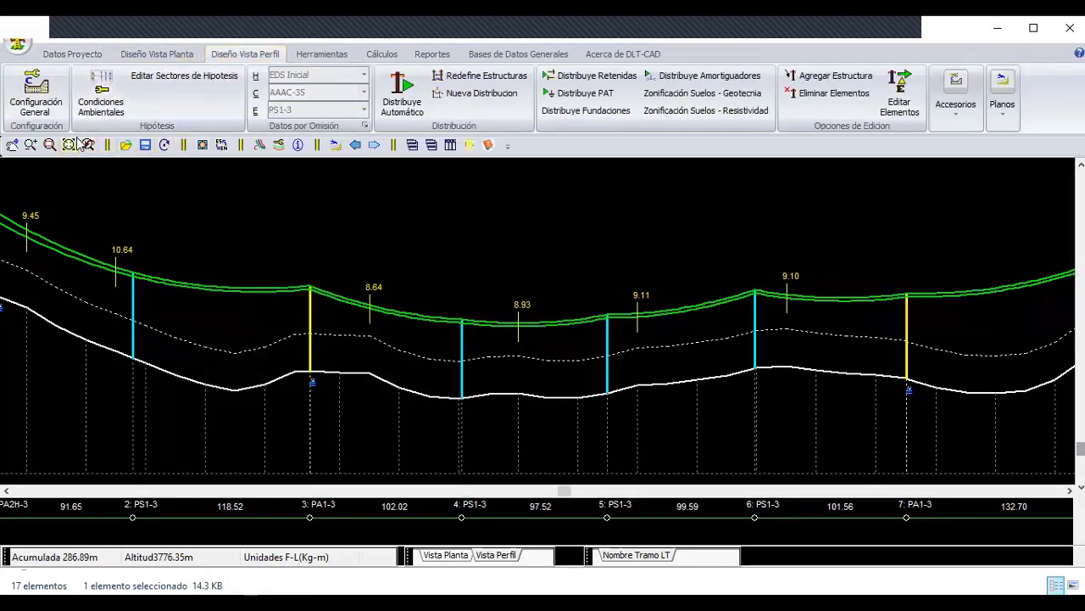
left_click(51, 100)
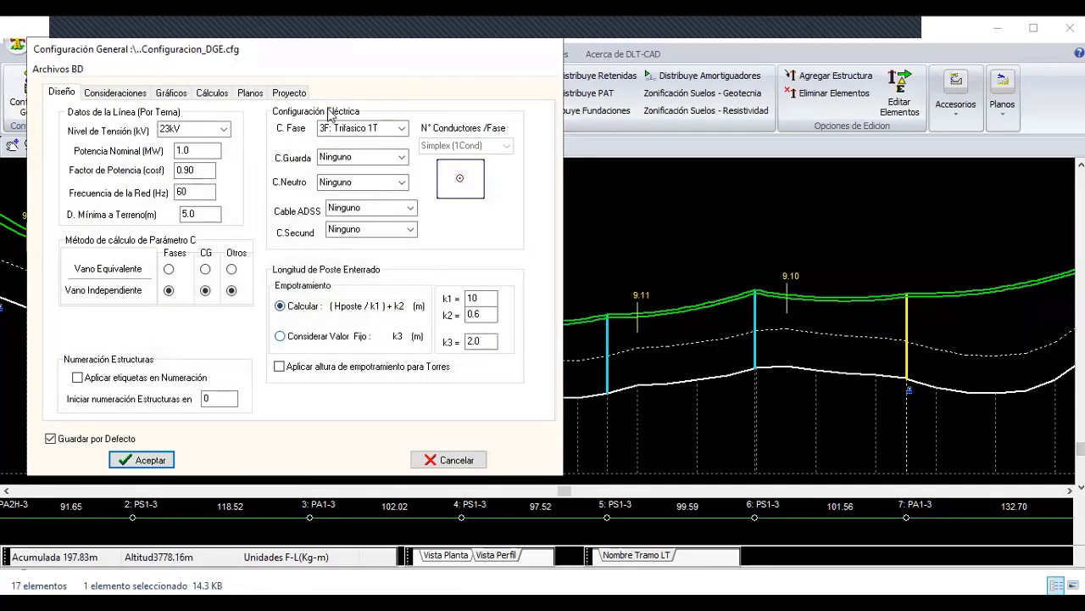
left_click(411, 208)
left_click(380, 235)
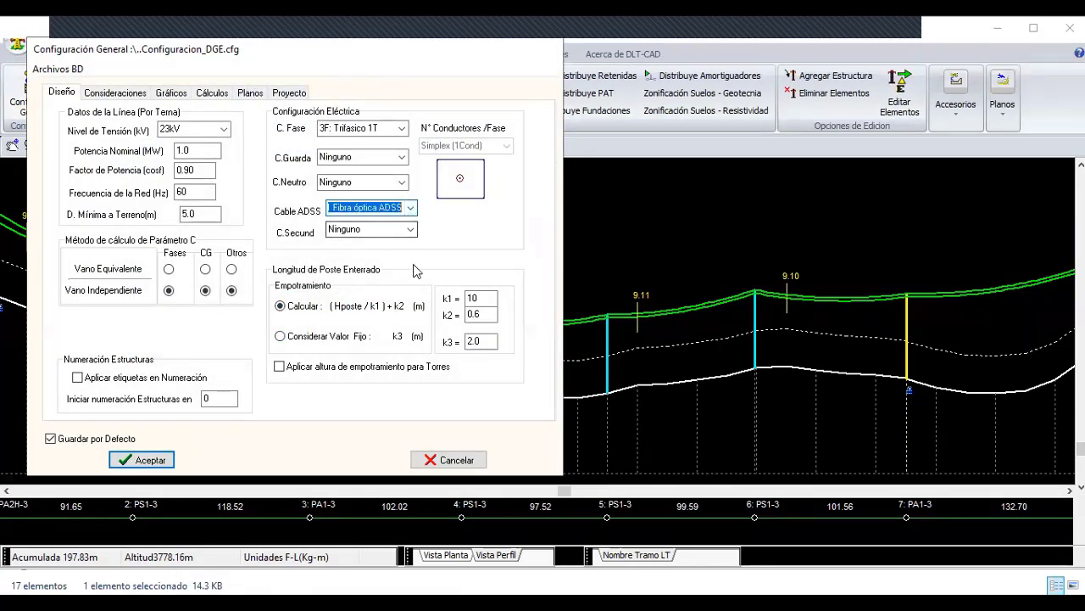
left_click(158, 452)
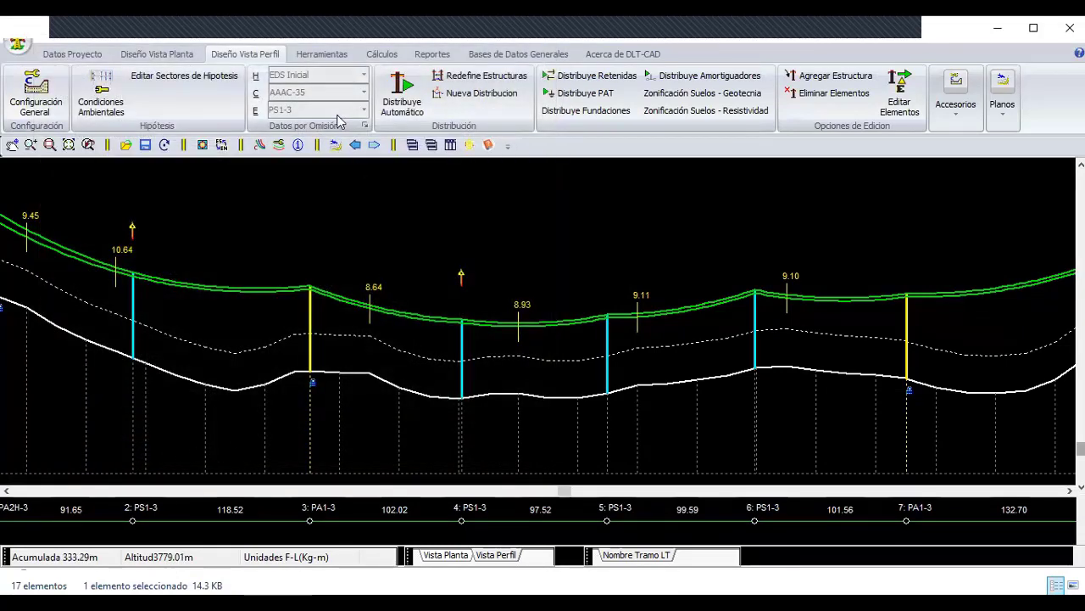
- Set Datos por Omisión to '1 Fibra óptica ADSS' with the Cable ADSS-36 conductor
left_click(365, 127)
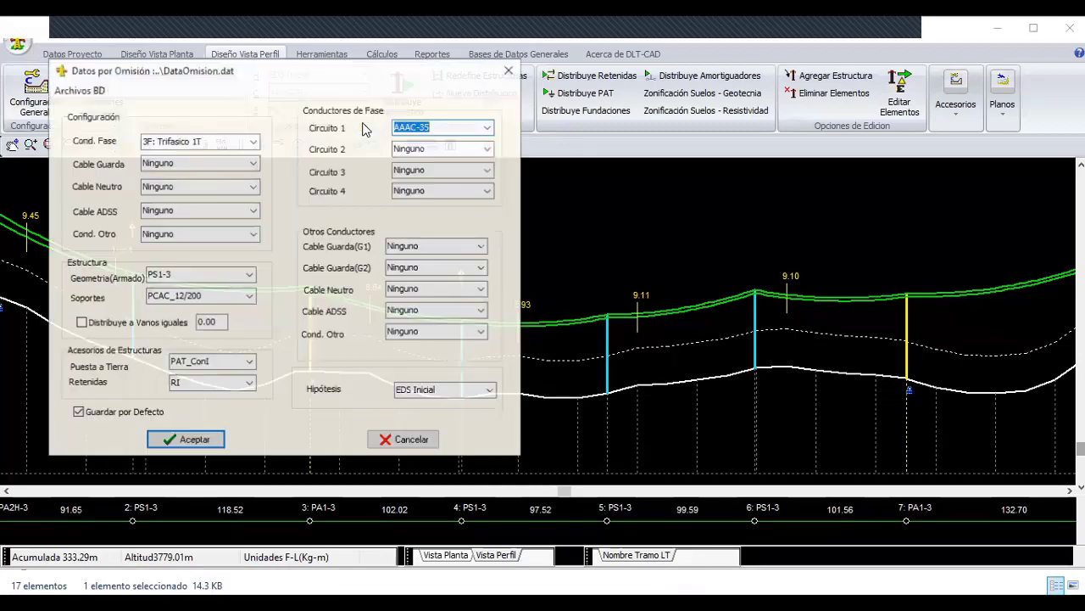
left_click(253, 212)
left_click(222, 234)
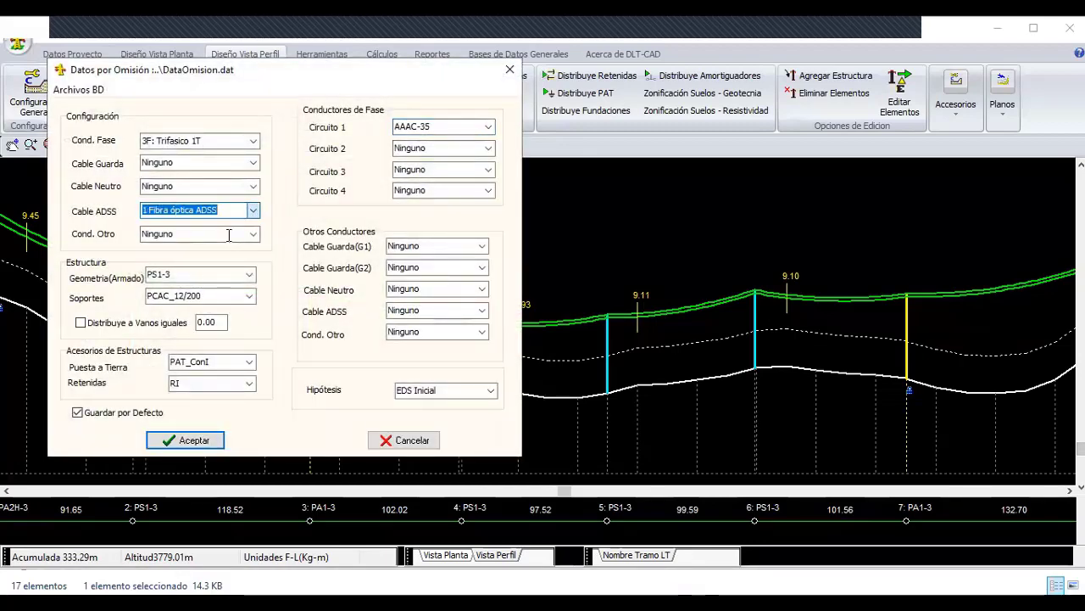
left_click(481, 310)
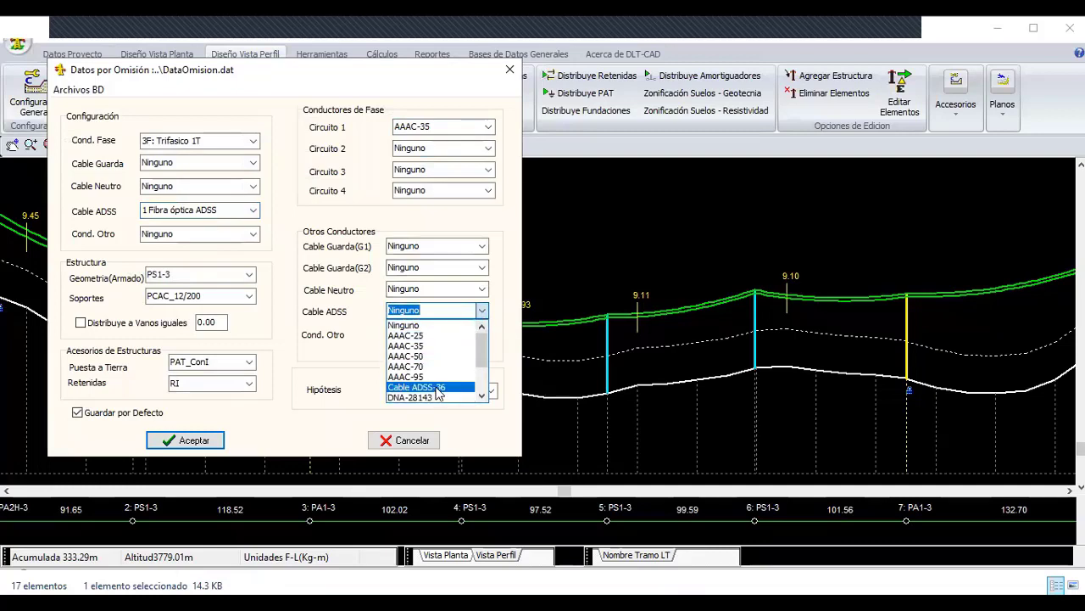
left_click(438, 388)
left_click(211, 440)
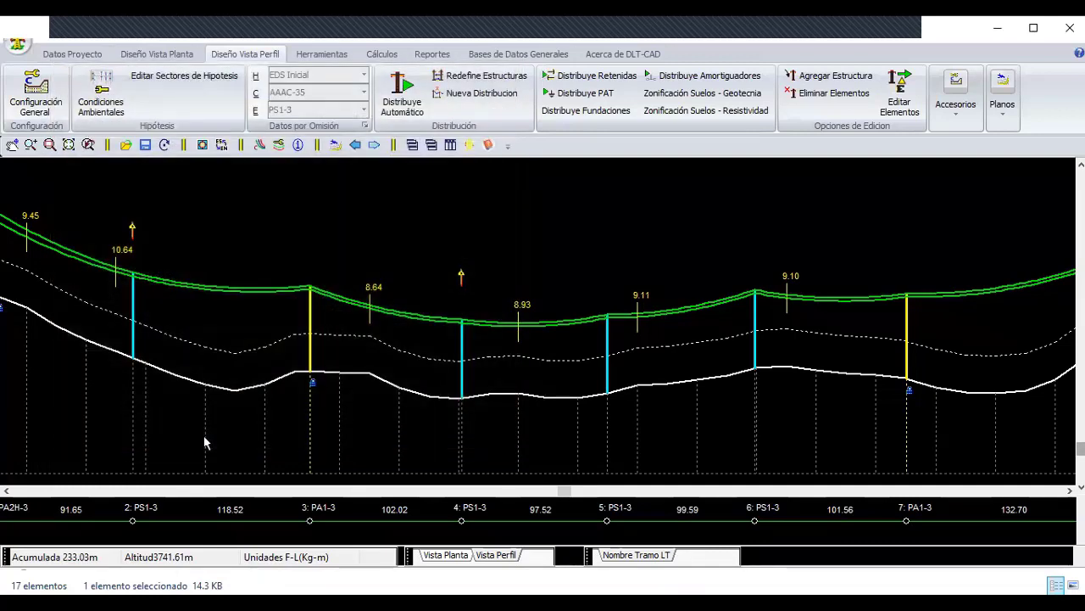
scroll(485, 356, "down", 1)
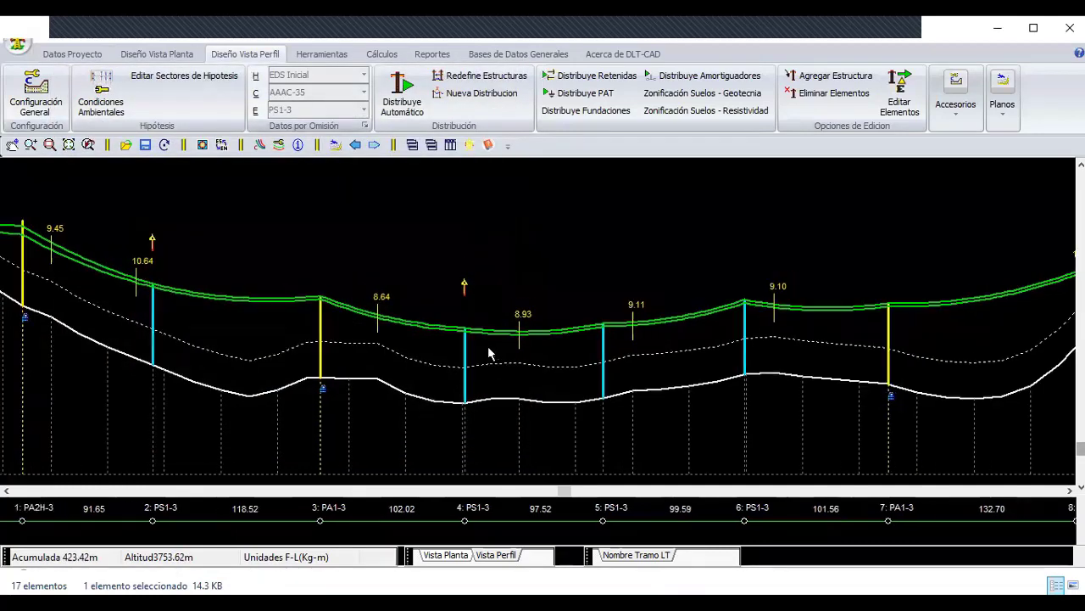
scroll(496, 349, "down", 1)
scroll(501, 346, "down", 1)
scroll(500, 302, "down", 1)
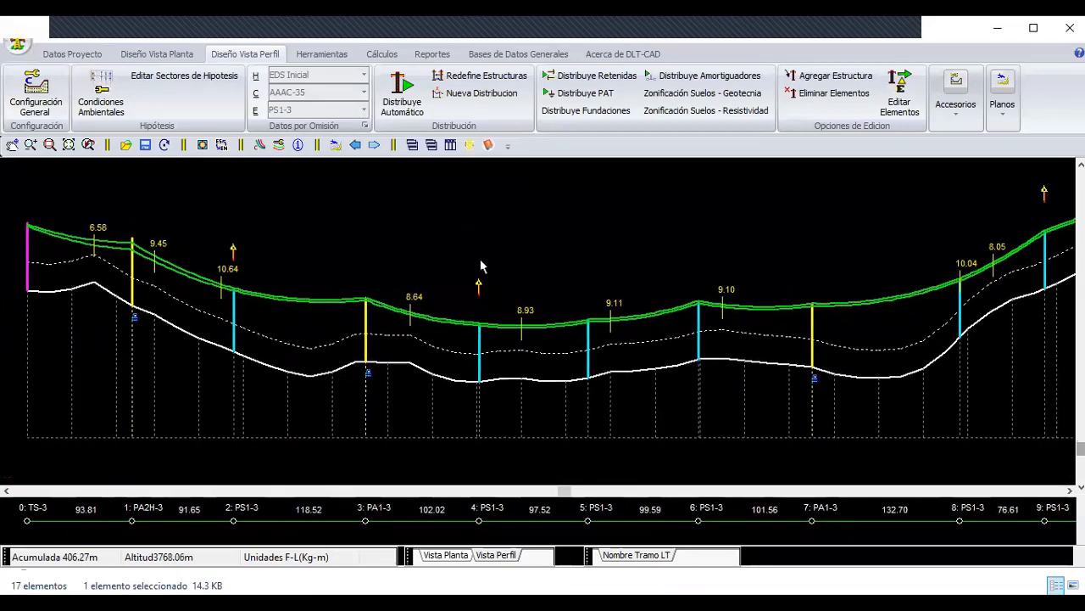
- Tick Cable ADSS in Mostrar Catenarias and apply to draw its catenaries
left_click(279, 145)
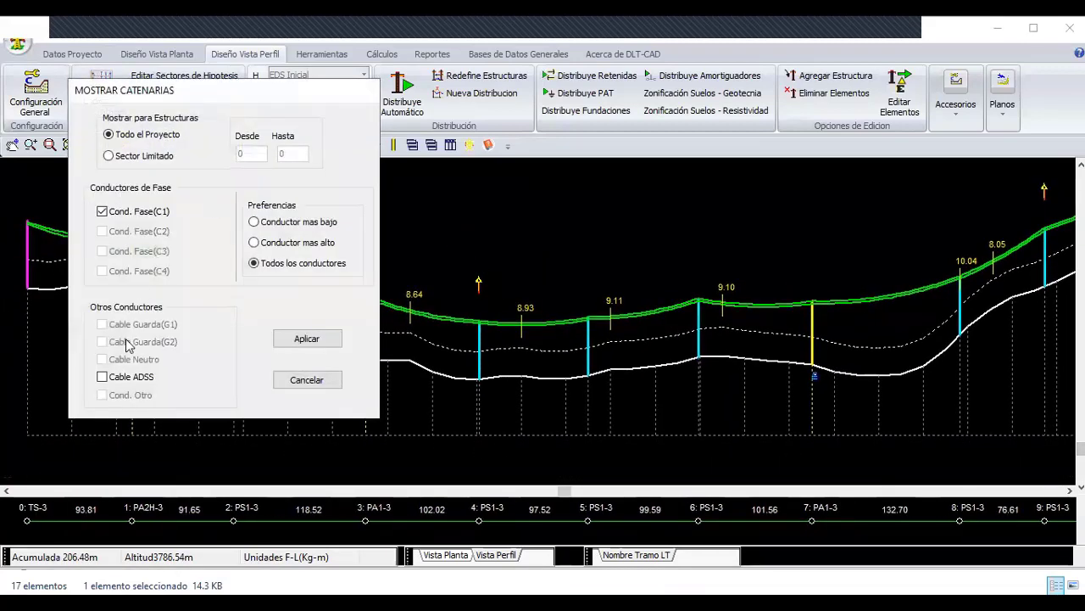
left_click(102, 380)
left_click(297, 341)
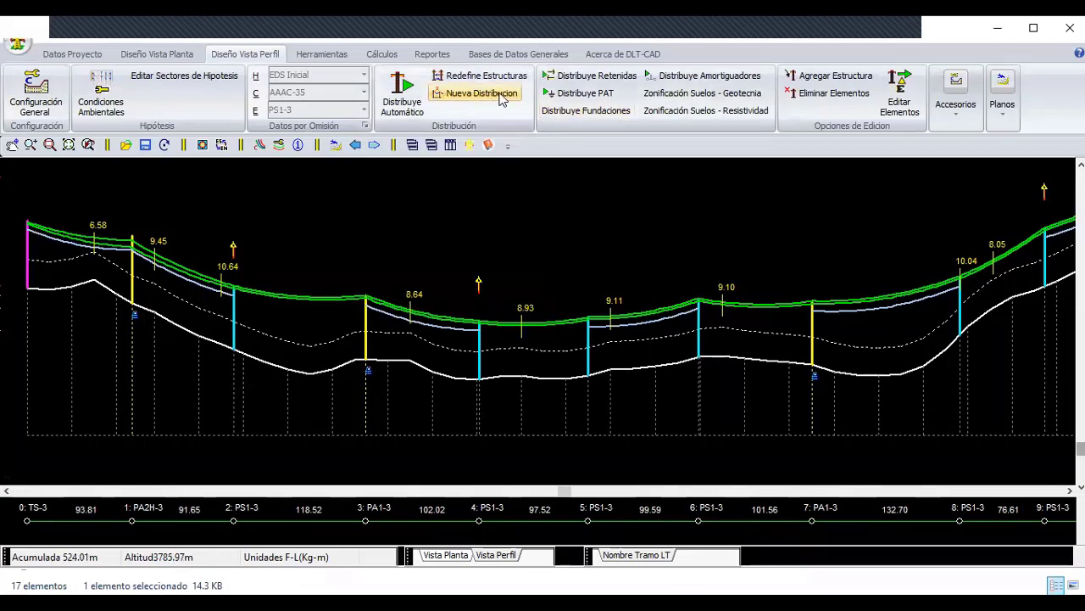
left_click(293, 365)
right_click(334, 212)
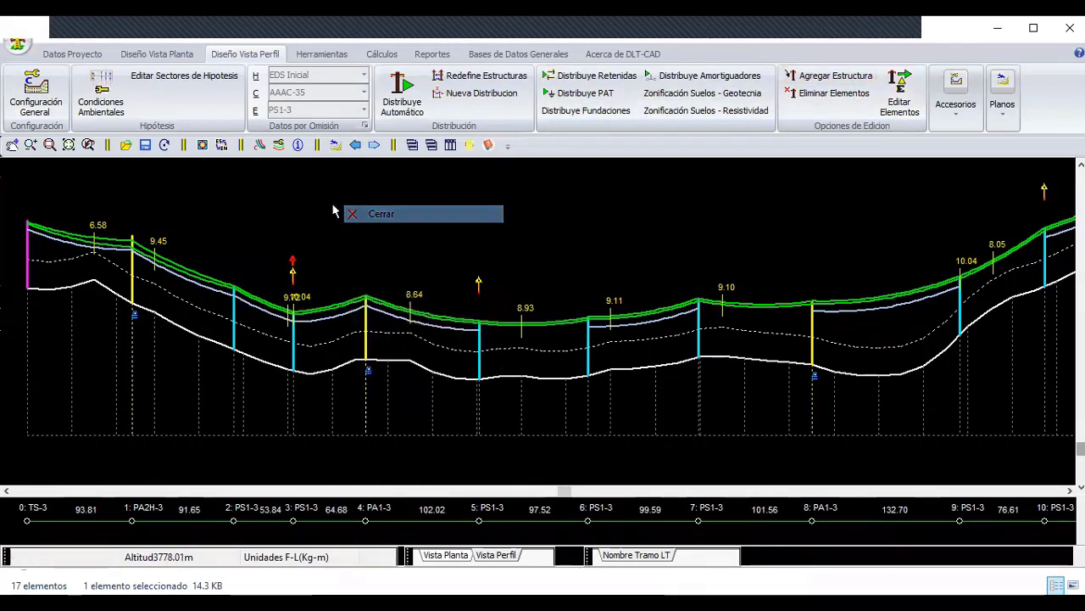
left_click(365, 274)
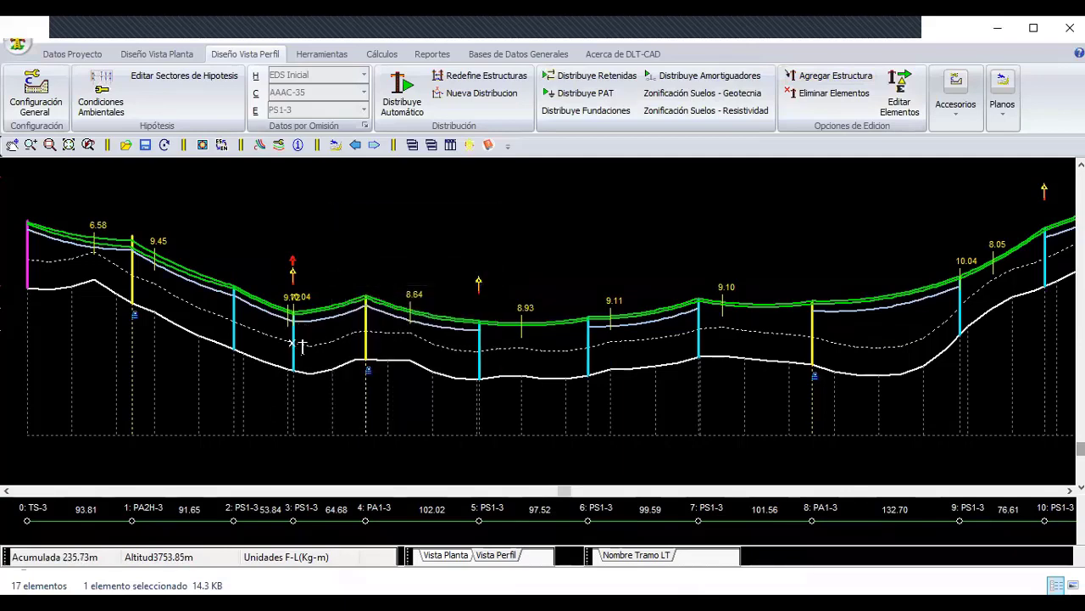
left_click(301, 344)
right_click(648, 184)
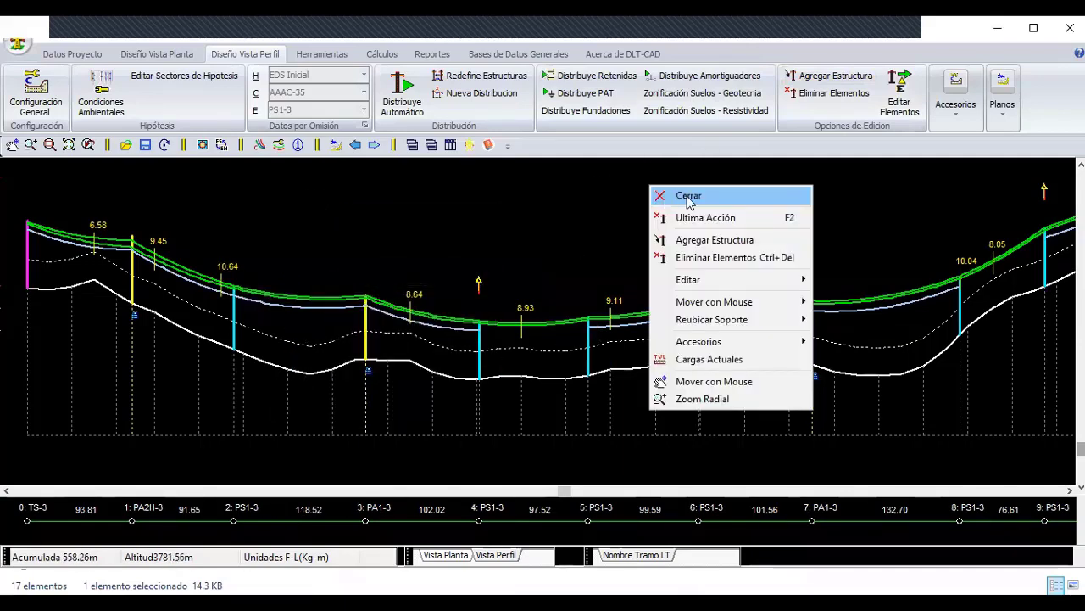
left_click(661, 195)
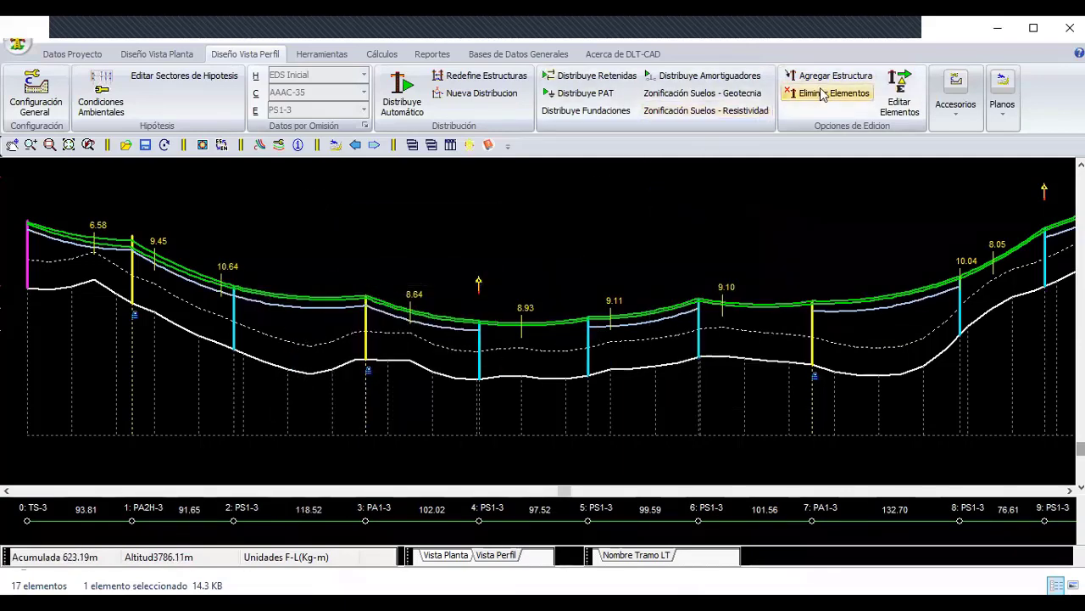
left_click(526, 373)
right_click(548, 211)
left_click(556, 207)
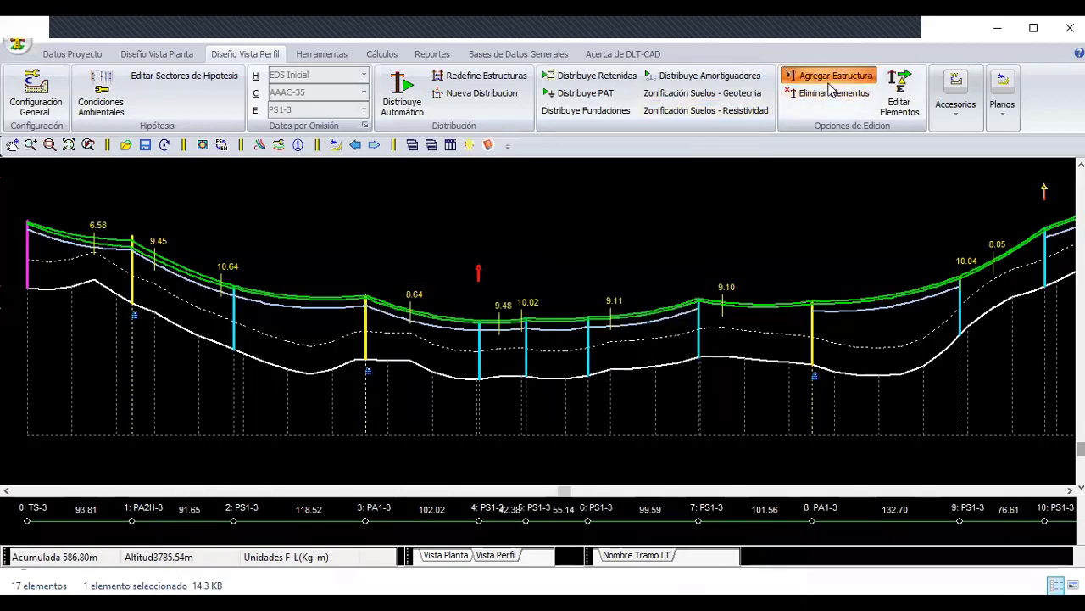
left_click(831, 94)
left_click(528, 342)
right_click(525, 227)
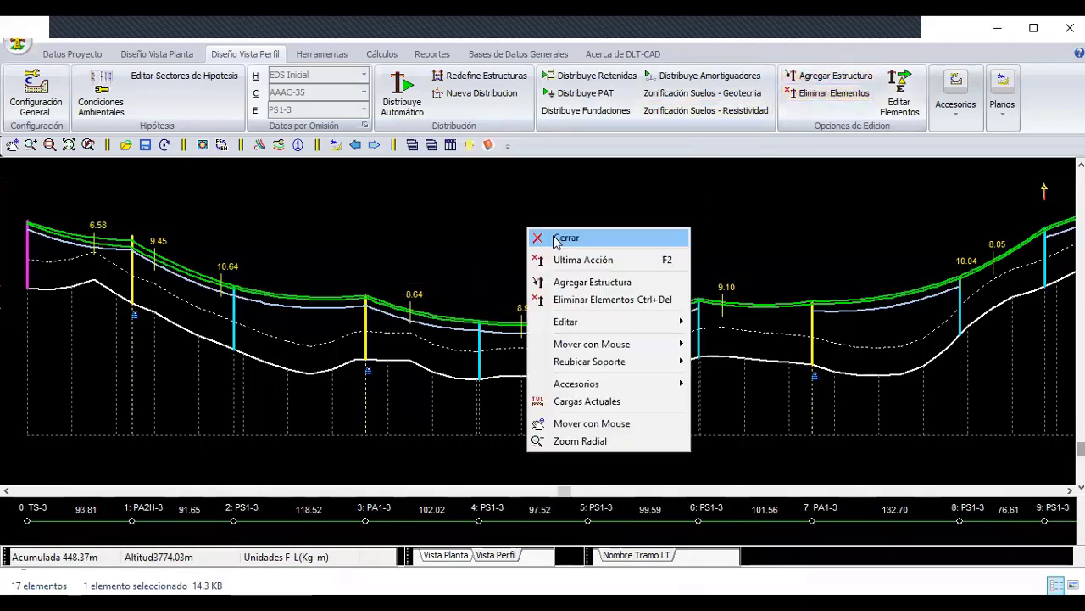
left_click(557, 239)
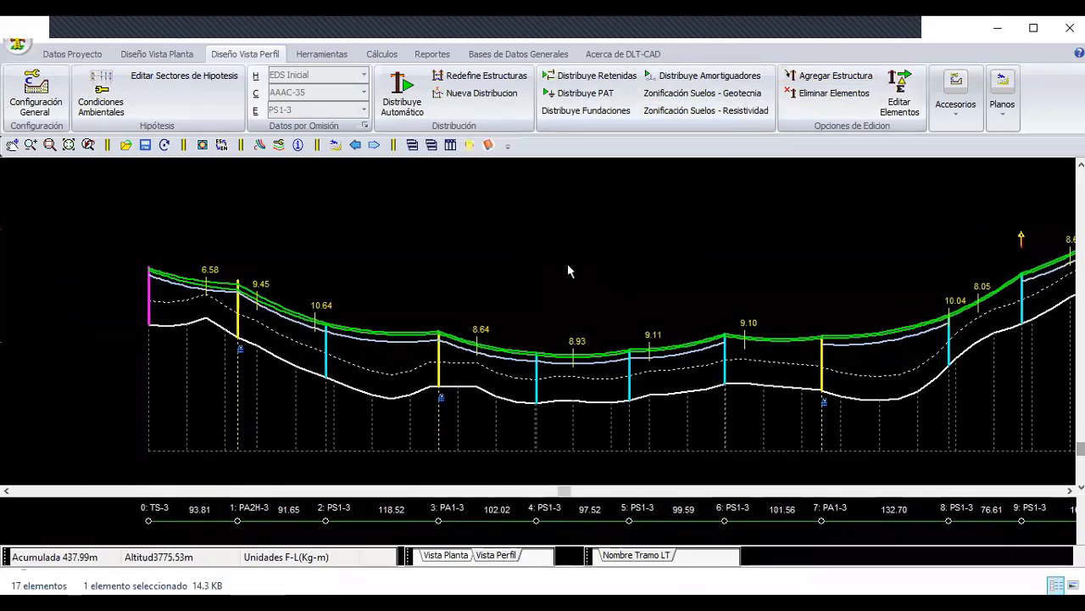
- Open the RUTA EJEMPLO 1 FIBRA project and pan to show its whole profile
left_click(17, 46)
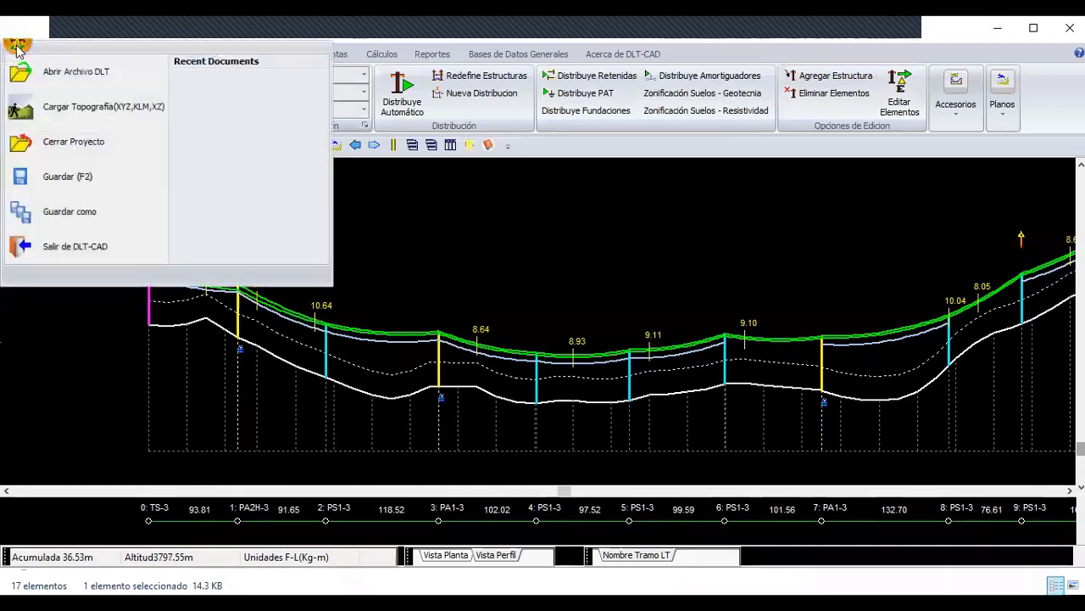
left_click(88, 74)
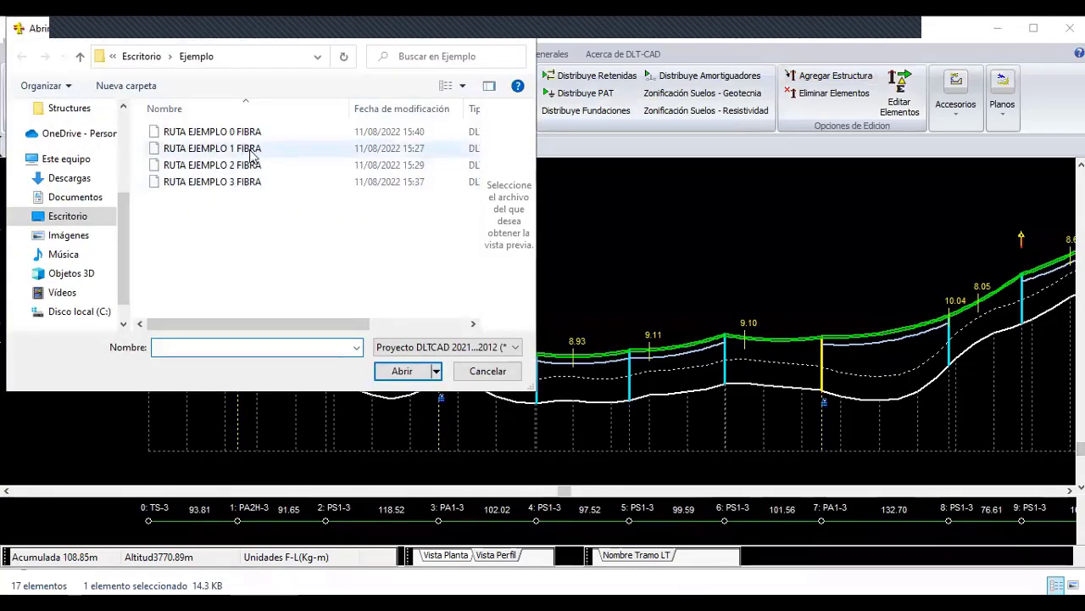
left_click(212, 148)
left_click(409, 370)
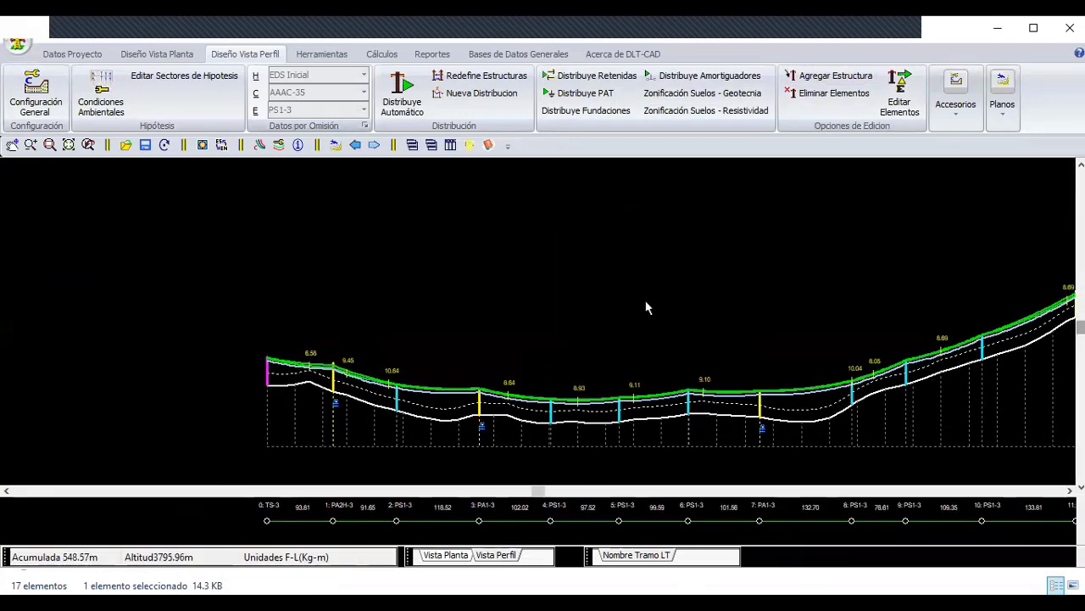
mouse_move(647, 308)
middle_mouse_down()
mouse_move(475, 278)
mouse_move(501, 296)
mouse_move(770, 271)
mouse_move(562, 289)
mouse_move(521, 307)
mouse_move(417, 273)
mouse_move(433, 223)
mouse_move(429, 381)
middle_mouse_up()
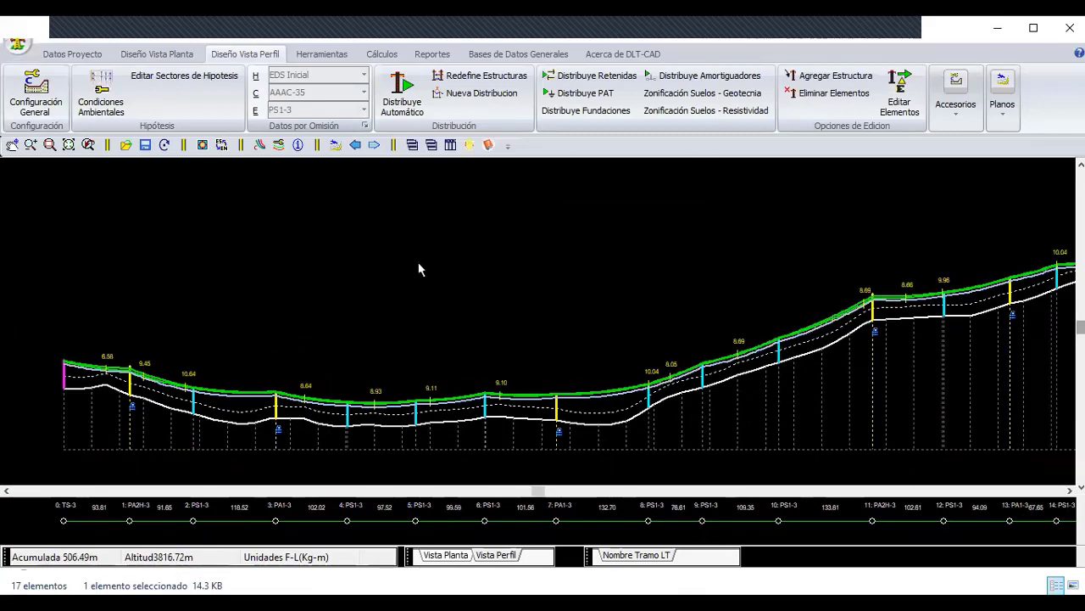
- Open the CM Soportes CA report and recalculate it for the Maximo Viento hypothesis
left_click(382, 55)
left_click(819, 89)
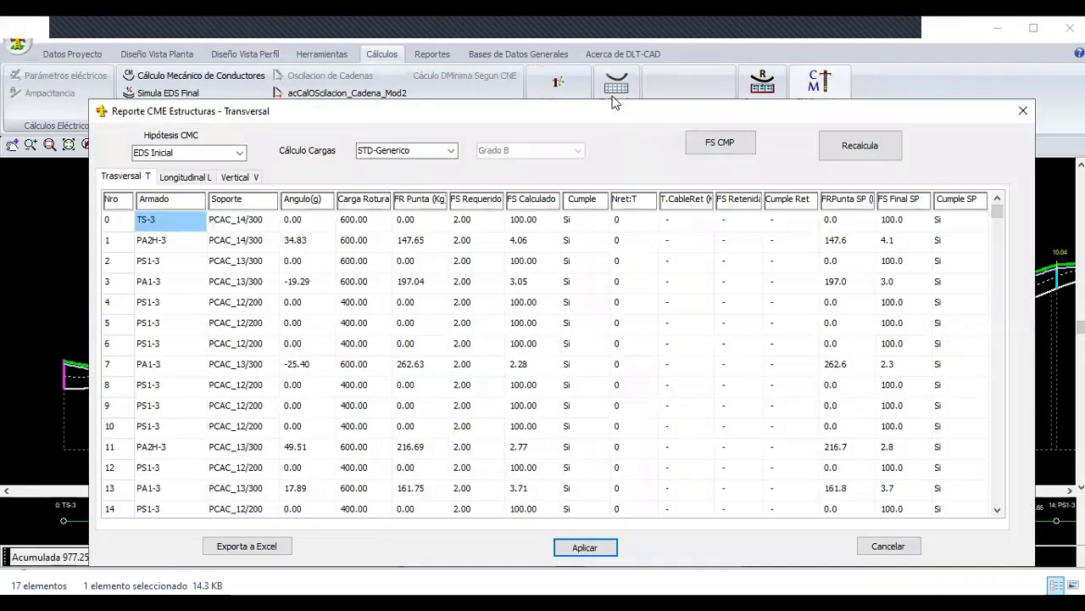
left_click_drag(622, 119, 612, 96)
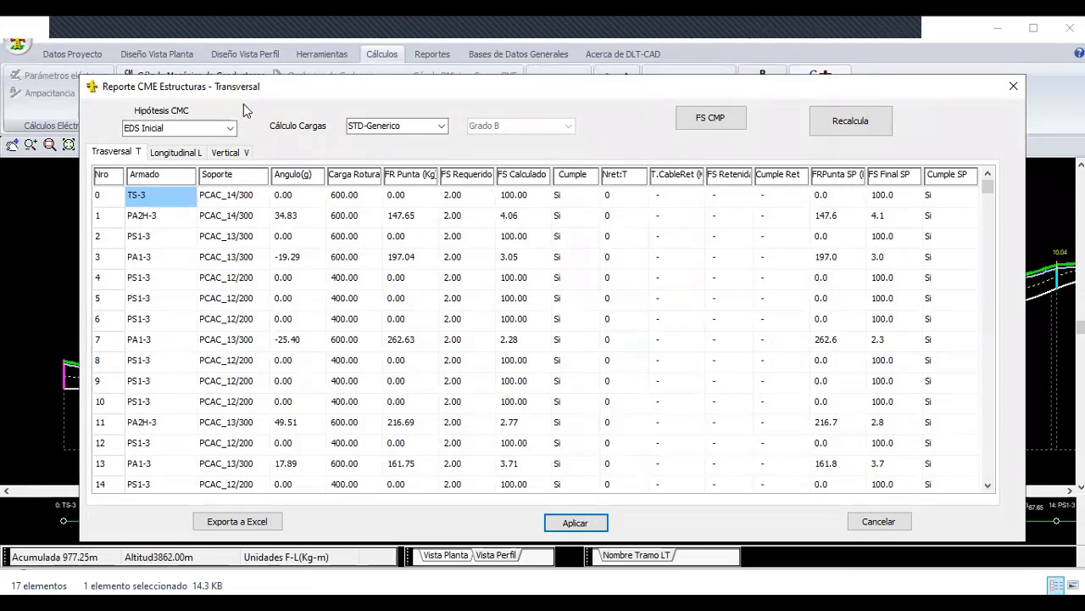
left_click(230, 129)
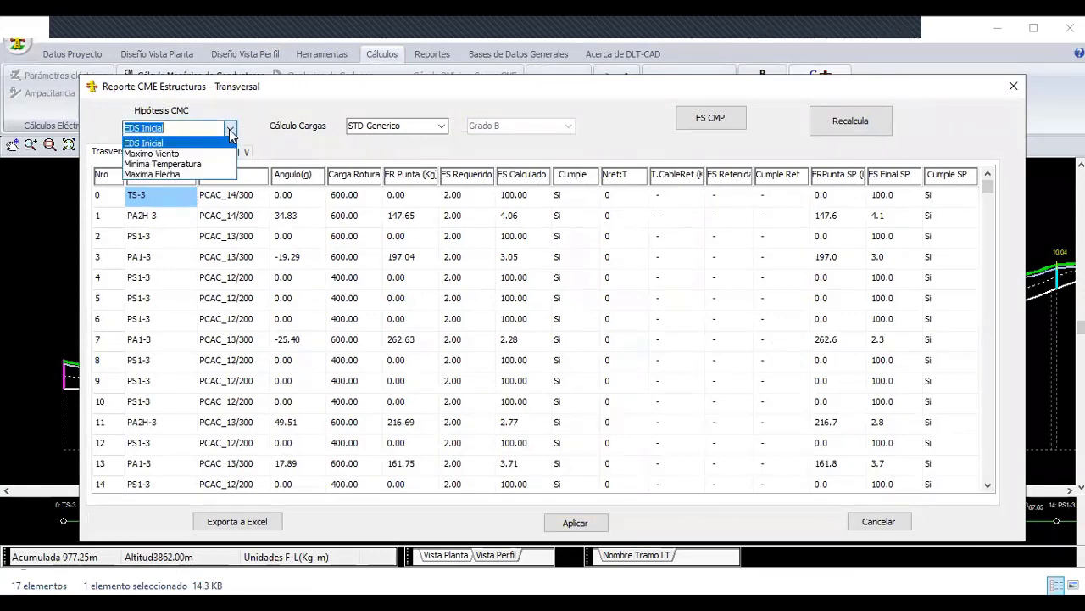
left_click(174, 142)
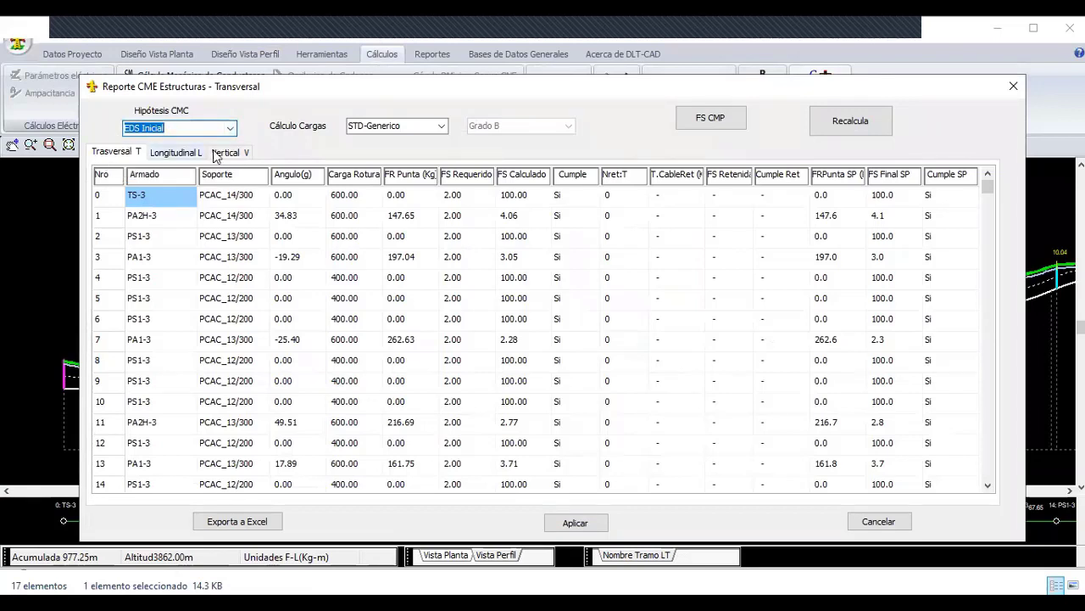
left_click(230, 128)
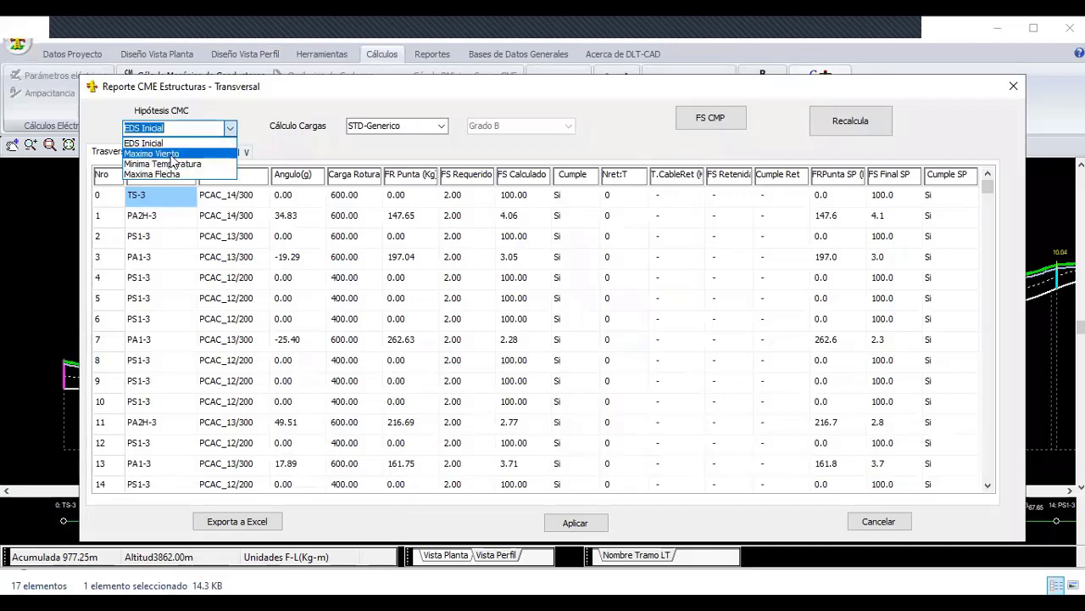
left_click(170, 150)
left_click(869, 113)
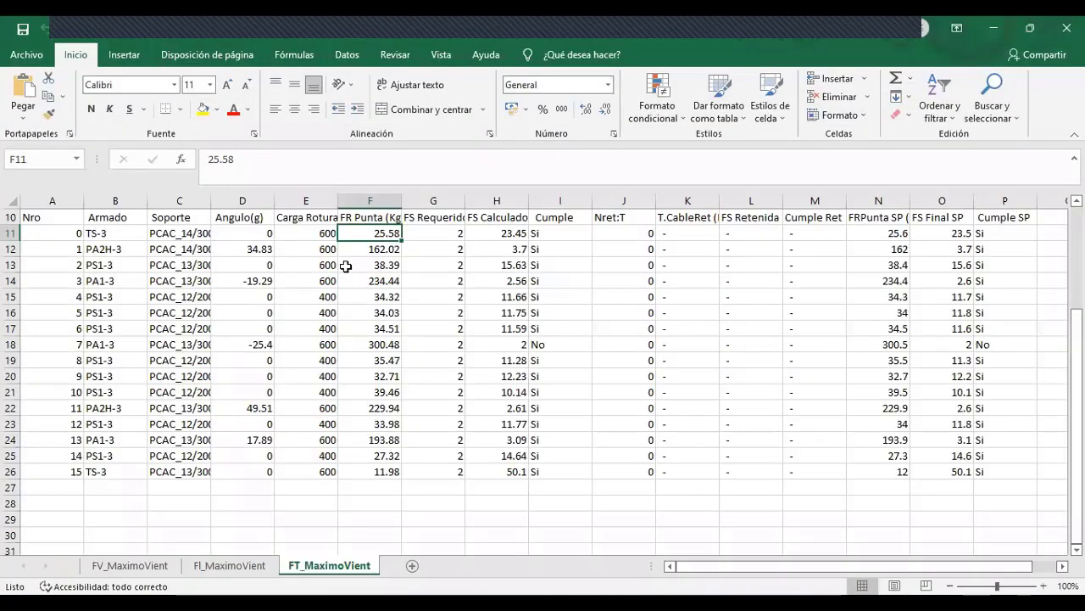
- Compare structure 1's FR Punta value in the Excel sheet with the DLT-CAD report
scroll(386, 340, "up", 1)
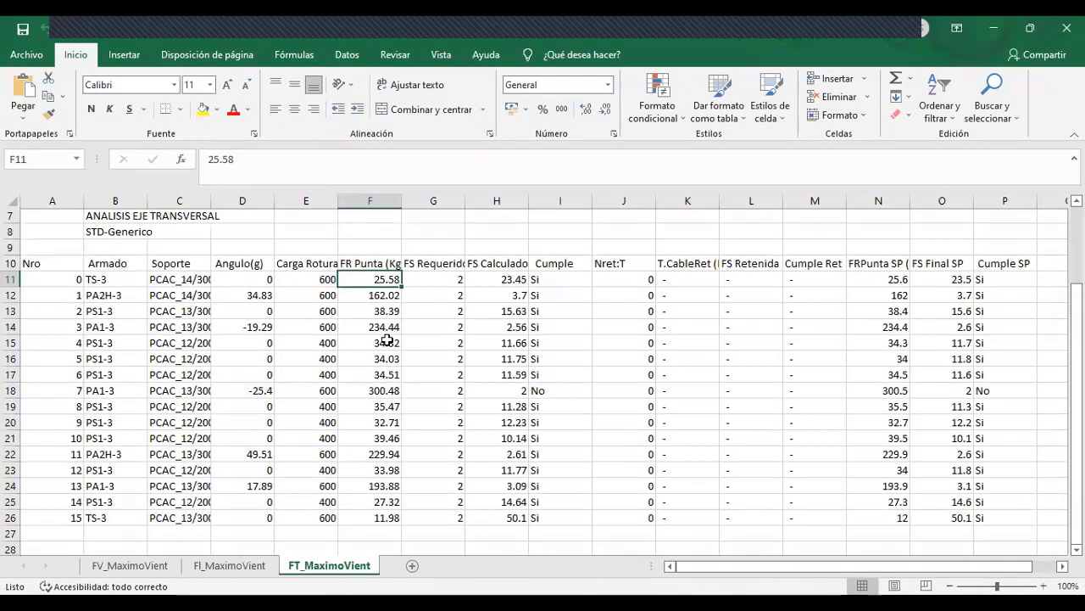
scroll(390, 249, "down", 1)
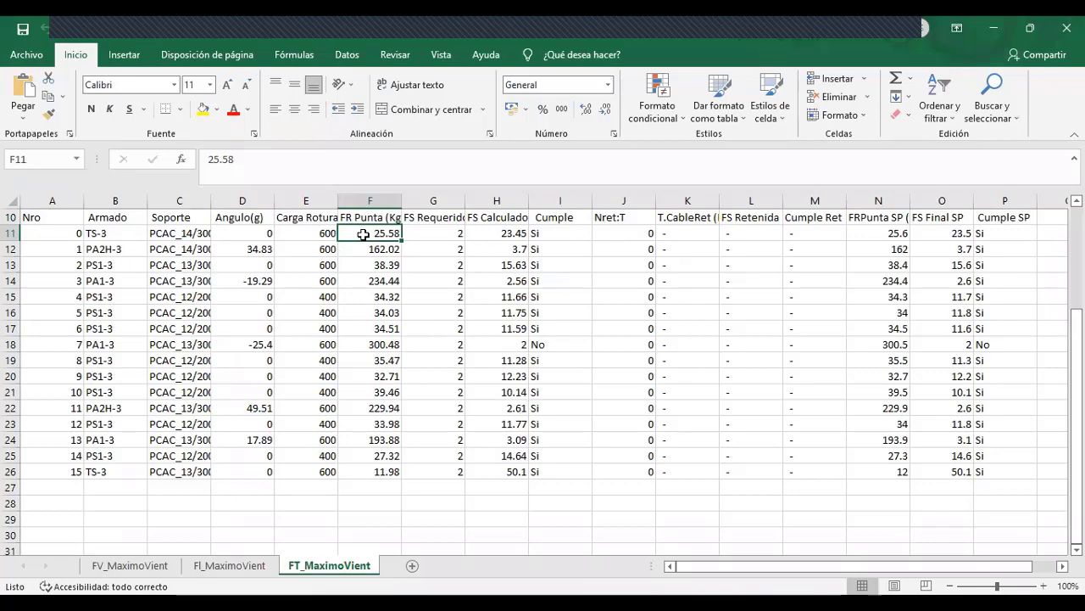
left_click(373, 250)
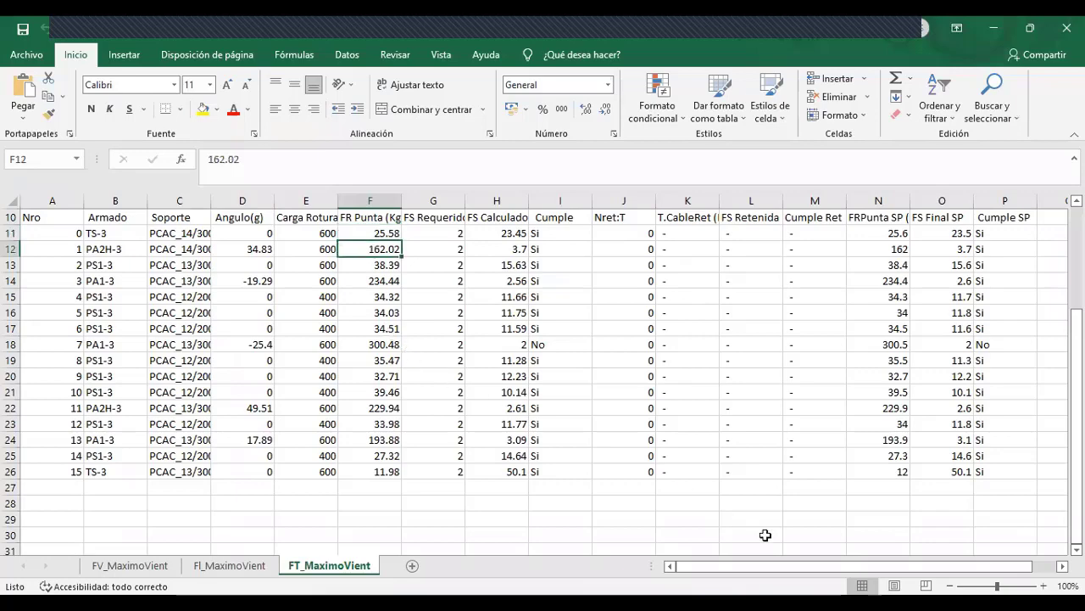
key("alt+Tab")
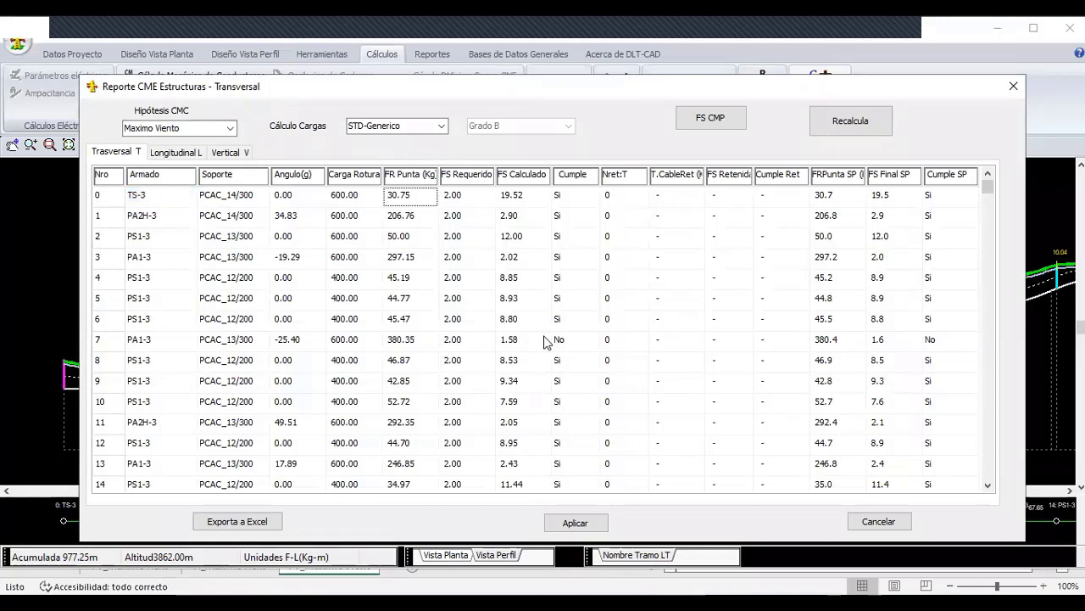
left_click(405, 219)
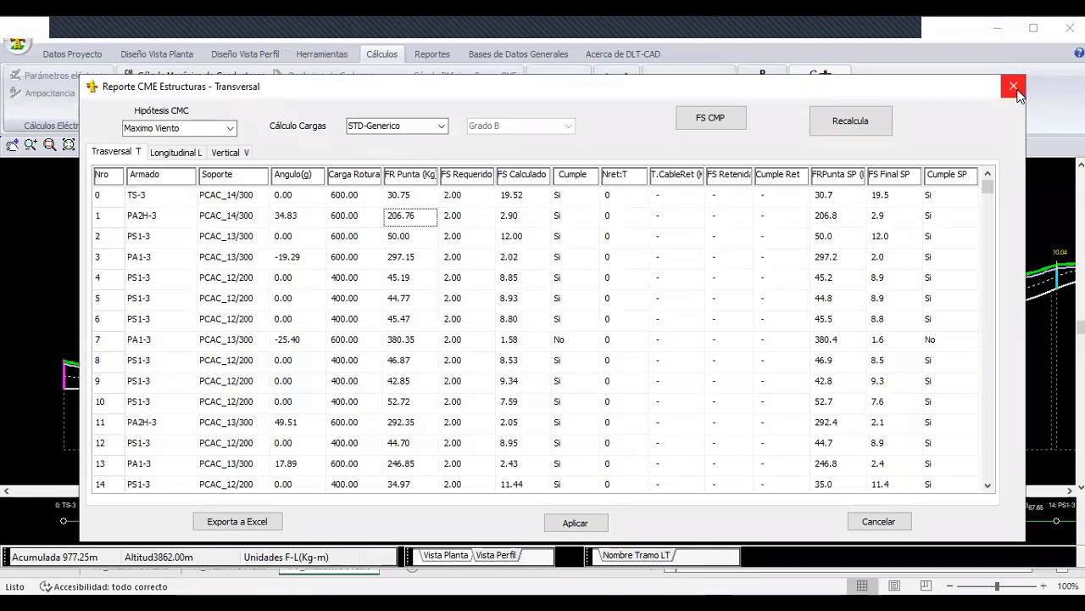
- Open the Ejemplo 1 fibra workbook and check F11/F12 (30.75, 206.76) against the report
left_click(246, 526)
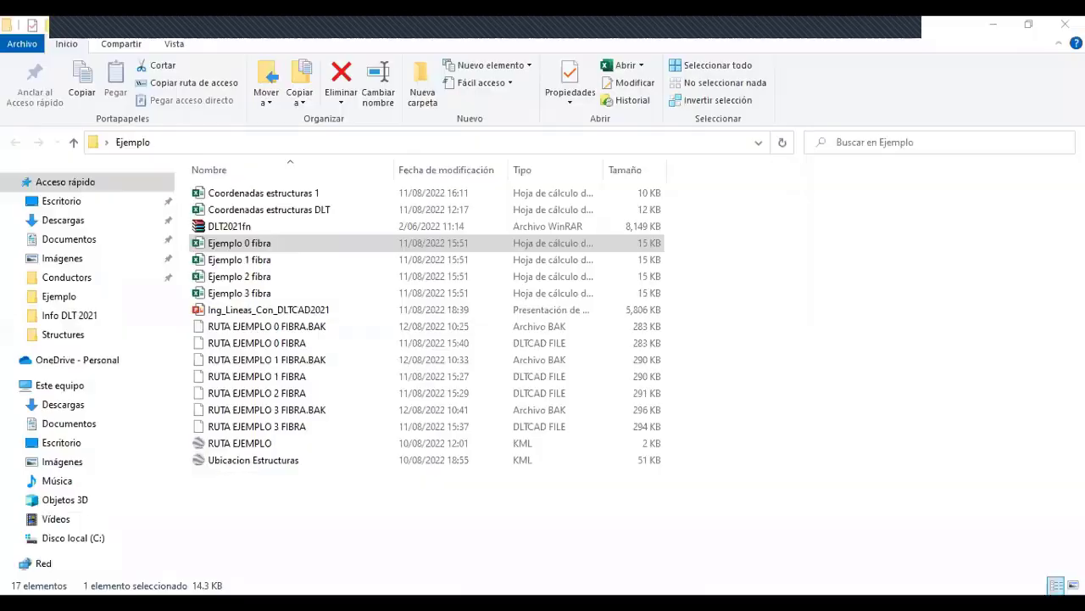
left_click(260, 259)
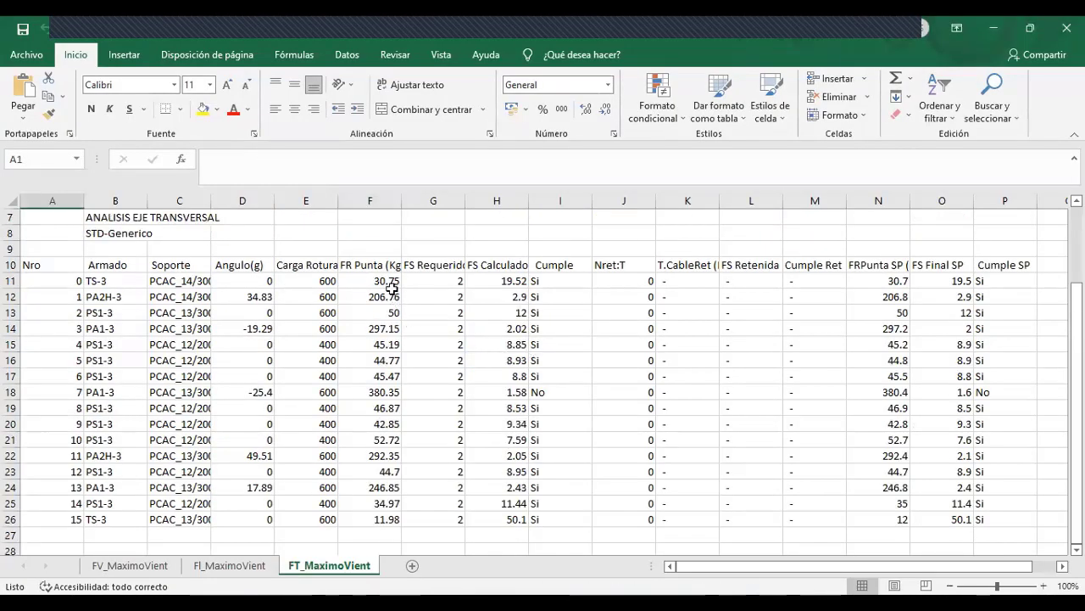
left_click(392, 288)
left_click(390, 297)
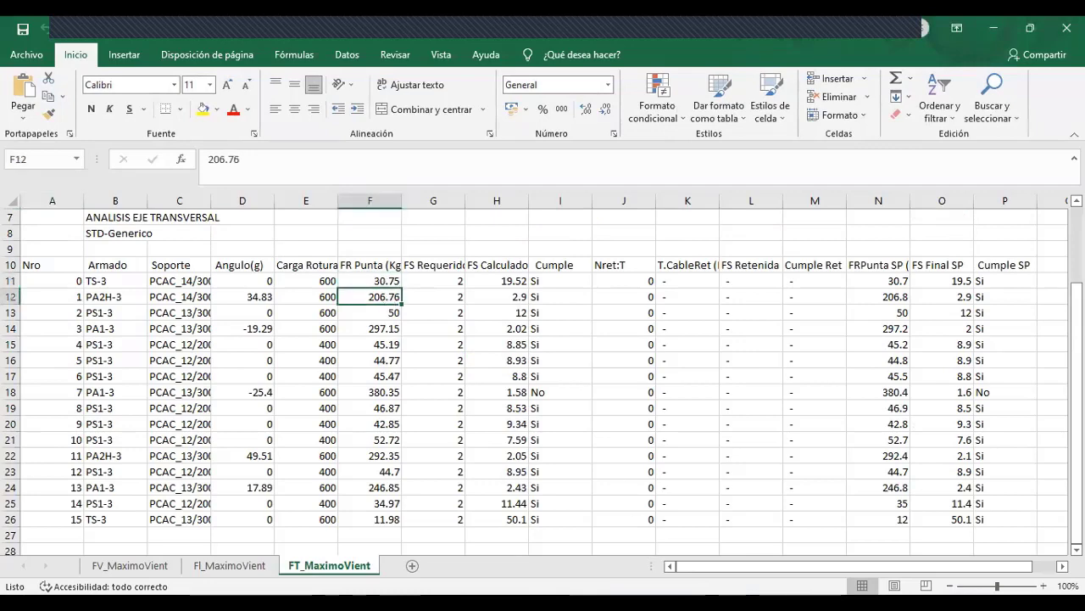
key("alt+Tab")
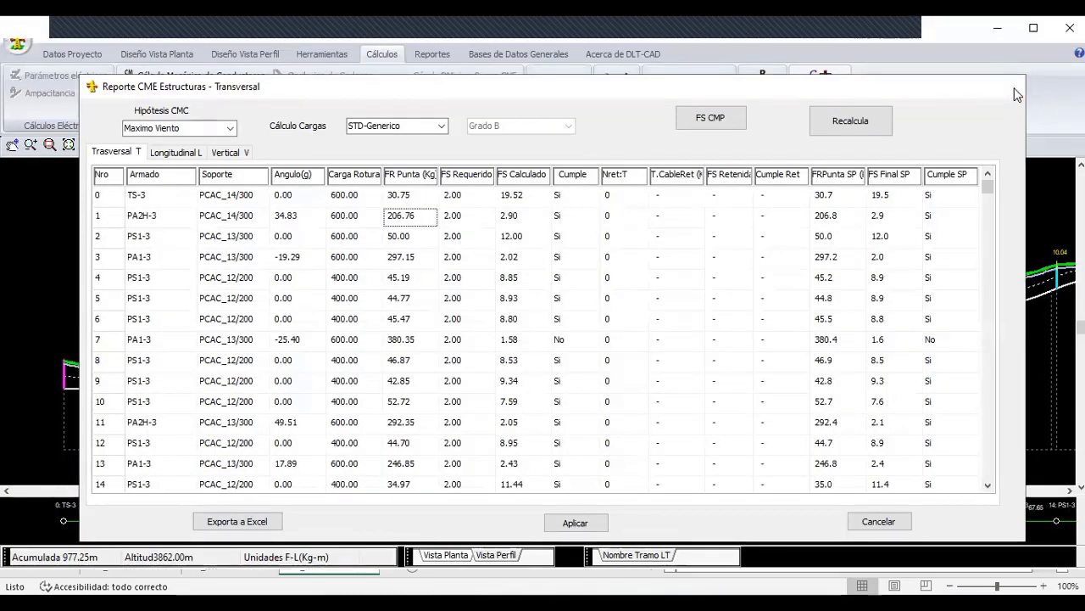
- Close the load report and set C.Secund to 1 Cable Secundario in Configuración General
left_click(1014, 86)
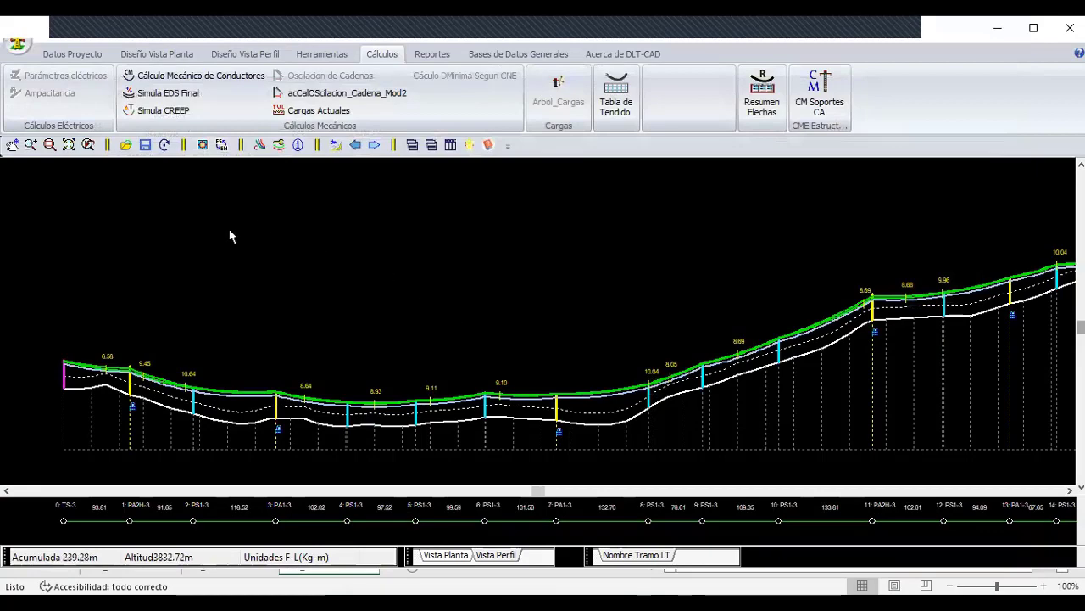
left_click(339, 55)
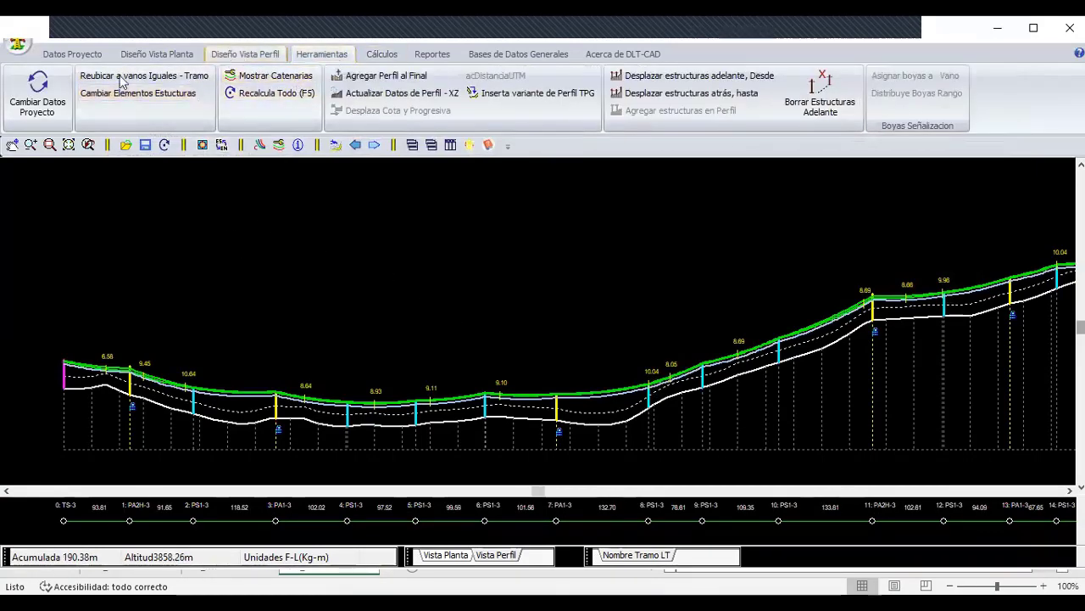
left_click(222, 55)
left_click(36, 100)
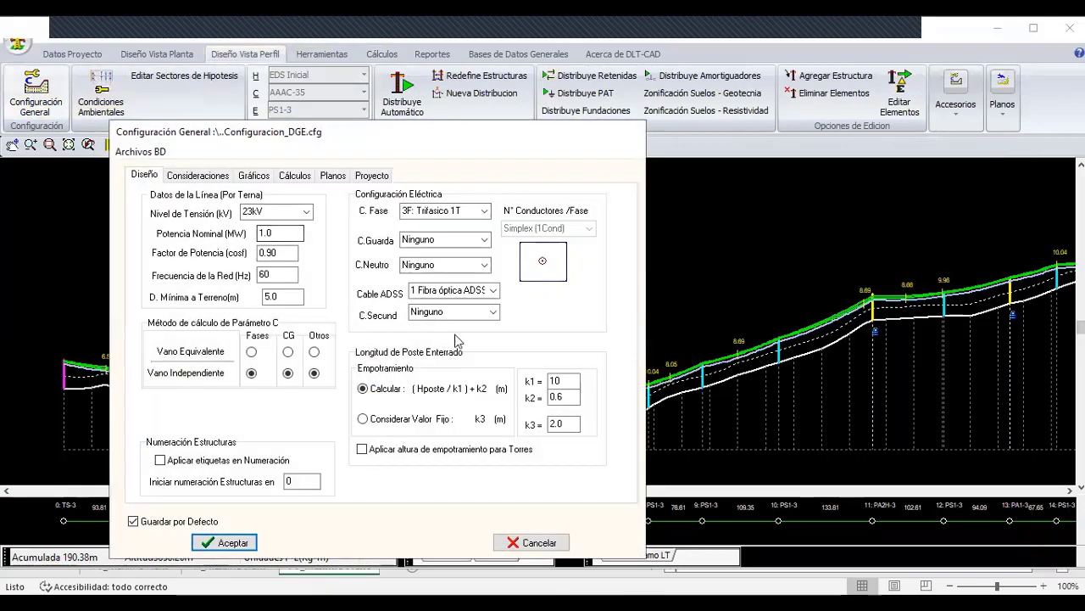
left_click(493, 313)
left_click(448, 324)
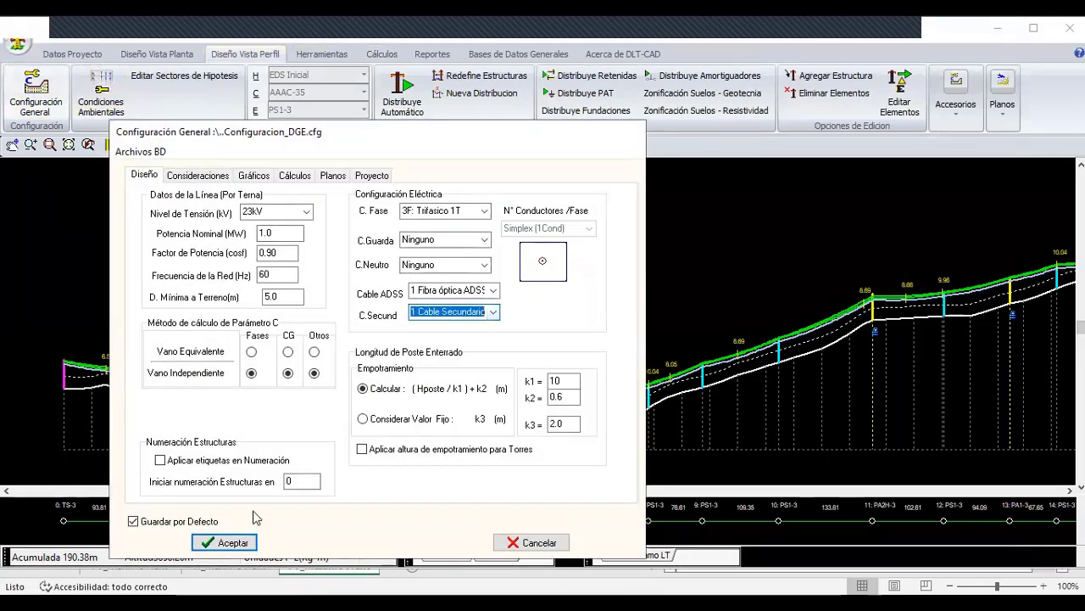
left_click(239, 543)
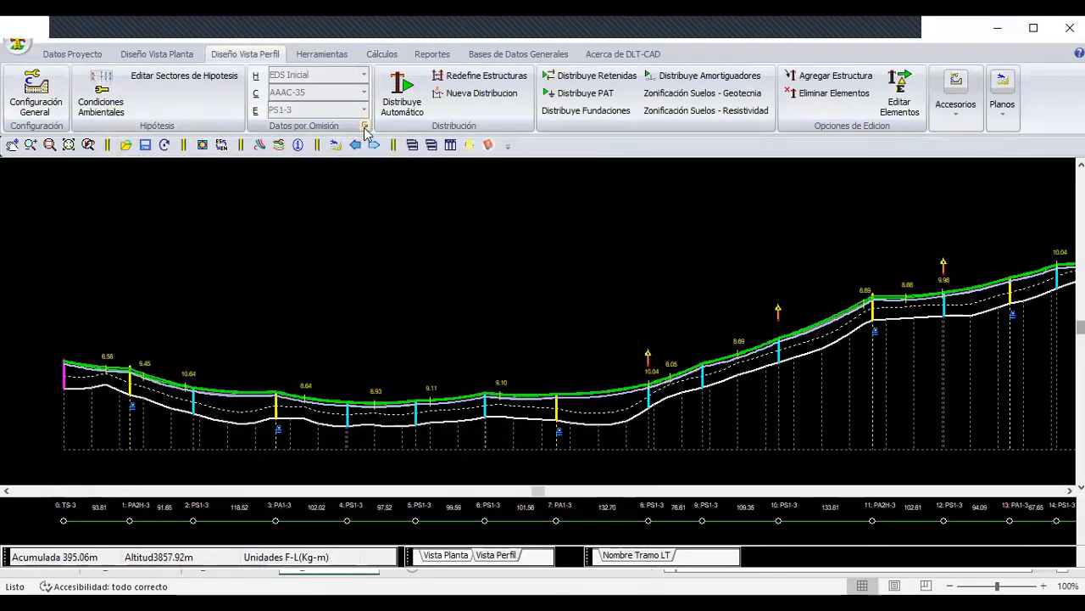
- In Datos por Omisión, set Cond. Otro to 1 Cable Secundario of type Cable ADSS-36
left_click(364, 125)
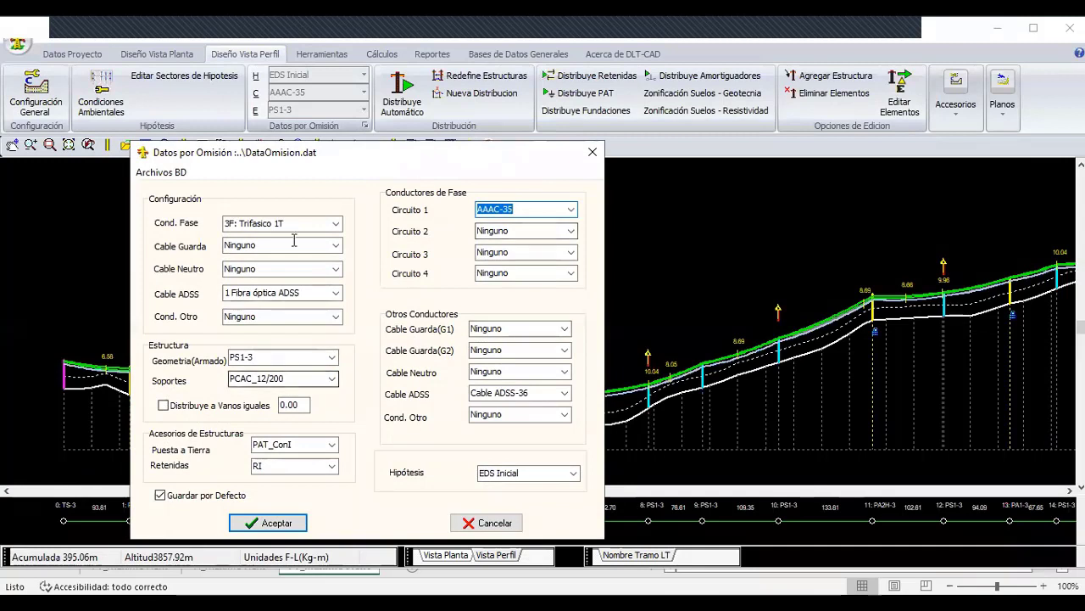
left_click(336, 316)
left_click(289, 342)
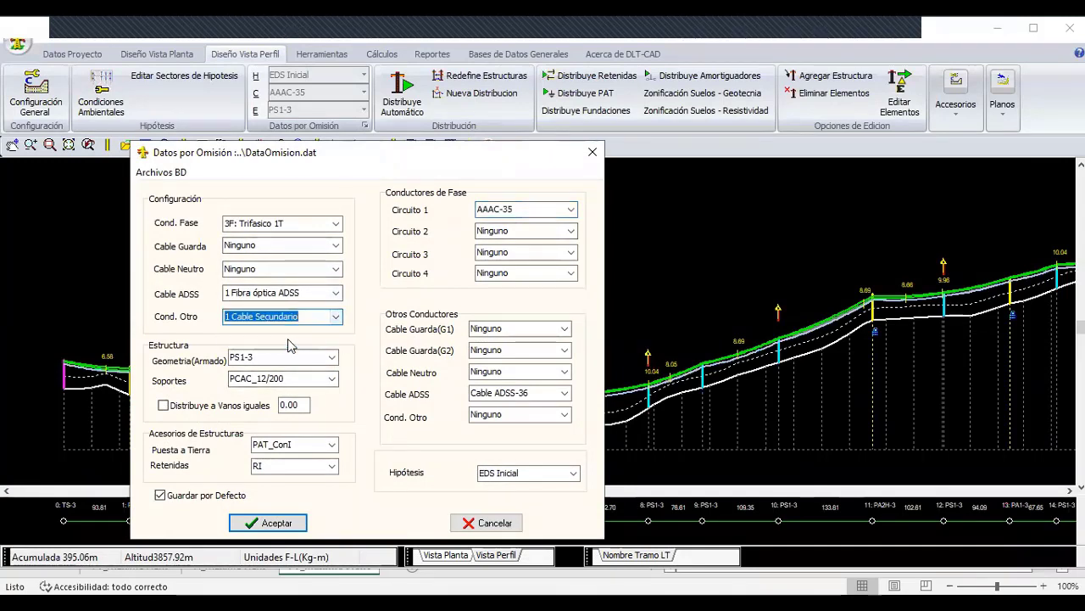
left_click(564, 415)
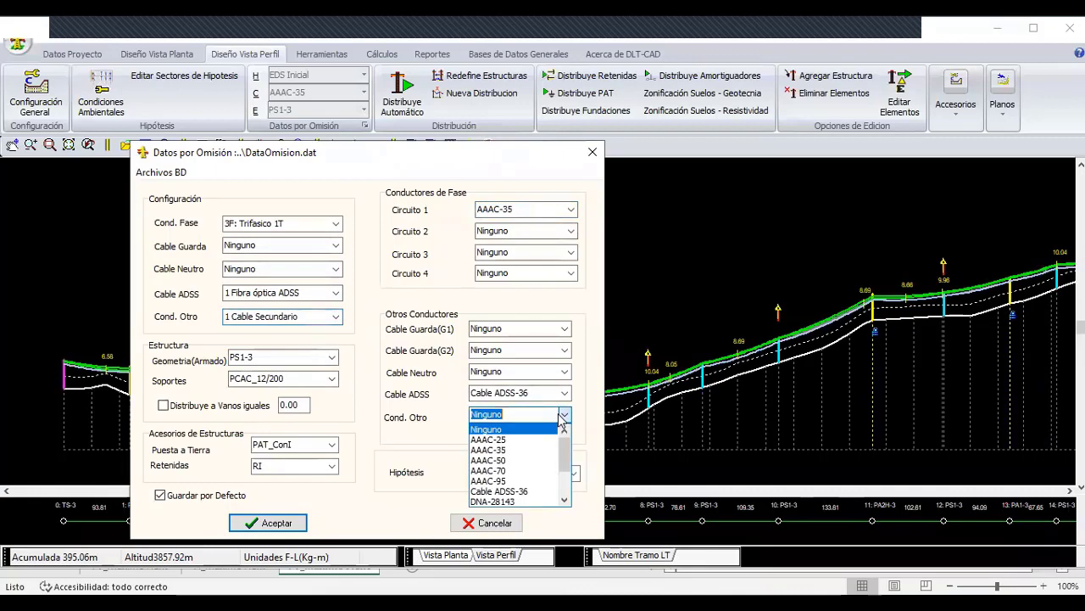
left_click(521, 492)
left_click(276, 522)
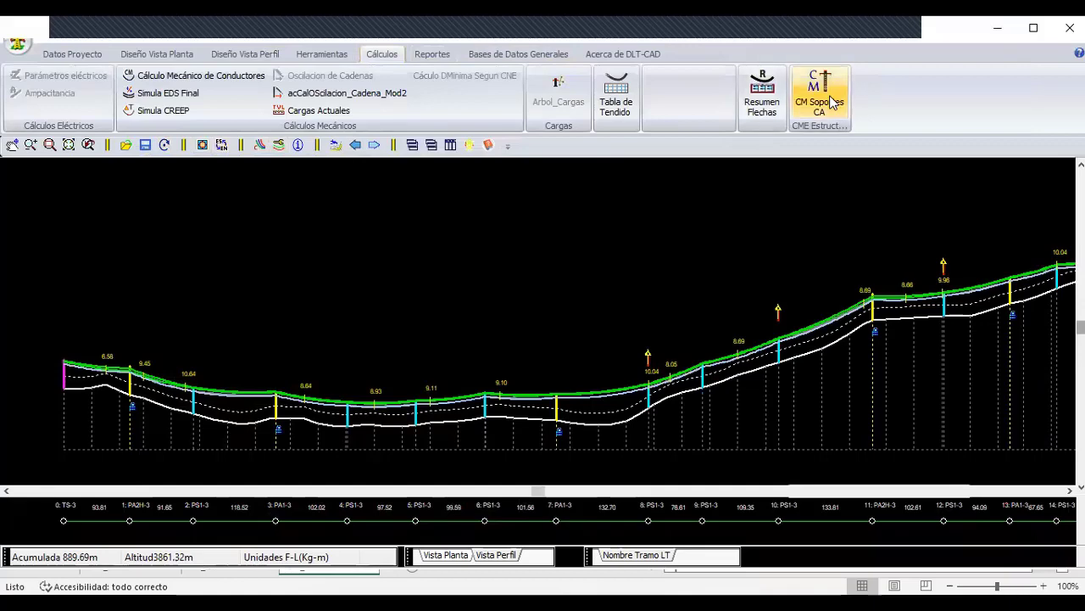
- Recalculate the CM Soportes CA report under Maximo Viento (33.43 at structure 0), then close it
left_click(830, 102)
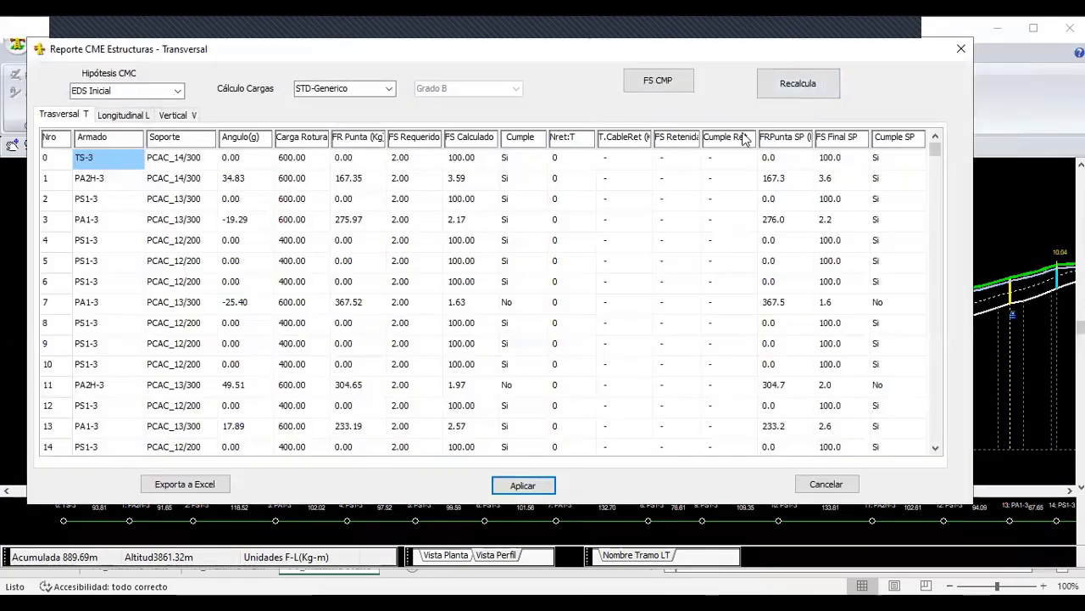
left_click(169, 93)
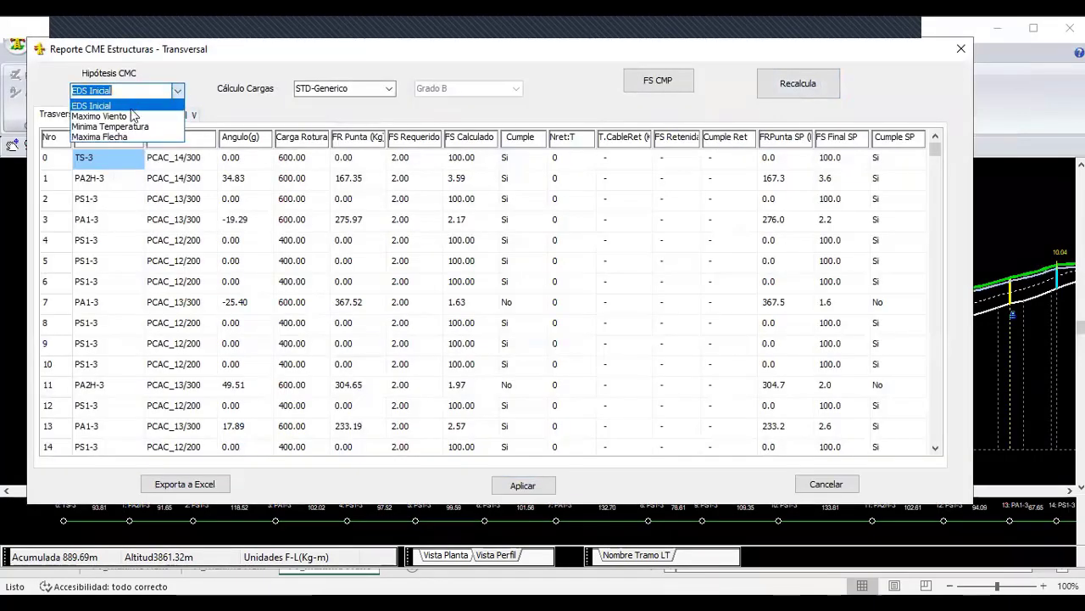
left_click(131, 111)
left_click(788, 88)
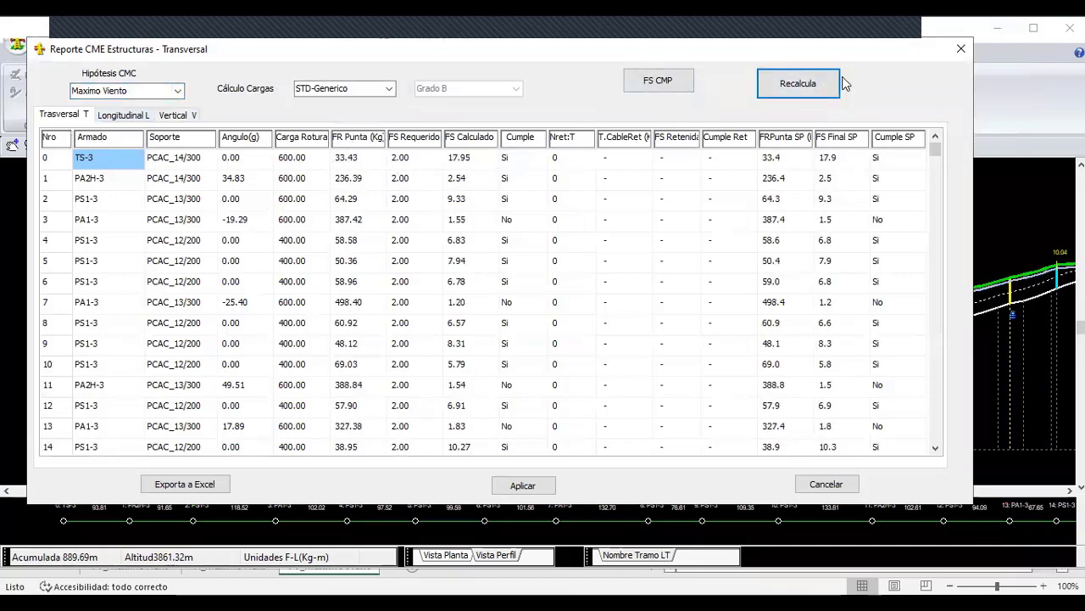
left_click(962, 51)
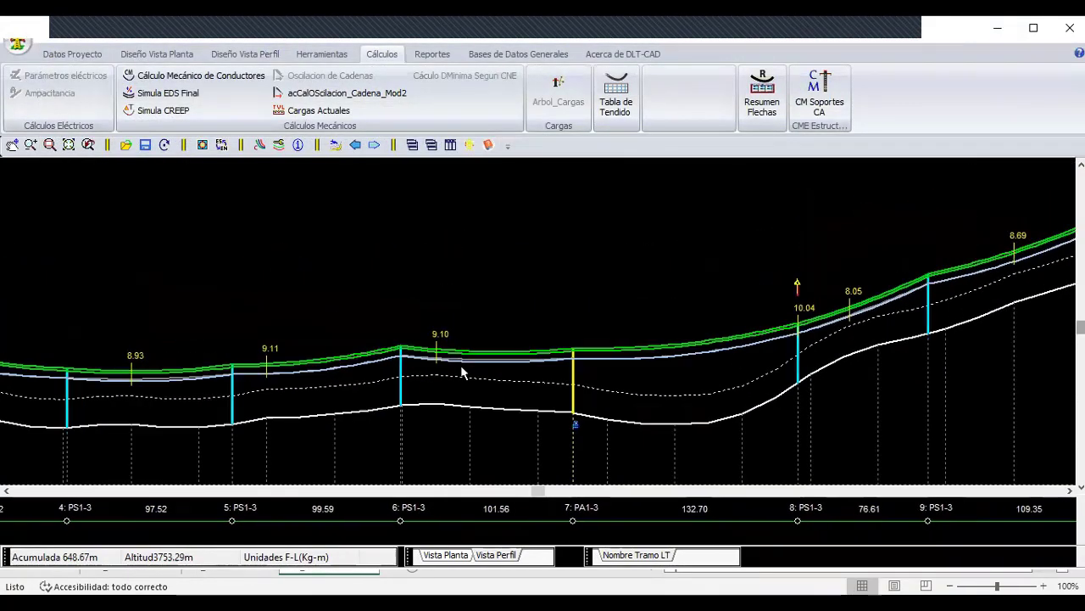
- Give span 6–7's Cond. Otro a new conductor type and apply the catenary change
double_click(485, 316)
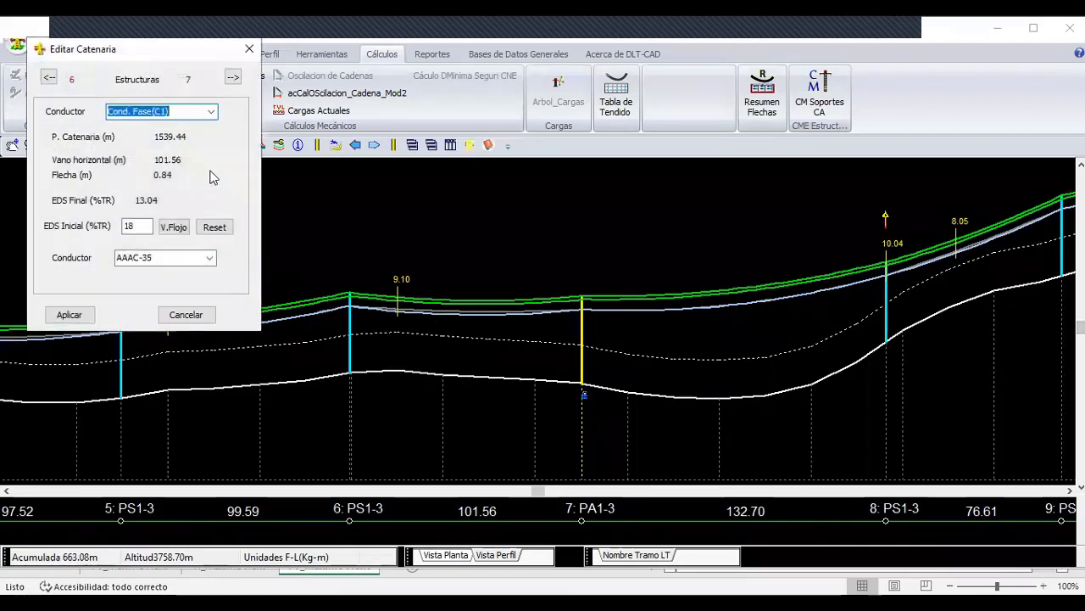
left_click(204, 116)
left_click(174, 146)
left_click(204, 258)
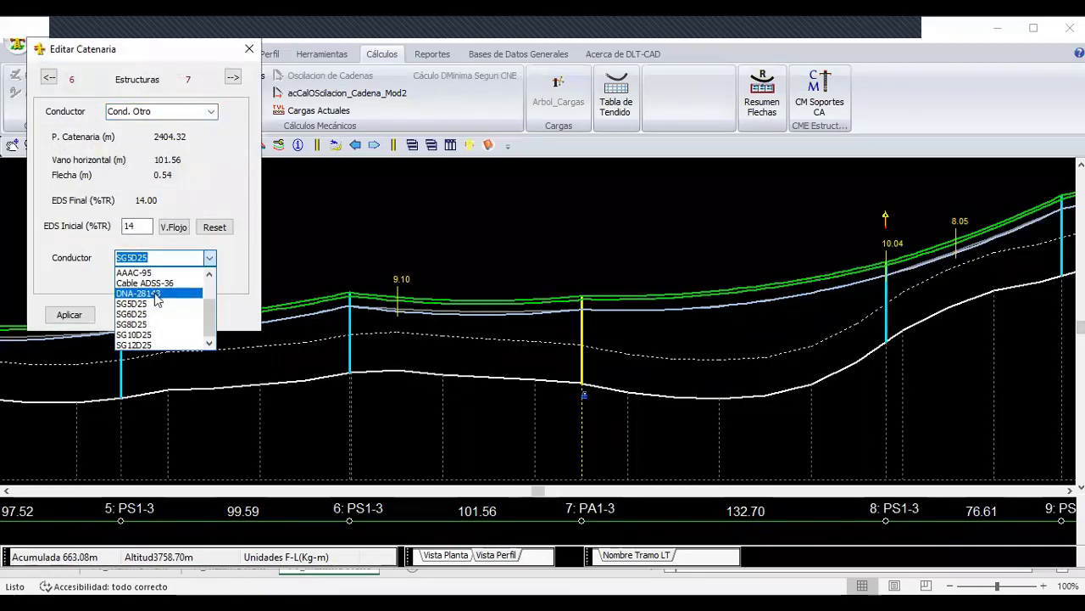
left_click(160, 285)
left_click(70, 314)
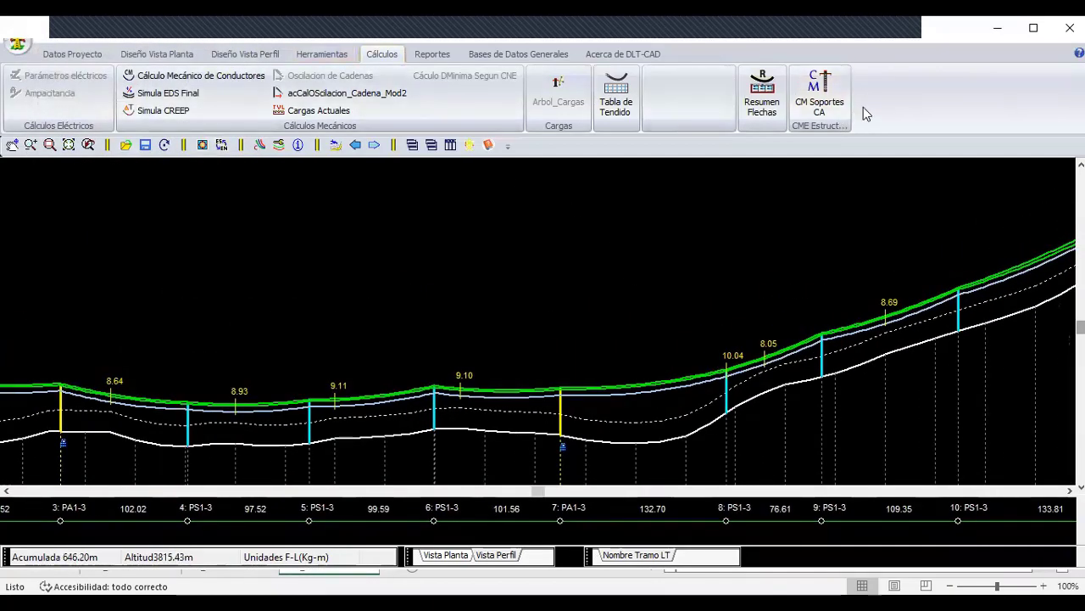
- Recalculate CM Soportes CA under Maximo Viento (35.91 at structure 0) and bring up Ejemplo 1 fibra
left_click(816, 95)
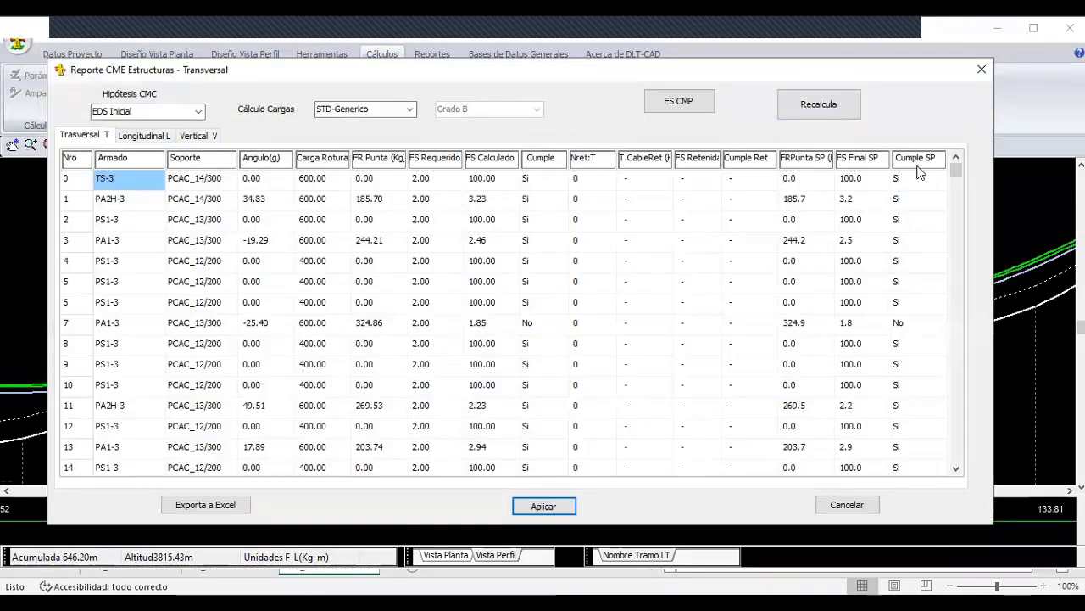
left_click(195, 112)
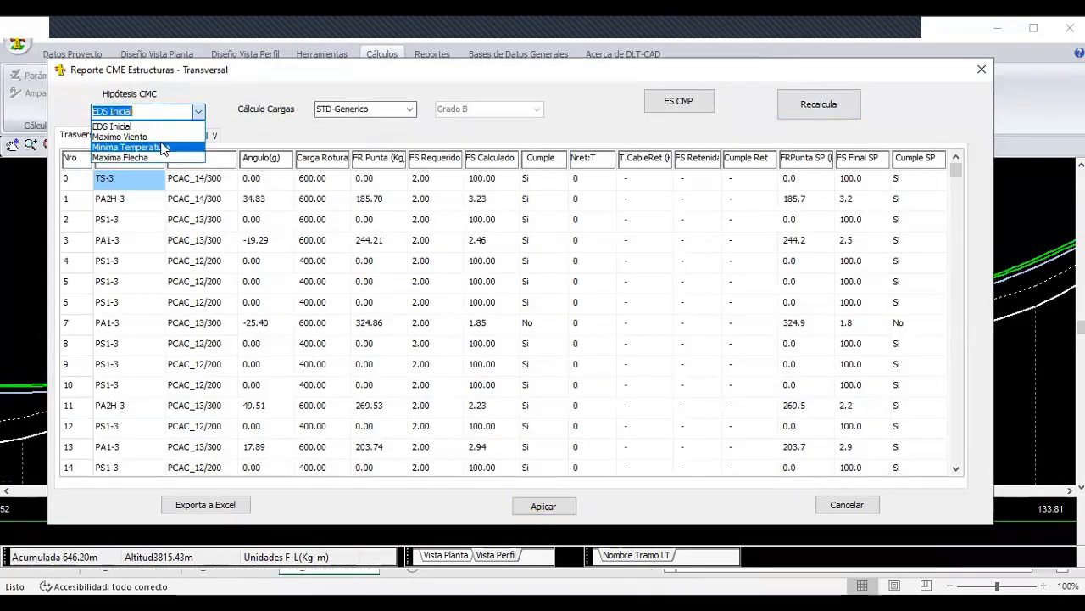
left_click(161, 137)
left_click(812, 103)
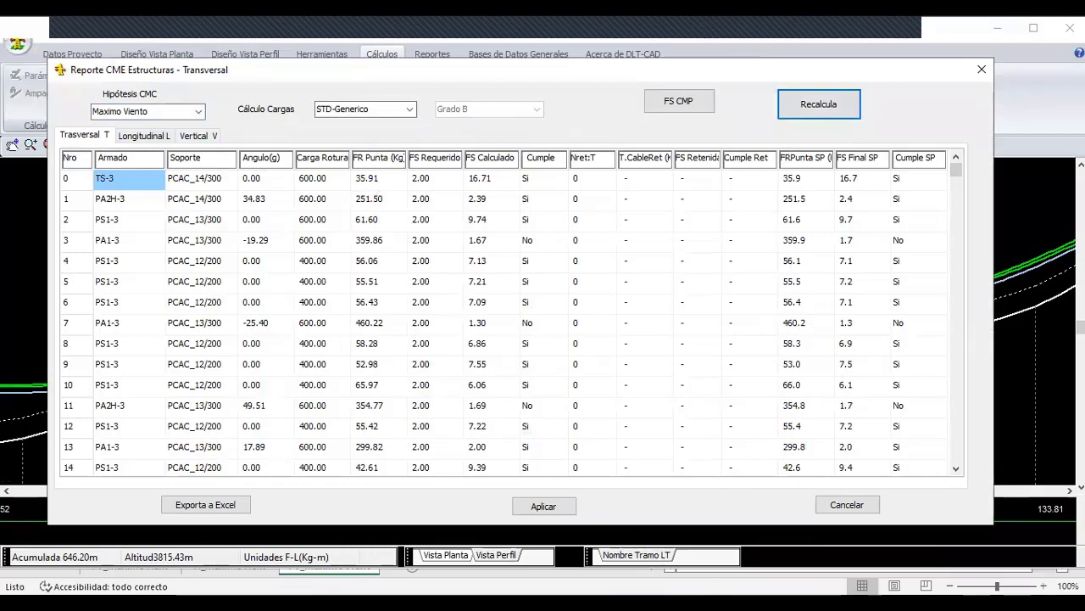
left_click(723, 593)
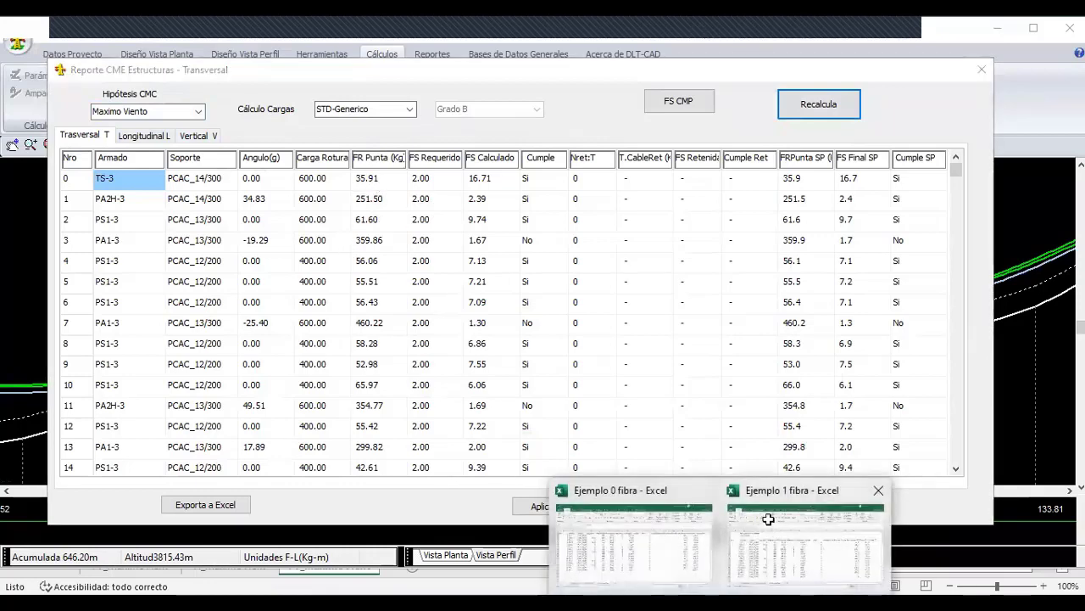
left_click(767, 530)
- Compare cell F11 with the report, then open the Ejemplo 2 fibra workbook
left_click(386, 287)
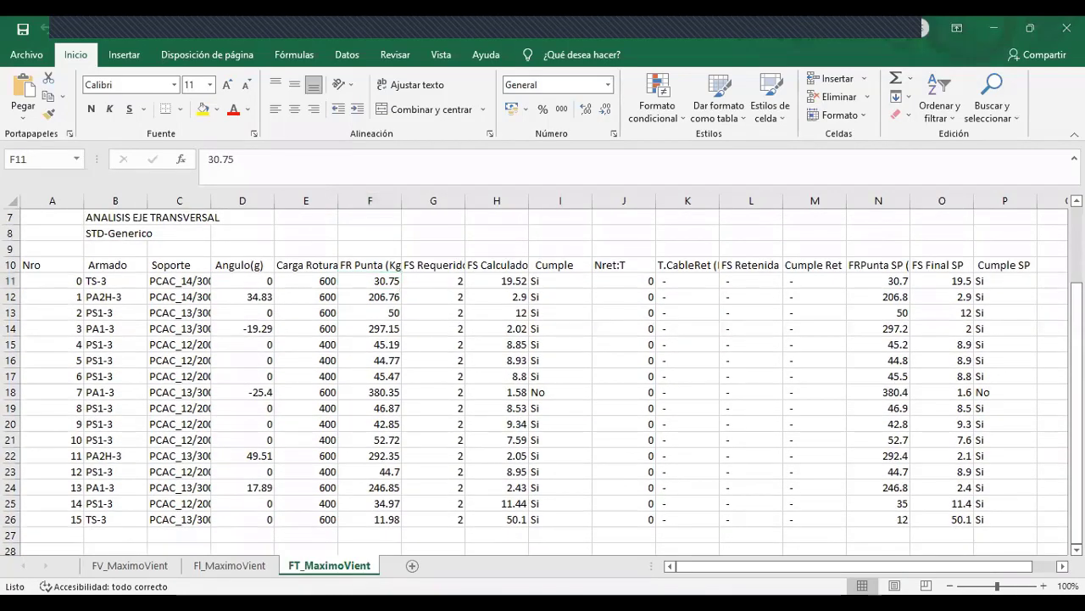
key("alt+Tab")
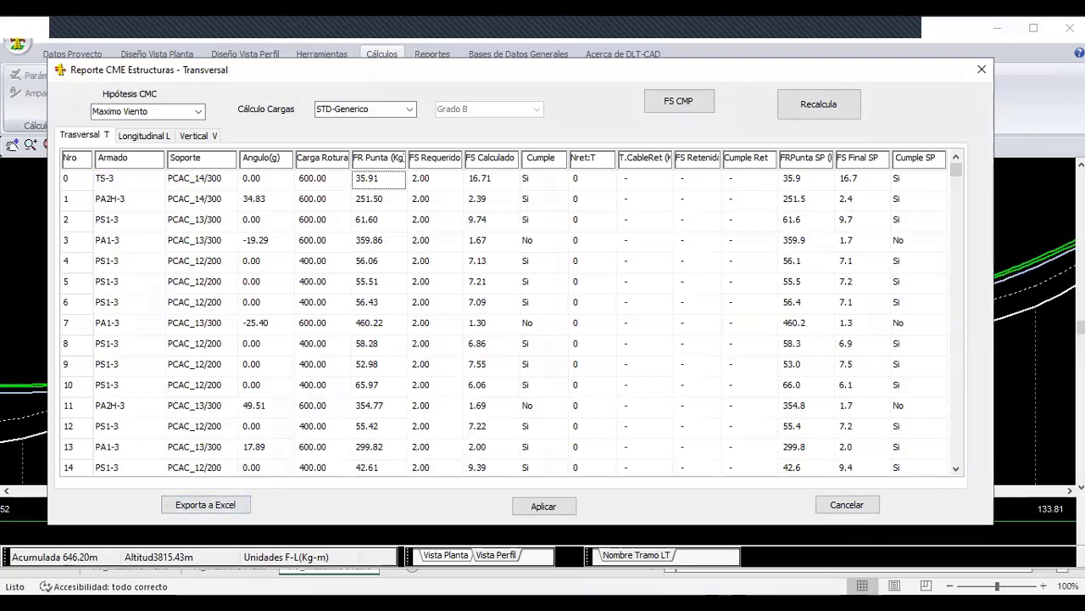
key("alt+Tab")
left_click(280, 278)
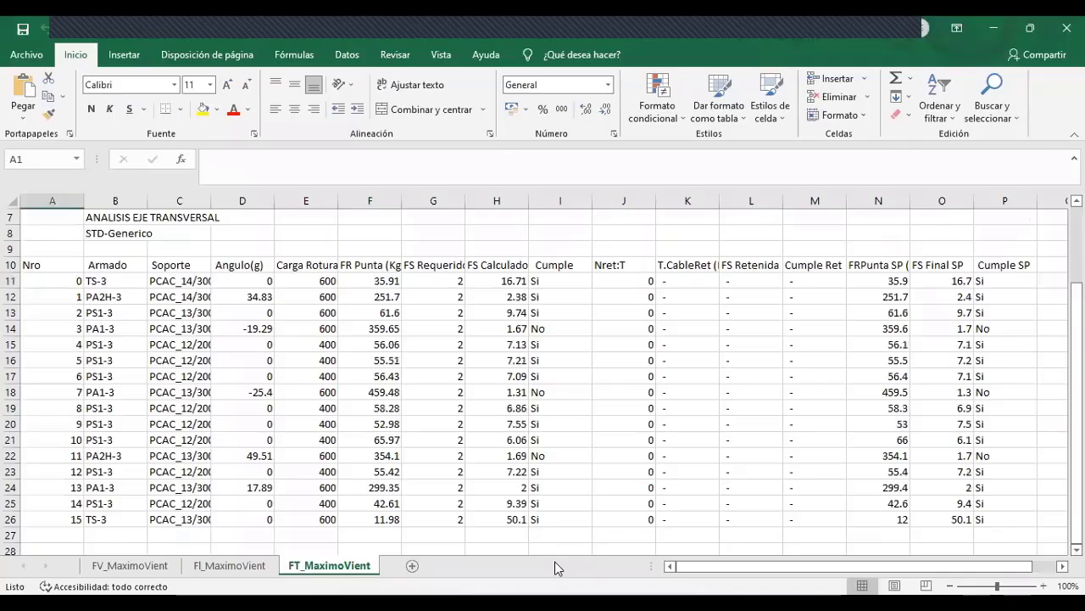
- Confirm F11/F12 values 35.91 and 251.7 match the report, then close the report
left_click(378, 285)
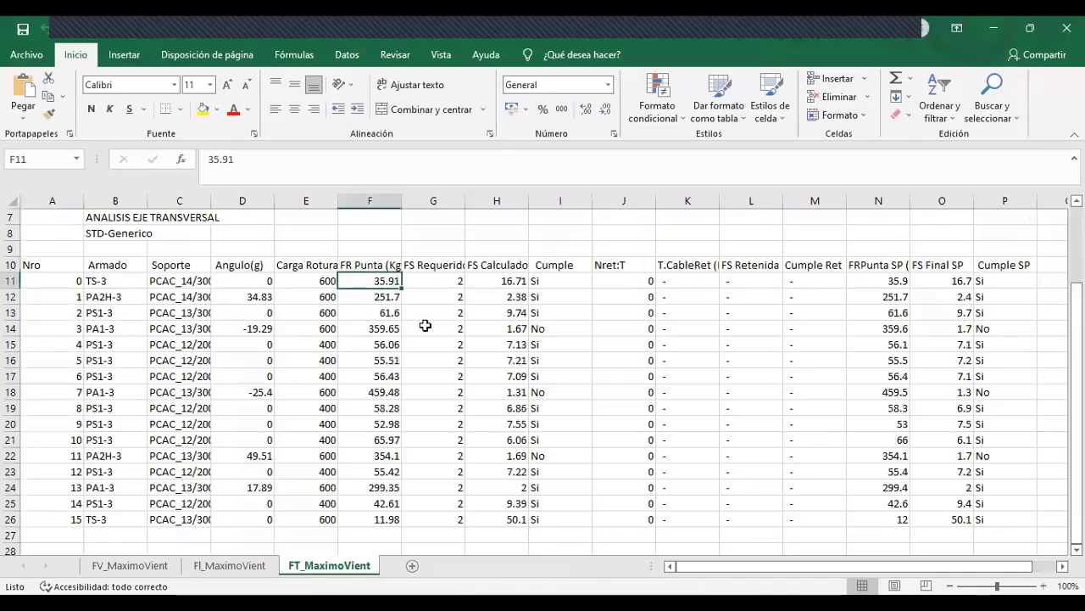
left_click(384, 301)
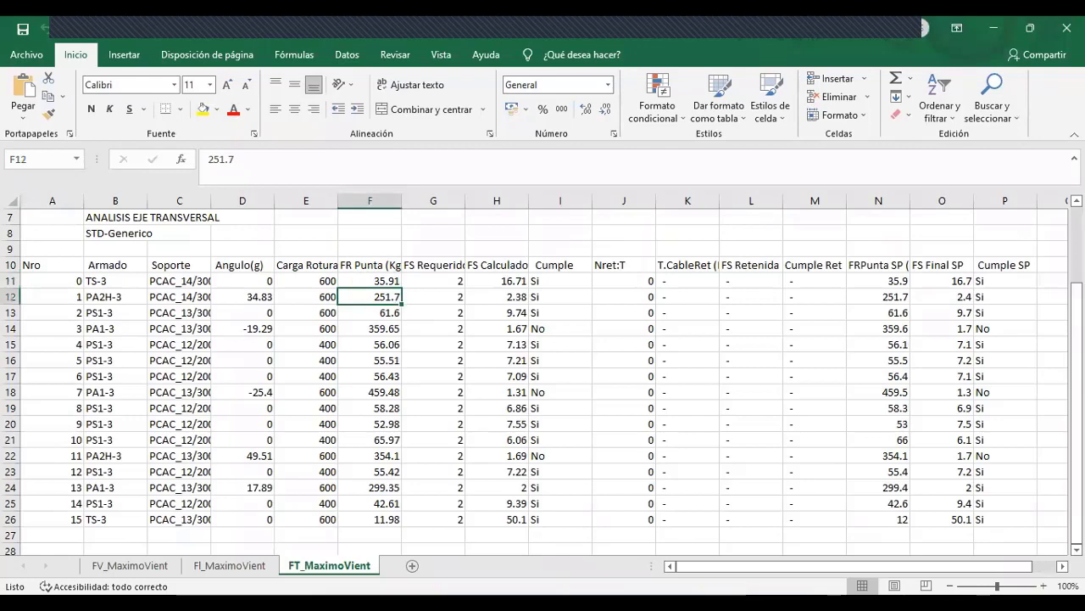
key("alt+Tab")
left_click(368, 209)
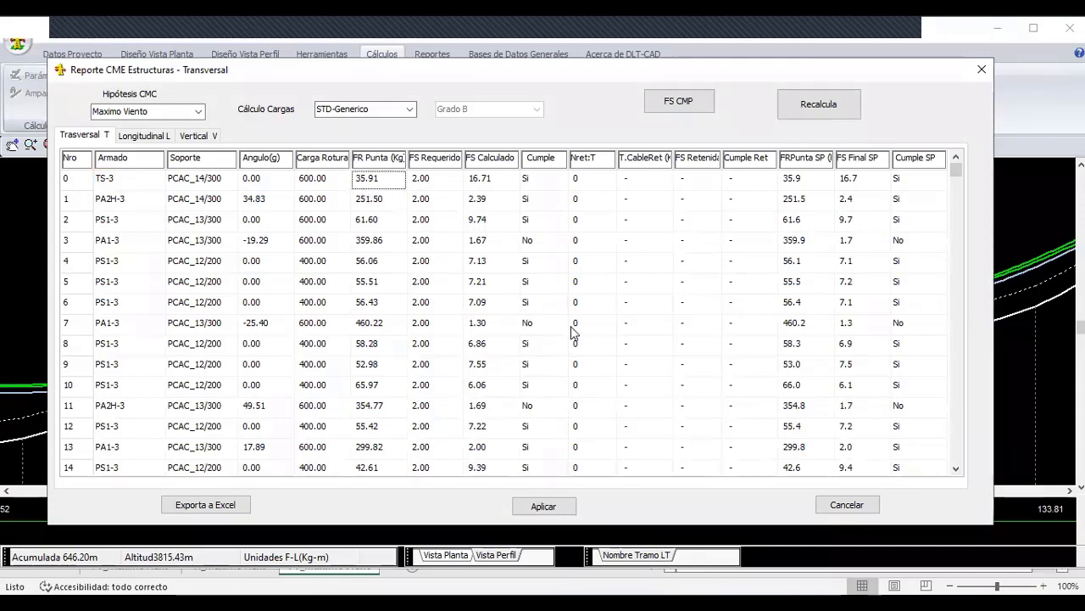
left_click(981, 72)
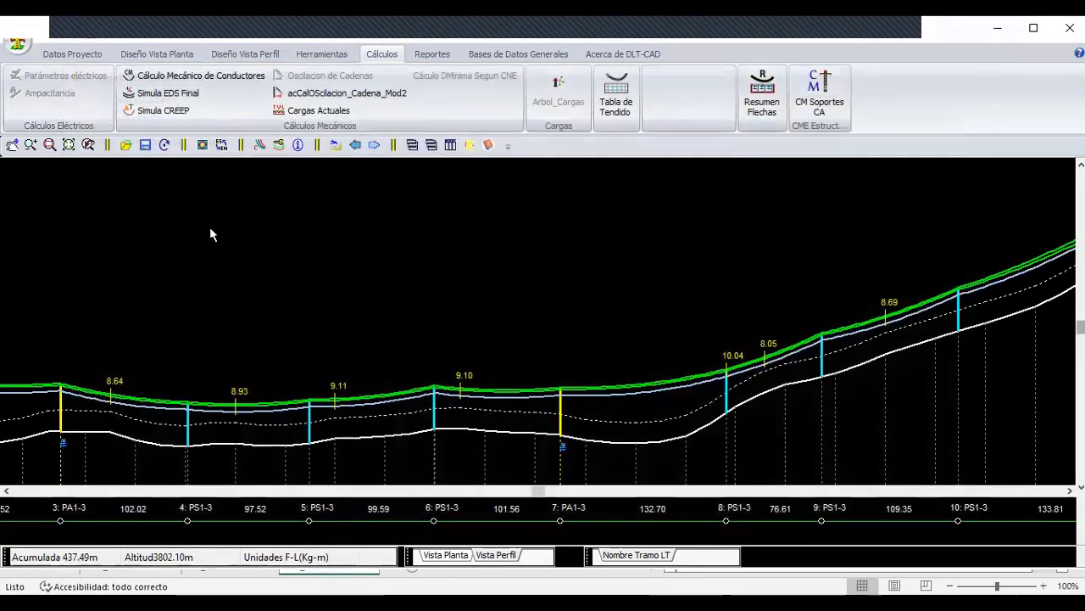
- Set C.Neutro to 1 Cable Neutro in Configuración General, then open Datos por Omisión
scroll(297, 326, "down", 2)
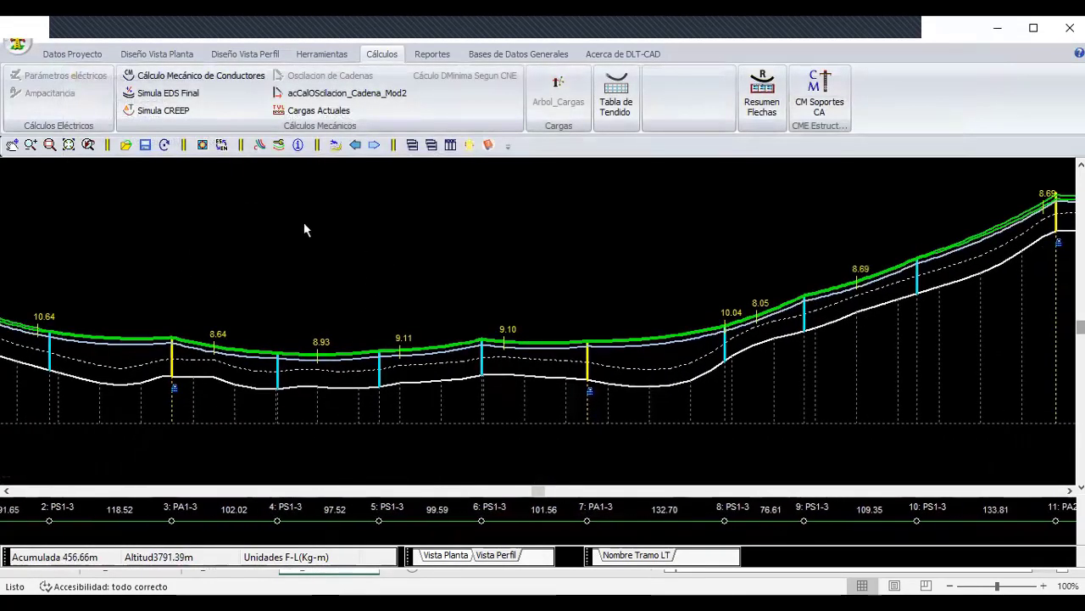
left_click(184, 54)
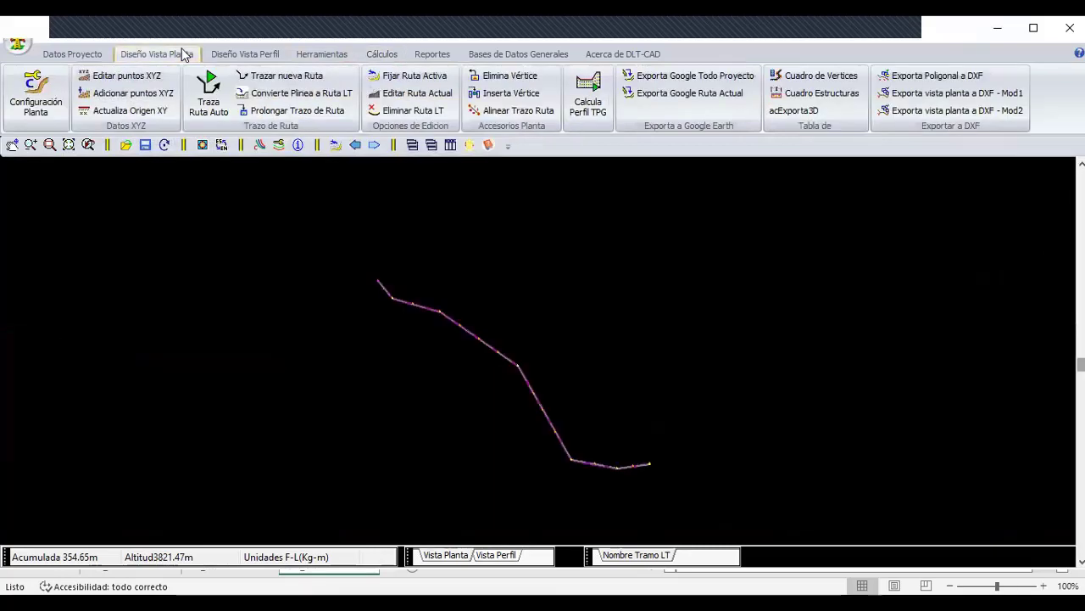
left_click(251, 54)
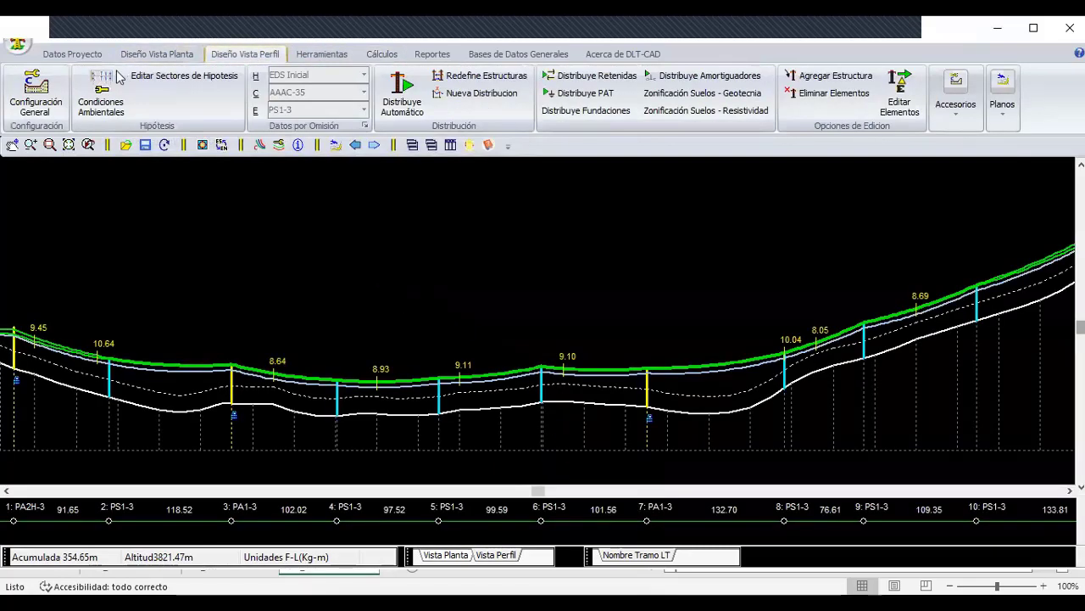
left_click(36, 89)
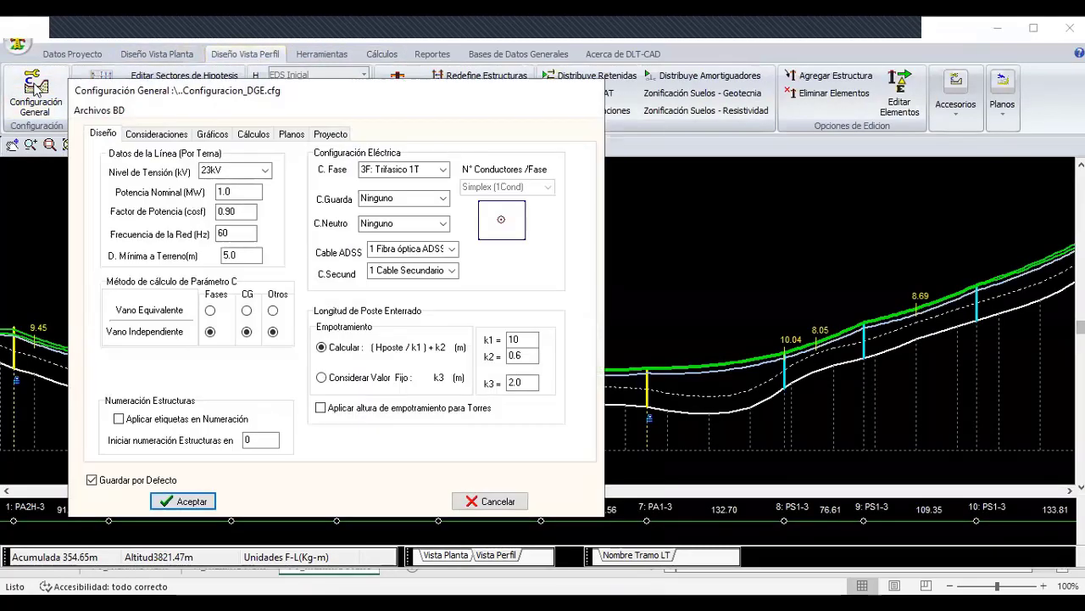
left_click(404, 223)
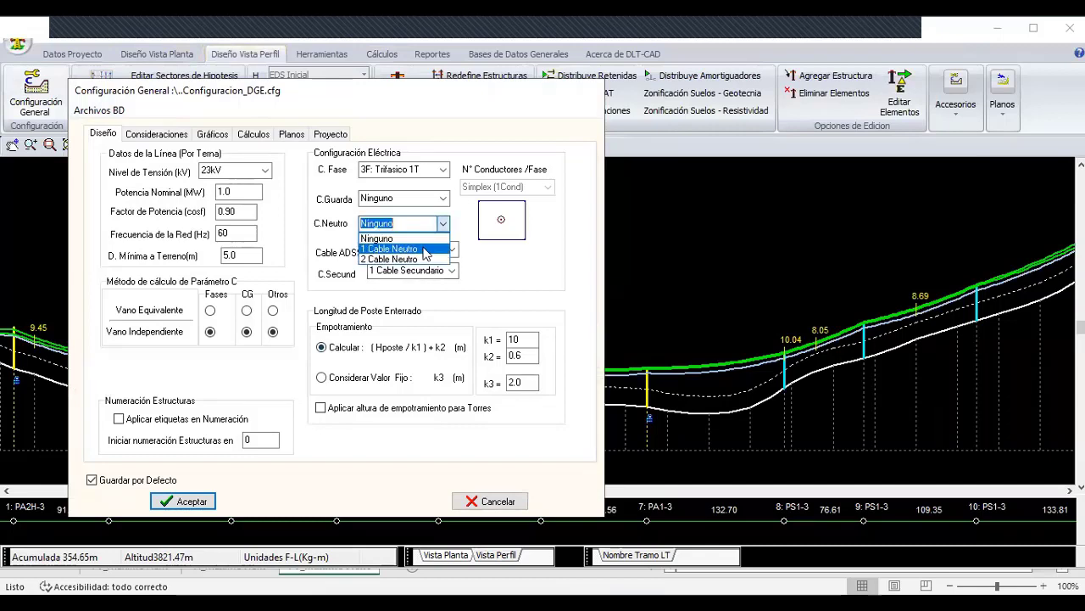
left_click(421, 249)
left_click(185, 501)
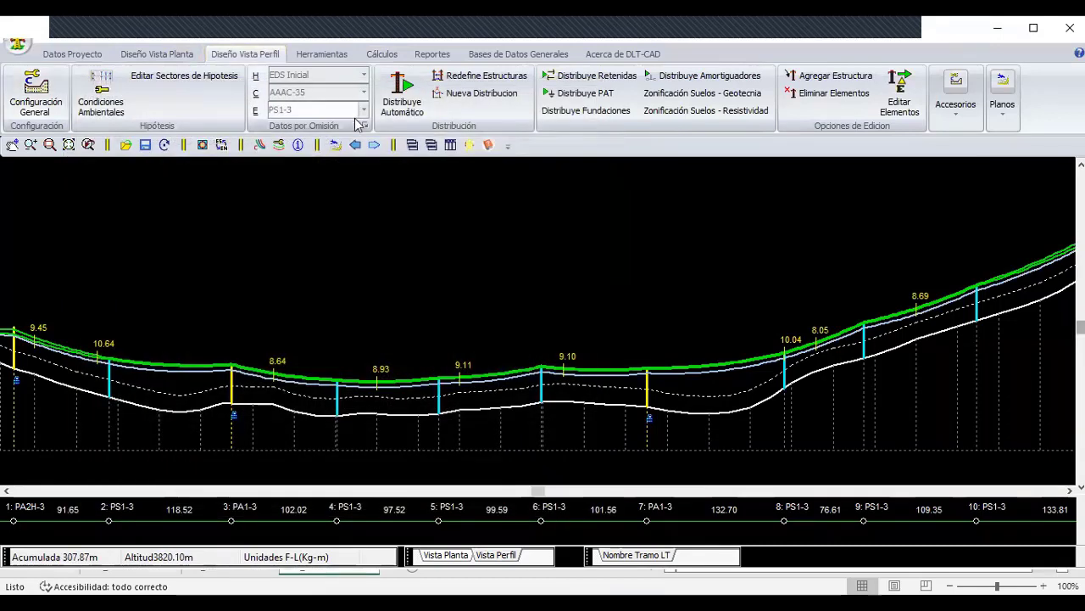
left_click(364, 127)
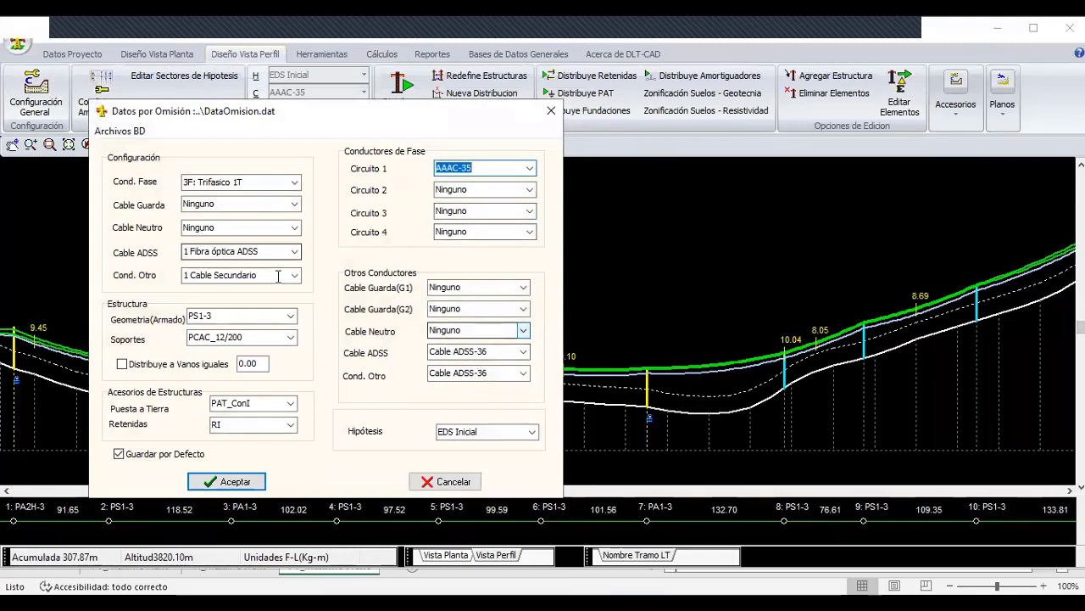
- Set the default neutral to 1 Cable Neutro of type Cable ADSS-36 and accept
left_click(291, 227)
left_click(261, 252)
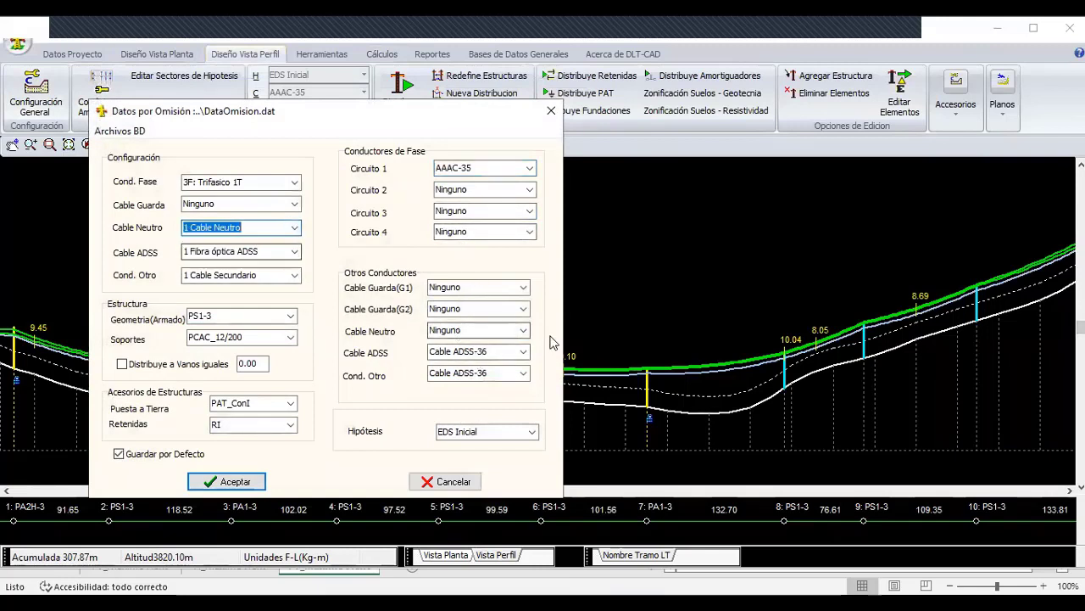
left_click(513, 335)
left_click(458, 407)
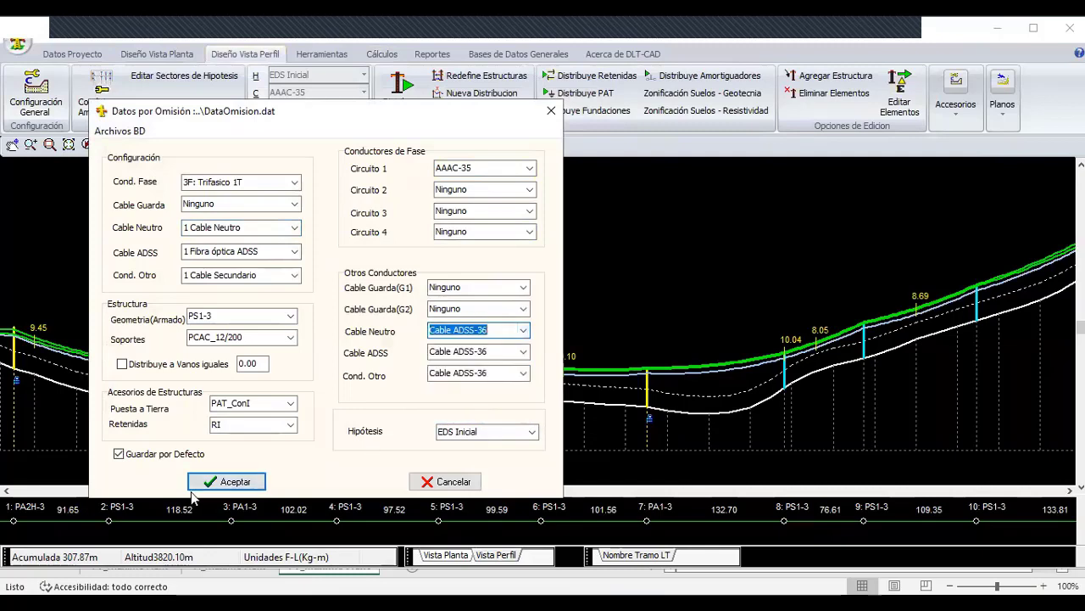
left_click(226, 480)
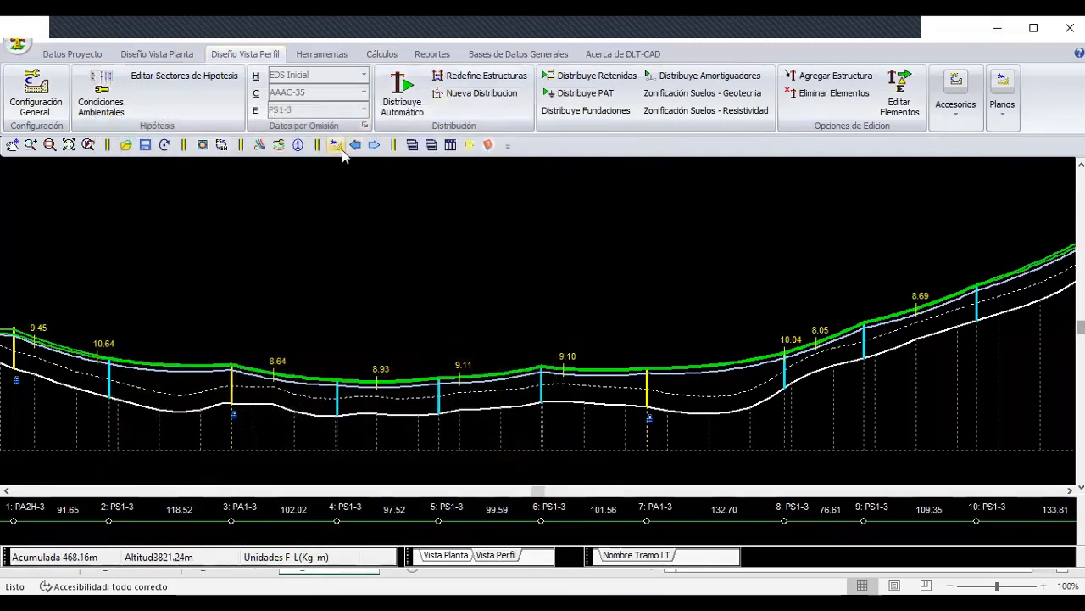
- Apply the Mostrar Catenarias settings and open the catenary editor for span 5–6
left_click(280, 146)
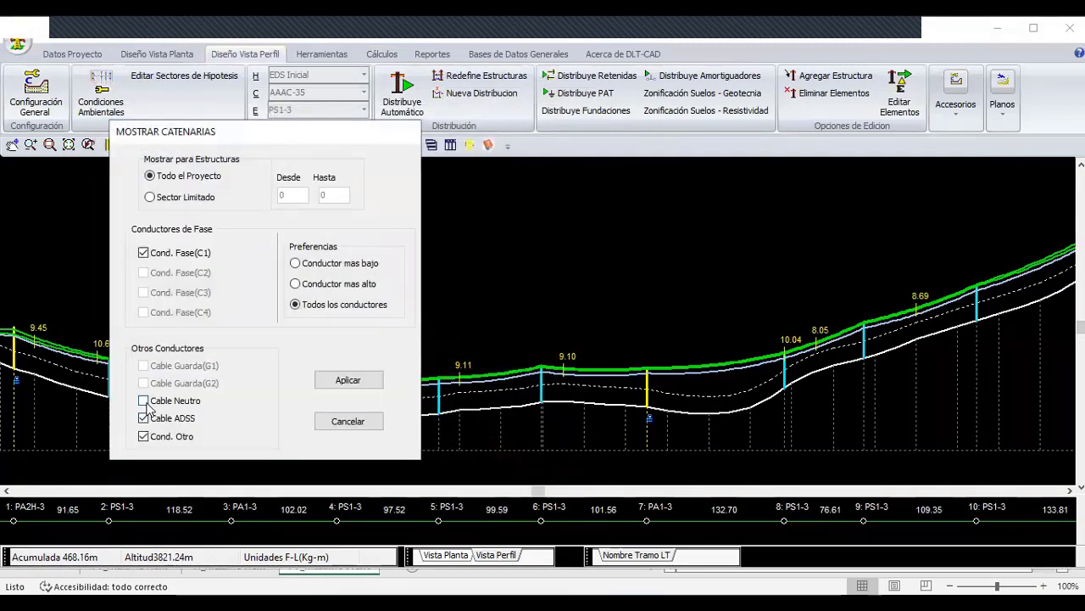
left_click(363, 381)
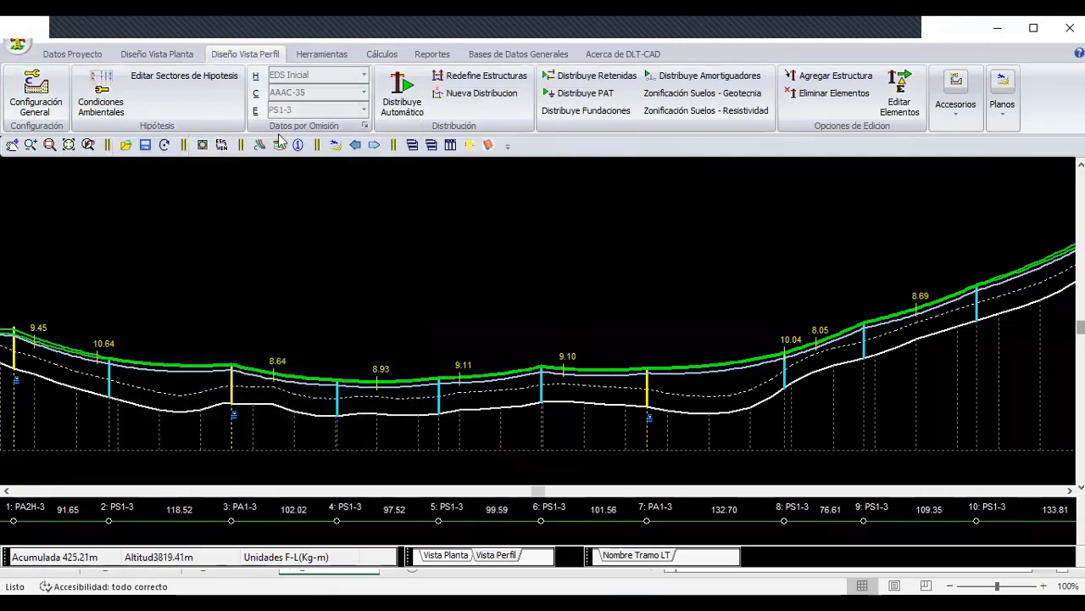
left_click(337, 147)
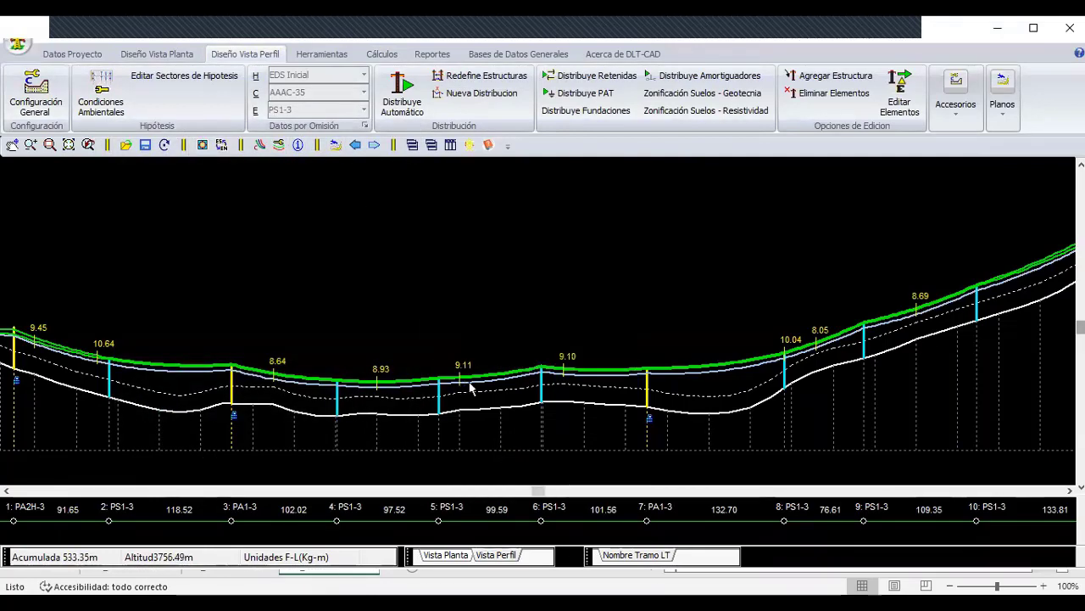
left_click(490, 374)
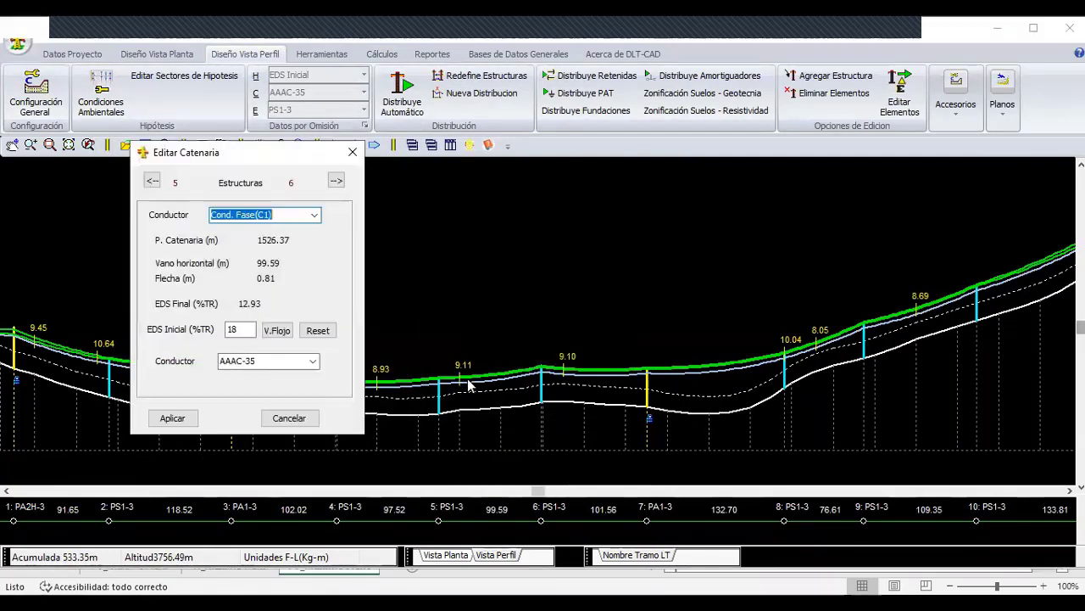
- Set span 5–6's Cable Neutro catenary conductor to Cable ADSS-36
left_click(312, 361)
left_click(313, 215)
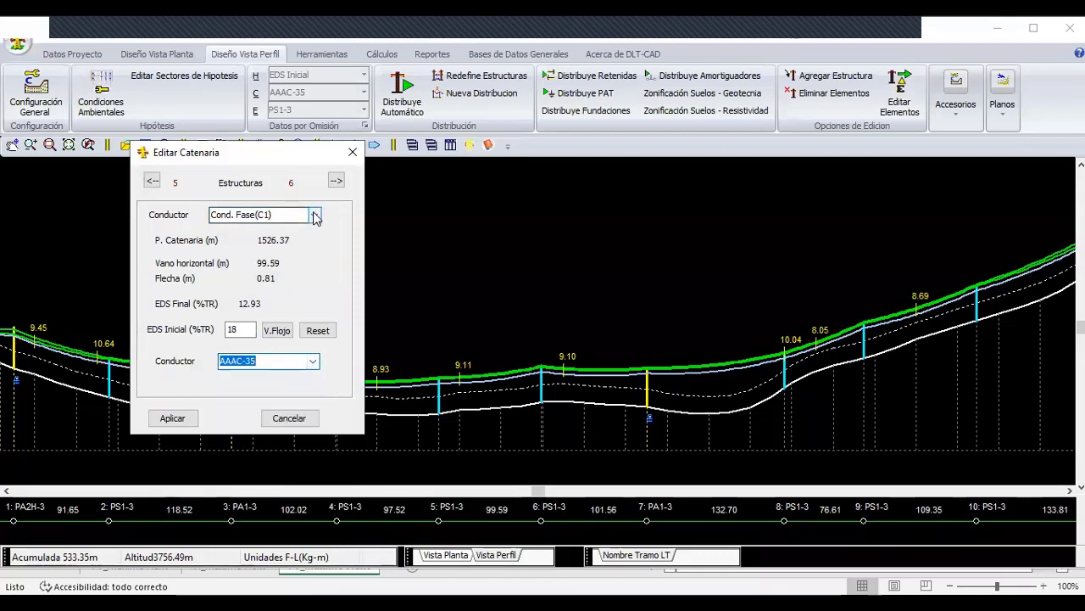
left_click(313, 214)
left_click(251, 240)
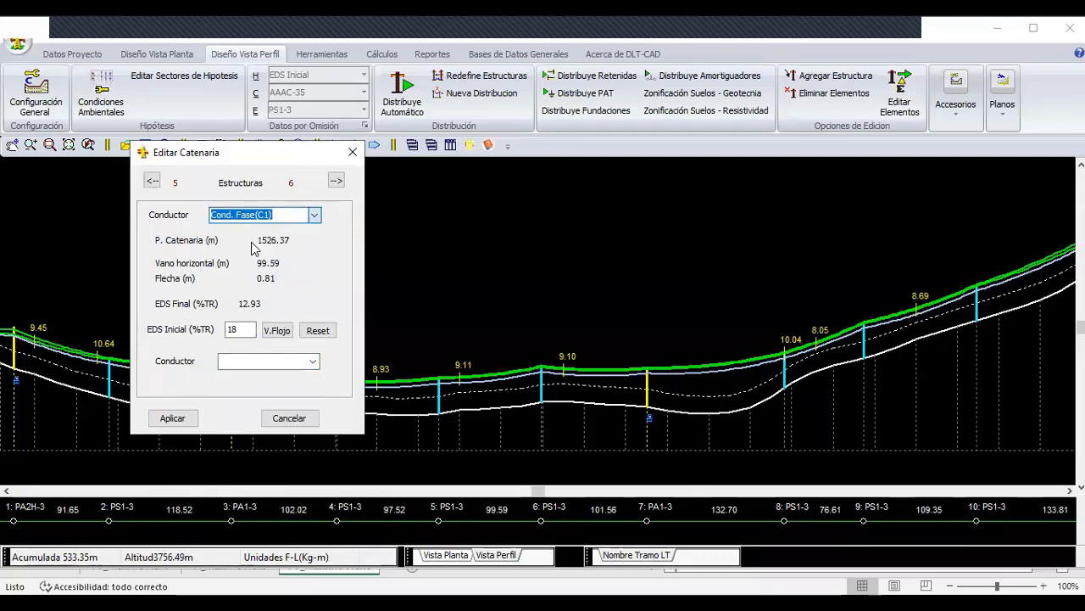
left_click(313, 361)
left_click(246, 427)
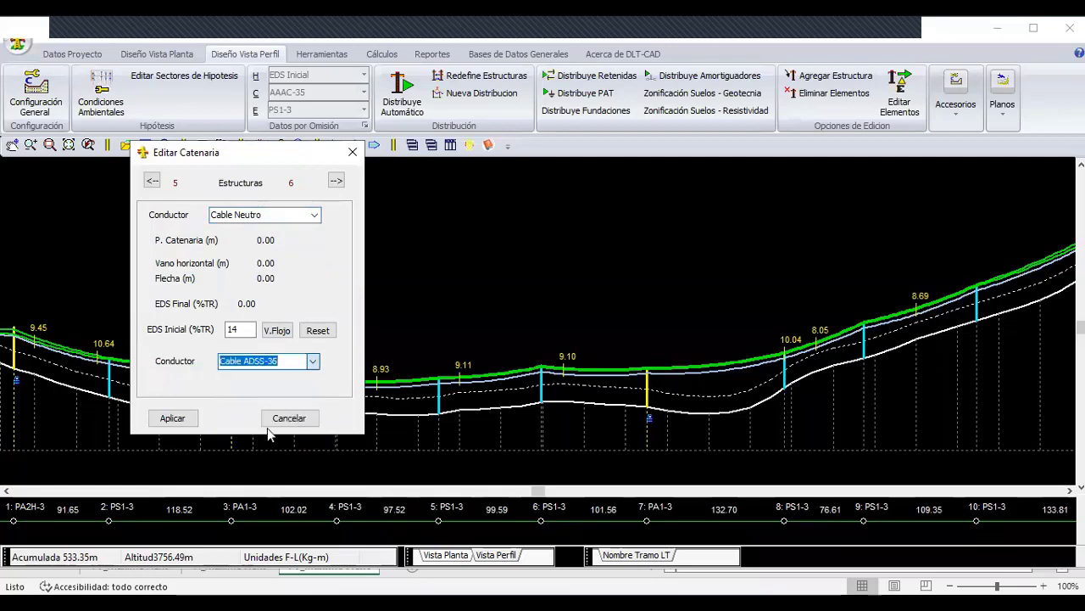
left_click(187, 420)
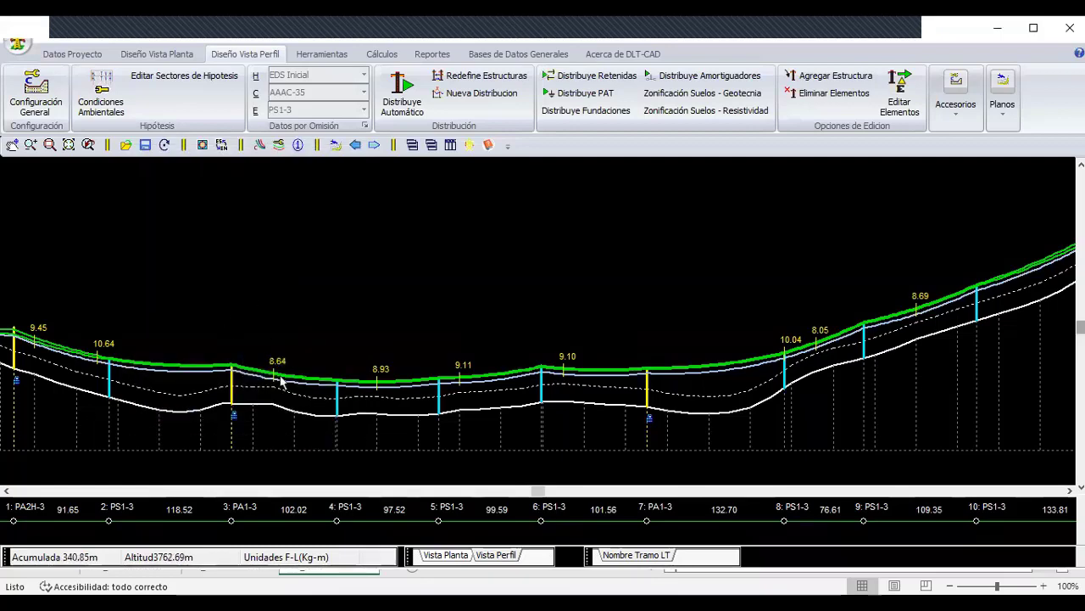
- Apply the Cable Neutro catenary on span 3–4 (Cable ADSS-36, EDS Inicial 14%)
double_click(295, 389)
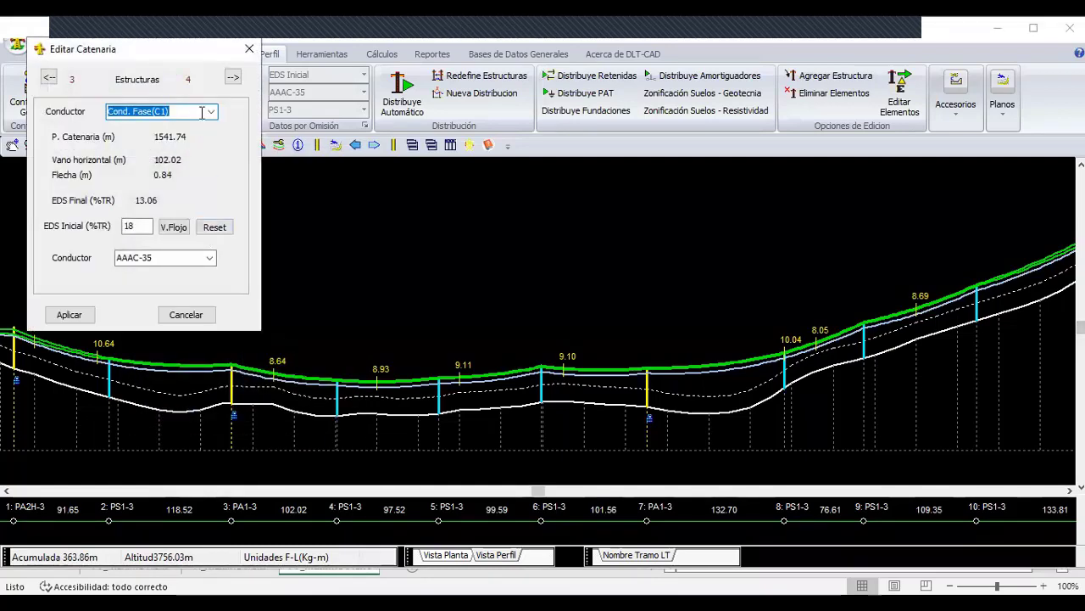
left_click(210, 111)
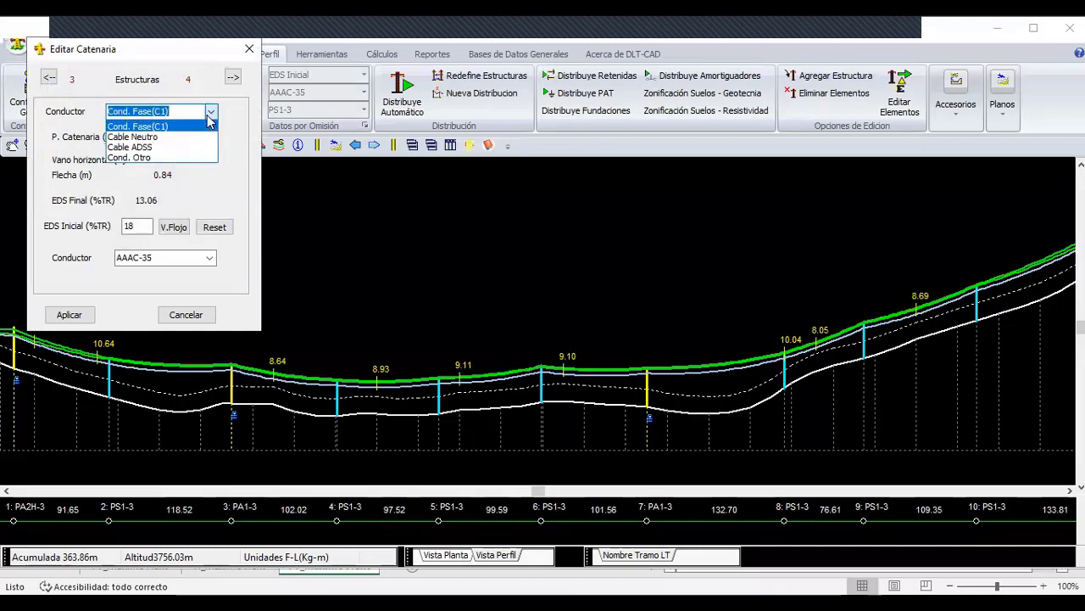
left_click(174, 148)
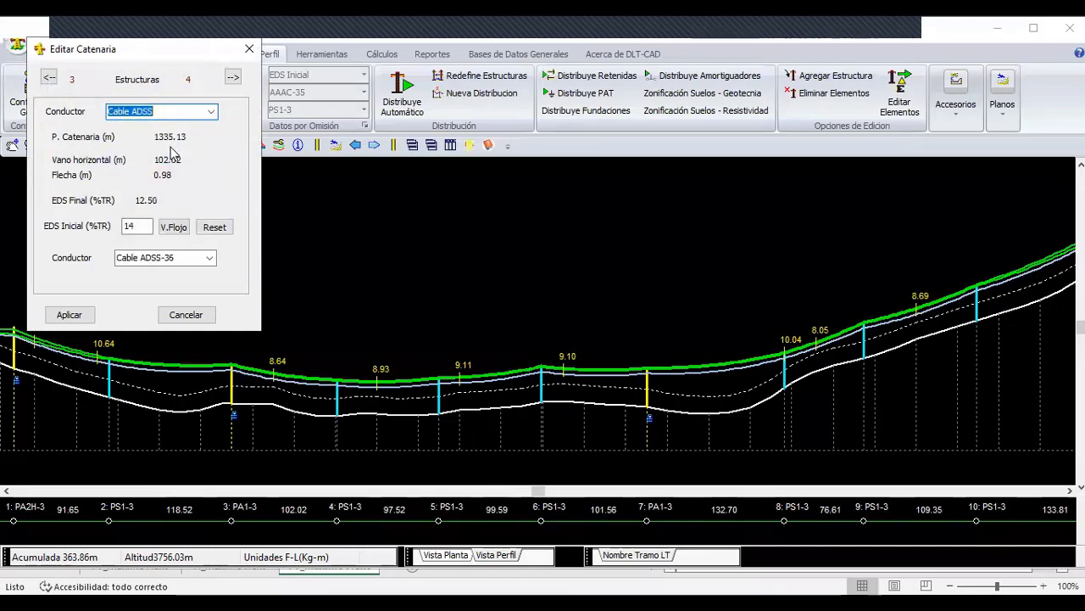
left_click(211, 111)
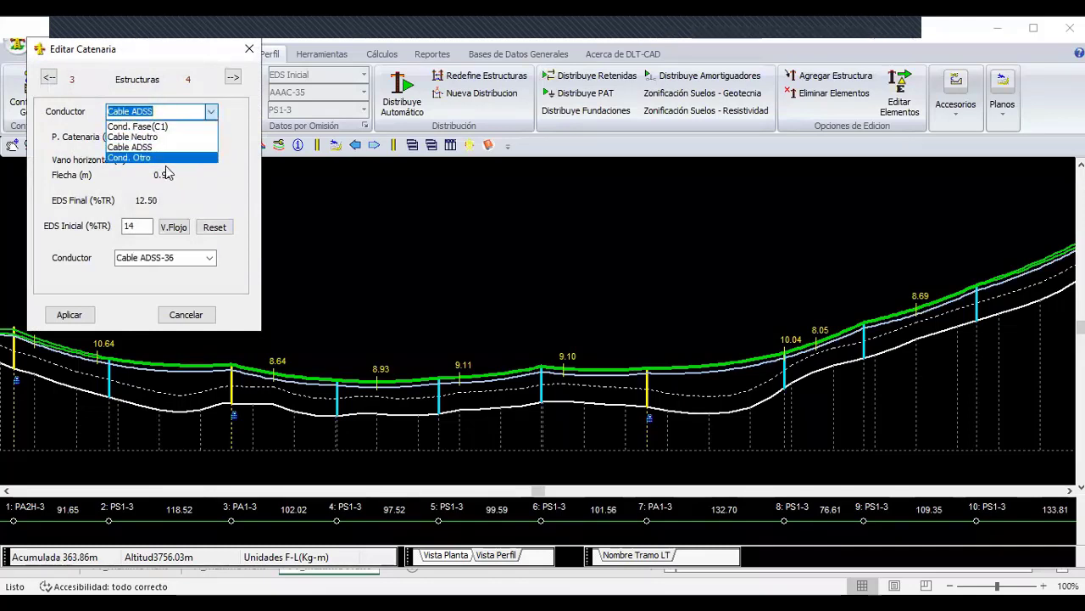
left_click(166, 158)
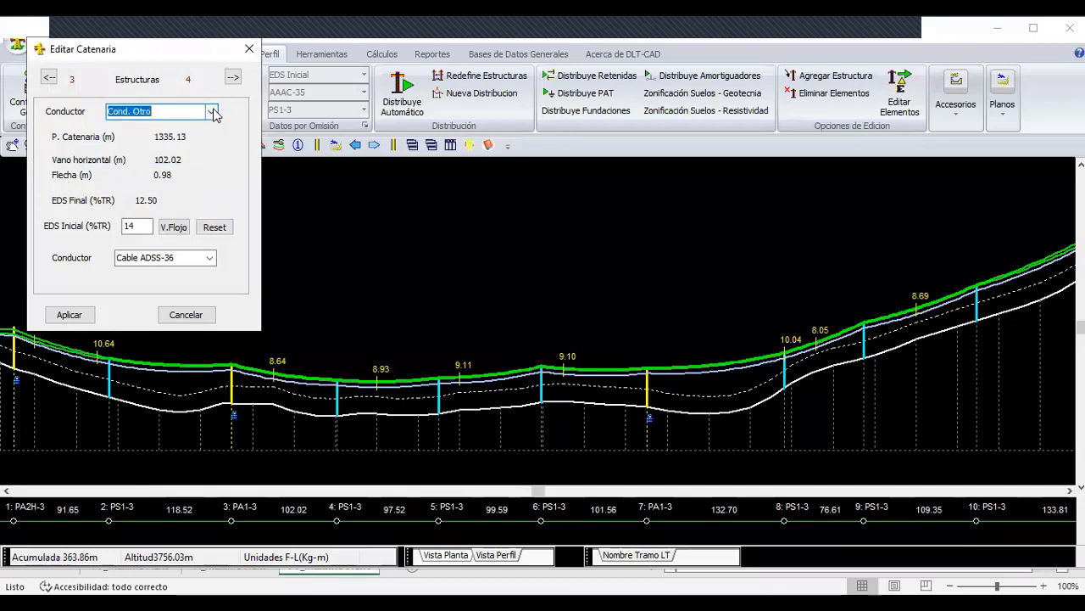
left_click(211, 111)
left_click(178, 137)
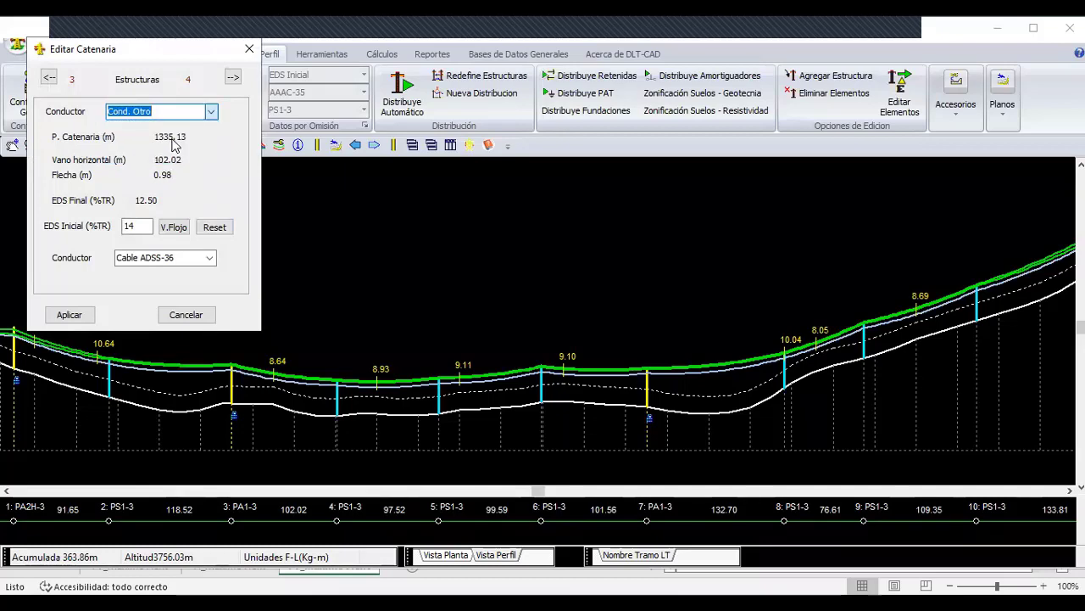
left_click(69, 315)
scroll(501, 269, "down", 1)
scroll(675, 271, "down", 1)
- Recalculate the CM Soportes CA report under Maximo Viento (35.91, 251.50 at structures 0–1), then close it
scroll(629, 270, "down", 1)
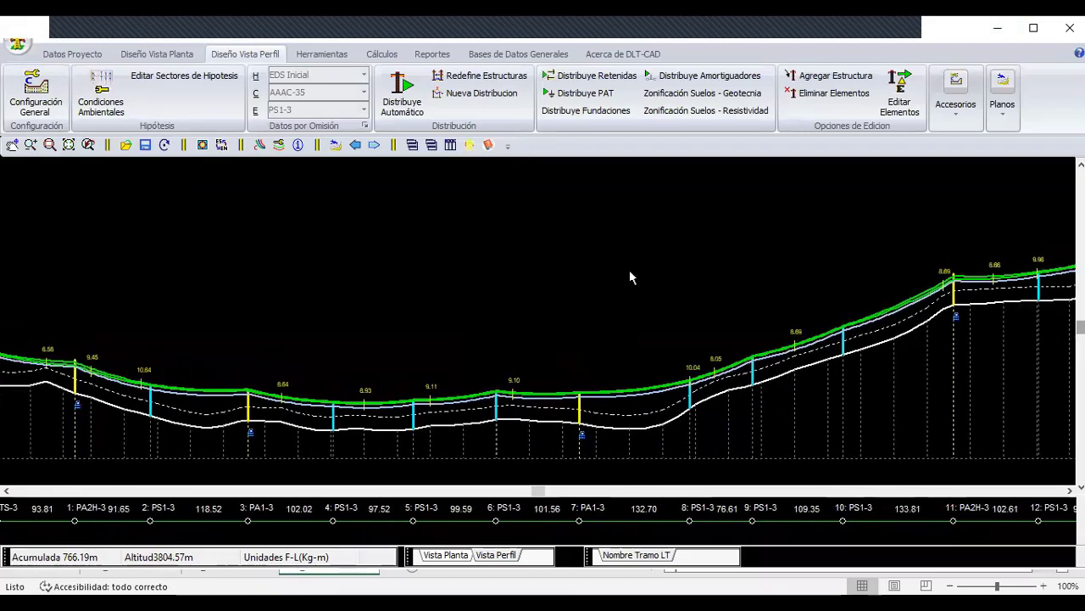
scroll(509, 255, "down", 1)
scroll(669, 295, "down", 1)
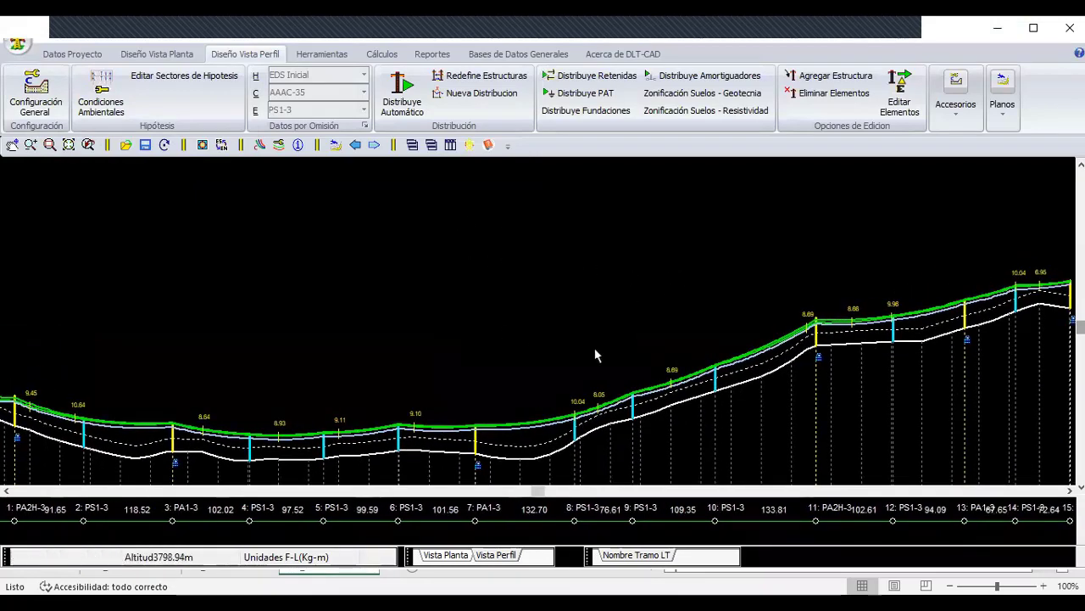
left_click(393, 55)
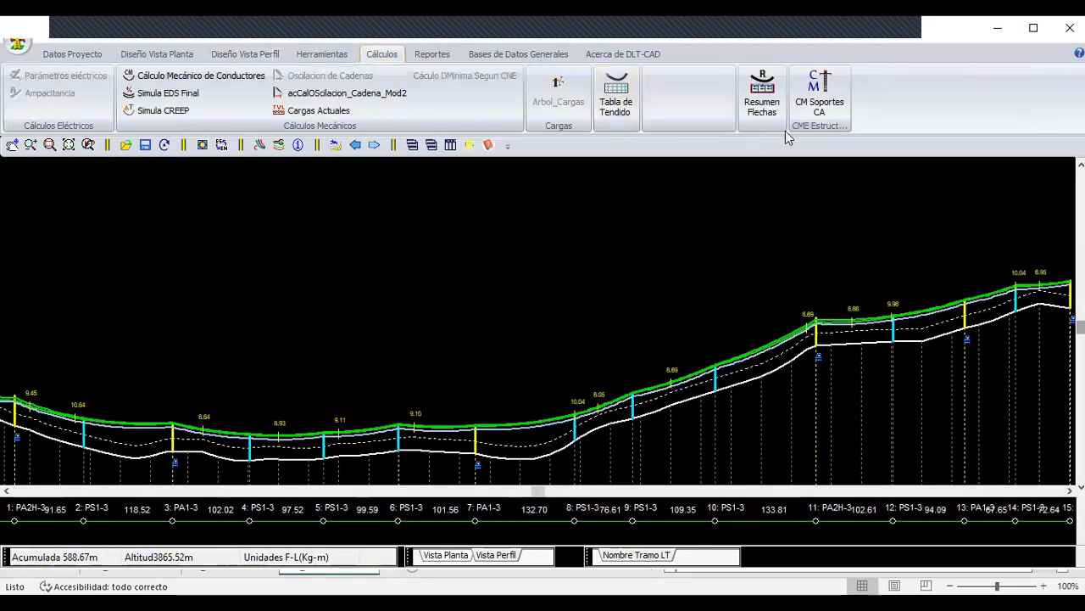
left_click(821, 89)
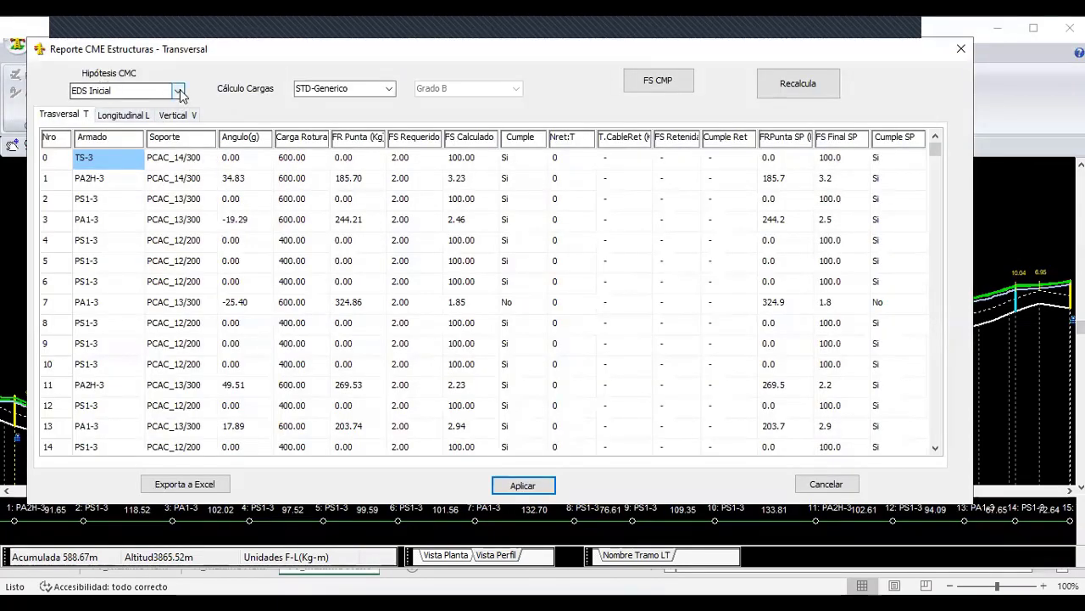
left_click(178, 90)
left_click(105, 116)
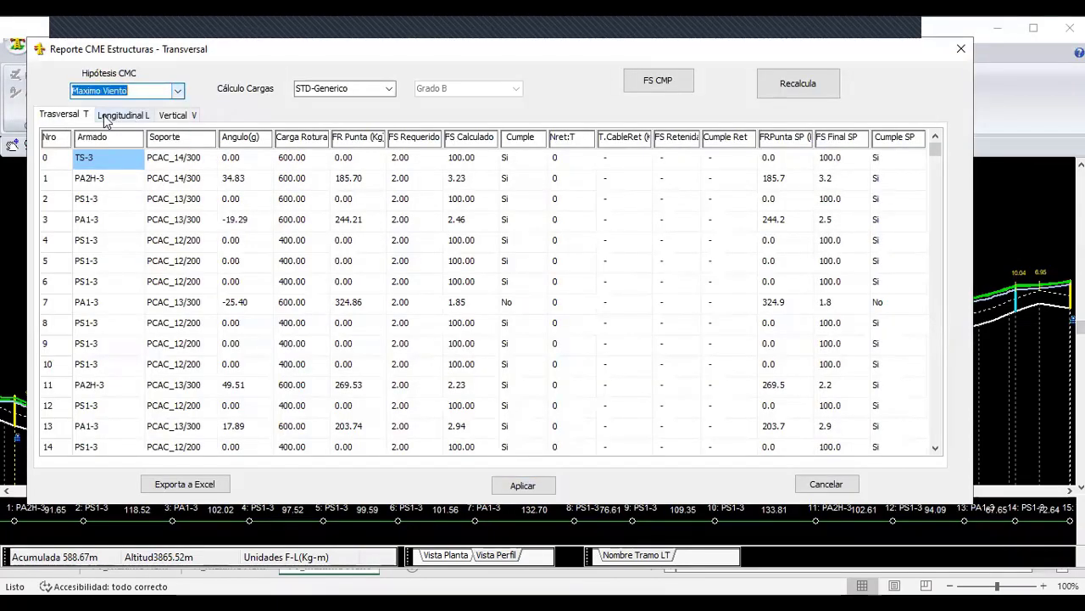
left_click(807, 92)
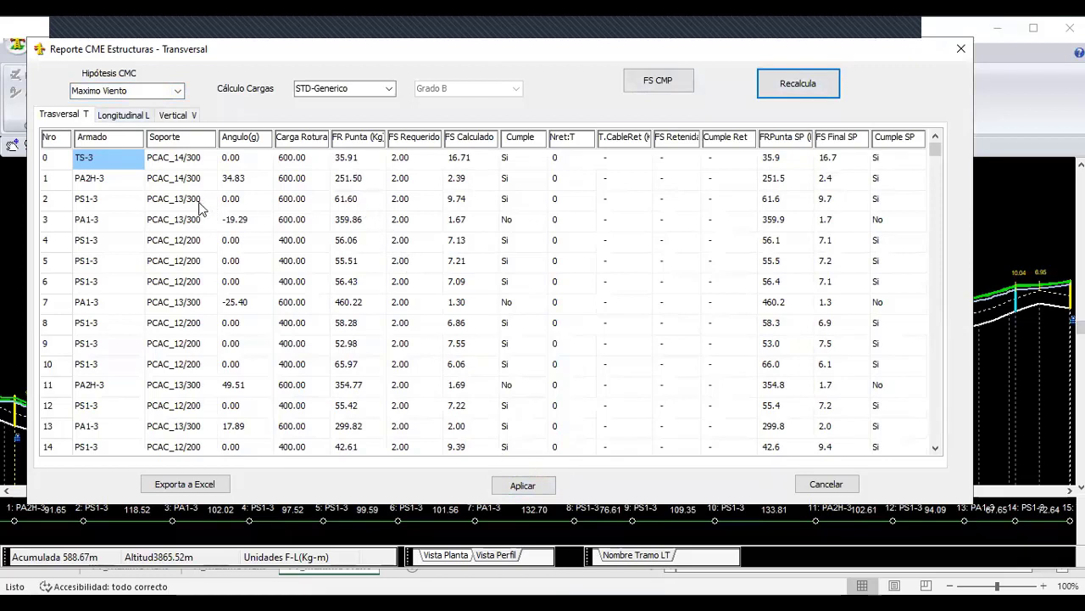
left_click(958, 51)
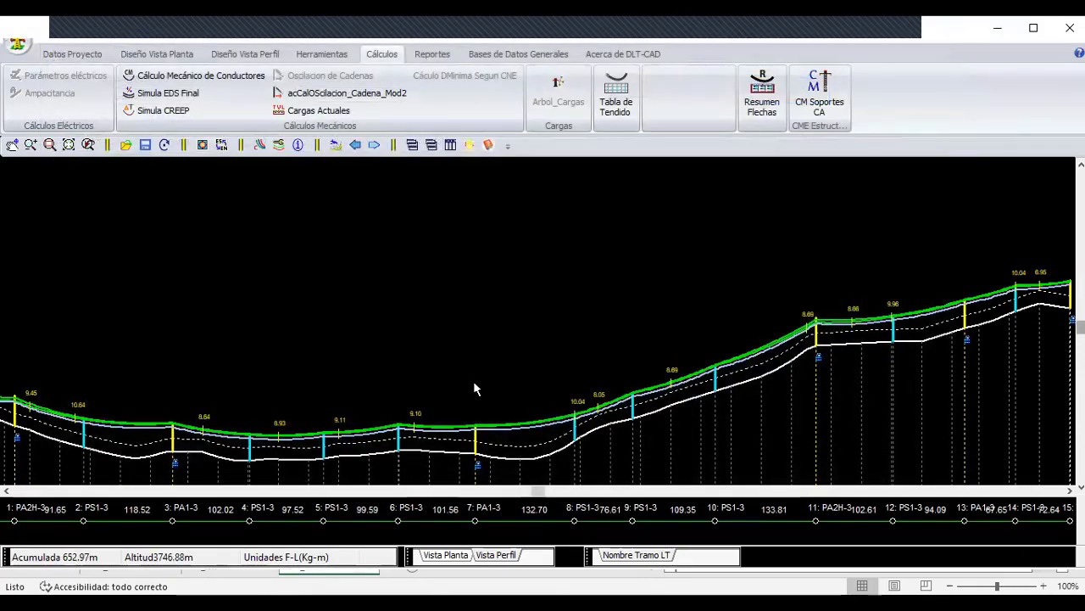
scroll(439, 327, "down", 1)
scroll(475, 296, "down", 1)
scroll(509, 273, "down", 1)
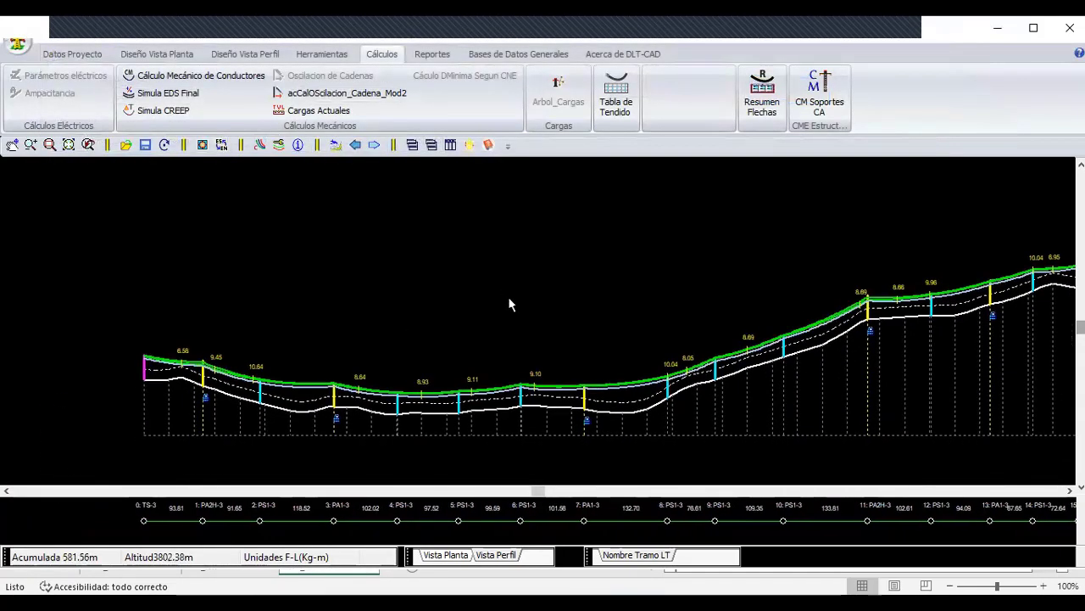
key("alt+Tab")
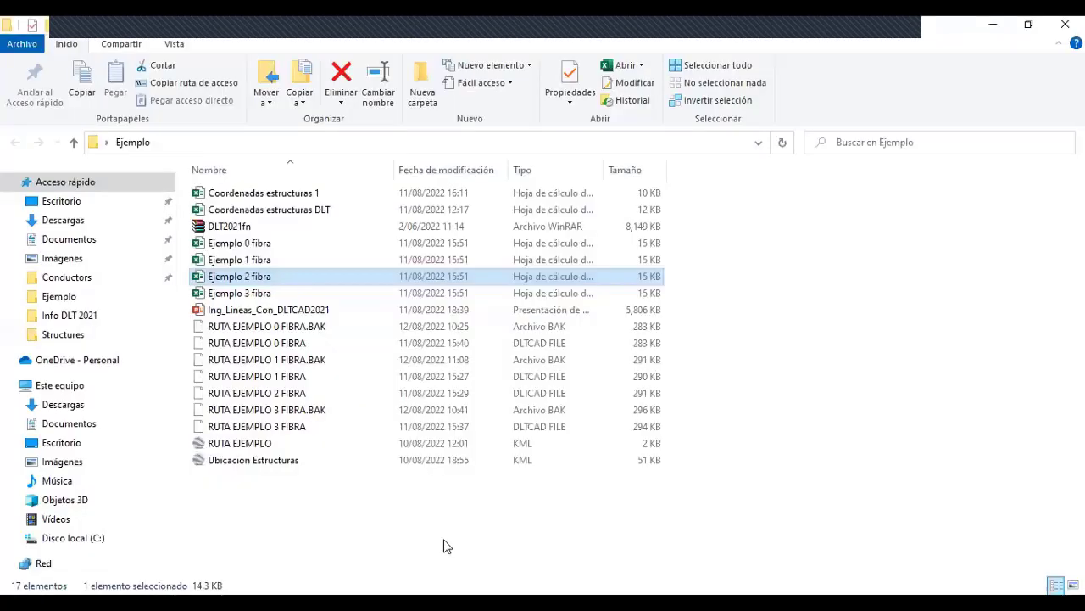
key("alt+Tab")
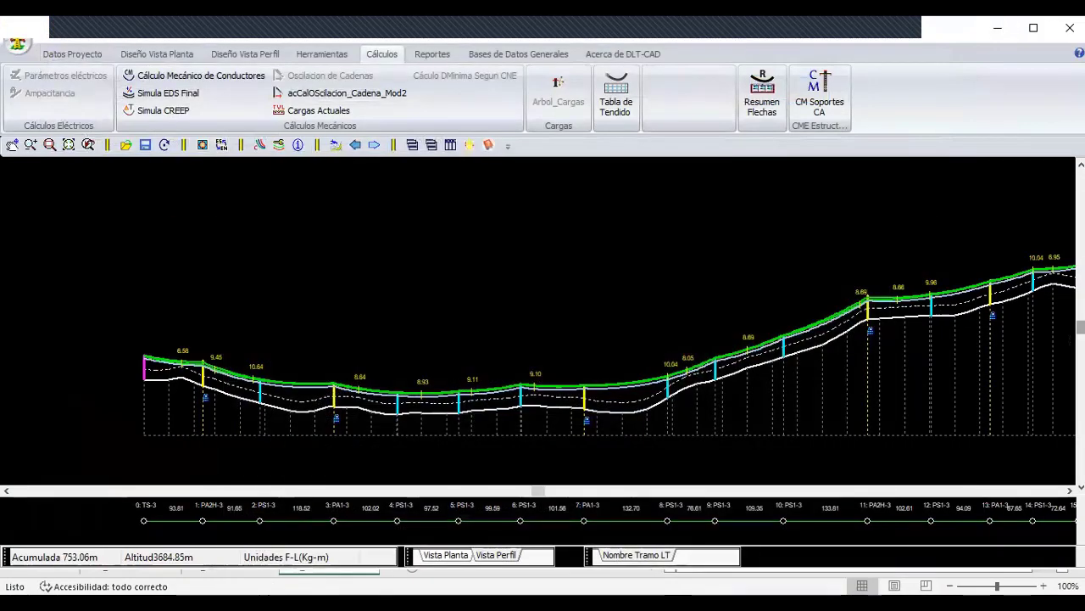
key("alt+Tab")
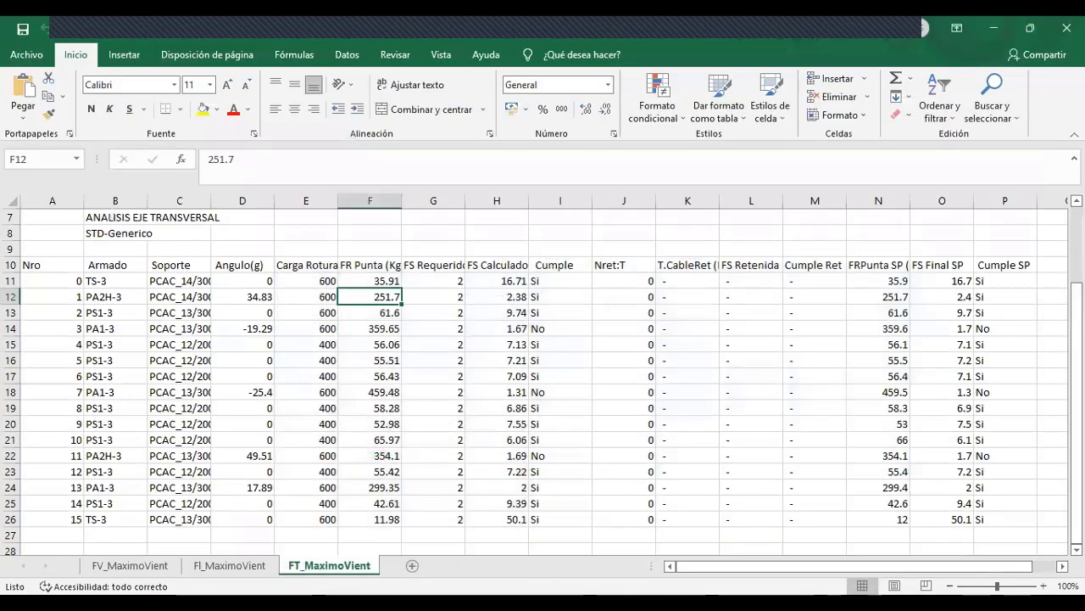
key("alt+Tab")
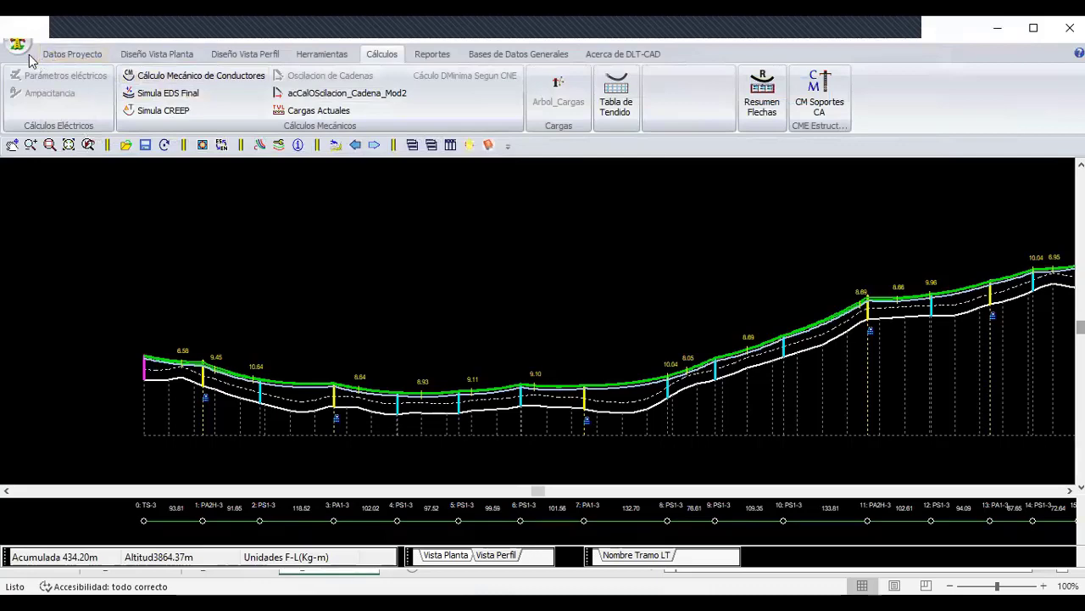
- Open the RUTA EJEMPLO 3 FIBRA route project
left_click(20, 49)
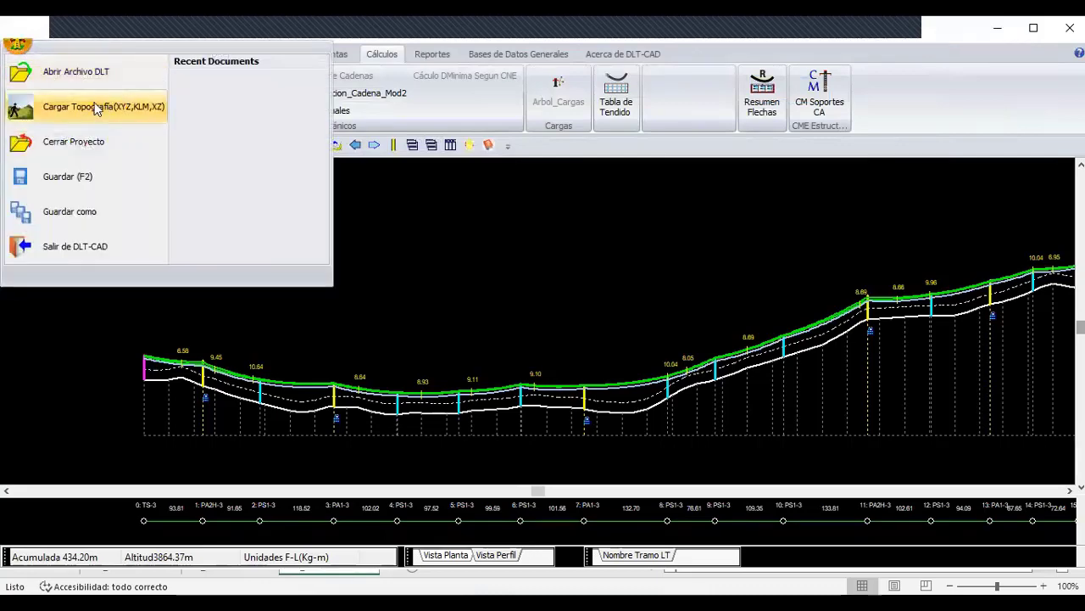
left_click(74, 72)
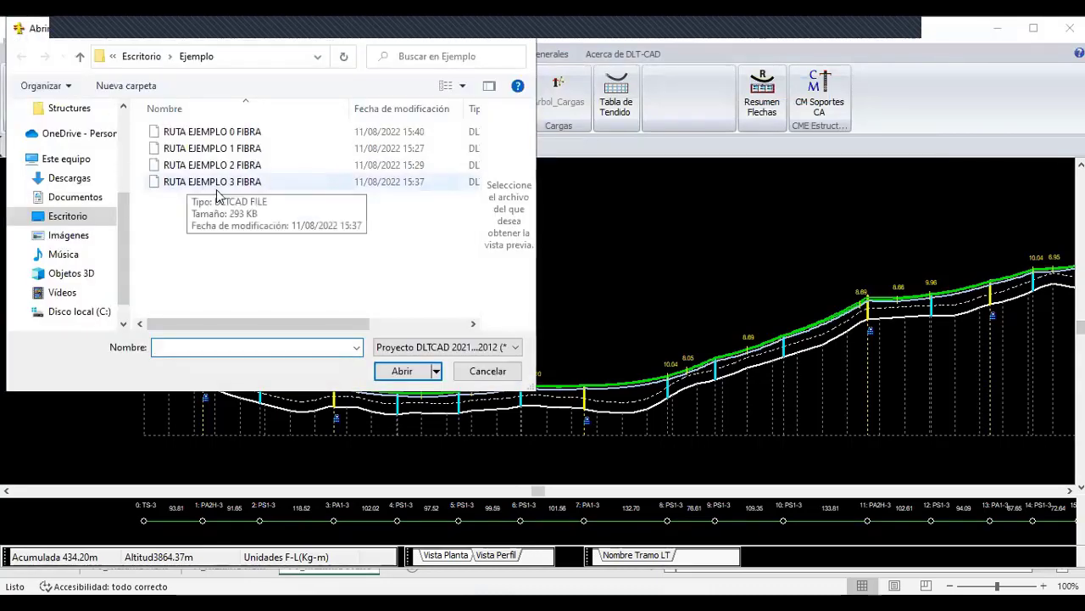
left_click(217, 185)
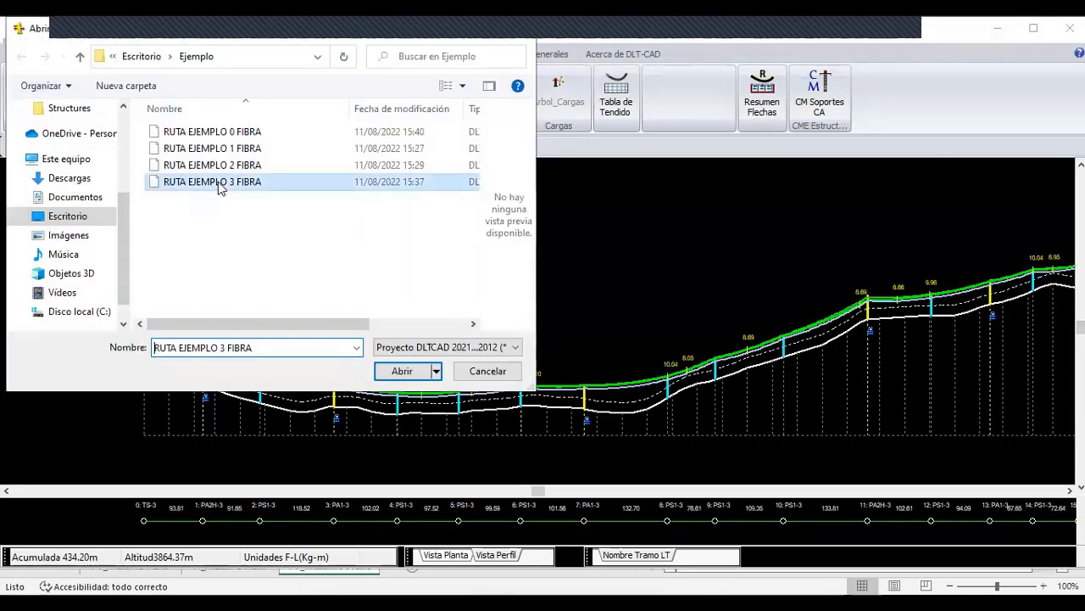
left_click(402, 372)
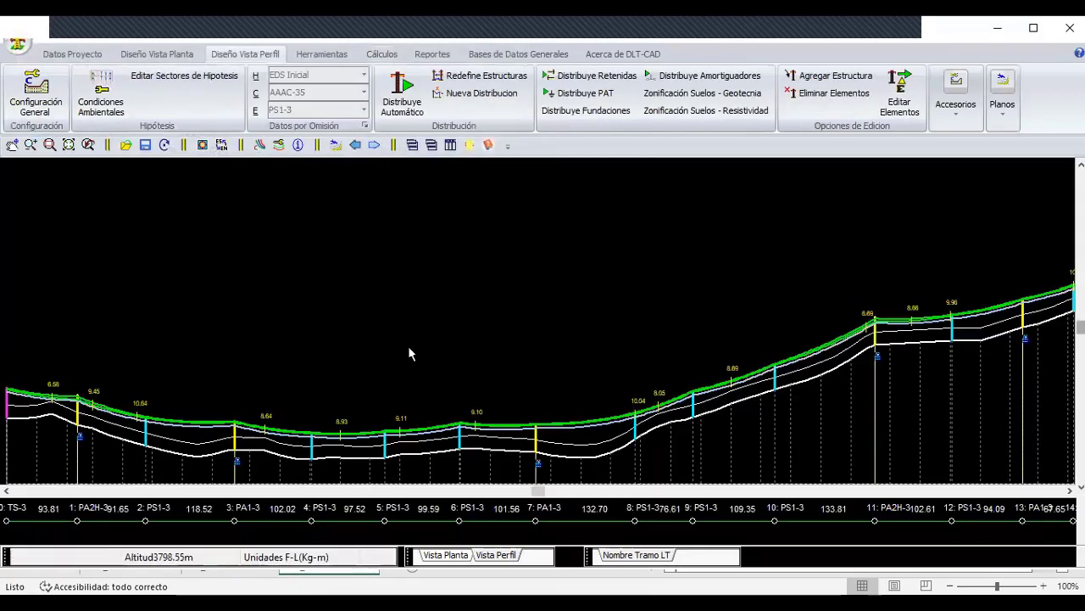
- Open the RUTA EJEMPLO 2 FIBRA and RUTA EJEMPLO 1 FIBRA route projects
left_click(17, 45)
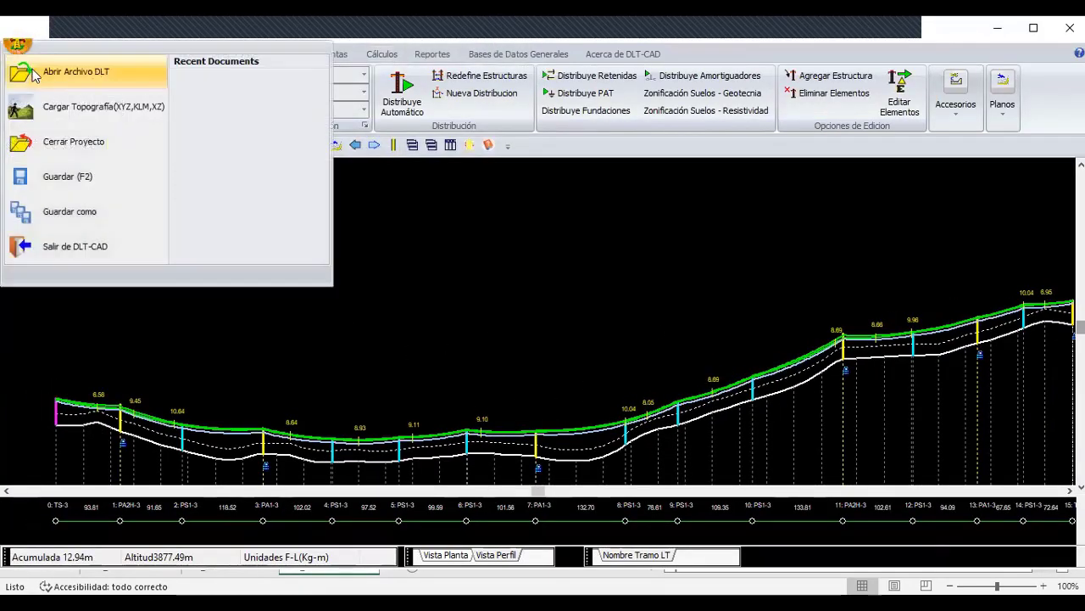
left_click(34, 75)
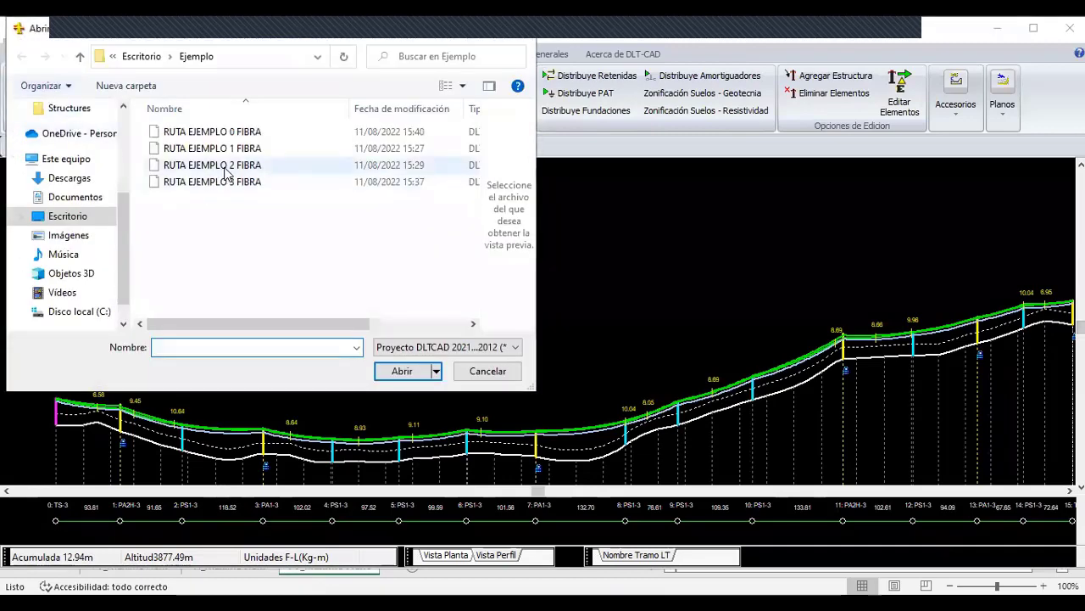
left_click(226, 169)
left_click(400, 370)
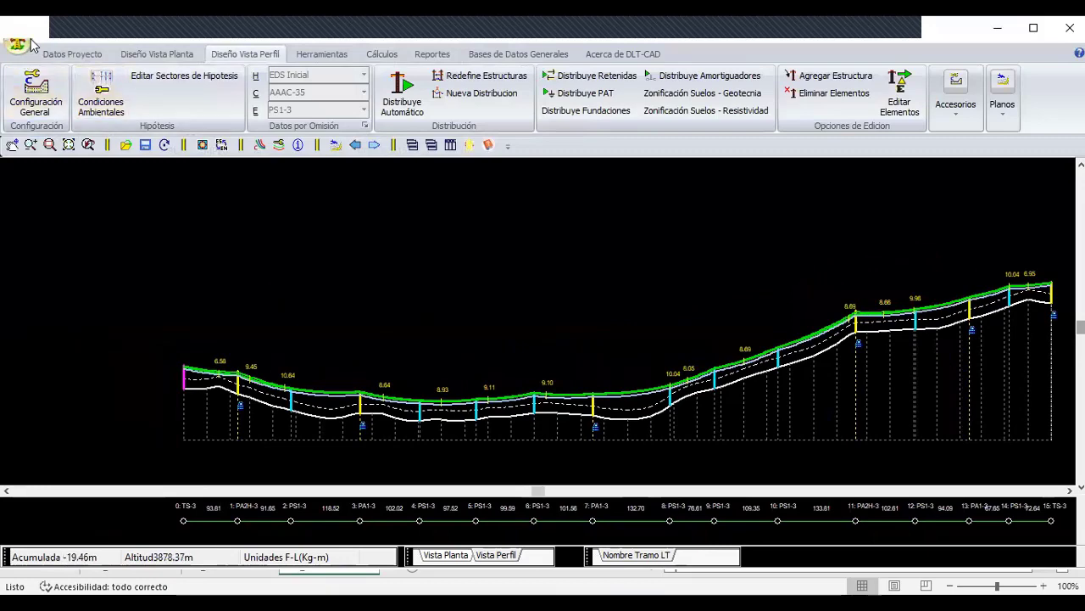
left_click(25, 44)
left_click(40, 80)
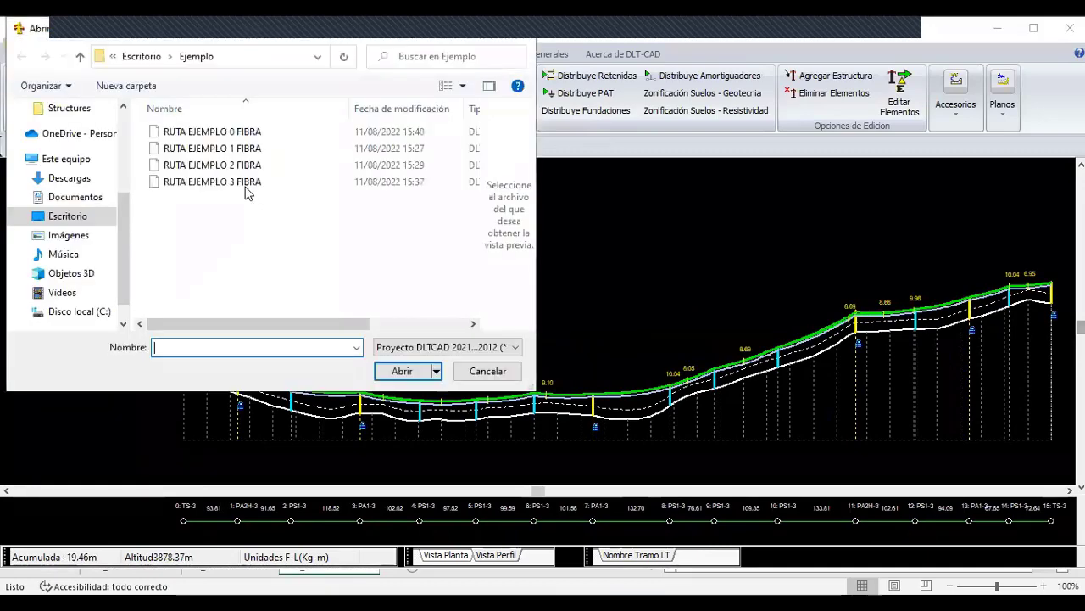
left_click(239, 148)
left_click(402, 373)
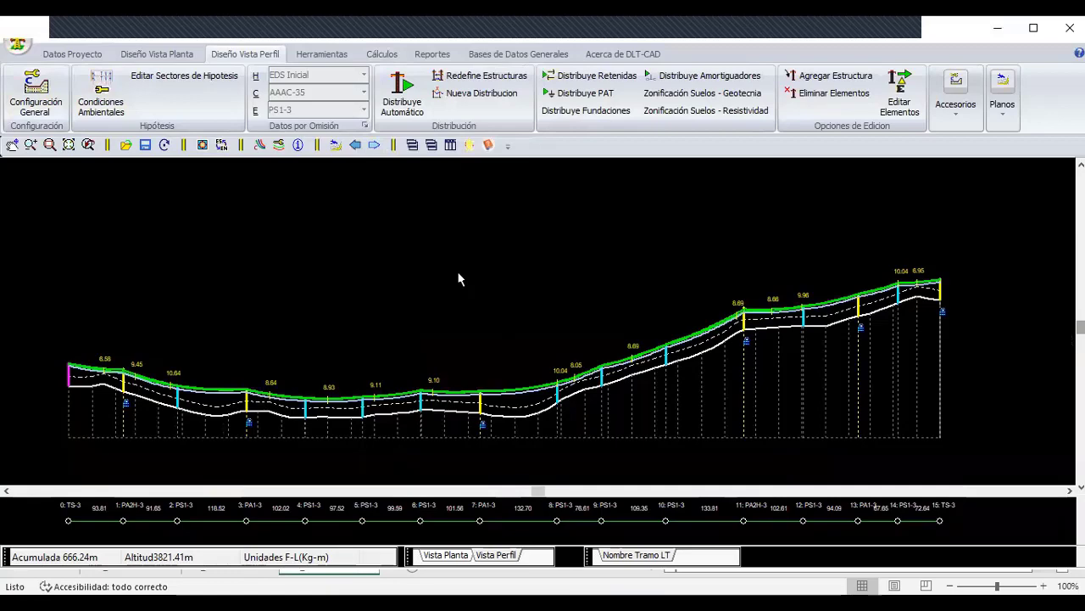
- Tile the open route windows and maximize the RUTA EJEMPLO 3 FIBRA profile
left_click(449, 145)
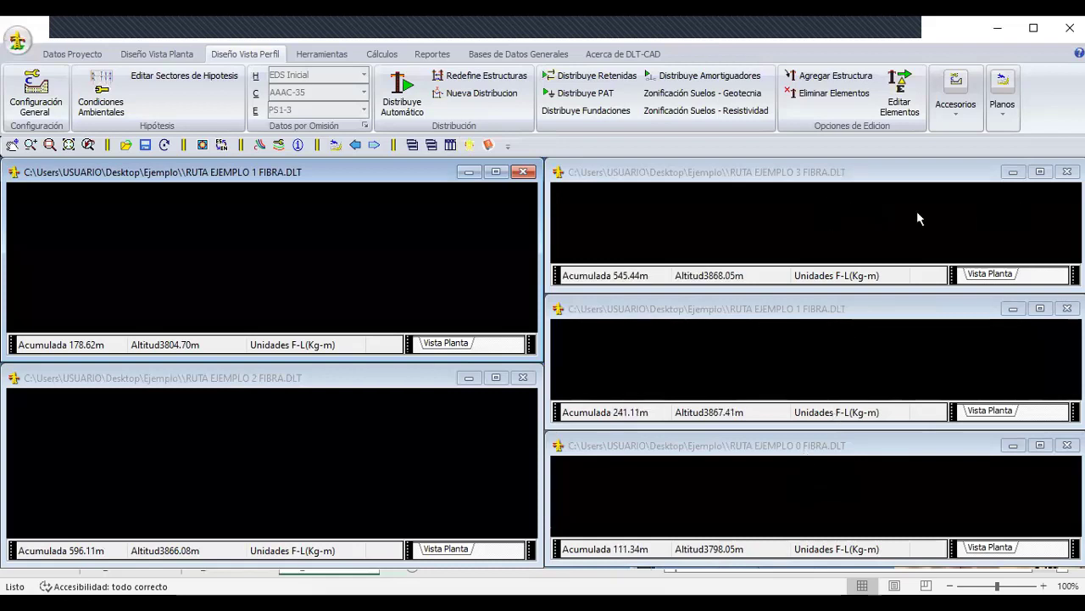
left_click(1041, 172)
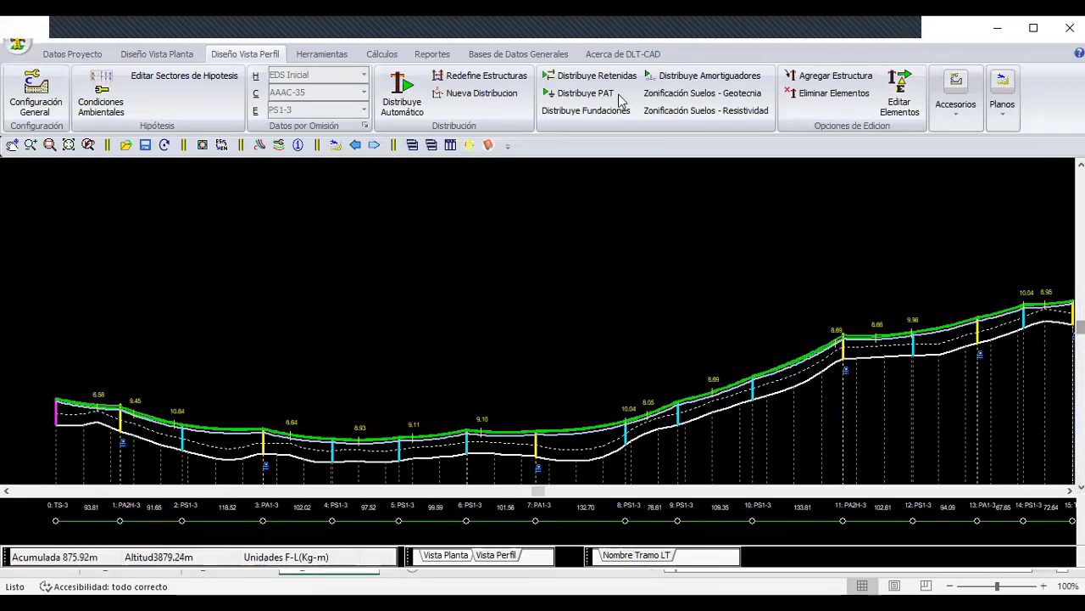
left_click(394, 57)
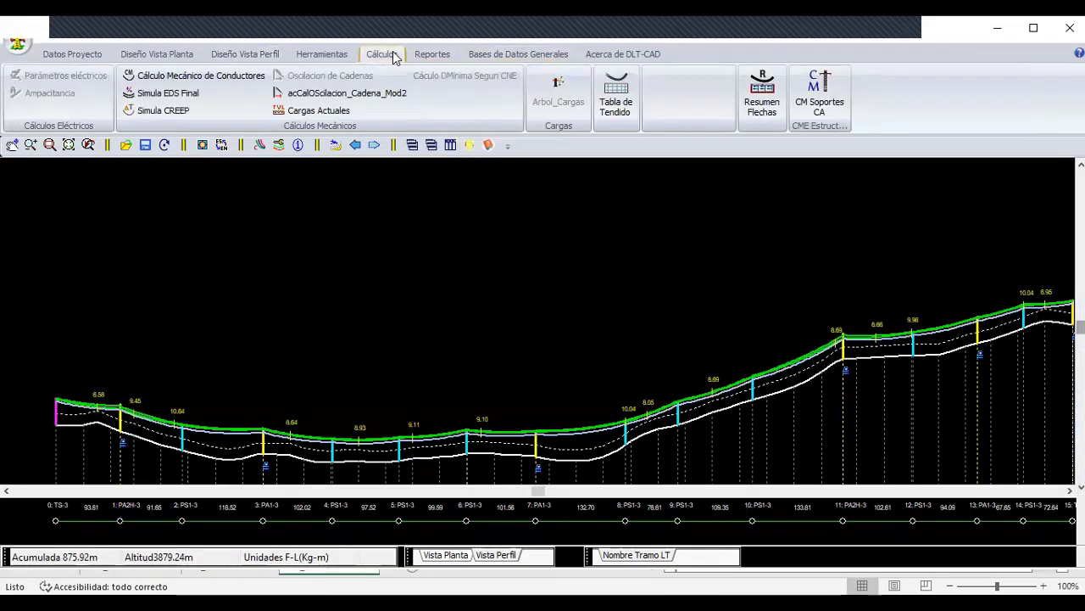
- Recalculate EJEMPLO 3's CM Soportes CA structure-load report under the Maximo Viento hypothesis
left_click(823, 95)
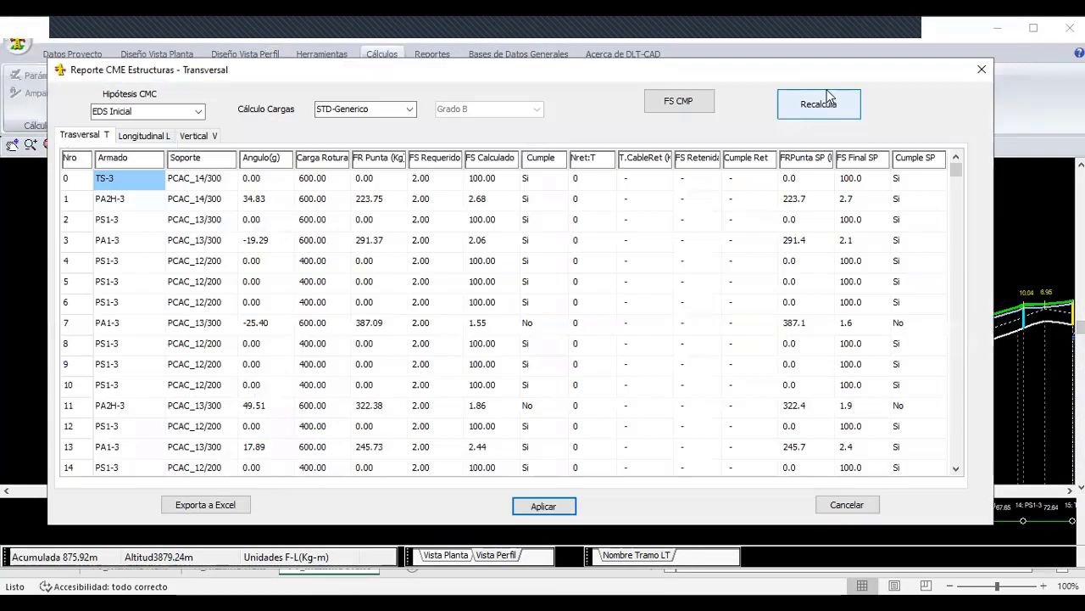
left_click(197, 111)
left_click(180, 137)
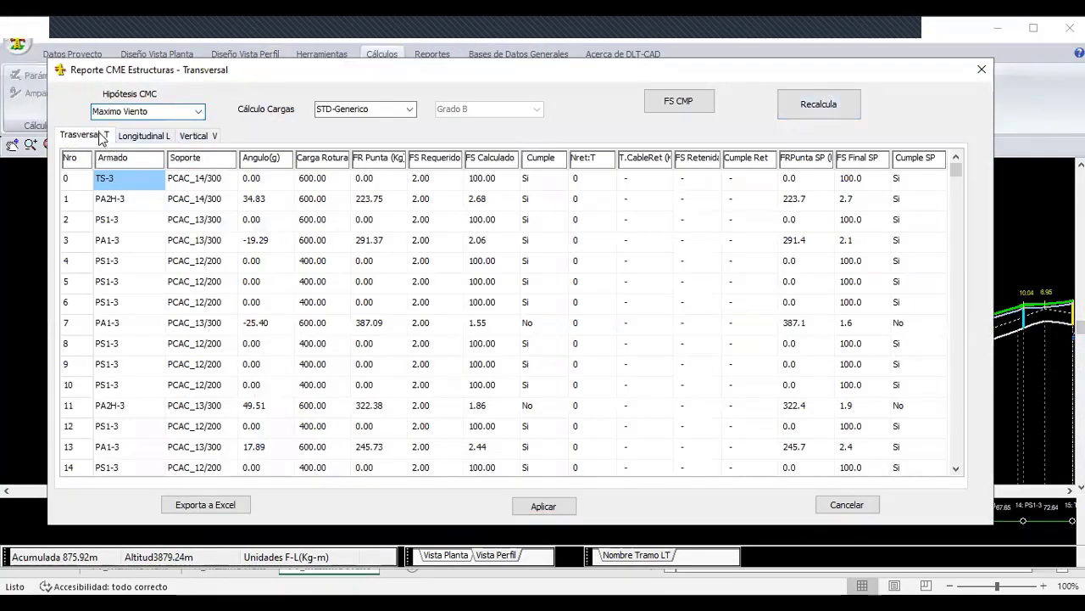
left_click(821, 108)
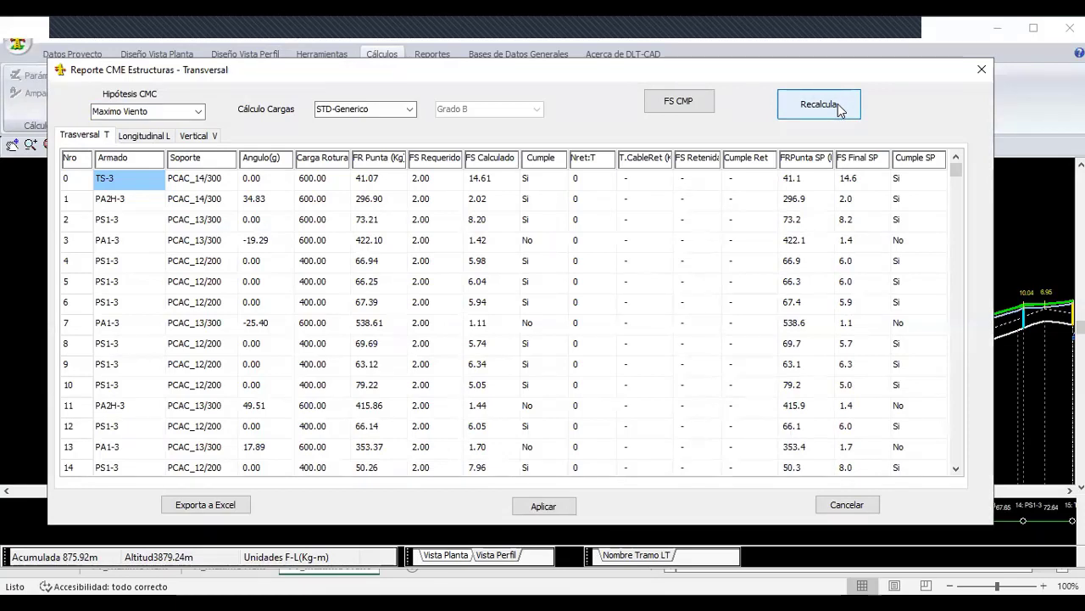
- Check FR Punta values 41.07 and 296.90 at structures 0–1, then open the Ejemplo folder
left_click(380, 180)
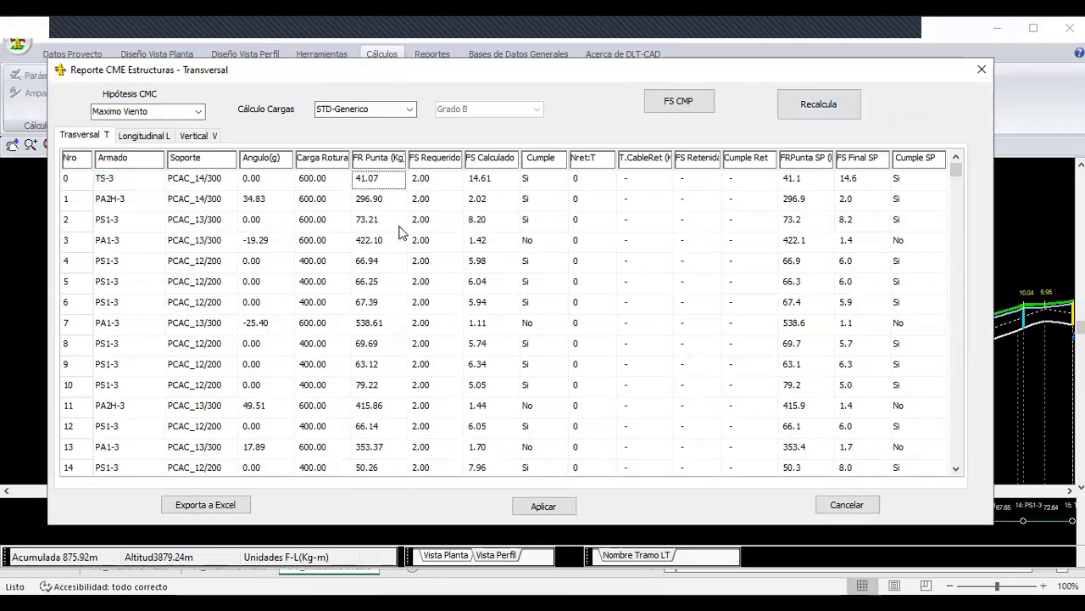
left_click(377, 199)
left_click(206, 505)
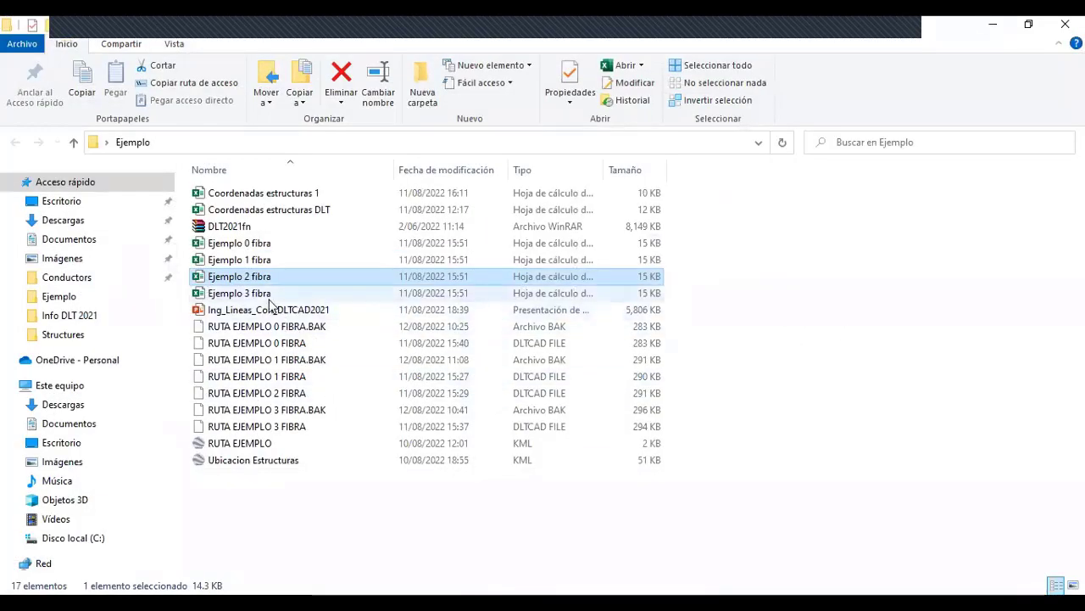
- Open the Ejemplo 3 fibra workbook, confirm FT_MaximoVient cell F11 reads 41.07, and return to DLT-CAD
double_click(270, 295)
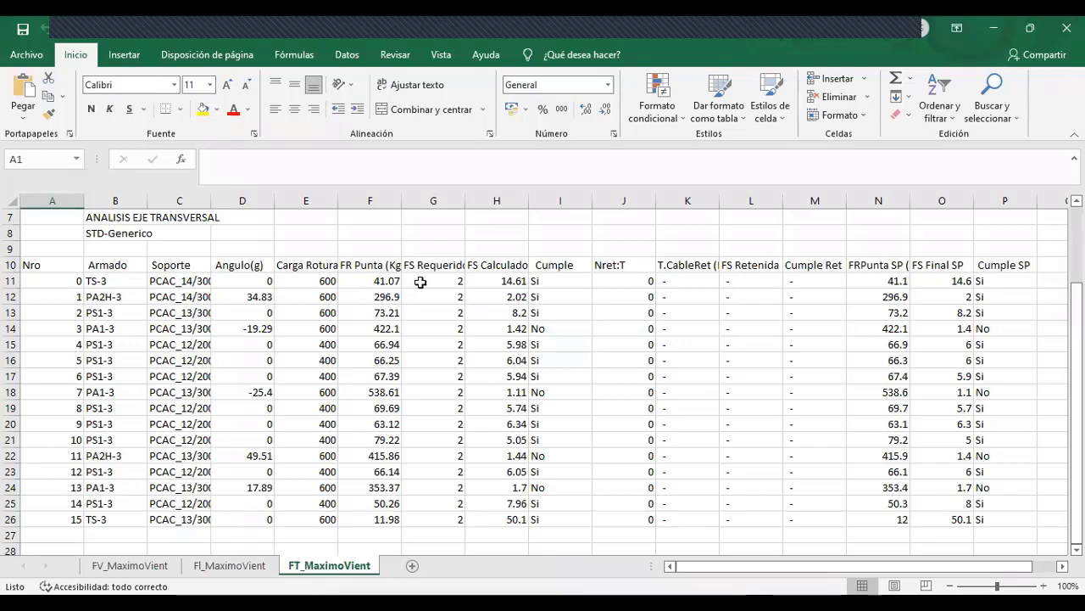
left_click(390, 284)
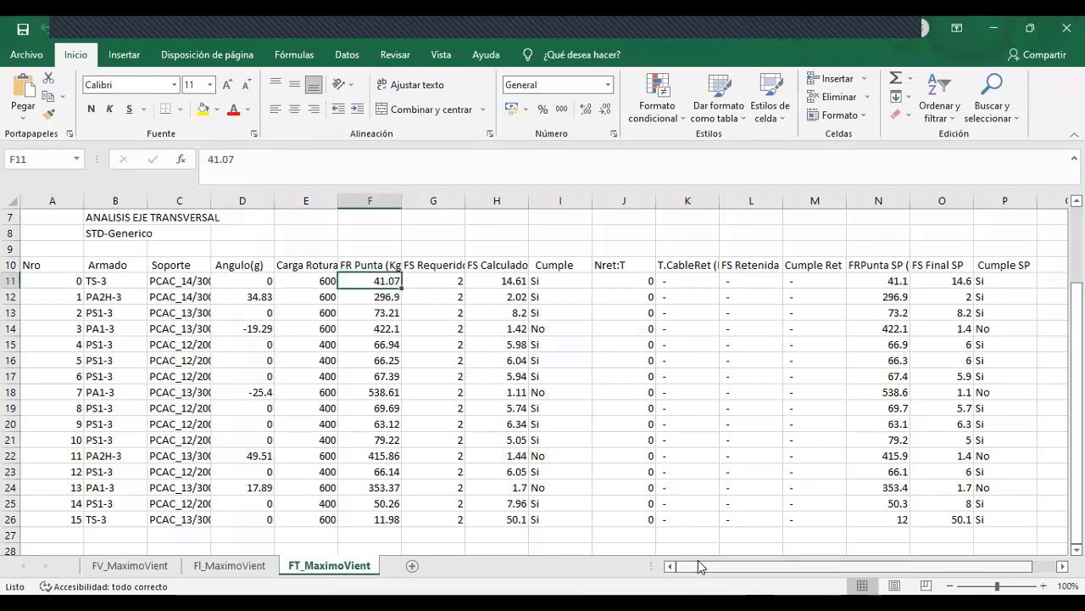
key("alt+Tab")
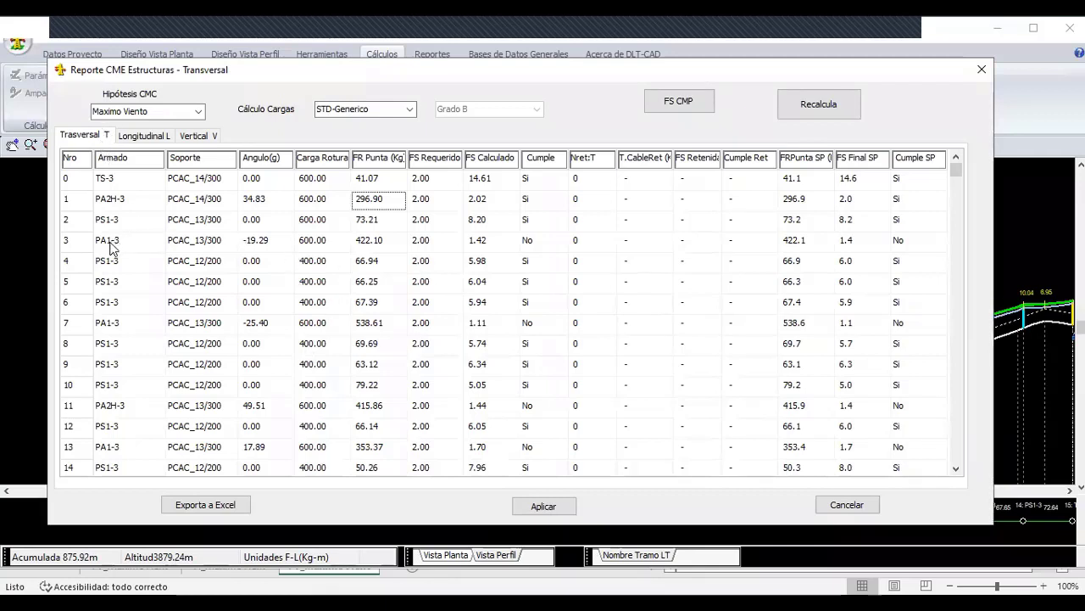
- Set Nret:T to 1 for pole 3 and recalculate, raising its safety factor to 12.1, then move to row 7
left_click(527, 243)
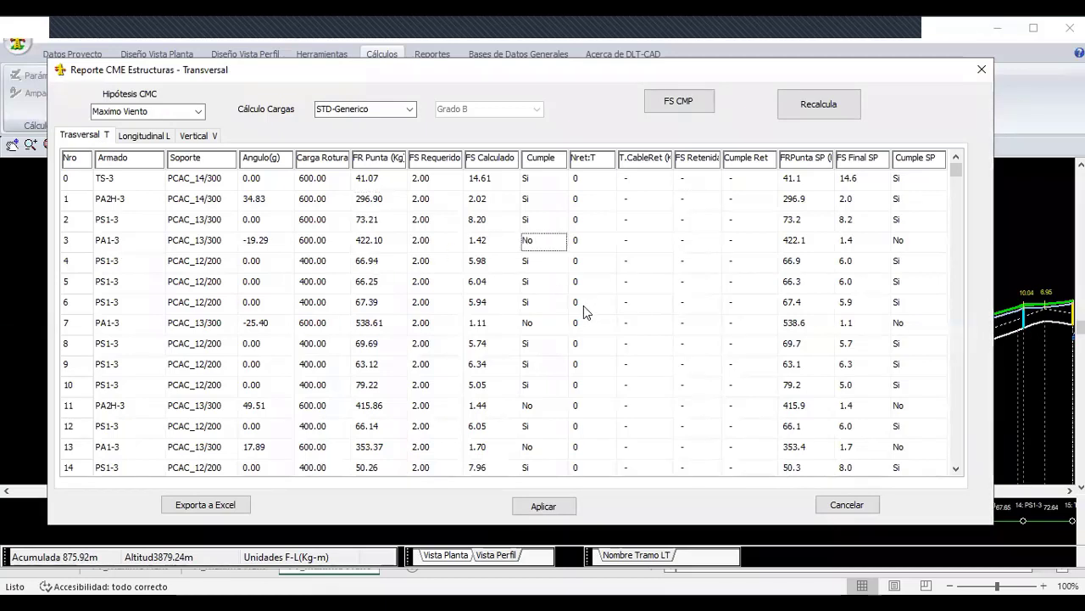
left_click(577, 244)
type("1")
left_click(807, 118)
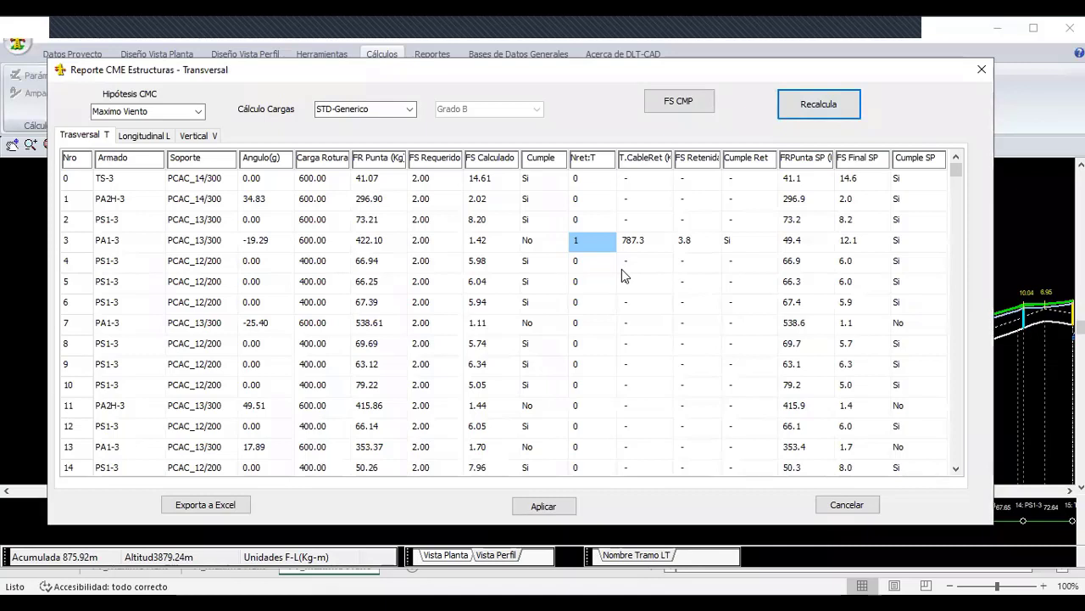
left_click(99, 329)
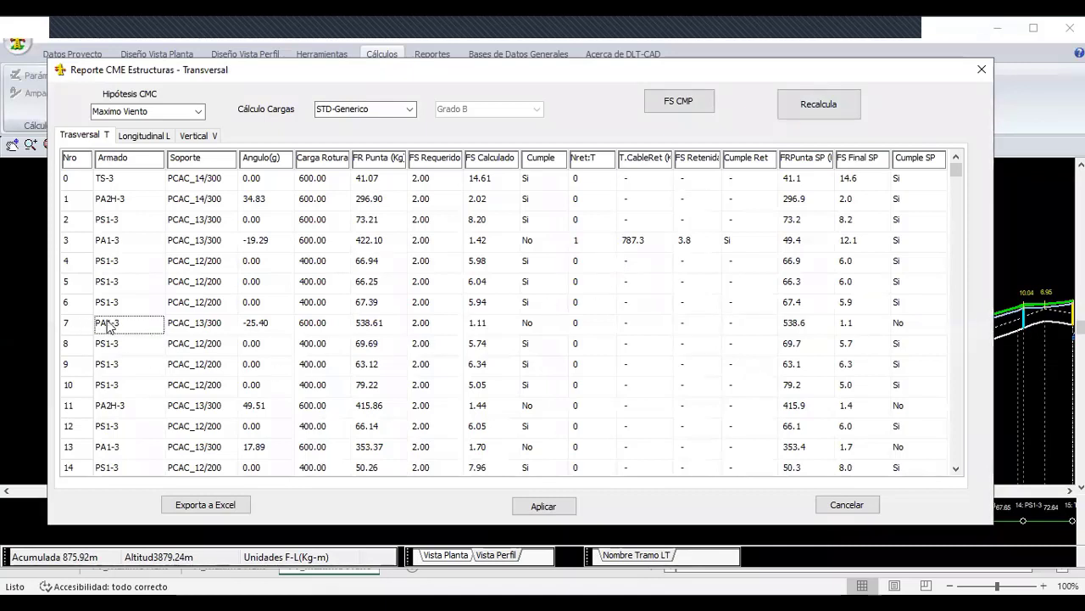
left_click(630, 329)
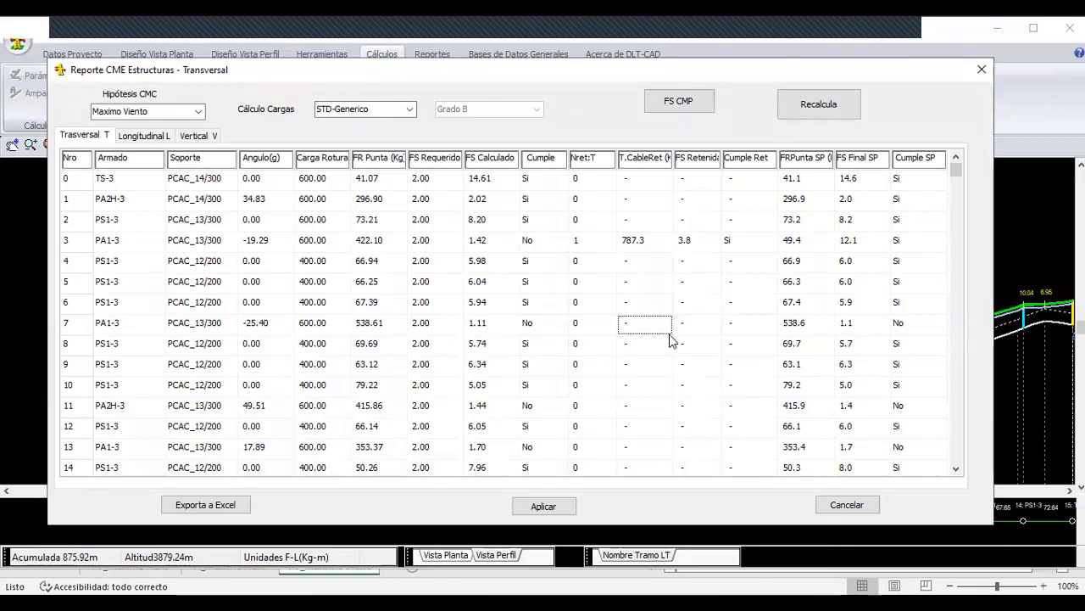
- Enter 1 in Nret:T for rows 7, 11 and 13, recalculating after each, then check row 15
left_click(575, 327)
type("1")
key("Return")
left_click(819, 102)
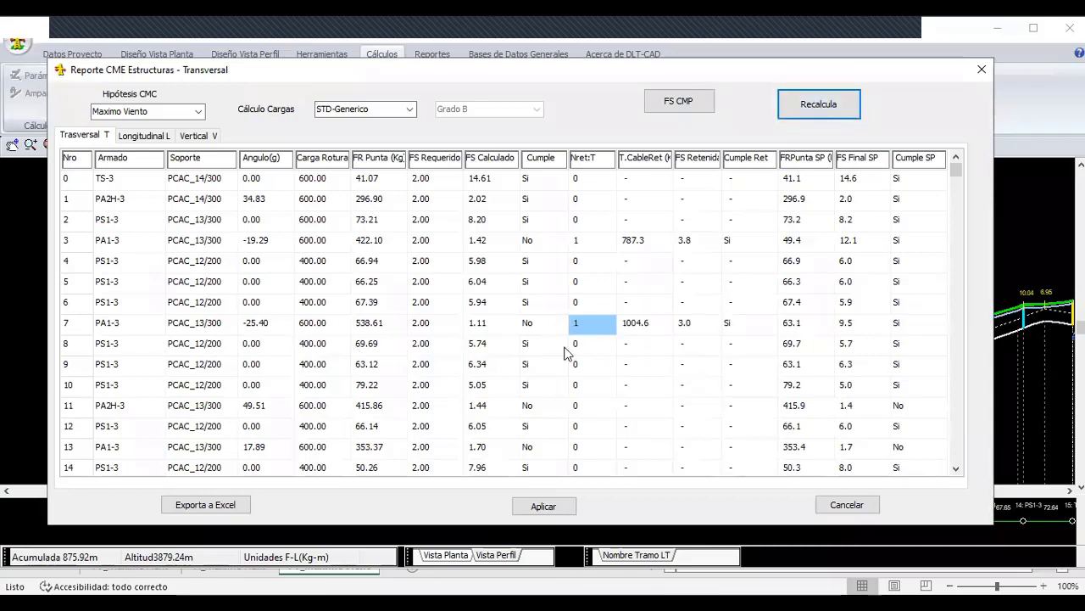
left_click(582, 404)
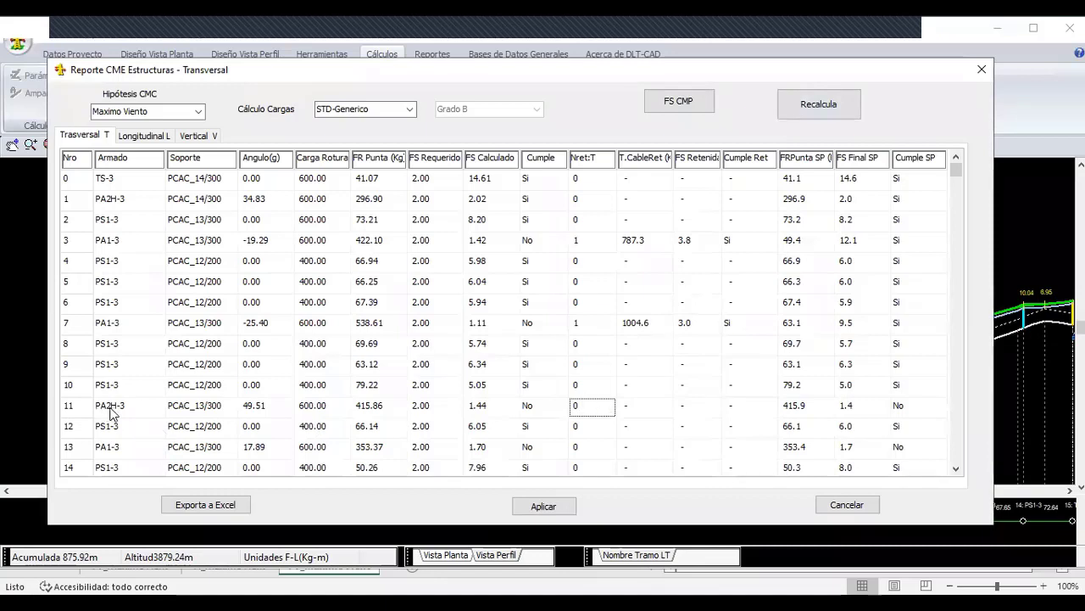
type("1")
left_click(825, 116)
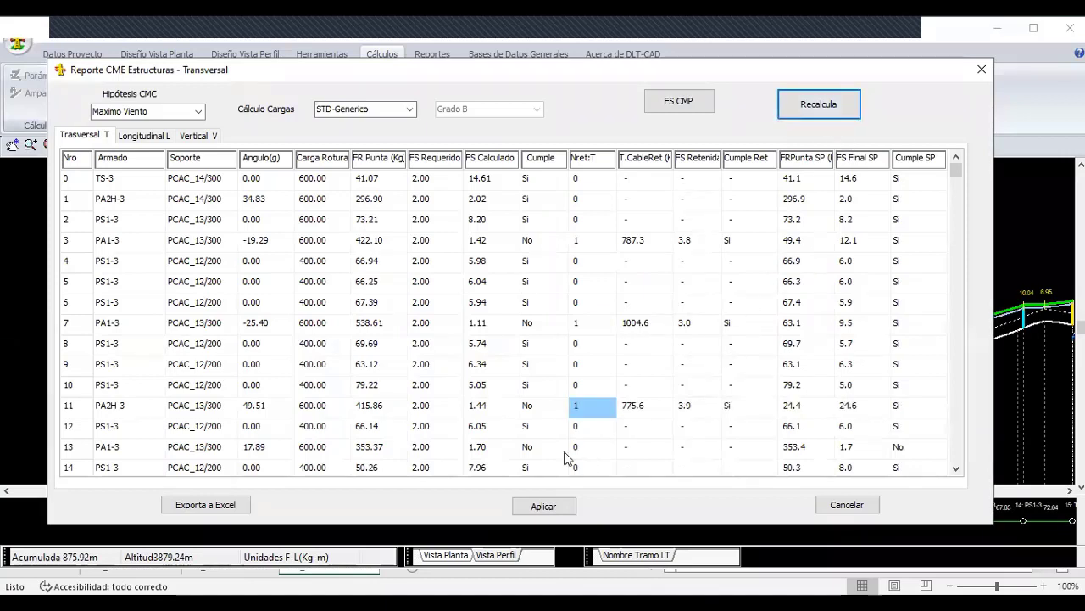
left_click(576, 449)
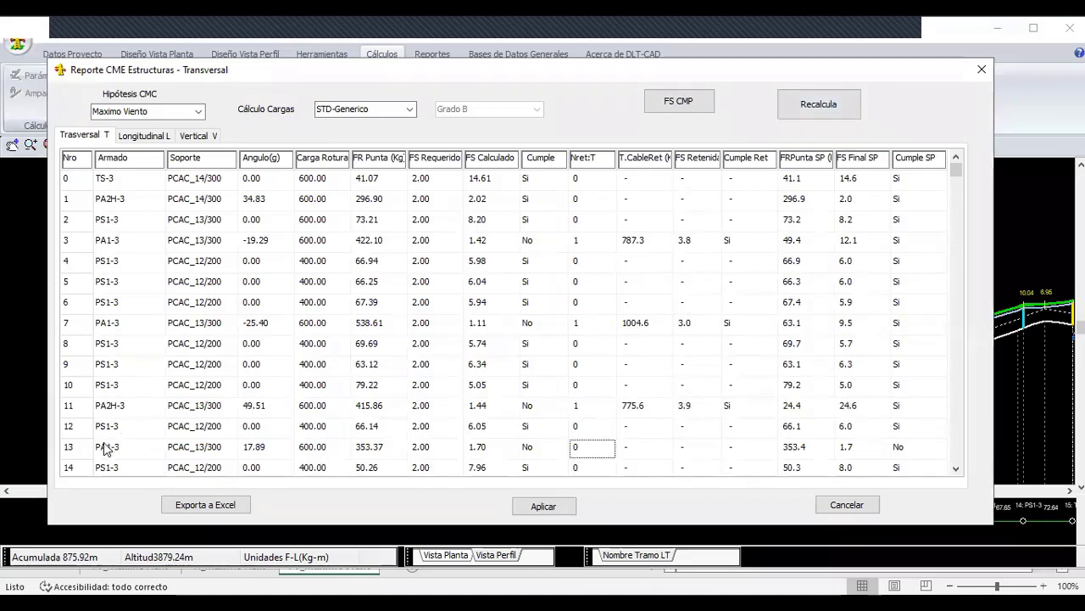
type("1")
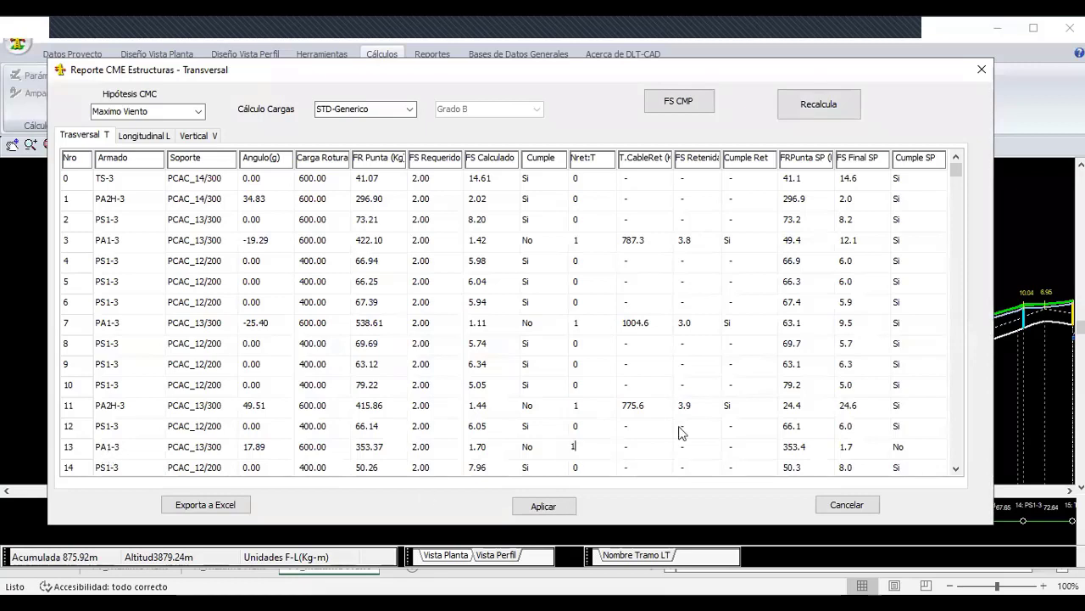
left_click(822, 102)
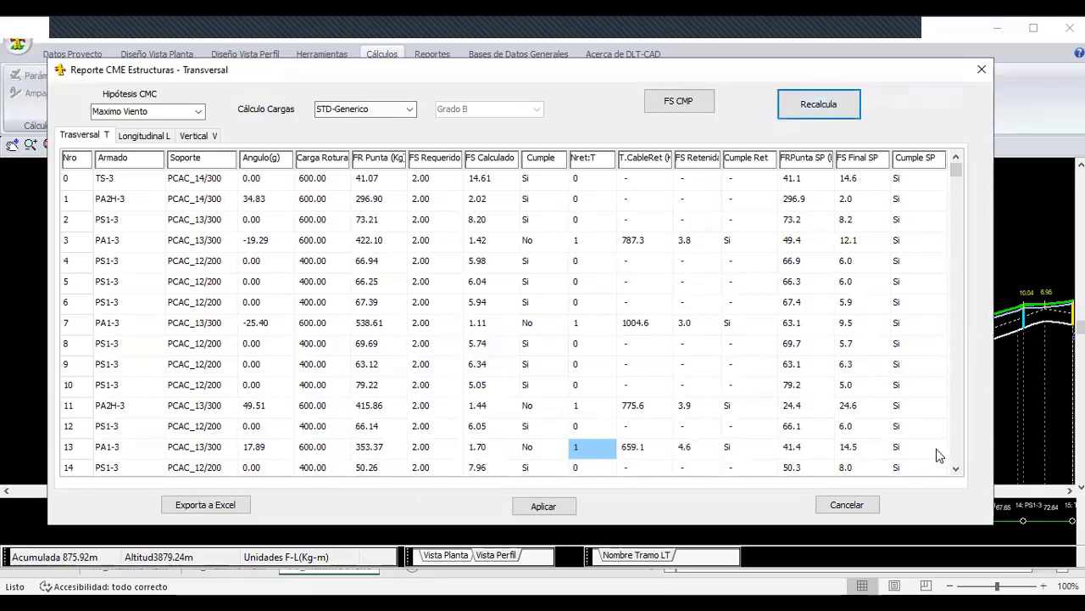
left_click(956, 468)
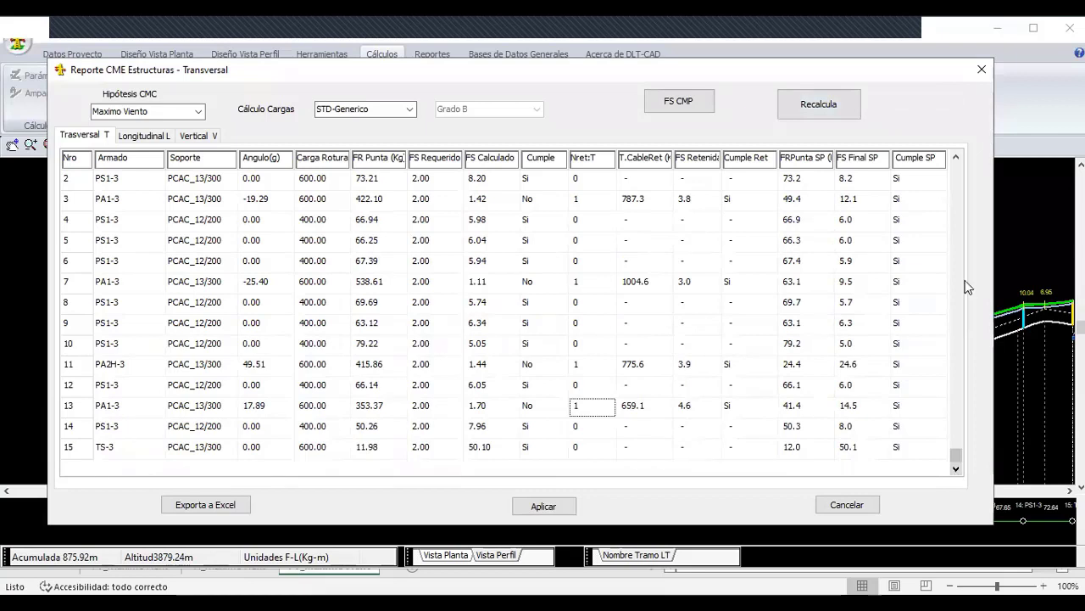
scroll(956, 182, "up", 1)
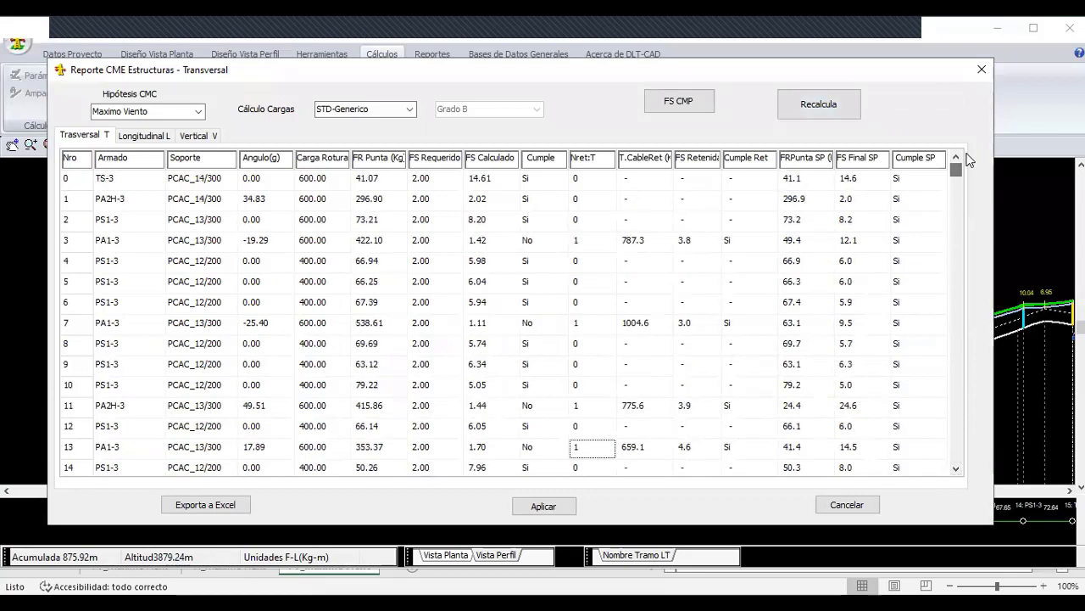
- Recalculate the Longitudinal tab and review Cumple: poles 0 and 15 fail at 0.62 and 0.67
left_click(160, 136)
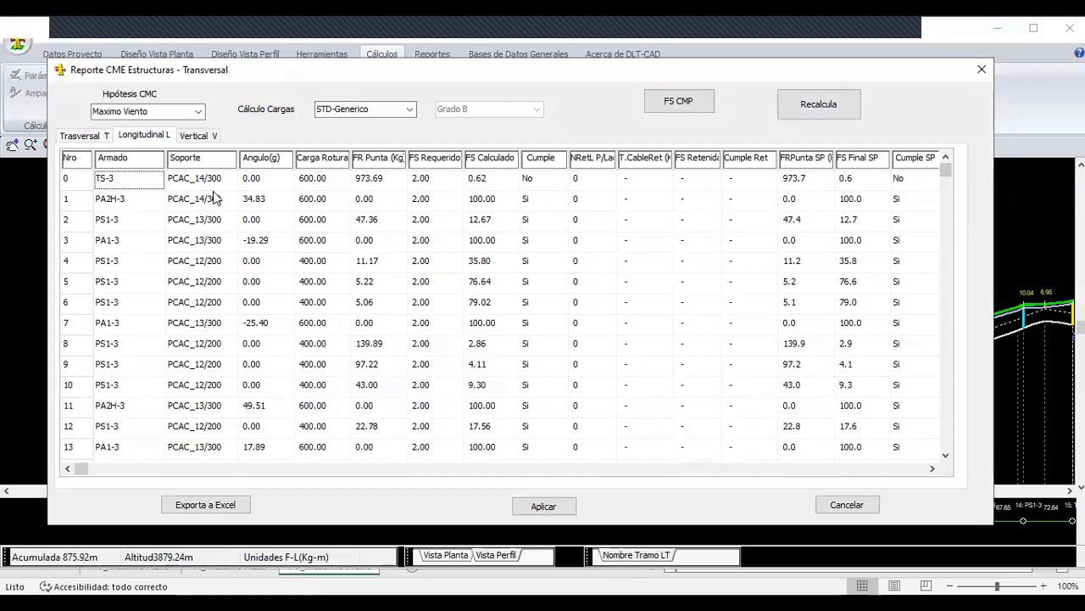
left_click(844, 114)
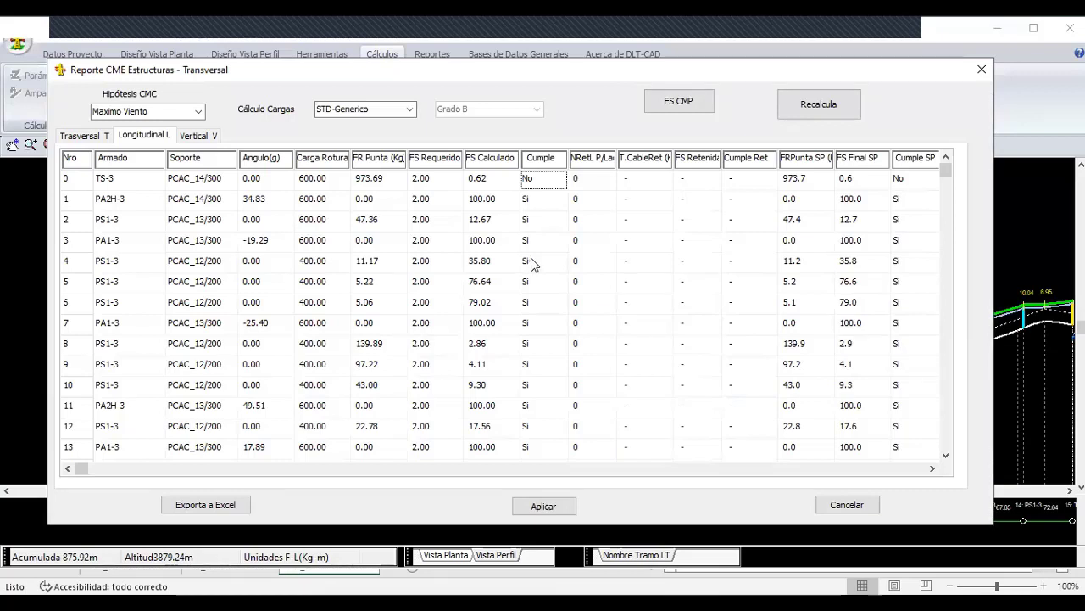
key("Down")
key("Down")
key("Down")
key("Down")
key("Down")
key("Down")
key("Down")
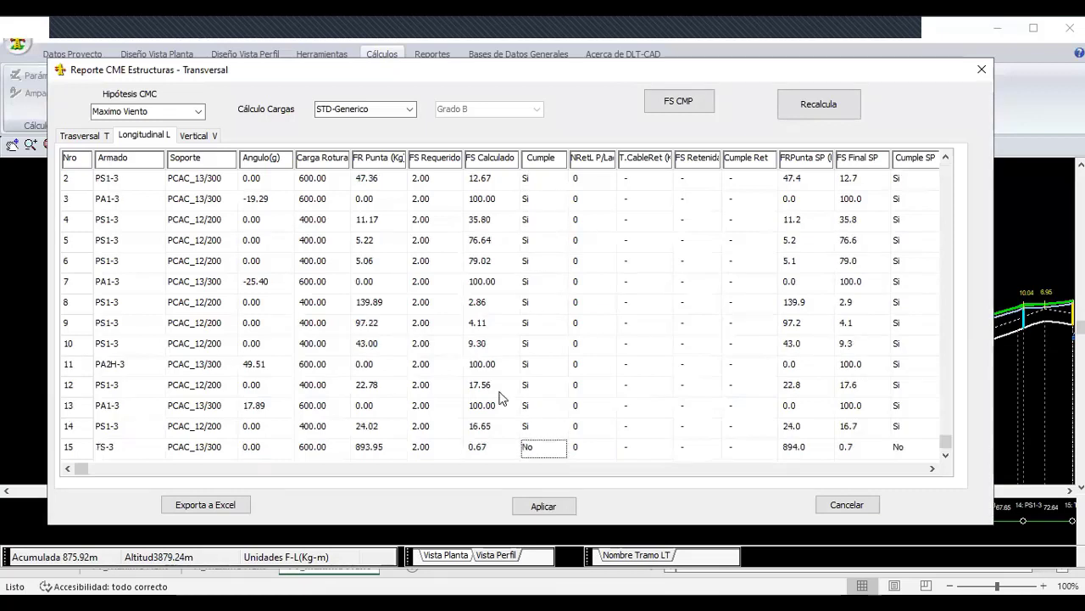
key("Up")
key("Up")
key("Up")
key("Up")
key("Up")
key("Up")
key("Down")
key("Down")
key("Down")
key("Down")
key("Down")
key("Down")
key("Up")
key("Up")
key("Up")
key("Up")
key("Up")
key("Up")
key("Up")
key("Up")
key("Up")
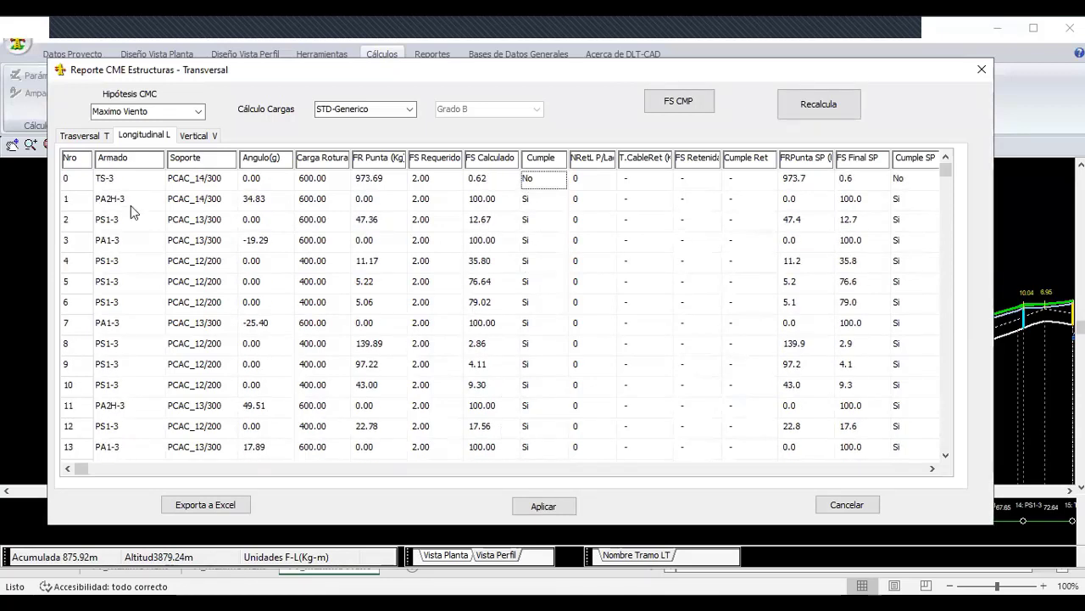
- Set pole 0's NRetL P/La to 2 longitudinal guy wires and recalculate
left_click(592, 183)
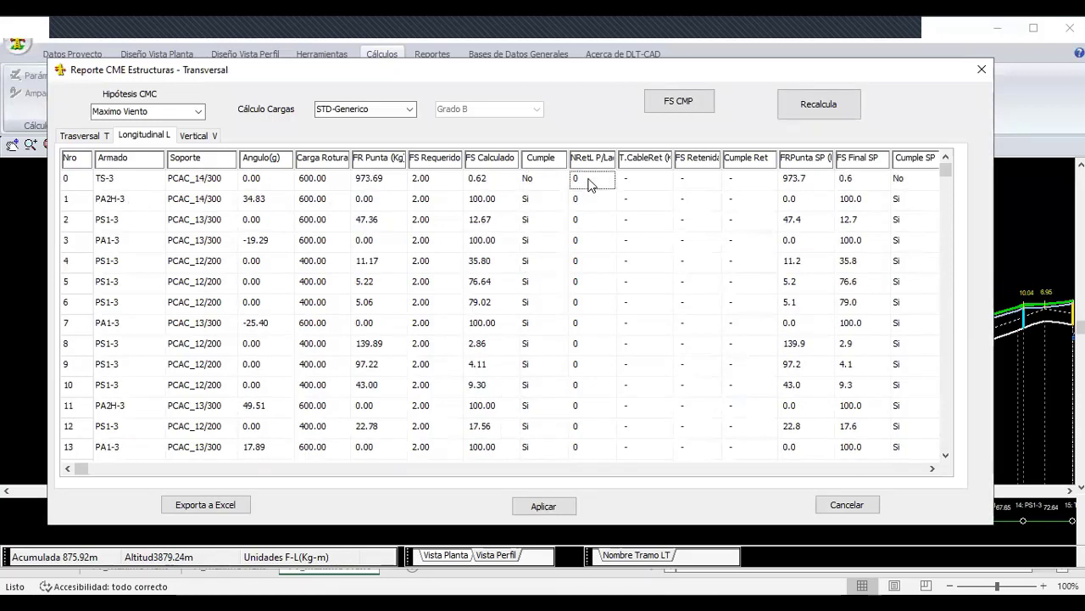
type("1")
left_click(815, 105)
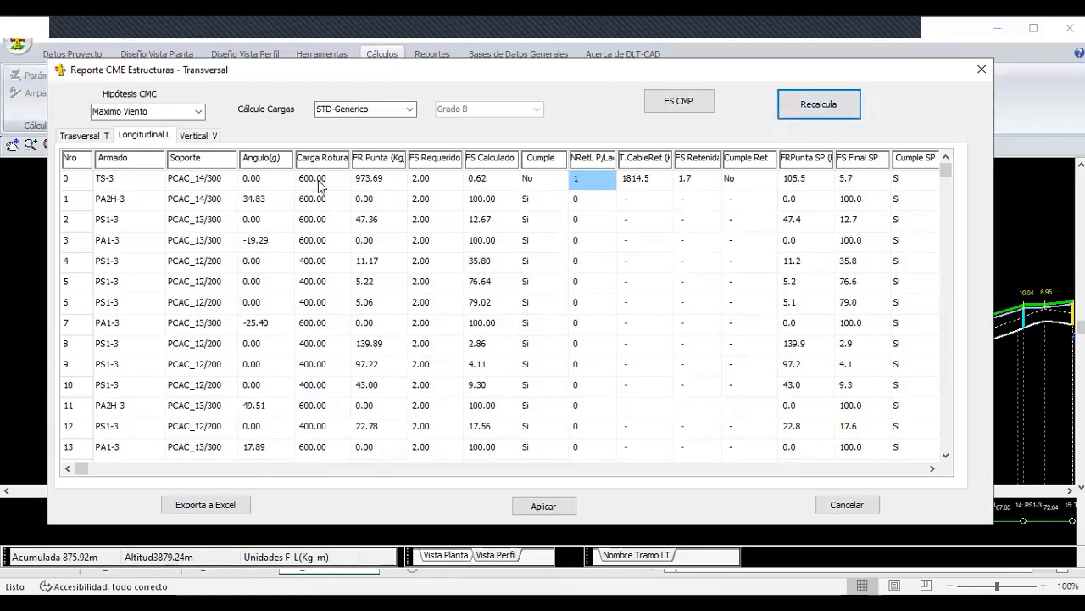
left_click(743, 181)
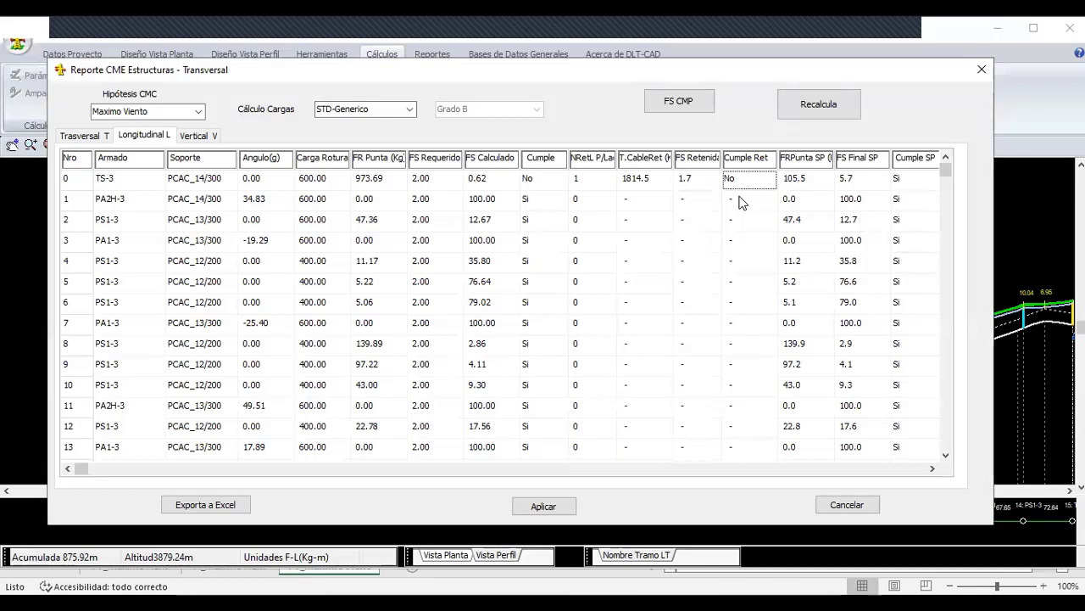
left_click(592, 179)
type("2")
left_click(828, 113)
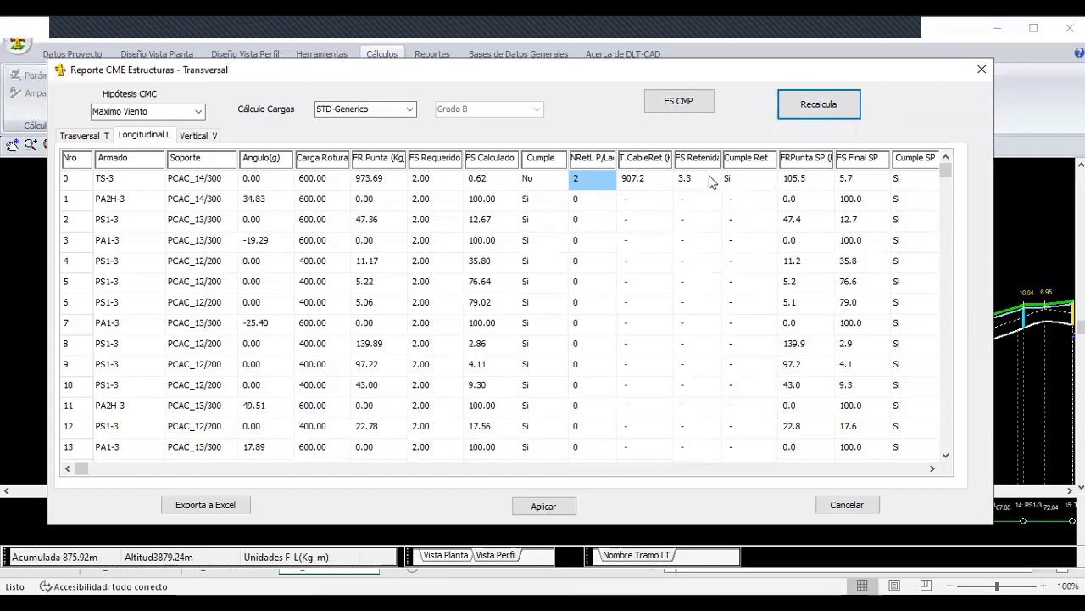
- Set pole 15's NRetL P/La to 2 longitudinal guy wires and recalculate
left_click(607, 218)
key("Down")
key("Down")
key("Down")
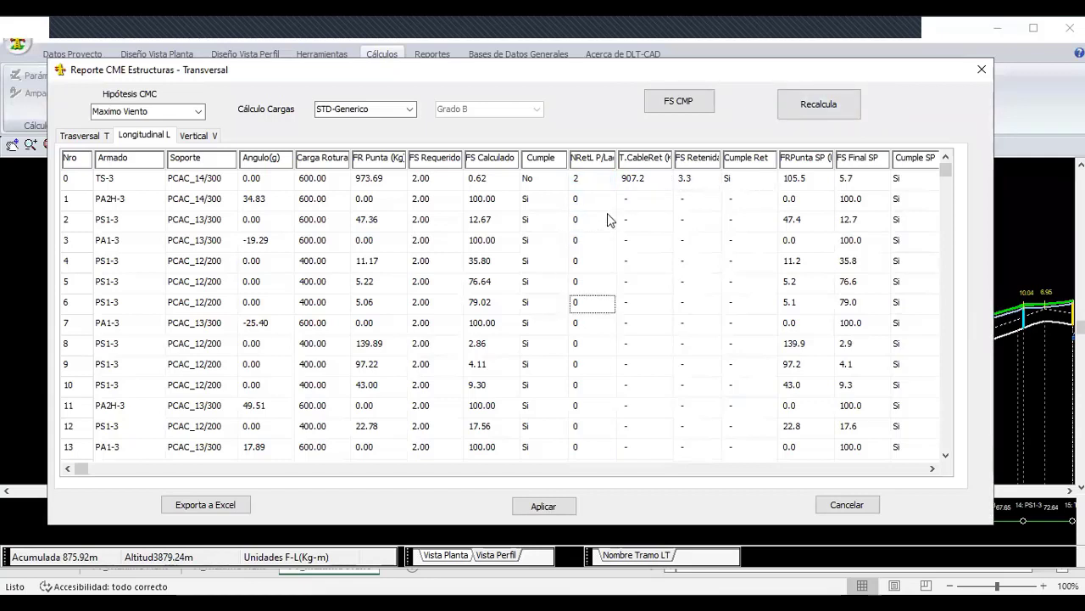
key("Down")
key("Down")
key("Down")
key("Down")
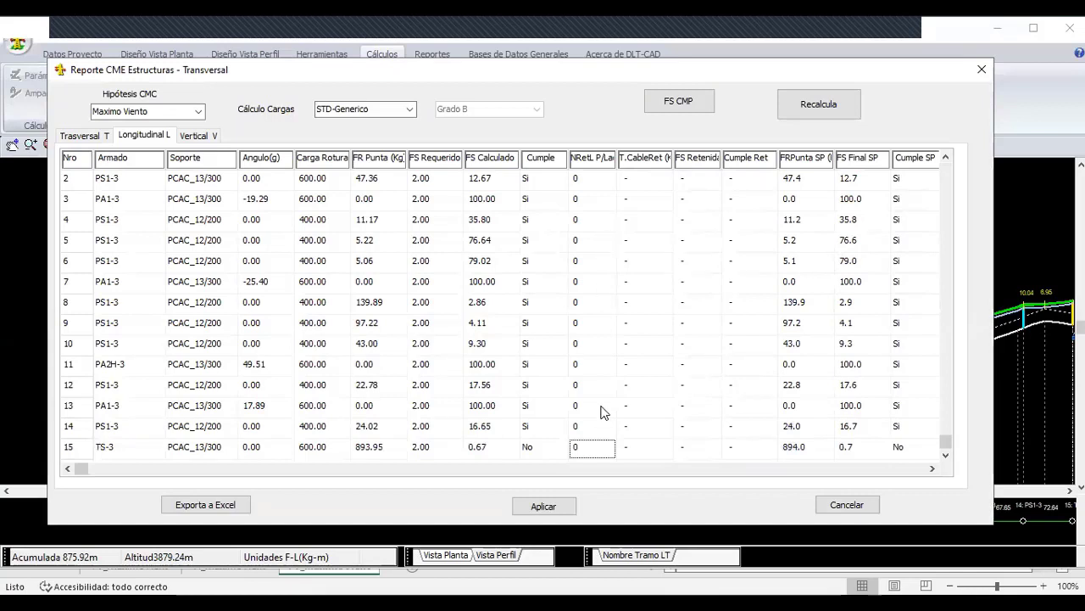
key("F2")
type("1")
key("Return")
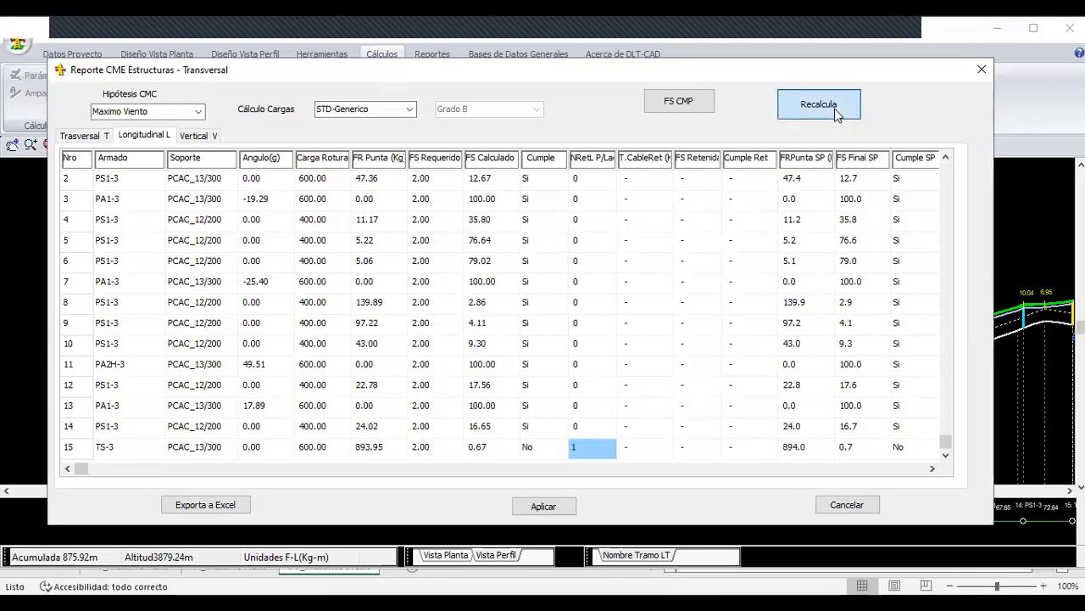
left_click(834, 109)
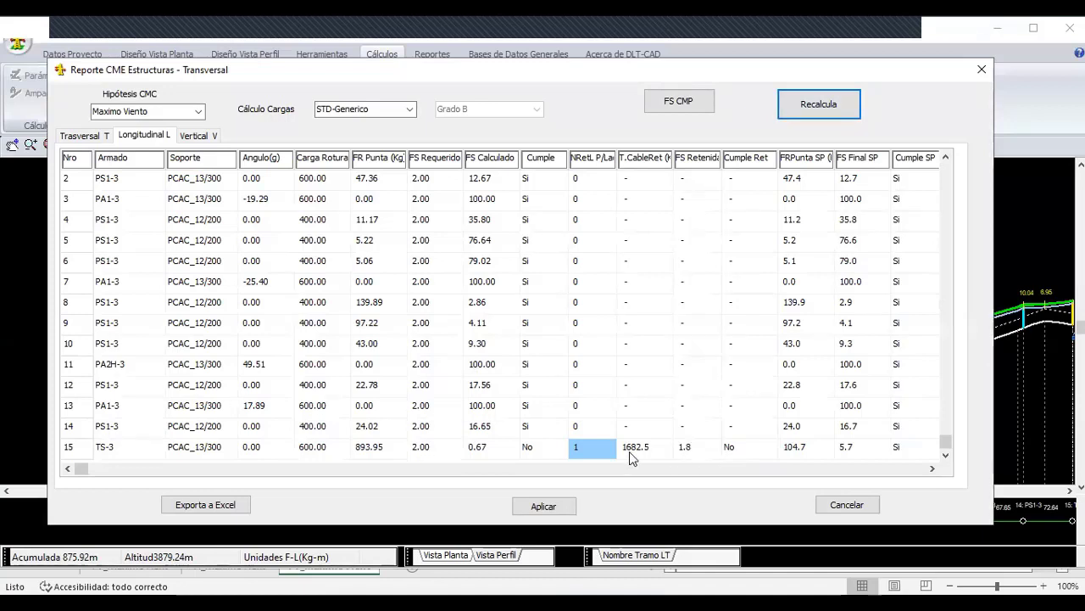
double_click(580, 445)
type("2")
left_click(811, 111)
- Show the Vertical tab and scroll through every structure's vertical loads
left_click(213, 138)
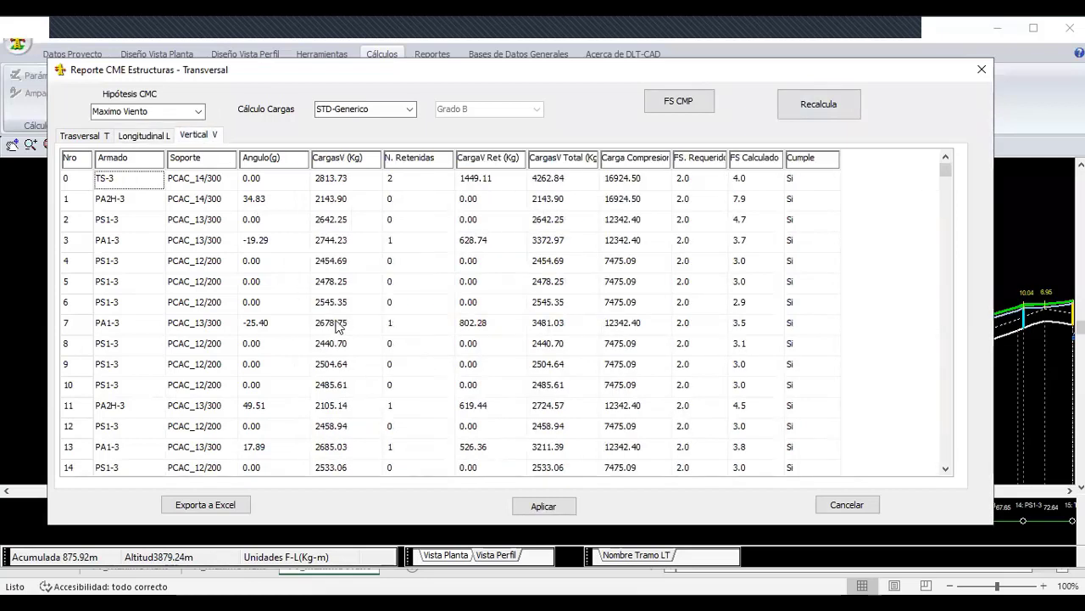
key("Down")
key("Down")
key("Down")
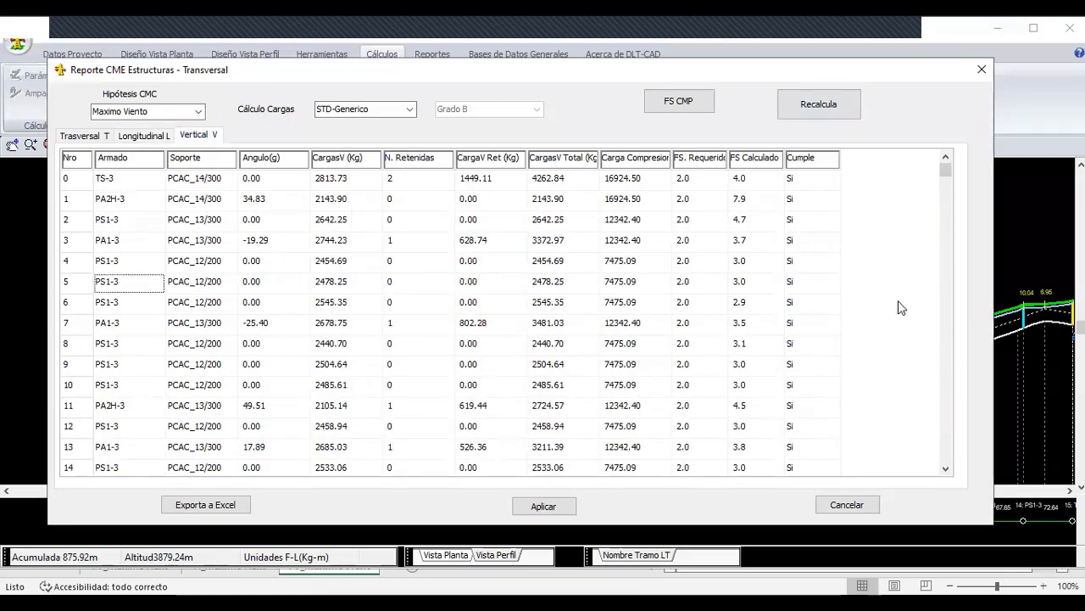
left_click_drag(949, 172, 961, 467)
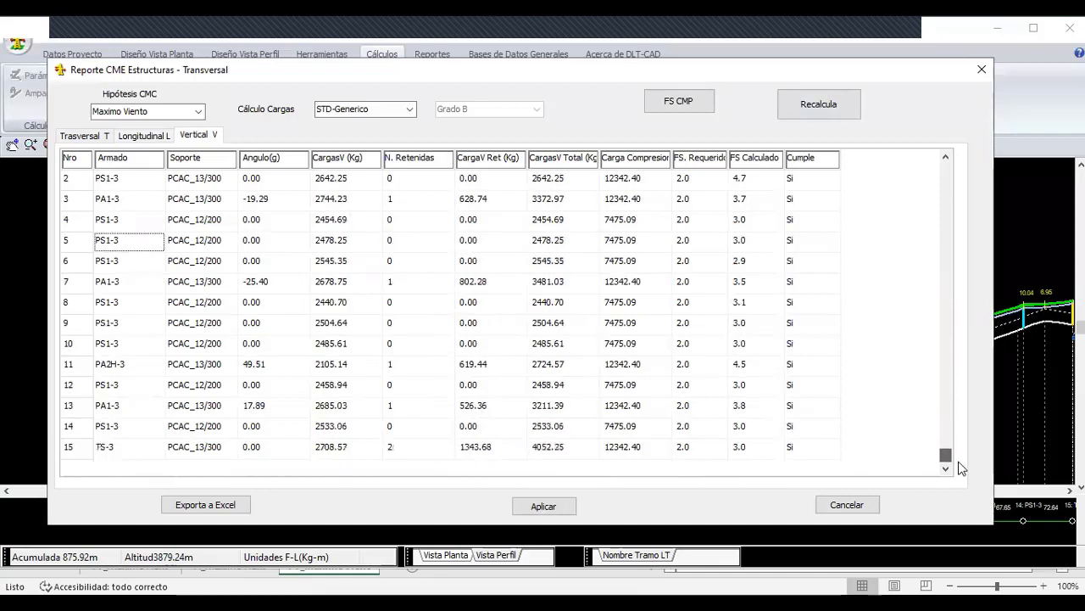
left_click(946, 213)
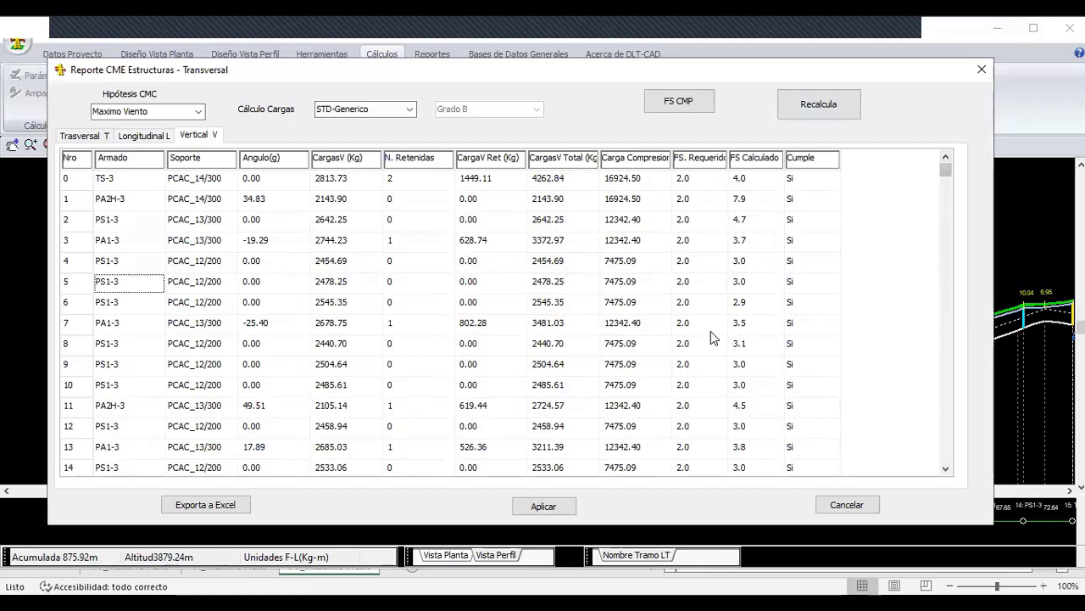
- Inspect structure 0's vertical, guy-wire (1449.11) and total loads, then return to Trasversal
left_click(346, 181)
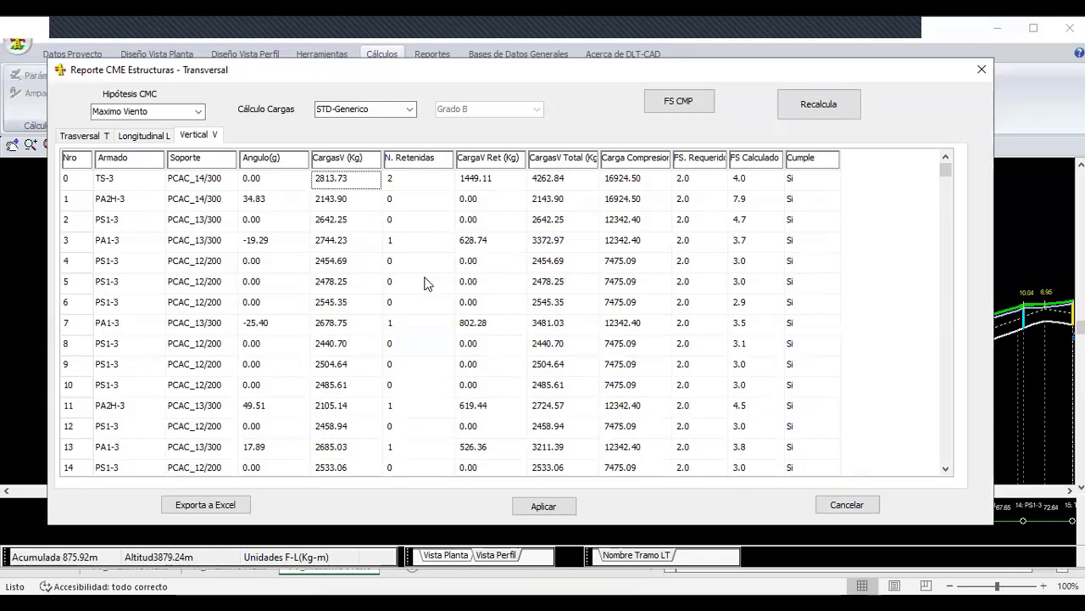
left_click(478, 185)
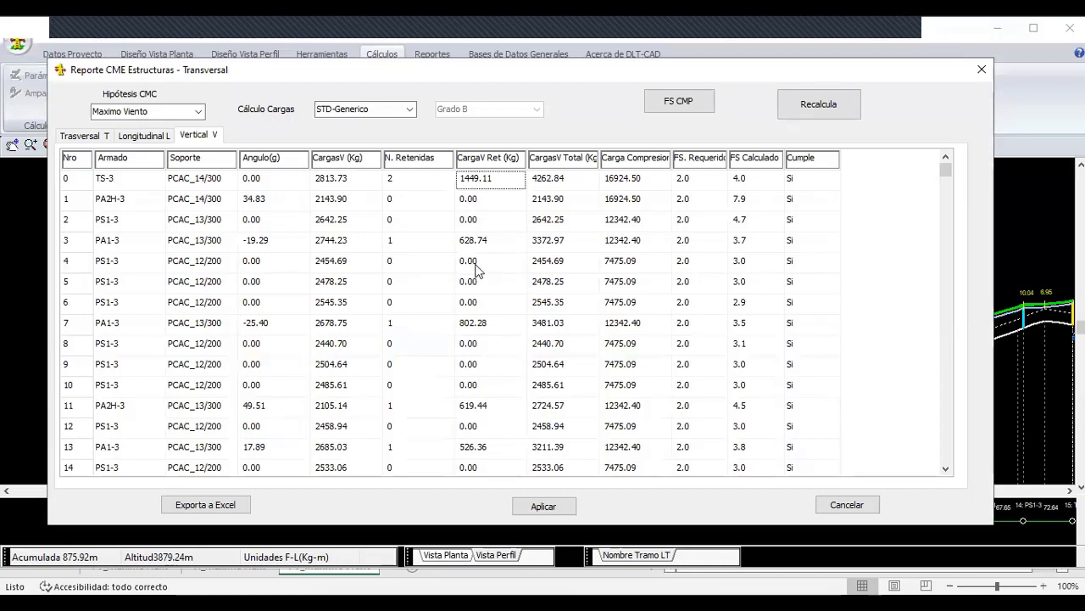
left_click(563, 178)
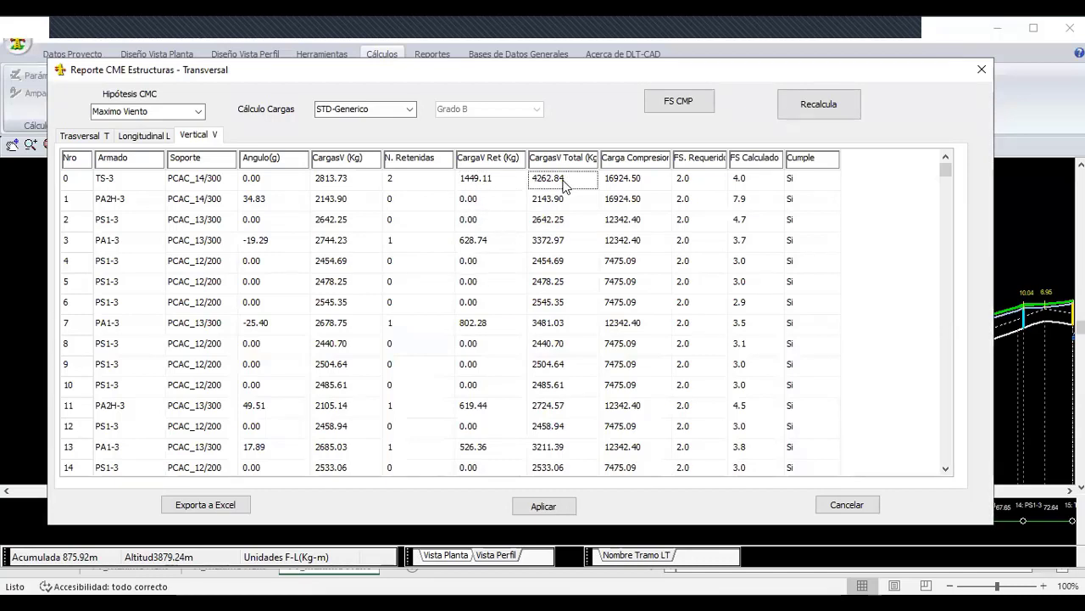
left_click(476, 183)
left_click(477, 187)
left_click_drag(946, 174, 933, 467)
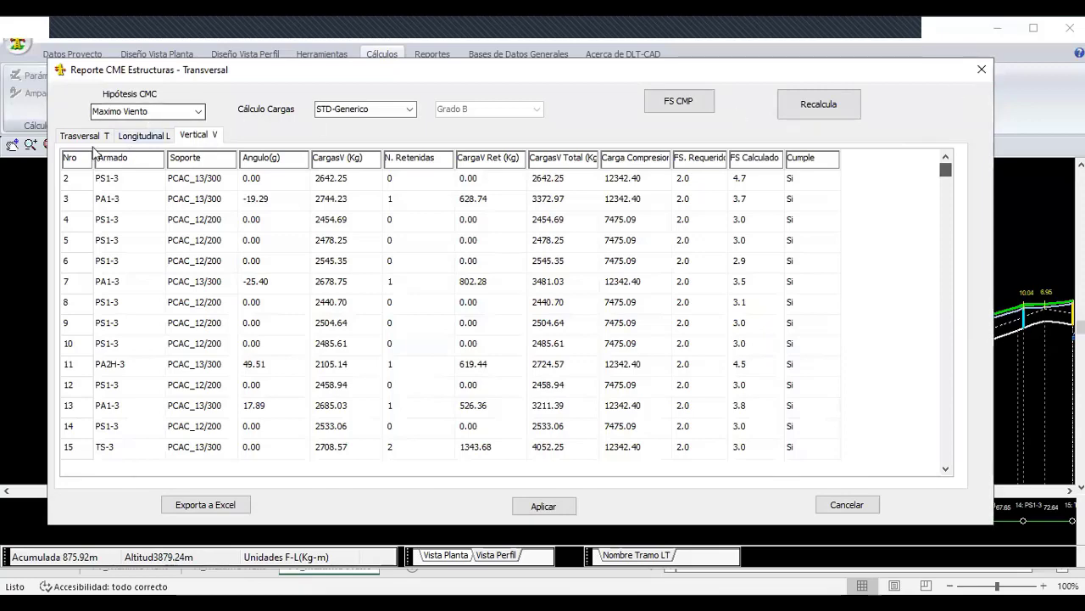
left_click(89, 137)
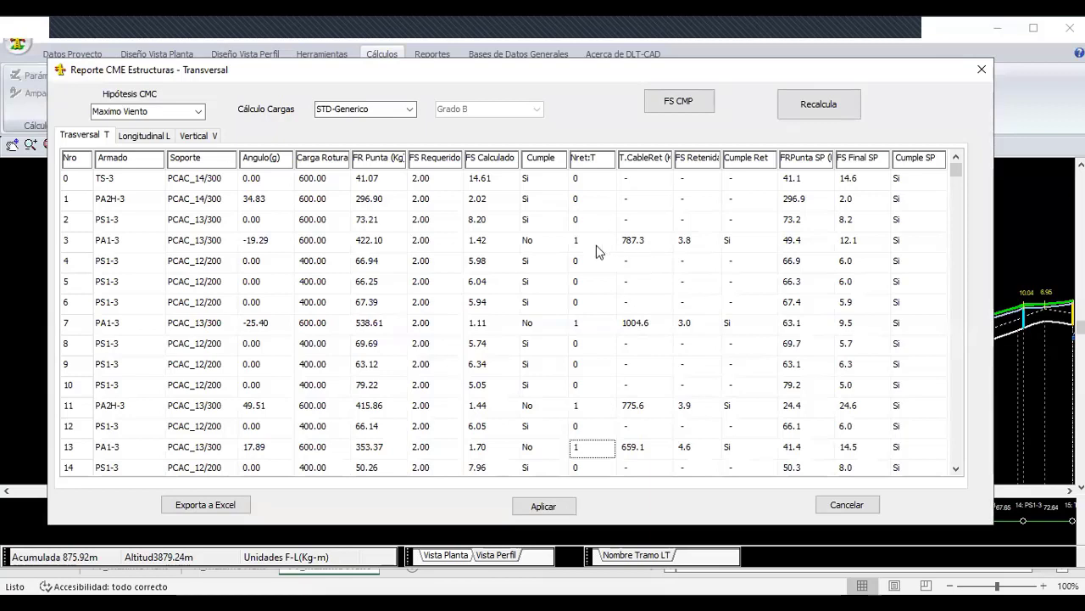
- Check structure 9's Nret count and the longitudinal table, then apply the transverse results with Aplicar
left_click(610, 362)
left_click(145, 136)
left_click(83, 135)
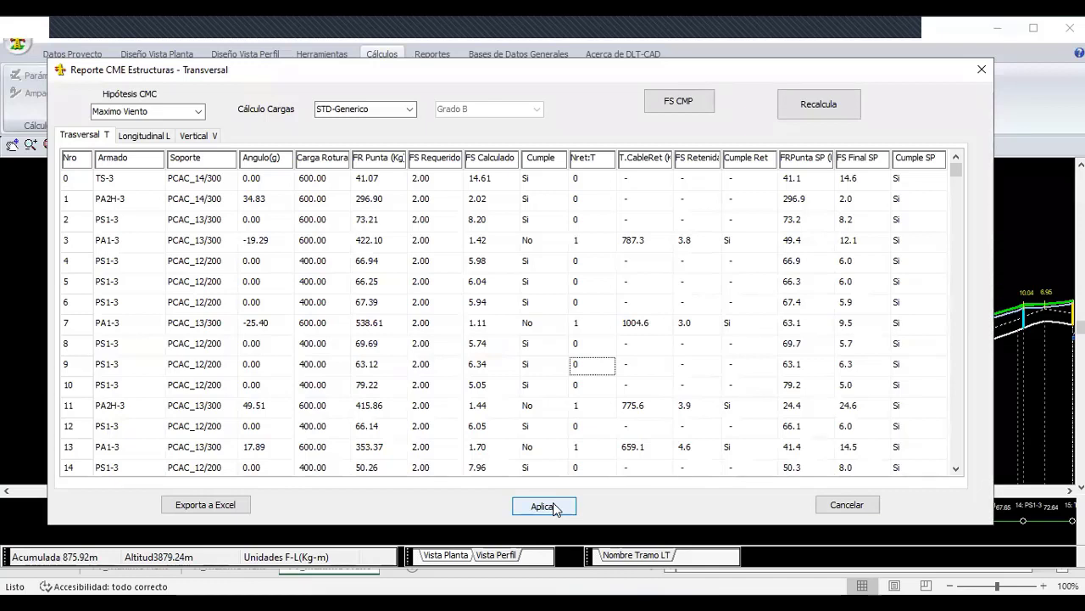
left_click(223, 509)
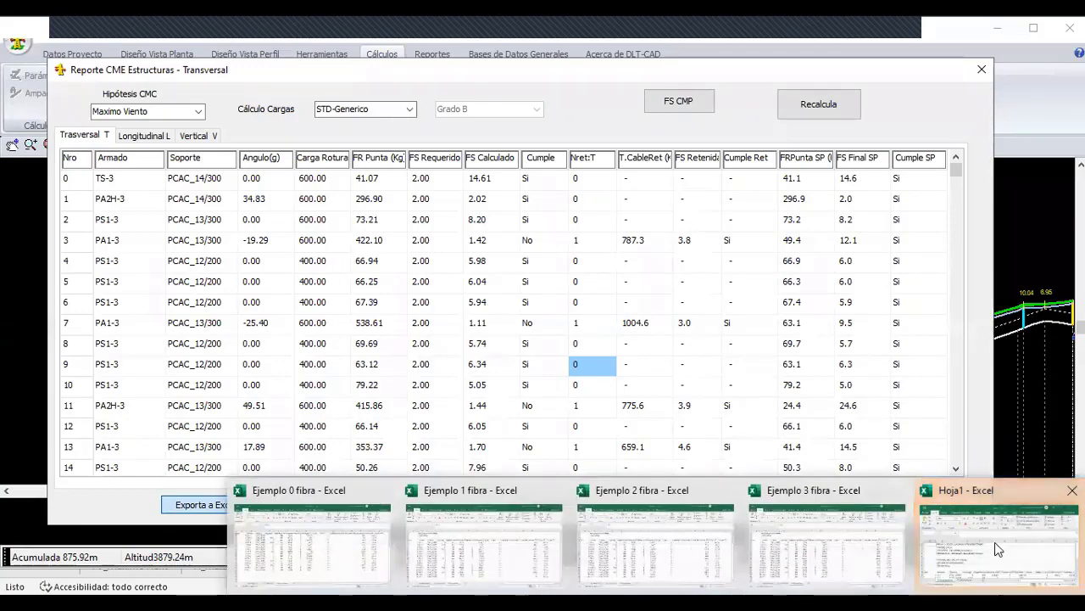
- Maximize the exported Excel workbook and scroll through the FV vertical sheet
left_click(999, 543)
left_click(914, 184)
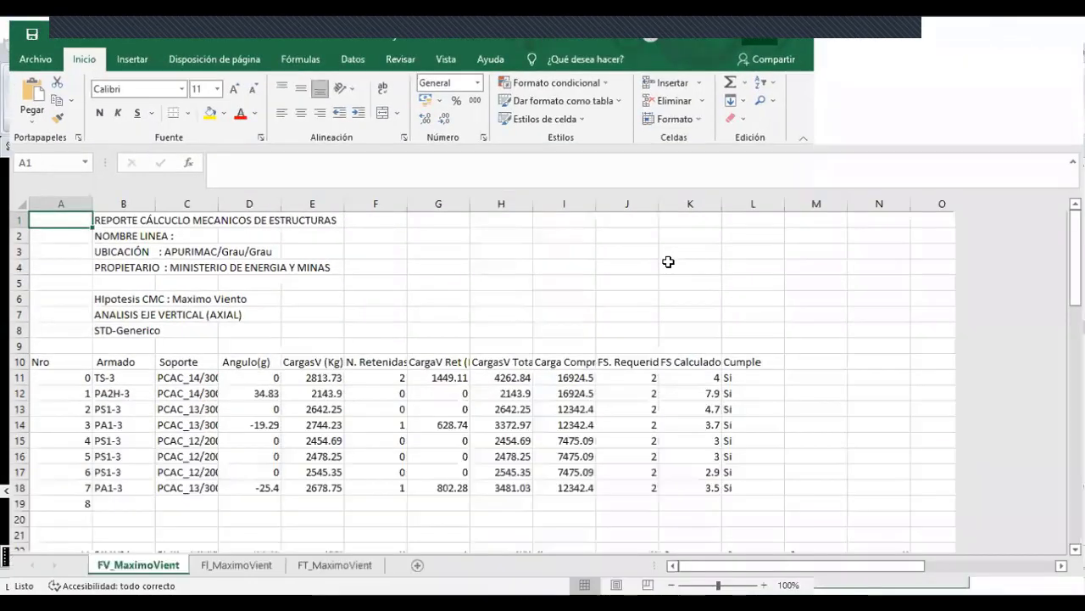
scroll(667, 271, "down", 3)
scroll(654, 296, "up", 1)
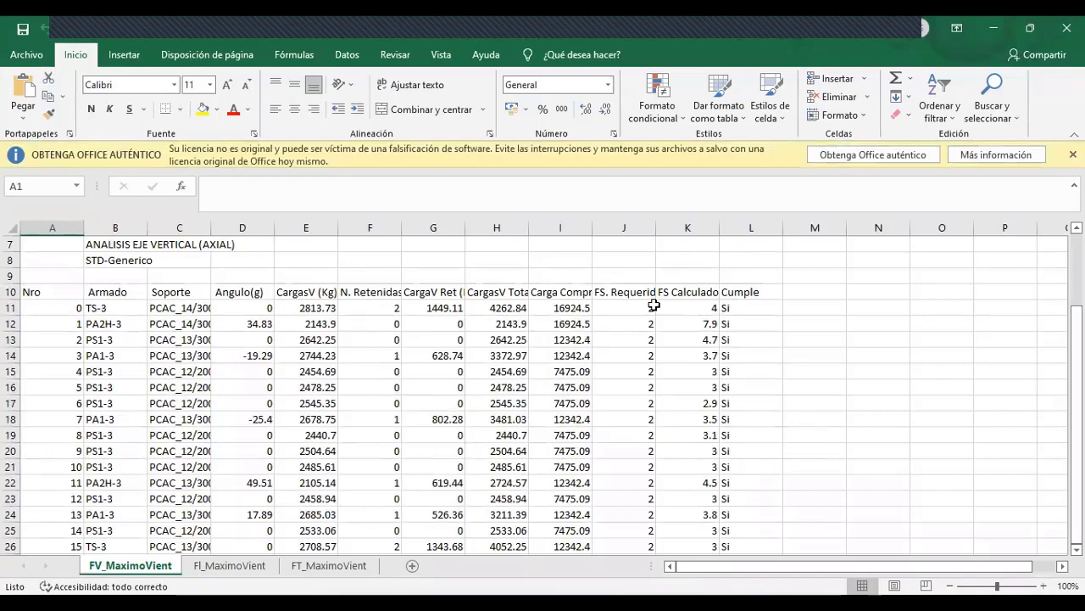
scroll(654, 305, "down", 1)
scroll(654, 306, "up", 1)
scroll(654, 307, "down", 1)
scroll(654, 308, "up", 2)
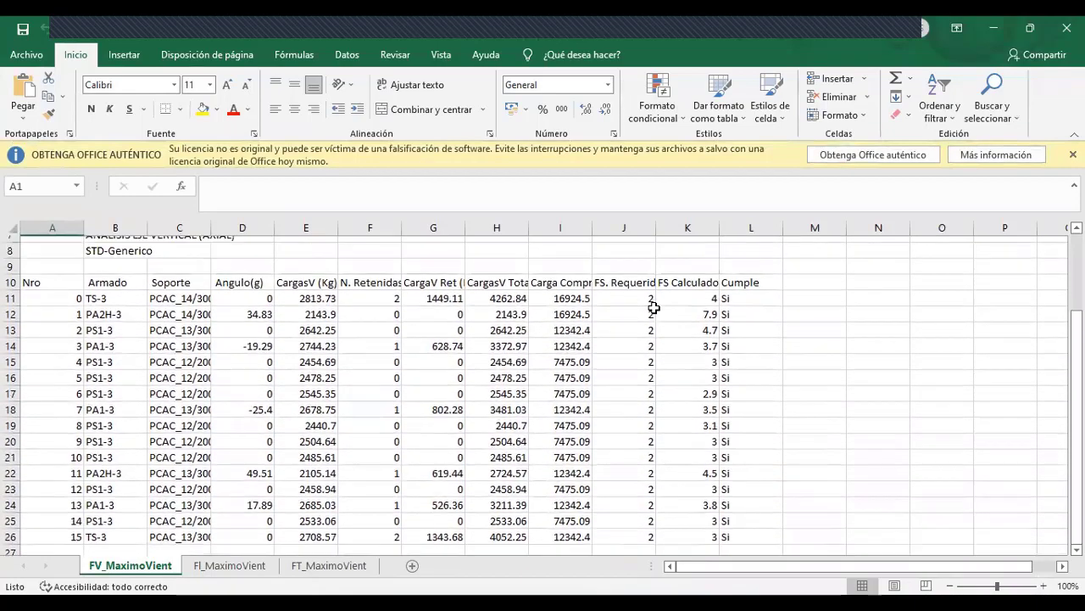
scroll(654, 308, "up", 1)
- Review the FI and FT sheets, minimize Excel, and close the Reporte CME dialog
left_click(204, 565)
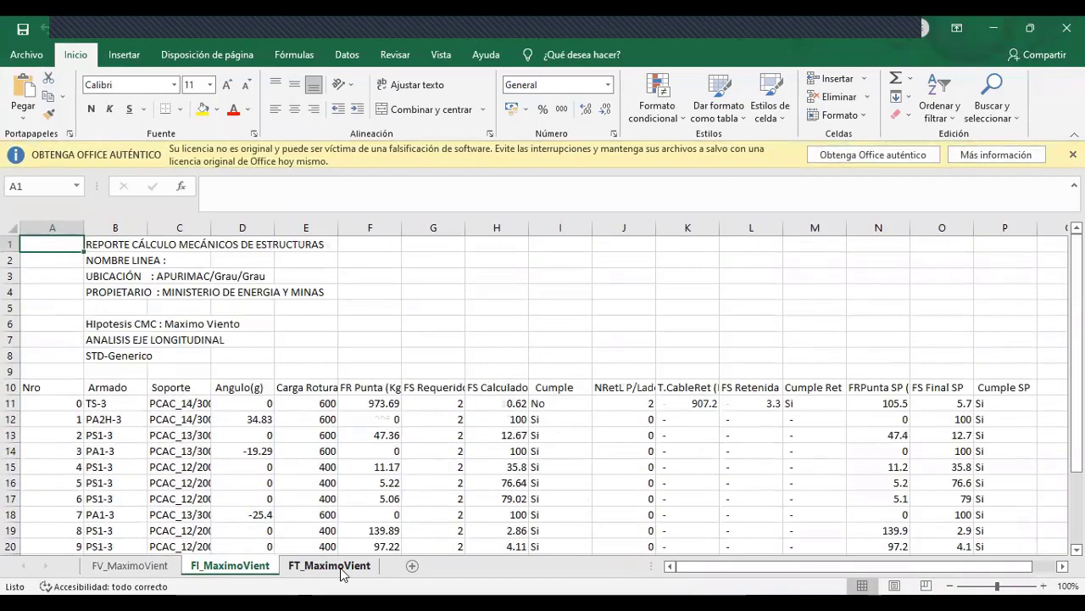
left_click(310, 565)
scroll(382, 474, "down", 2)
scroll(382, 473, "down", 1)
scroll(382, 473, "down", 1)
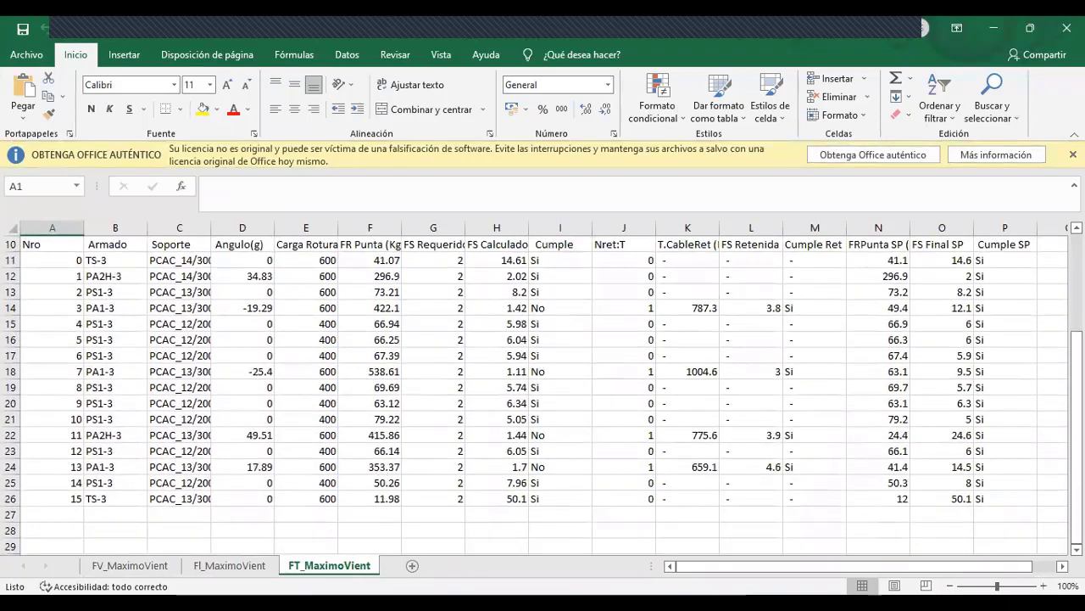
left_click(995, 33)
left_click(983, 72)
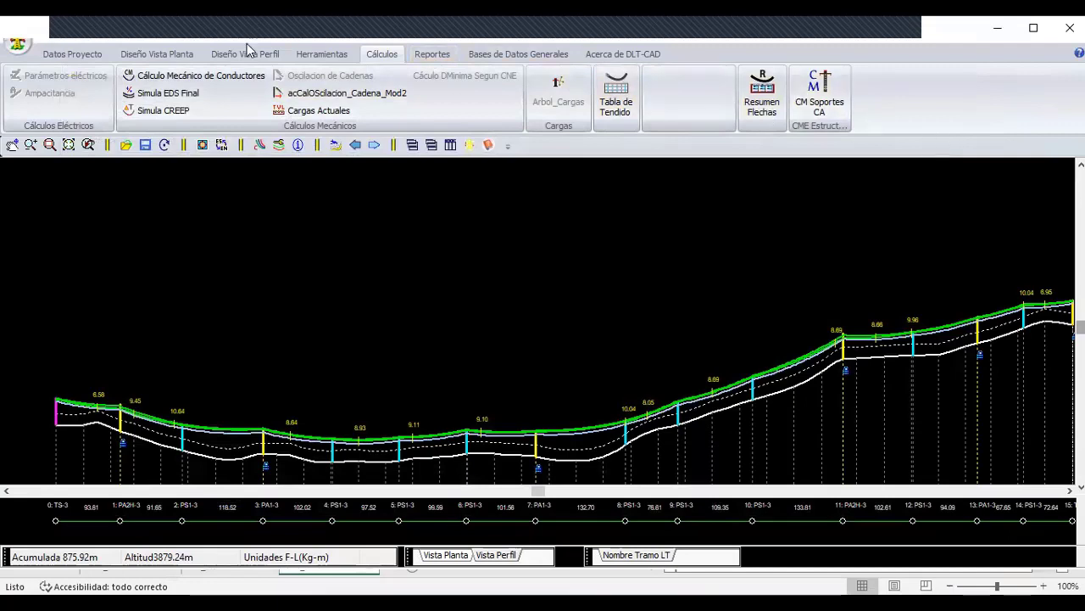
- Show the Diseño Vista Perfil ribbon tools and the Planos dropdown options
left_click(268, 56)
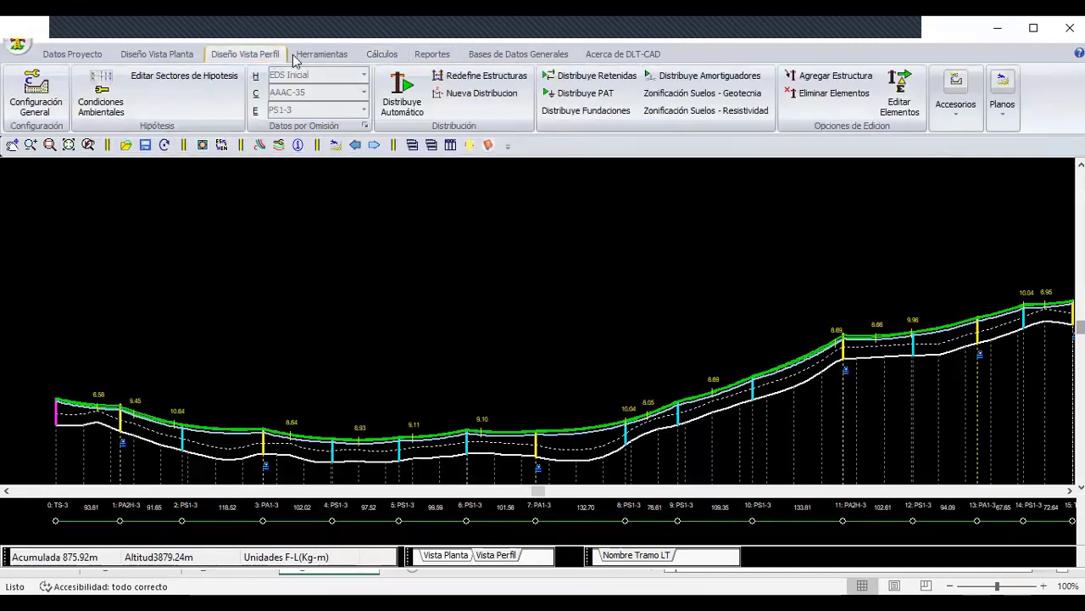
left_click(1005, 106)
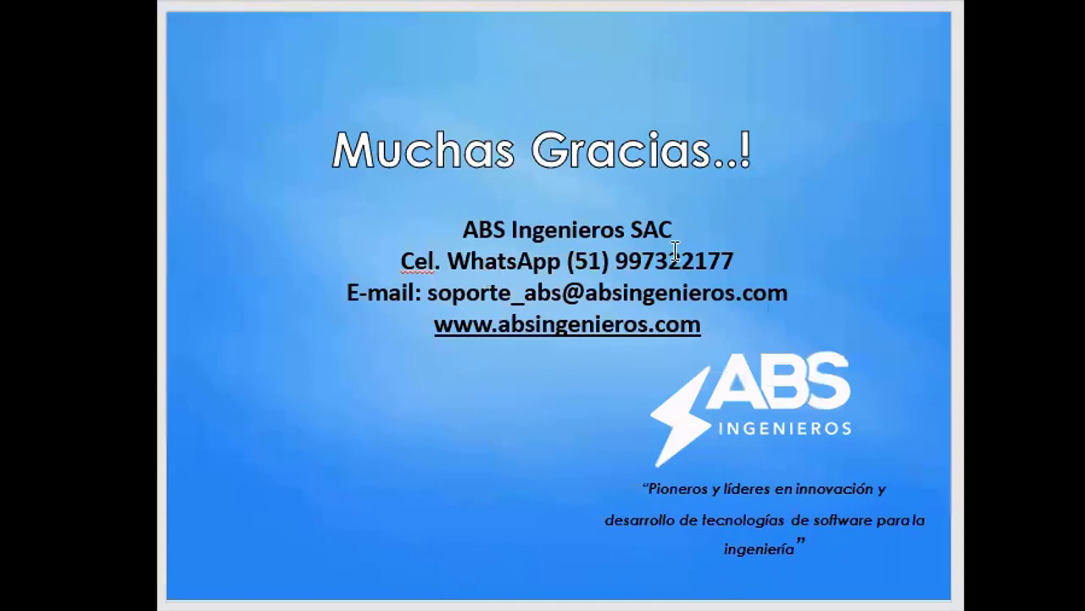
- Highlight the contact phone number and support e-mail lines on the thank-you slide, then deselect
left_click_drag(738, 256, 624, 259)
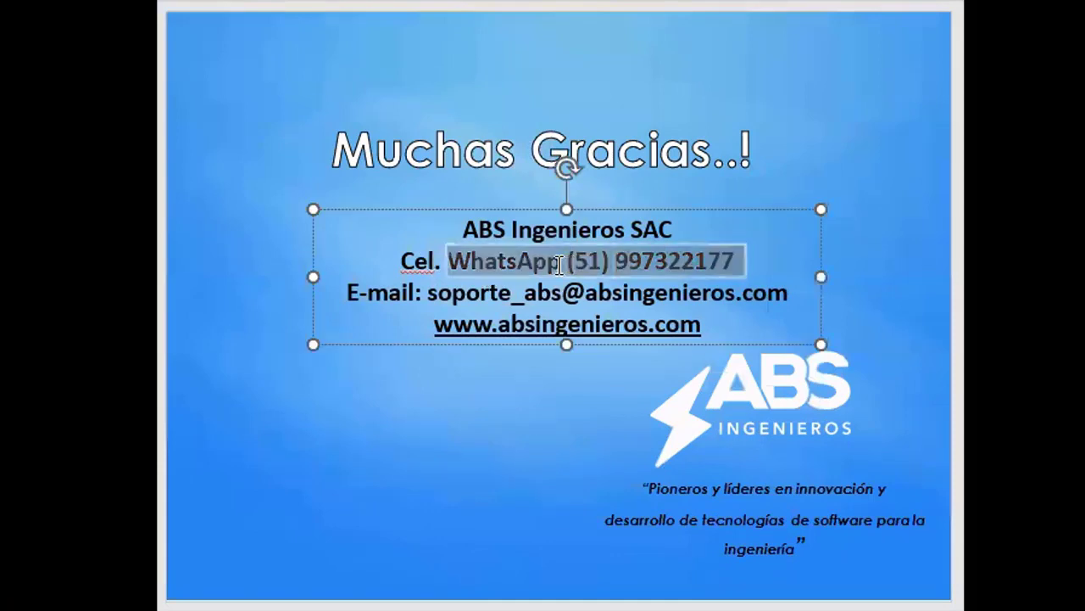
left_click_drag(572, 263, 402, 261)
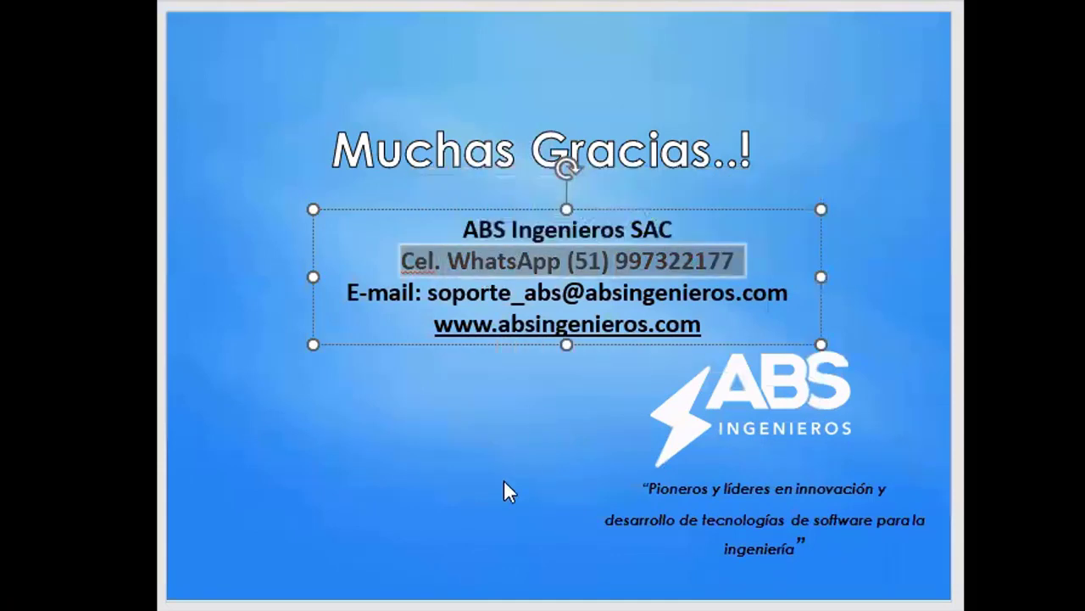
left_click(443, 286)
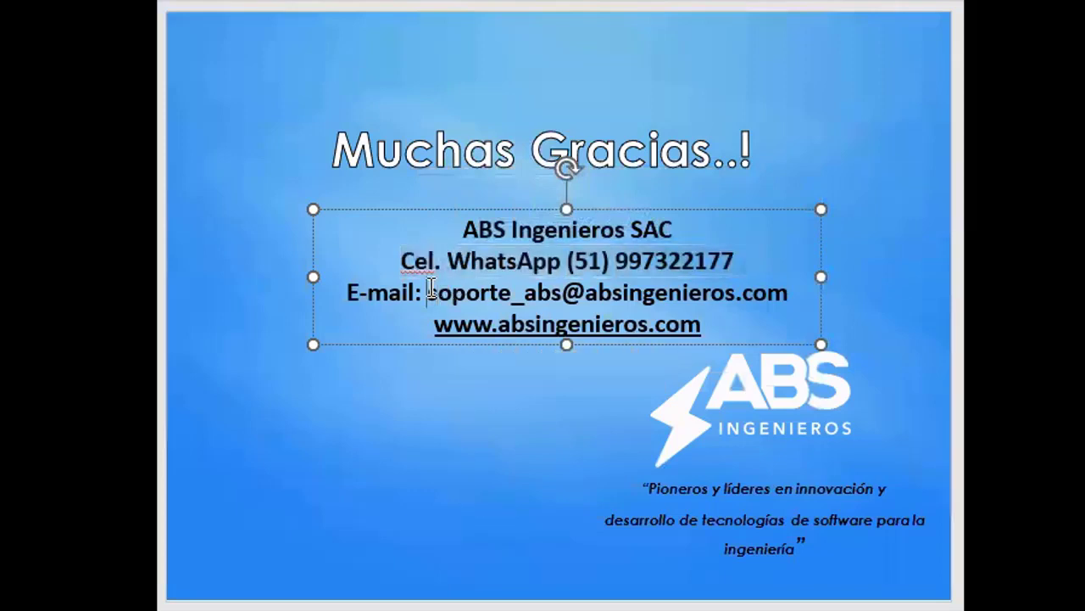
left_click_drag(428, 292, 774, 285)
left_click(412, 426)
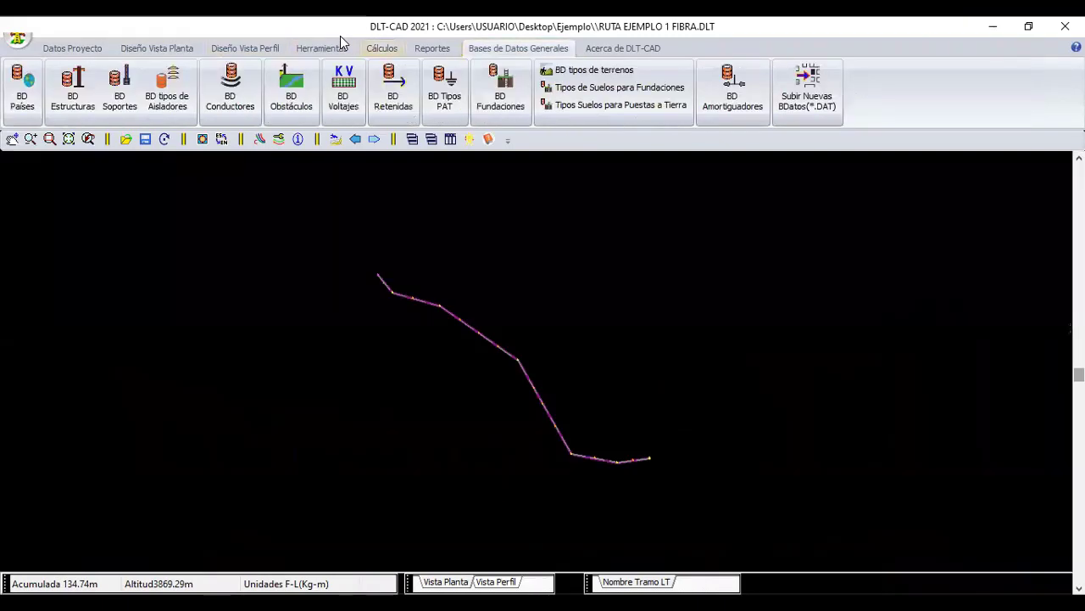
- In BD Conductores, add ADSS conductor row 8 (DataCond1), accept its data, and close the database
left_click(230, 85)
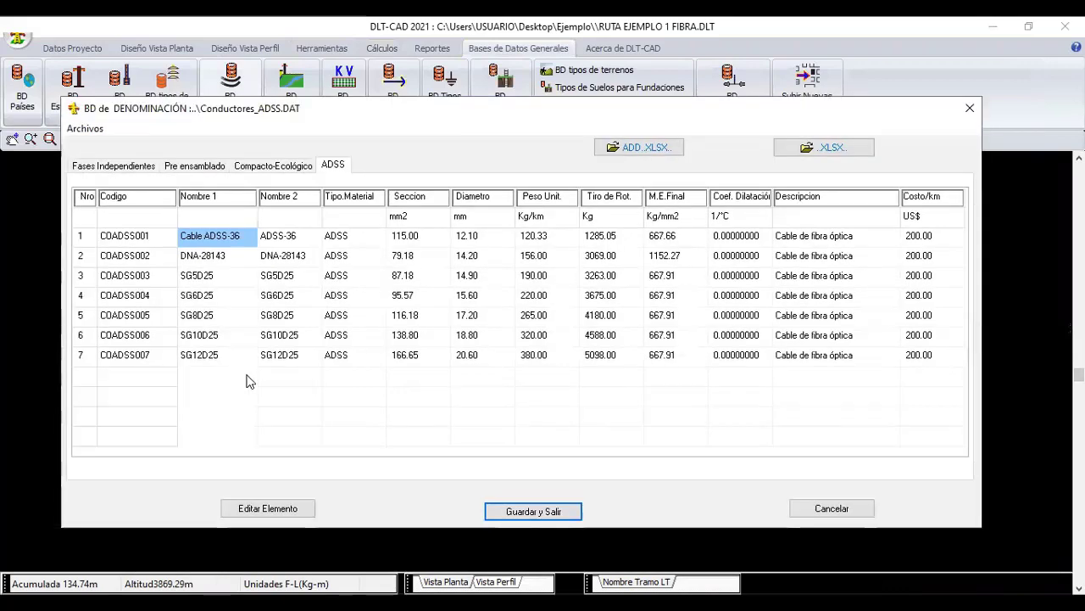
right_click(213, 387)
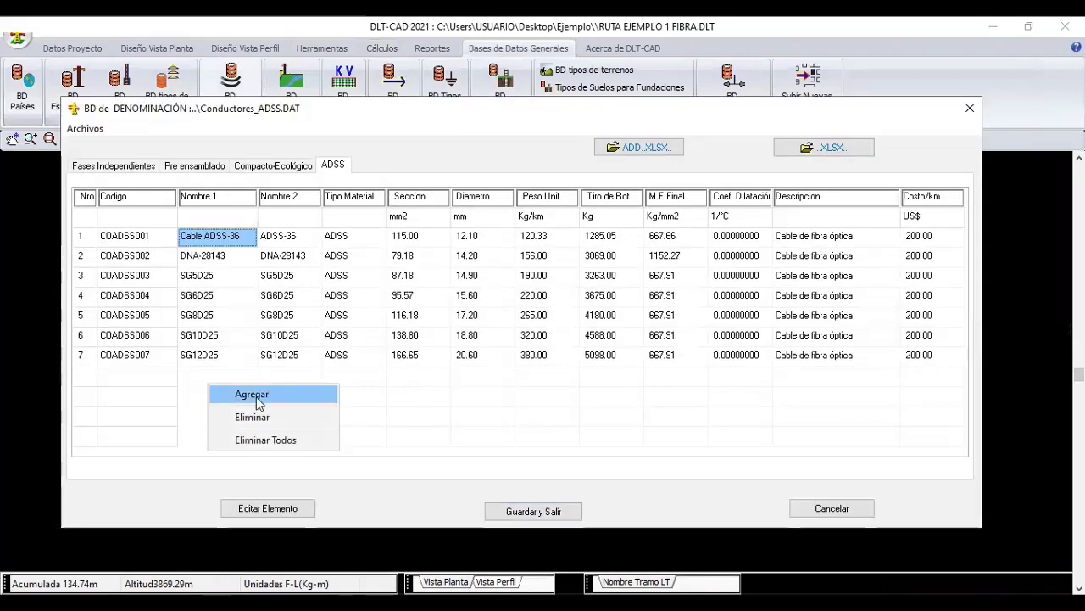
left_click(226, 395)
left_click(285, 382)
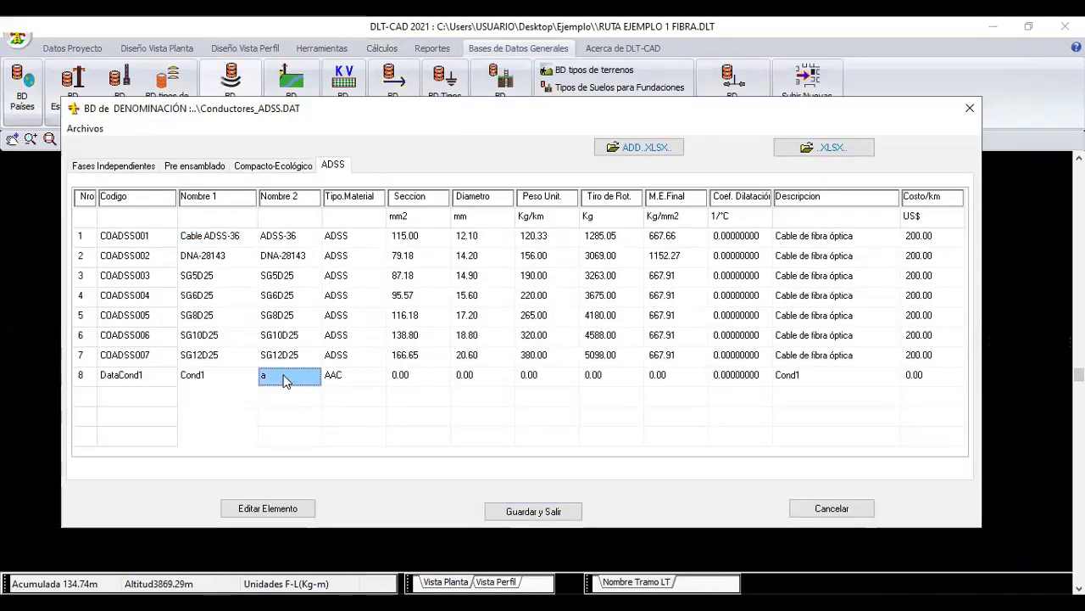
double_click(285, 381)
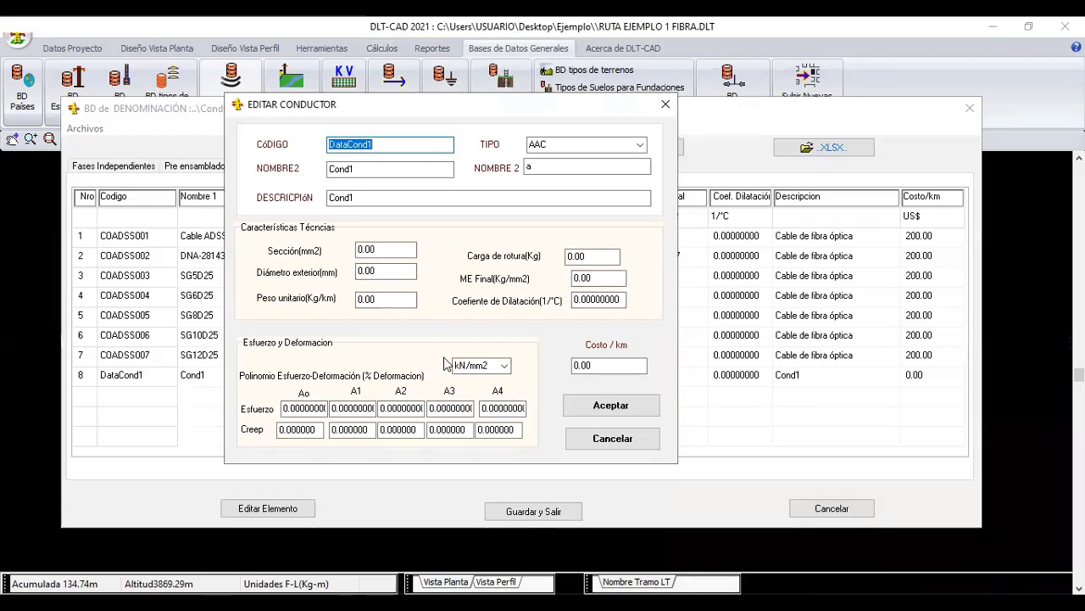
left_click(598, 406)
left_click(970, 108)
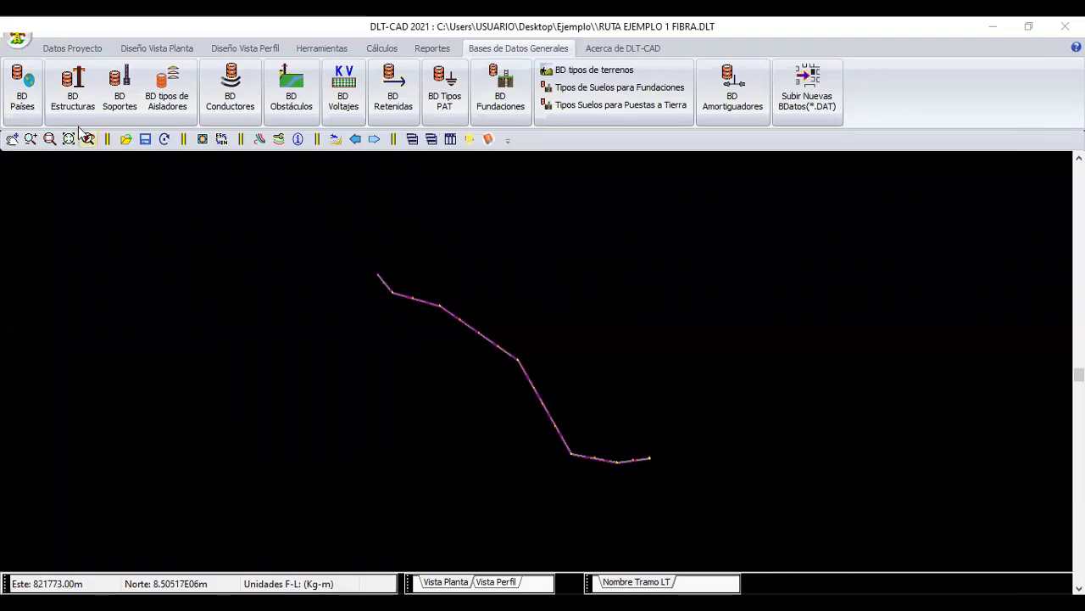
- For armado PS1-0, keep no guard wire and set the other conductor to 1 Cable Secundario
scroll(78, 117, "up", 4)
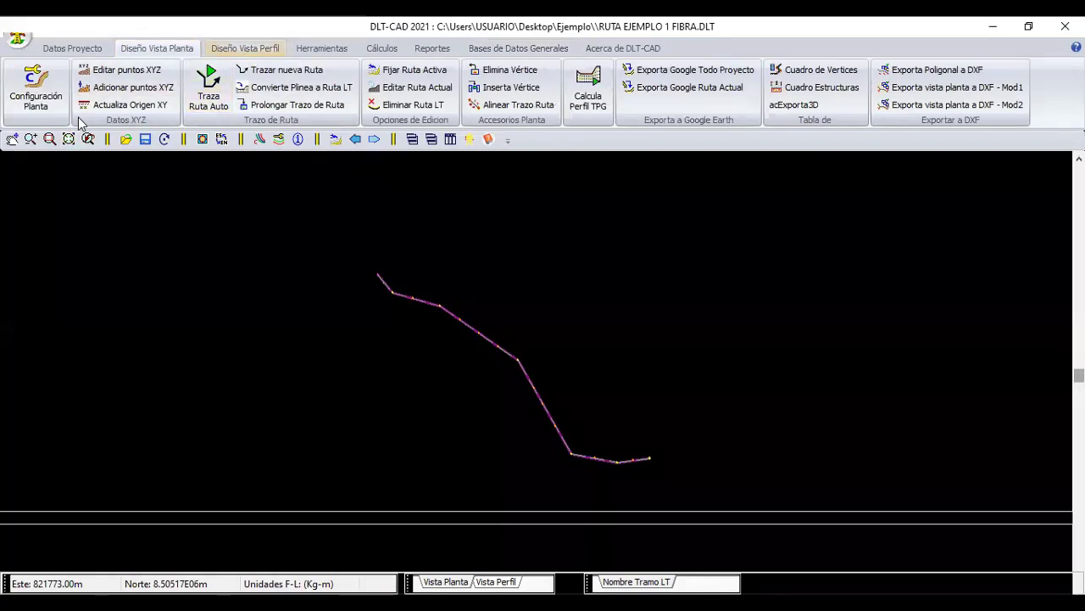
scroll(78, 117, "down", 1)
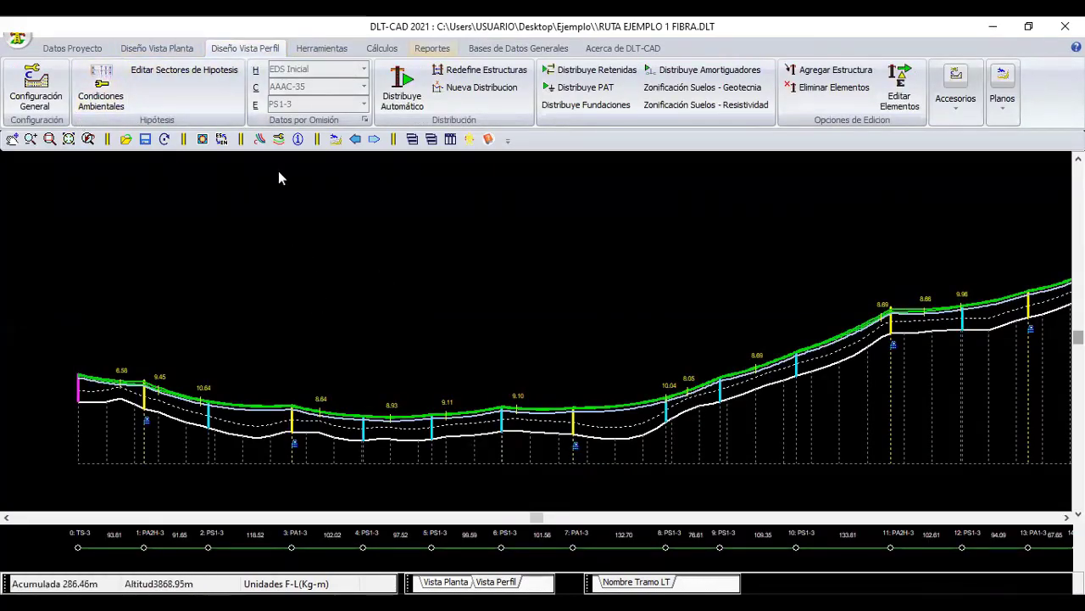
scroll(279, 93, "down", 4)
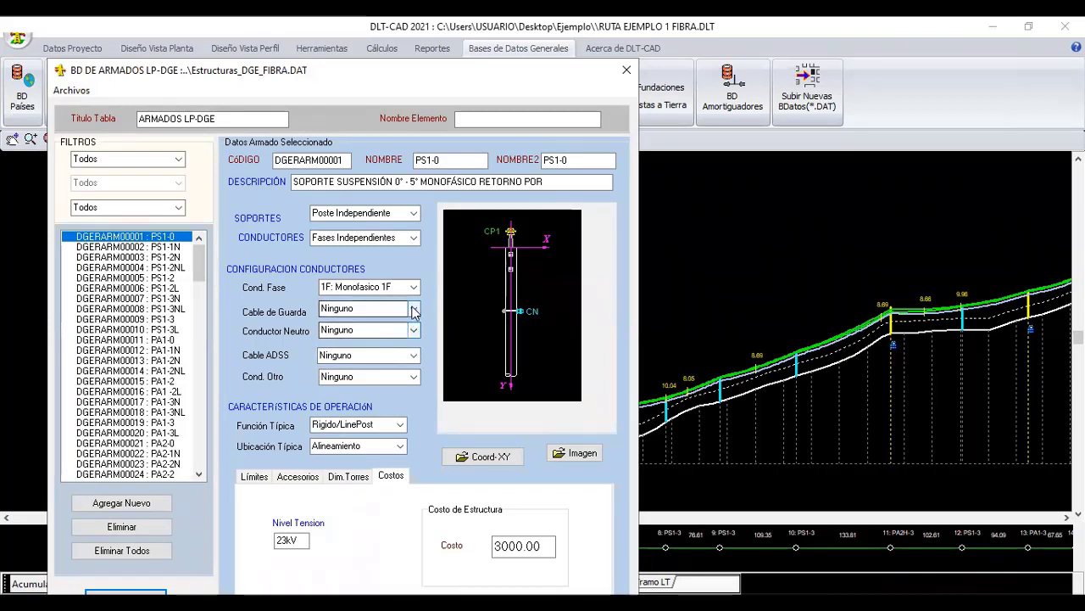
left_click(413, 308)
left_click(434, 329)
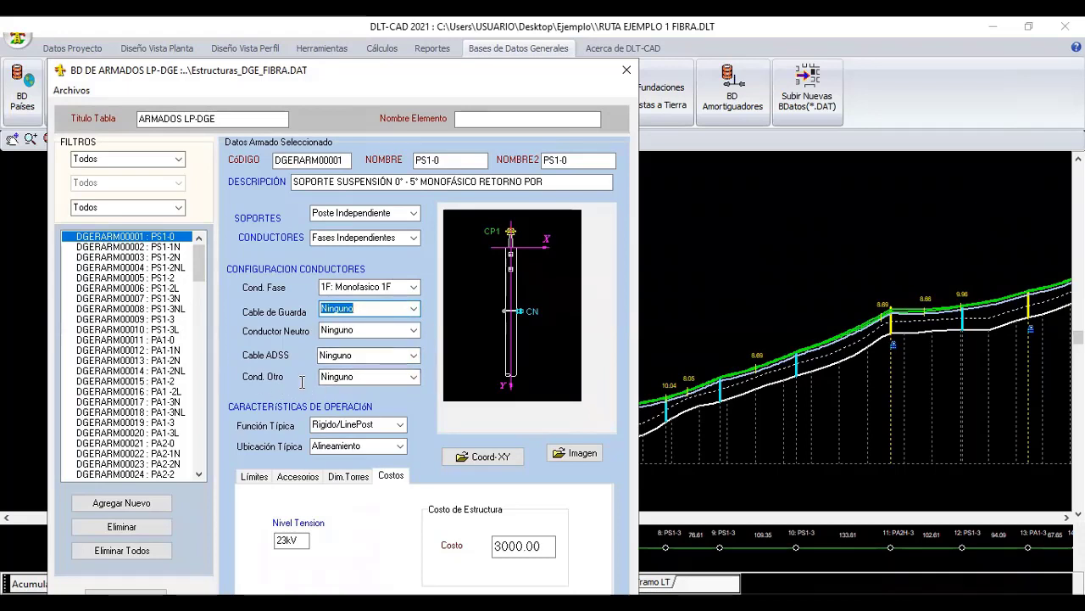
left_click(413, 376)
left_click(379, 400)
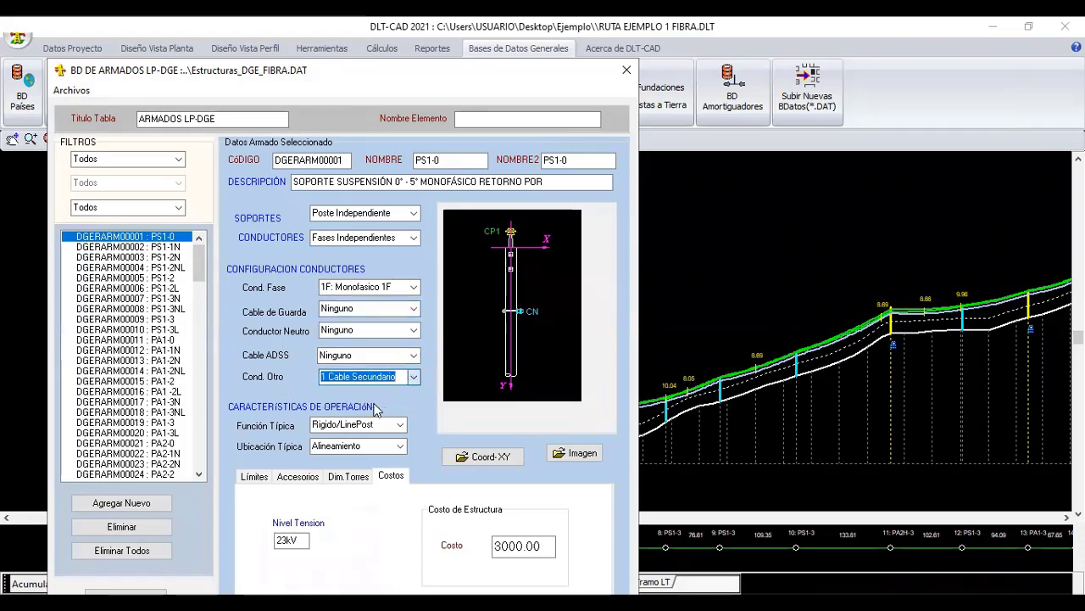